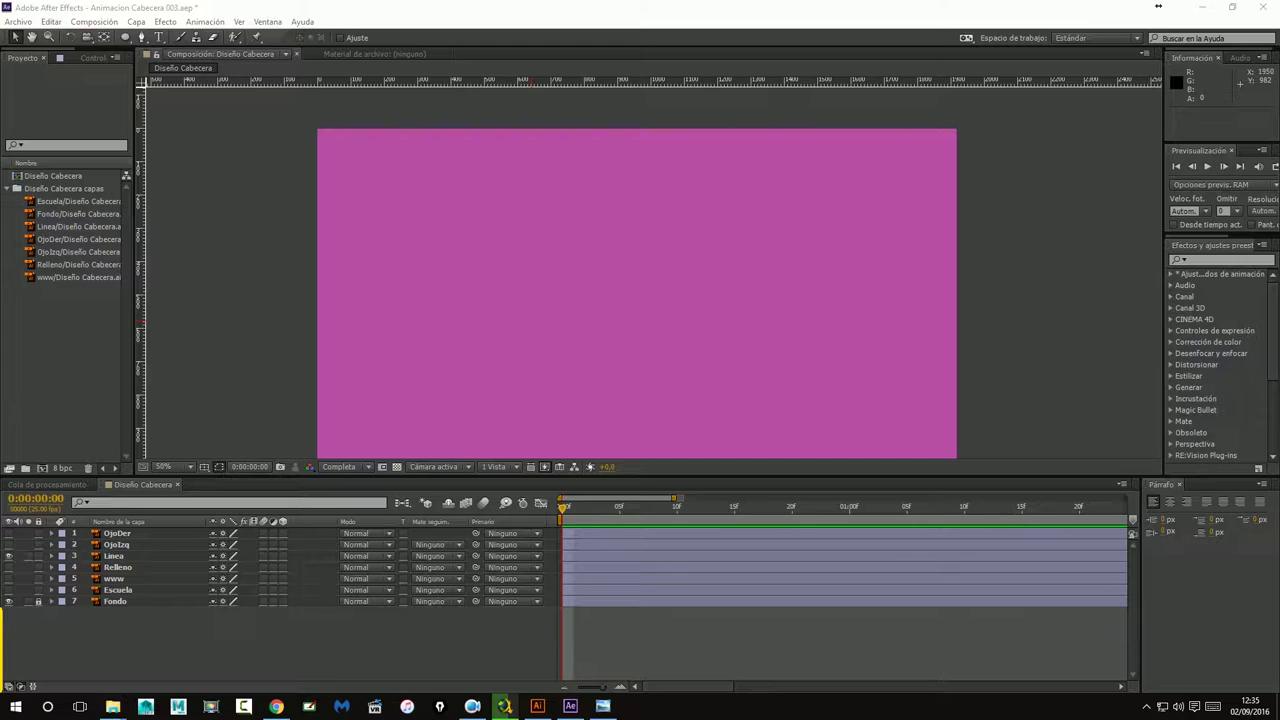
Pan the composition view up slightly with the Hand tool, then return to the Selection tool.
{"action": "key", "text": "h"}
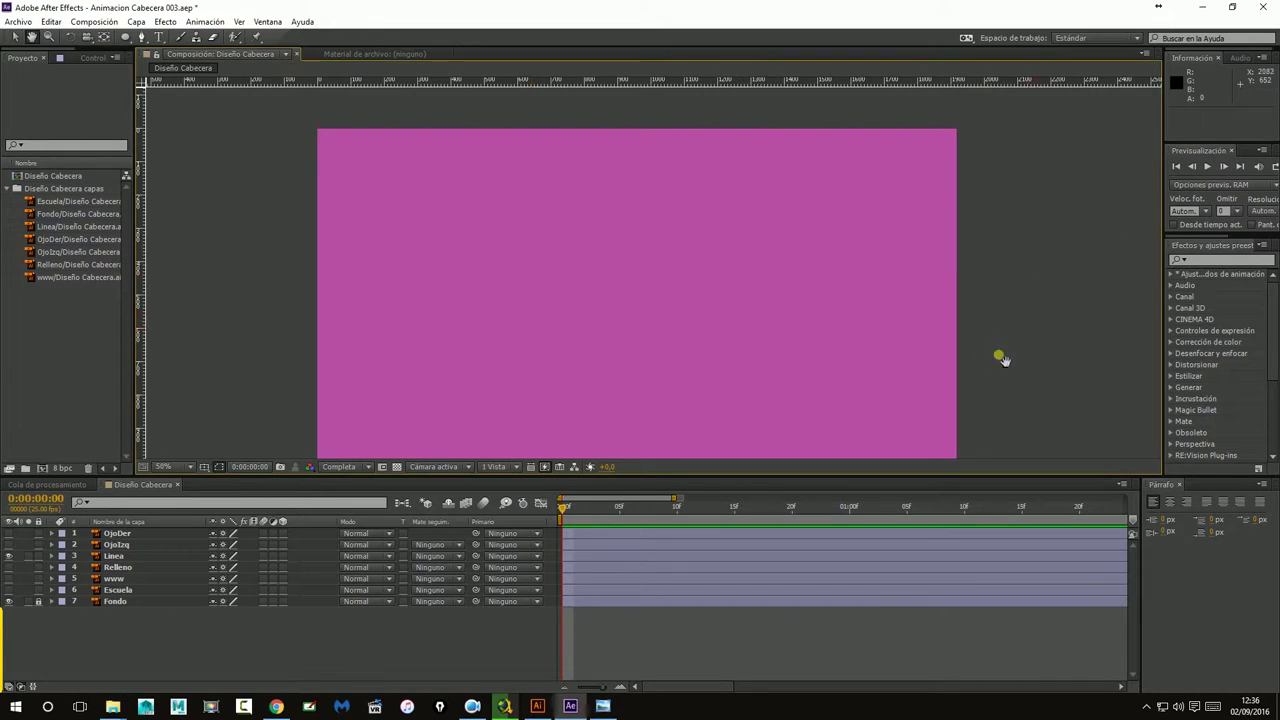
{"action": "mouse_move", "coordinate": [1003, 357]}
{"action": "left_mouse_down"}
{"action": "mouse_move", "coordinate": [990, 320]}
{"action": "mouse_move", "coordinate": [971, 334]}
{"action": "left_mouse_up"}
{"action": "key", "text": "v"}
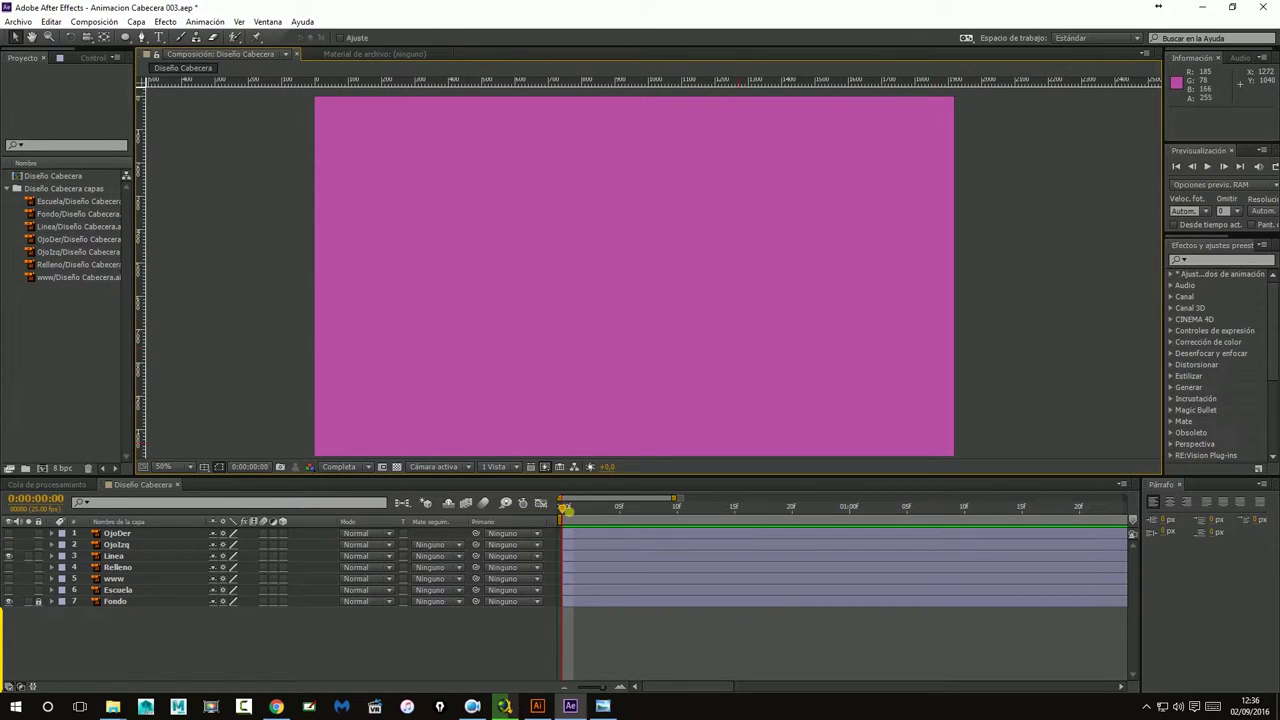
Preview the animation, rewind to the first frame, and bring up the storyboard image.
{"action": "left_click", "coordinate": [1219, 168]}
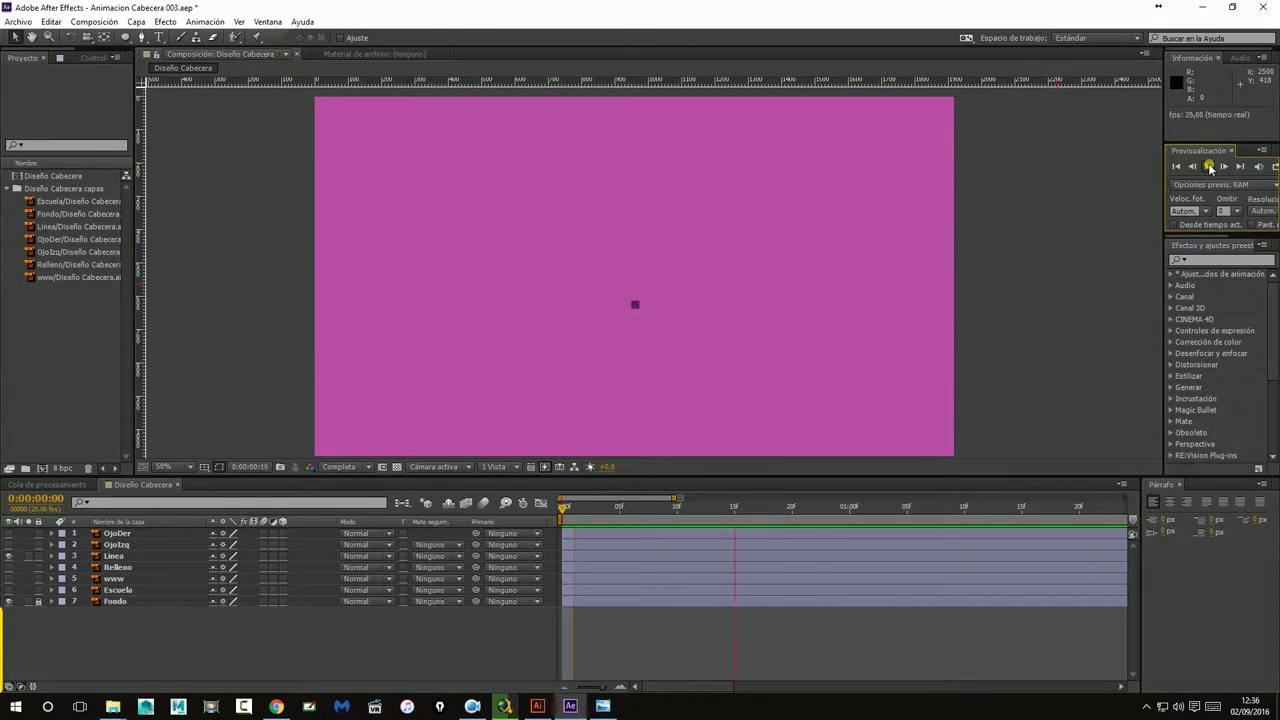
{"action": "left_click", "coordinate": [1209, 168]}
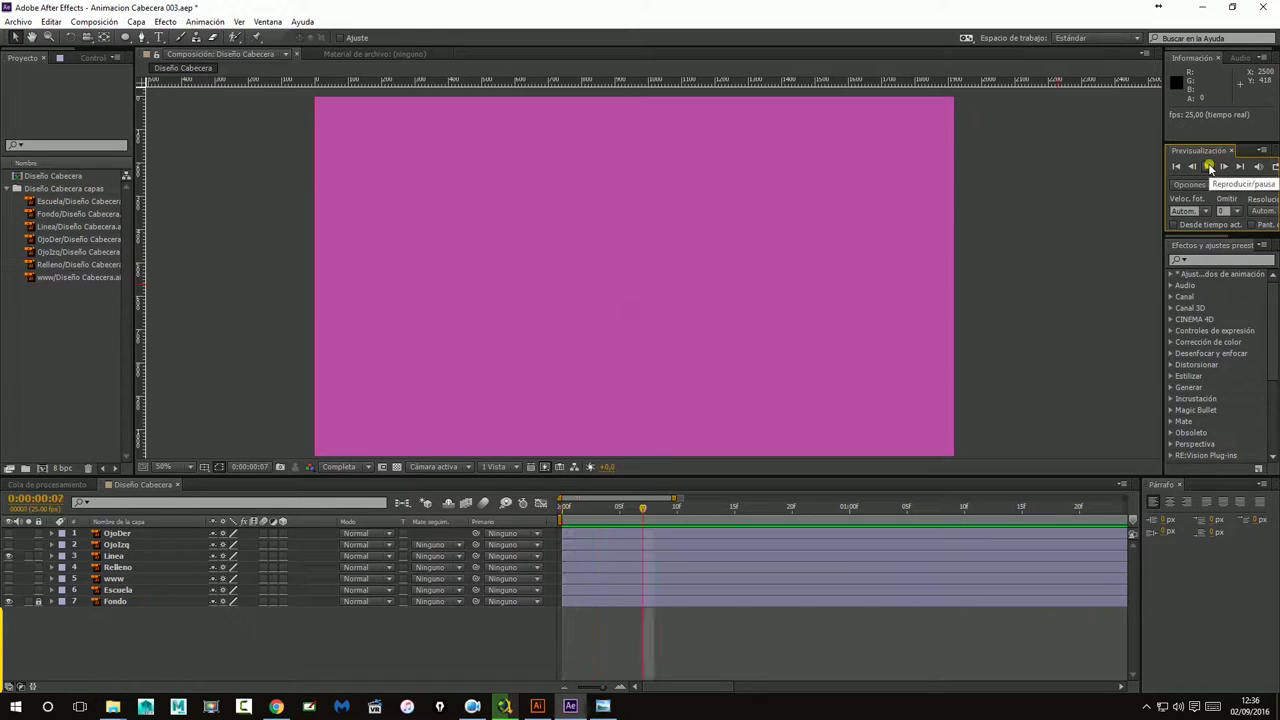
{"action": "left_click_drag", "start_coordinate": [645, 508], "coordinate": [572, 509]}
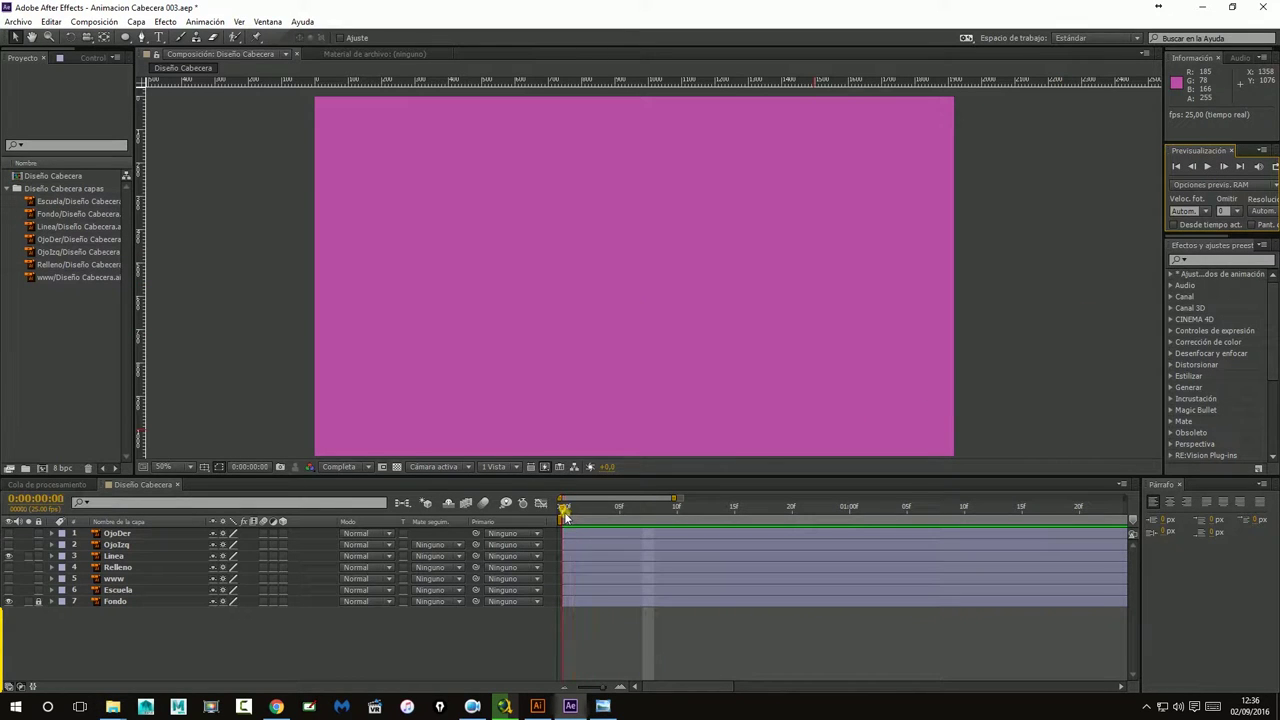
{"action": "left_click", "coordinate": [602, 706]}
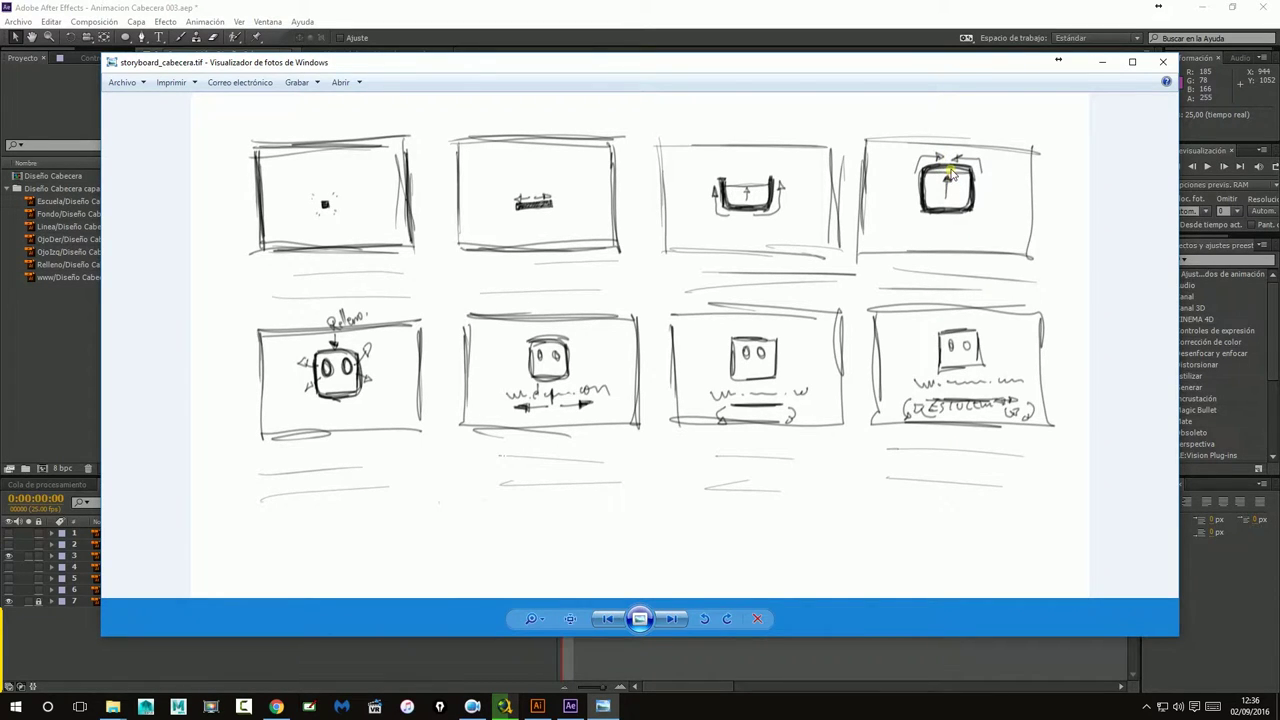
Minimize the storyboard_cabecera.tif viewer to get back to After Effects.
{"action": "left_click", "coordinate": [1101, 62]}
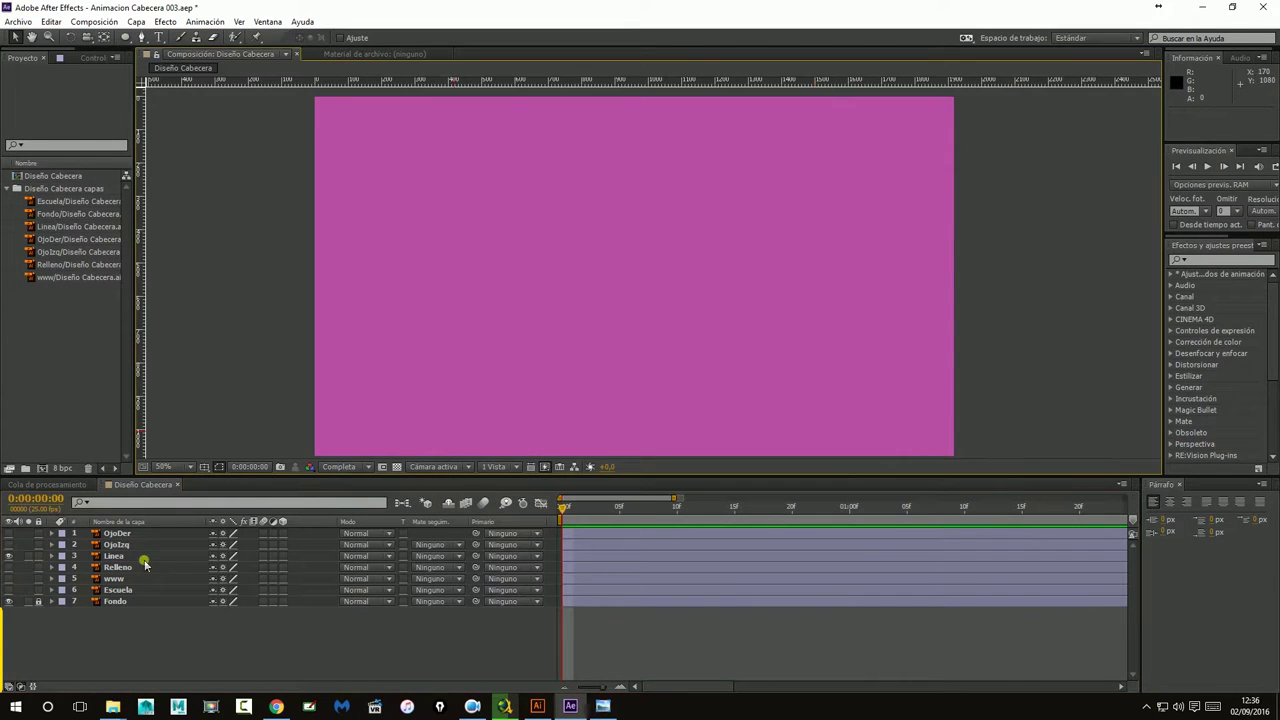
Move to about 0:00:01:05 and turn on the Relleno layer's visibility.
{"action": "left_click_drag", "start_coordinate": [593, 509], "coordinate": [905, 510]}
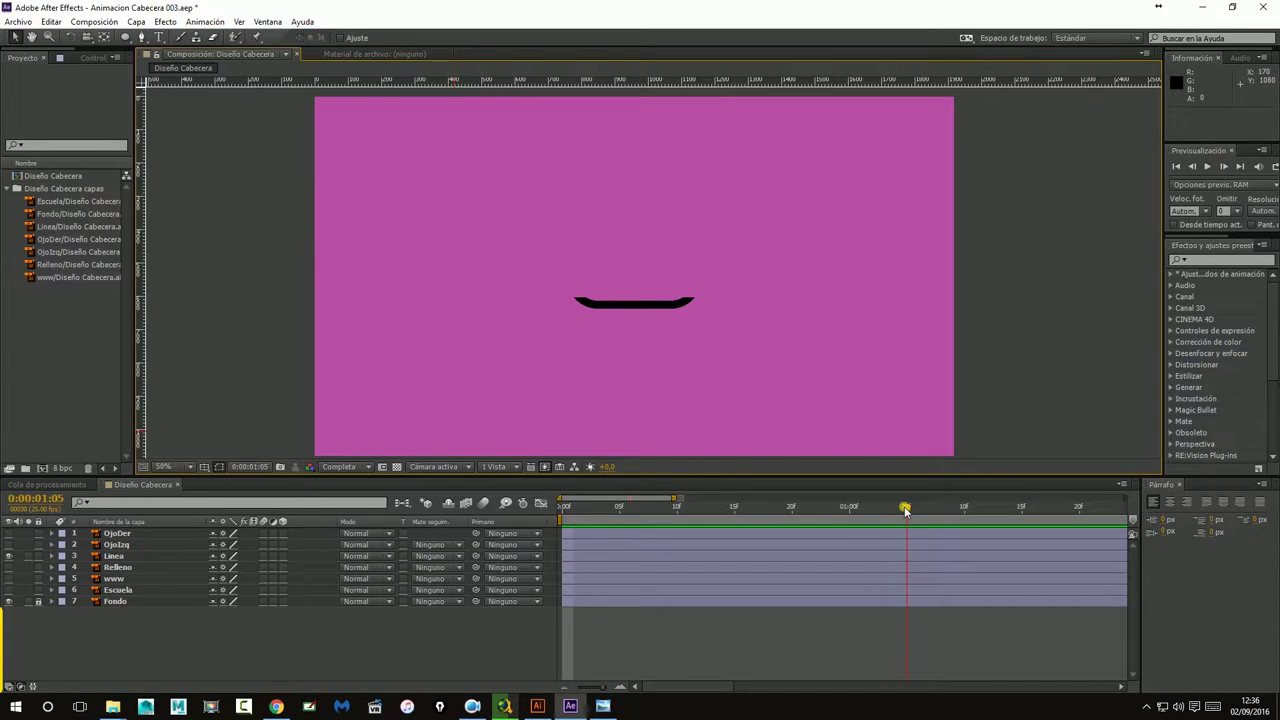
{"action": "left_click", "coordinate": [650, 302]}
{"action": "left_click", "coordinate": [539, 411]}
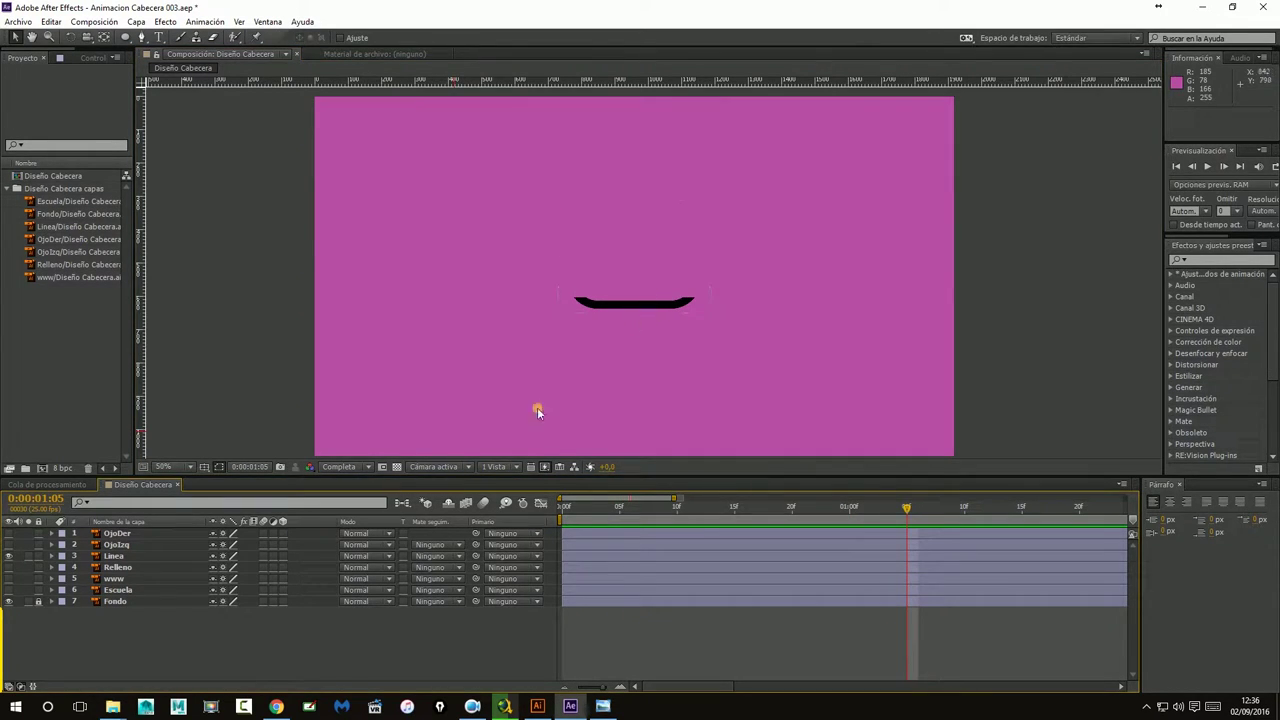
{"action": "left_click", "coordinate": [8, 567]}
{"action": "left_click", "coordinate": [8, 567]}
{"action": "left_click", "coordinate": [8, 567]}
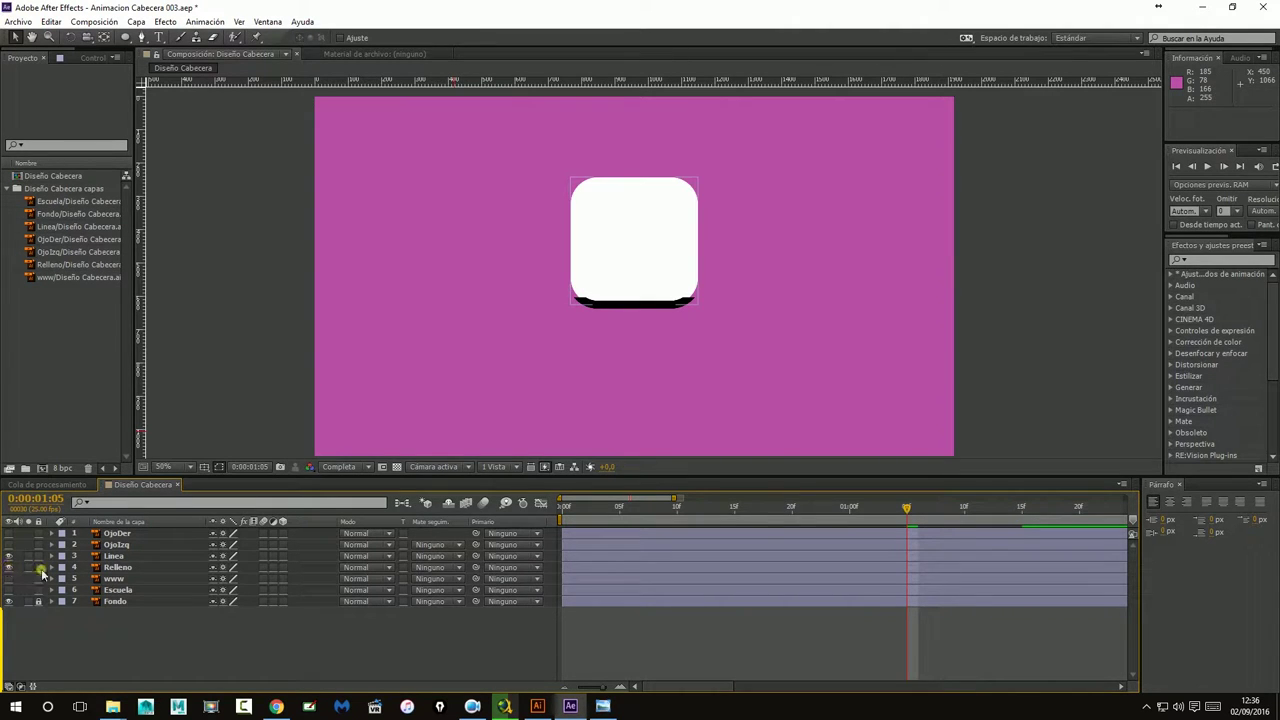
Select Relleno, lock the Linea layer, and confirm the Relleno layer name.
{"action": "left_click", "coordinate": [115, 568]}
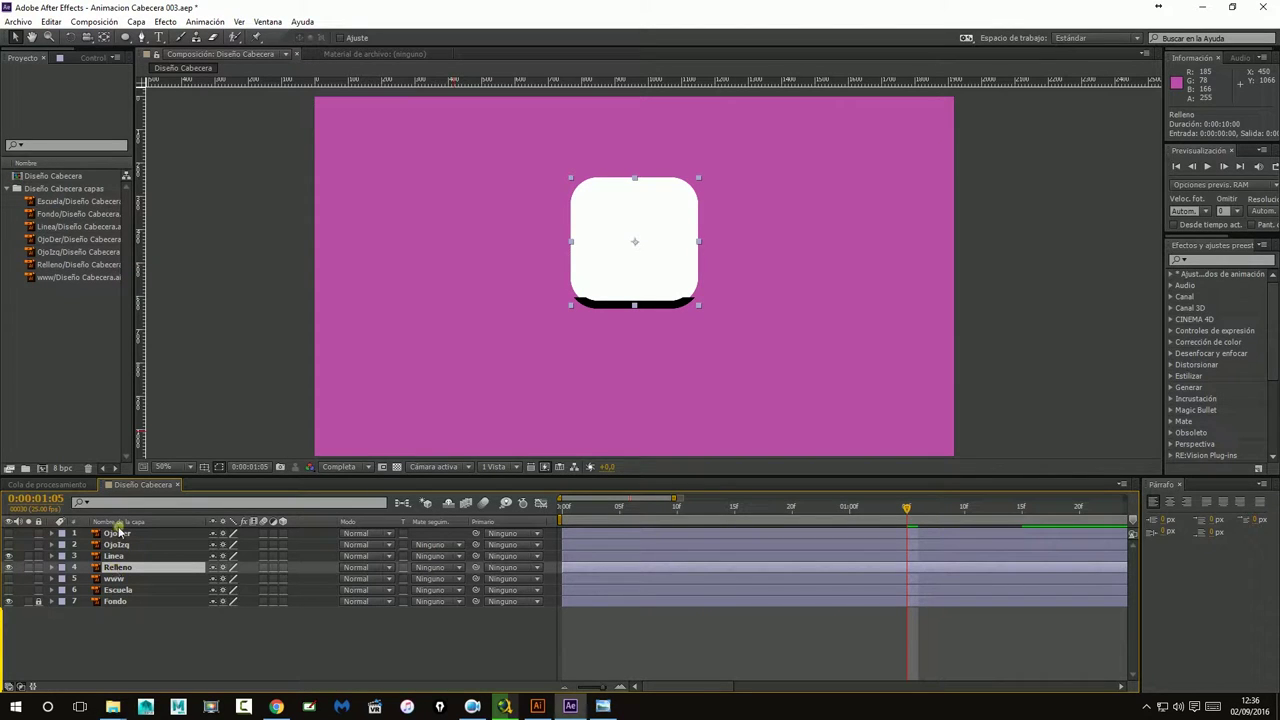
{"action": "left_click", "coordinate": [38, 556]}
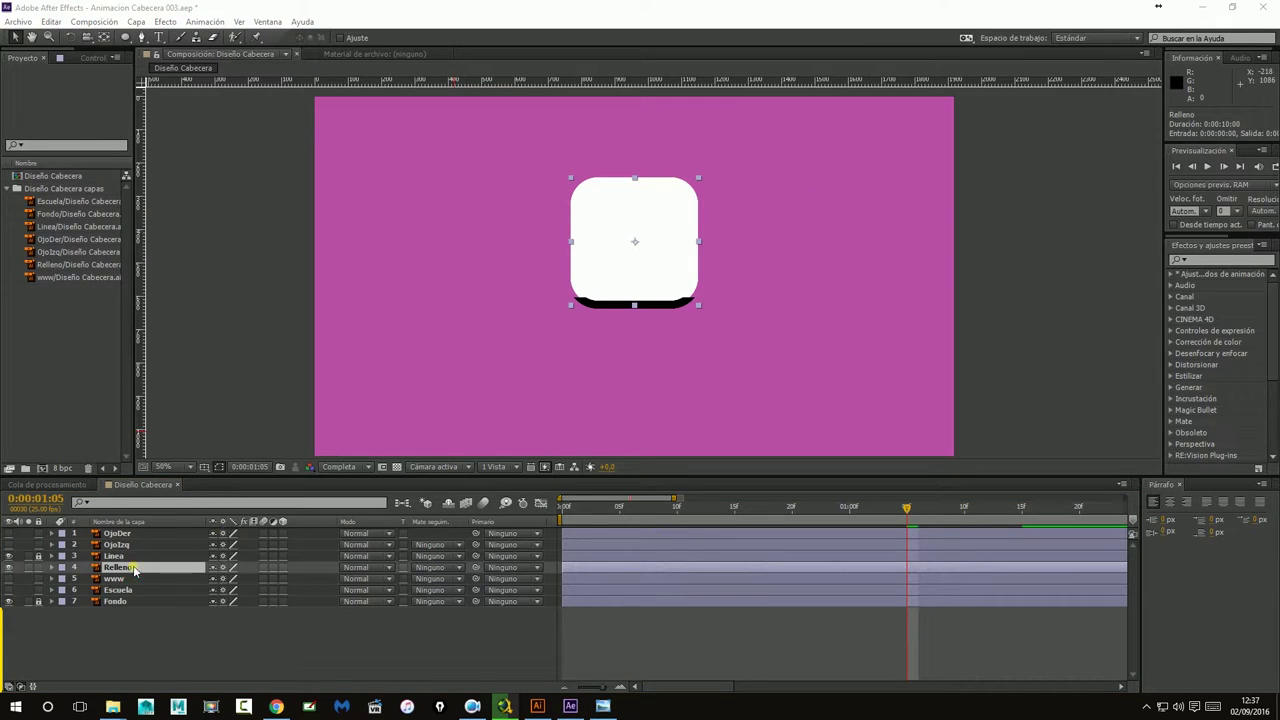
{"action": "key", "text": "Return"}
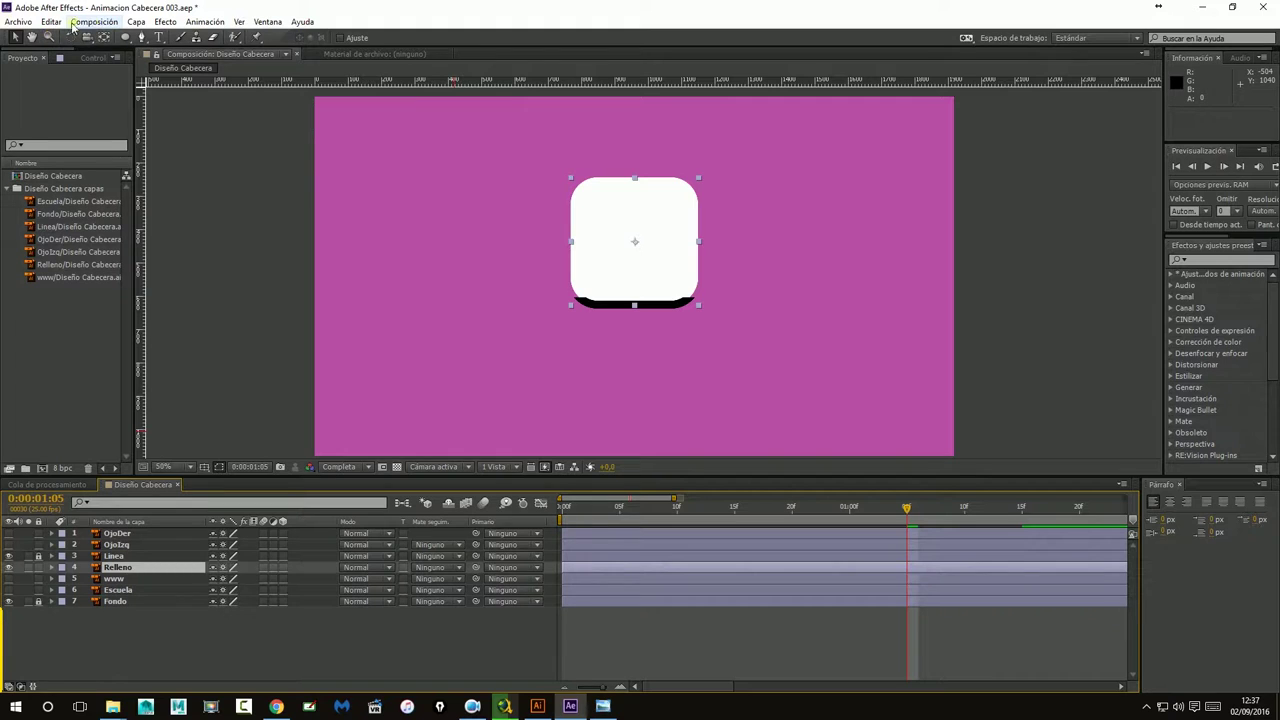
Draw a rectangular mask across the bottom of Relleno and select its top vertices.
{"action": "left_click", "coordinate": [125, 36]}
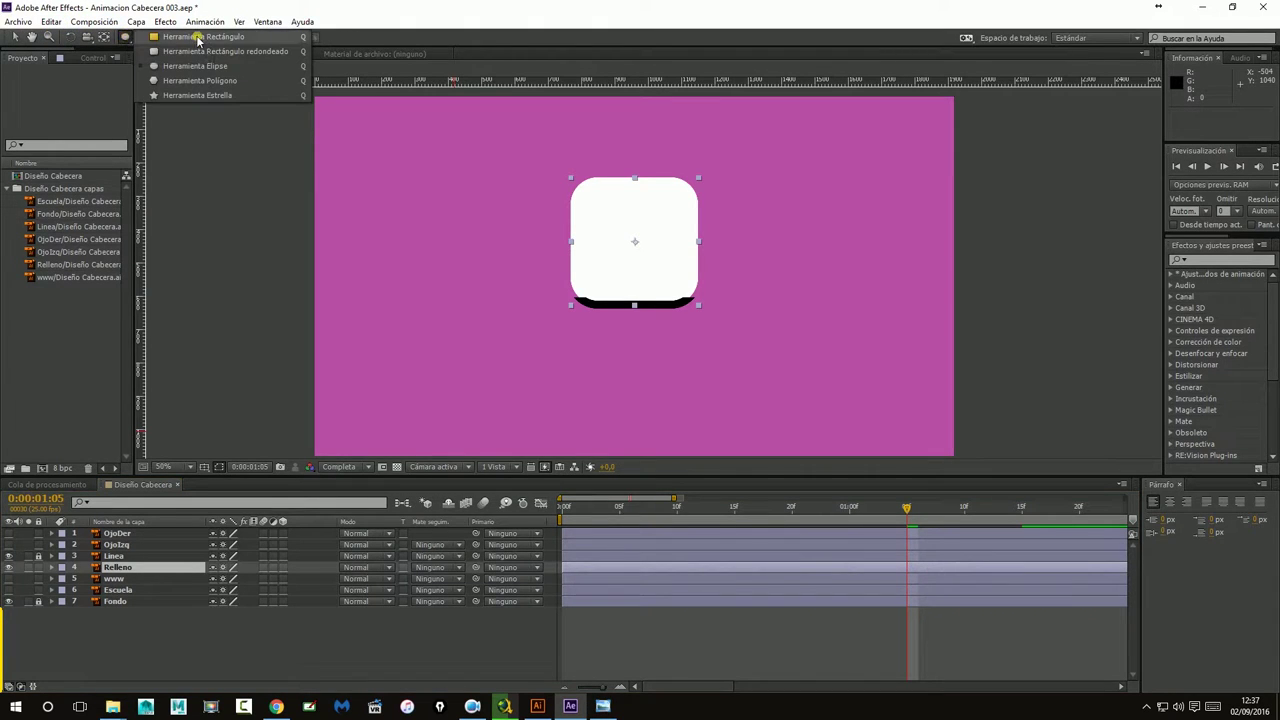
{"action": "left_click", "coordinate": [224, 38]}
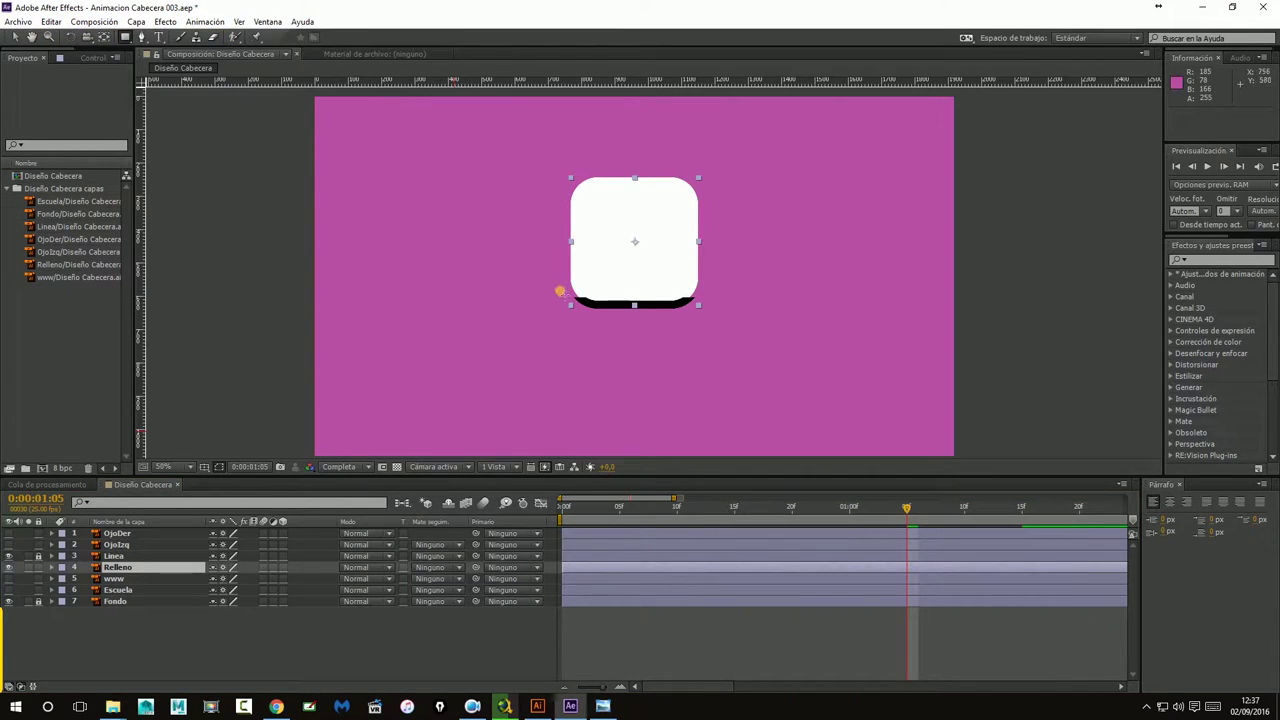
{"action": "scroll", "coordinate": [654, 317], "scroll_direction": "up", "scroll_amount": 2}
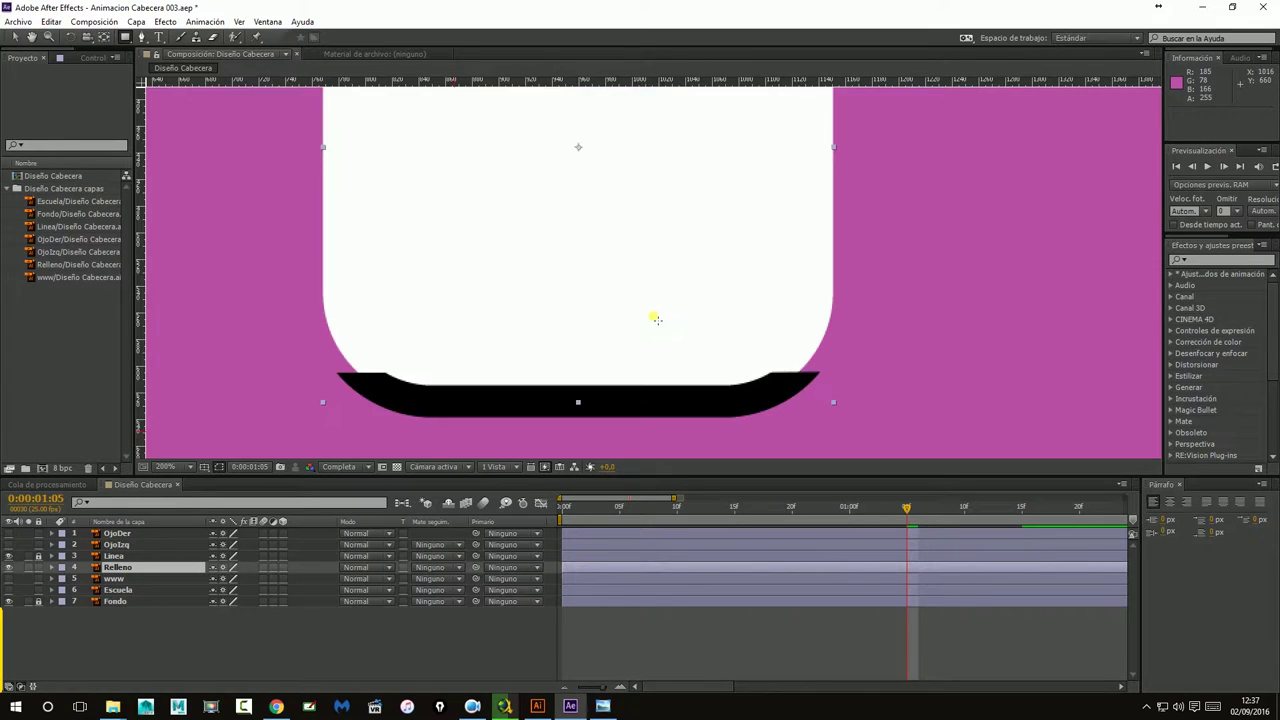
{"action": "scroll", "coordinate": [654, 317], "scroll_direction": "down", "scroll_amount": 1}
{"action": "left_click_drag", "start_coordinate": [462, 298], "coordinate": [583, 323]}
{"action": "left_click_drag", "start_coordinate": [715, 354], "coordinate": [757, 356]}
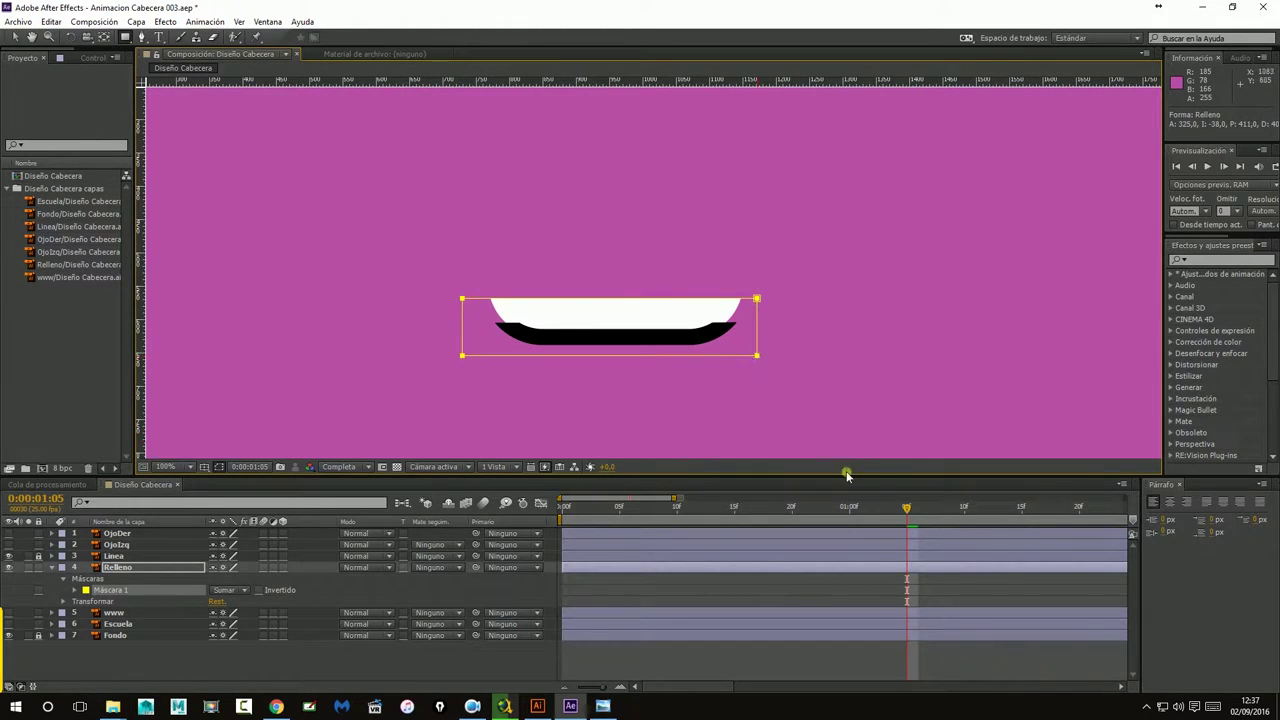
{"action": "left_click", "coordinate": [16, 37]}
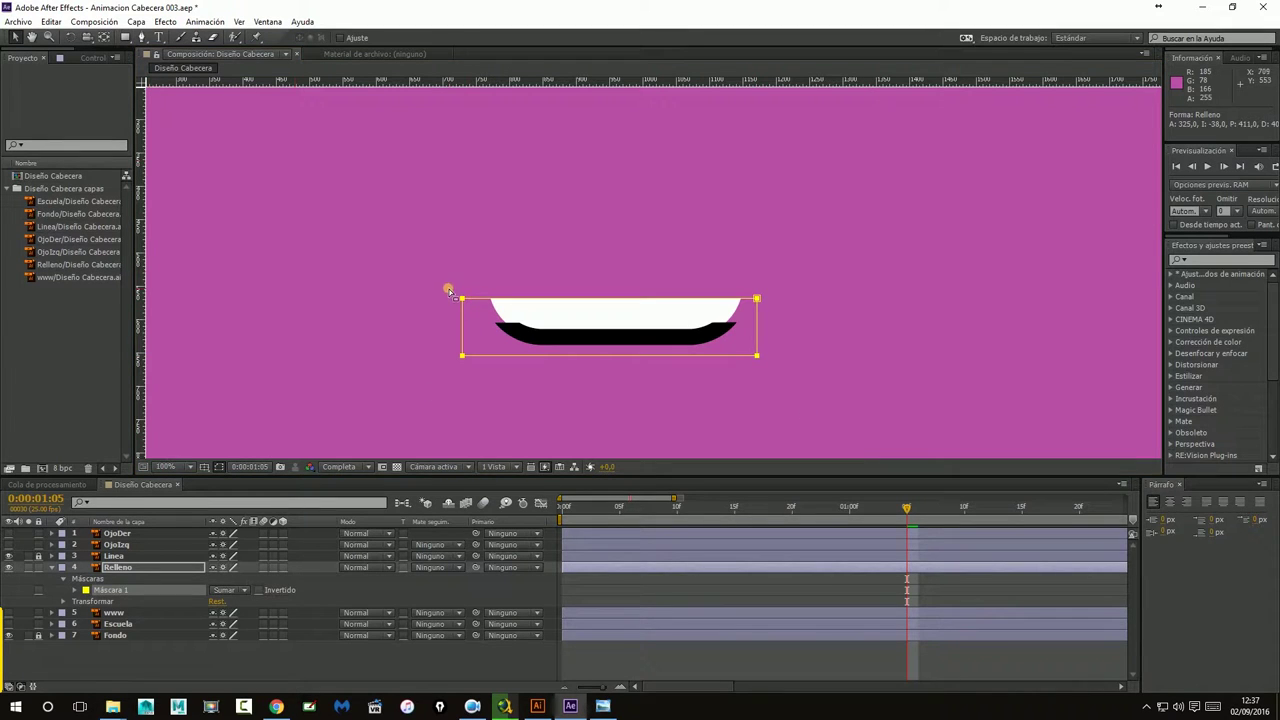
{"action": "left_click_drag", "start_coordinate": [749, 279], "coordinate": [760, 334]}
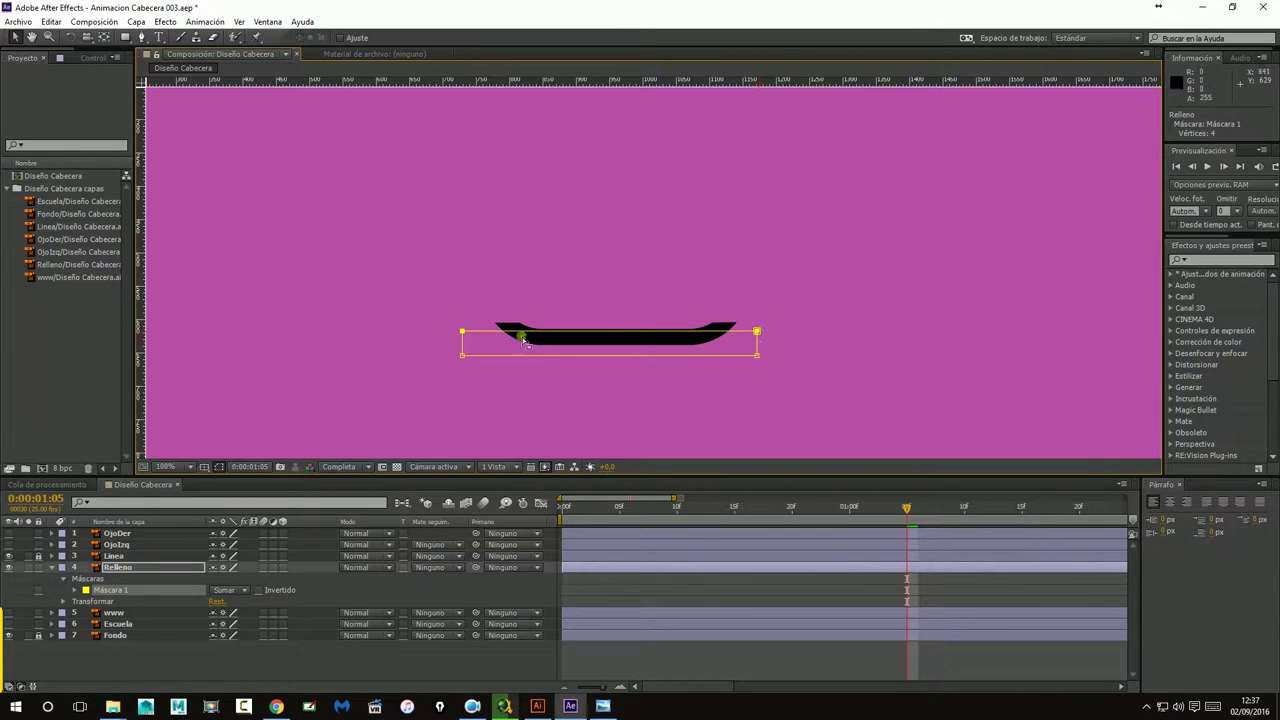
Expand Máscara 1 and set a Trazado de máscara keyframe at 0:00:01:05.
{"action": "left_click", "coordinate": [75, 590]}
{"action": "left_click", "coordinate": [75, 590]}
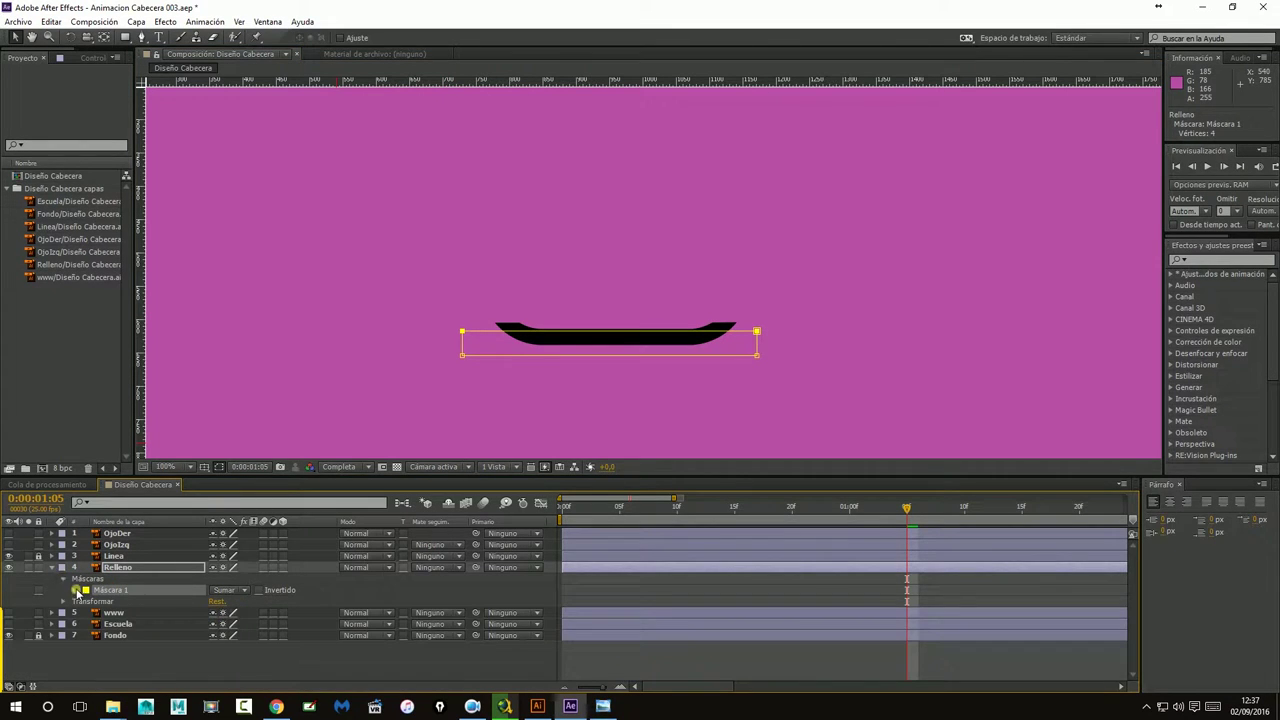
{"action": "left_click", "coordinate": [76, 590]}
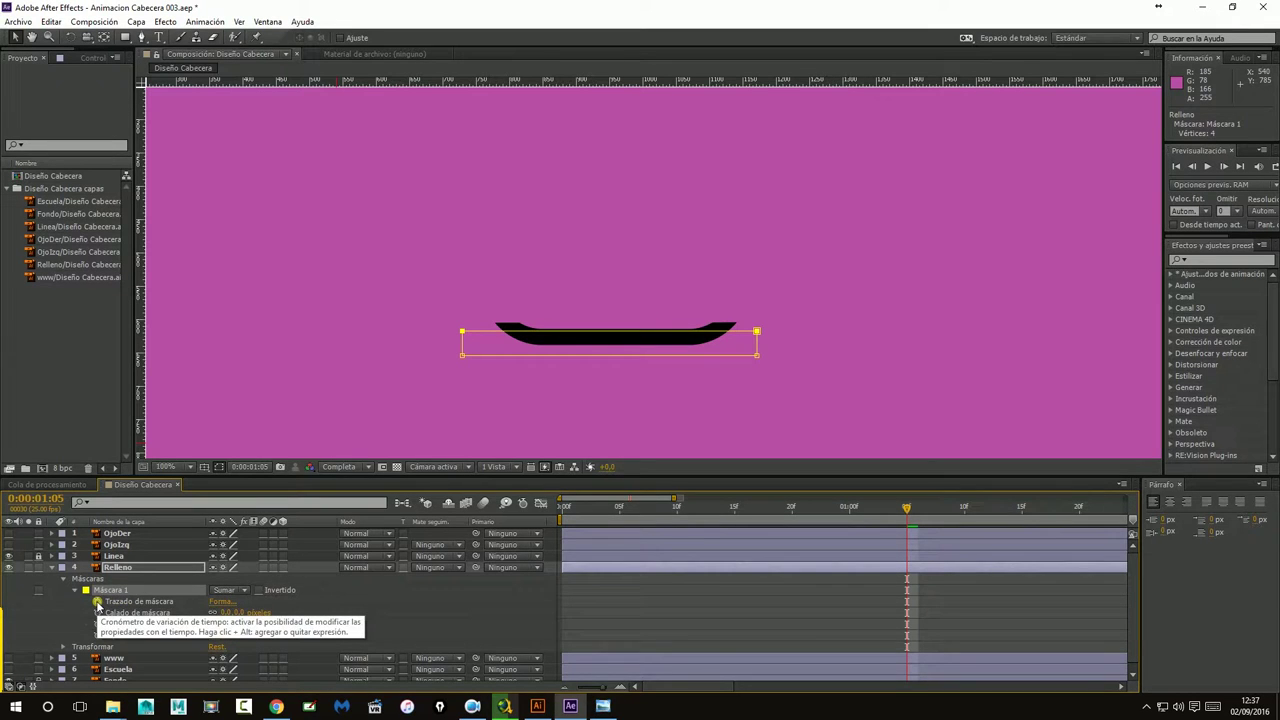
{"action": "left_click", "coordinate": [97, 602]}
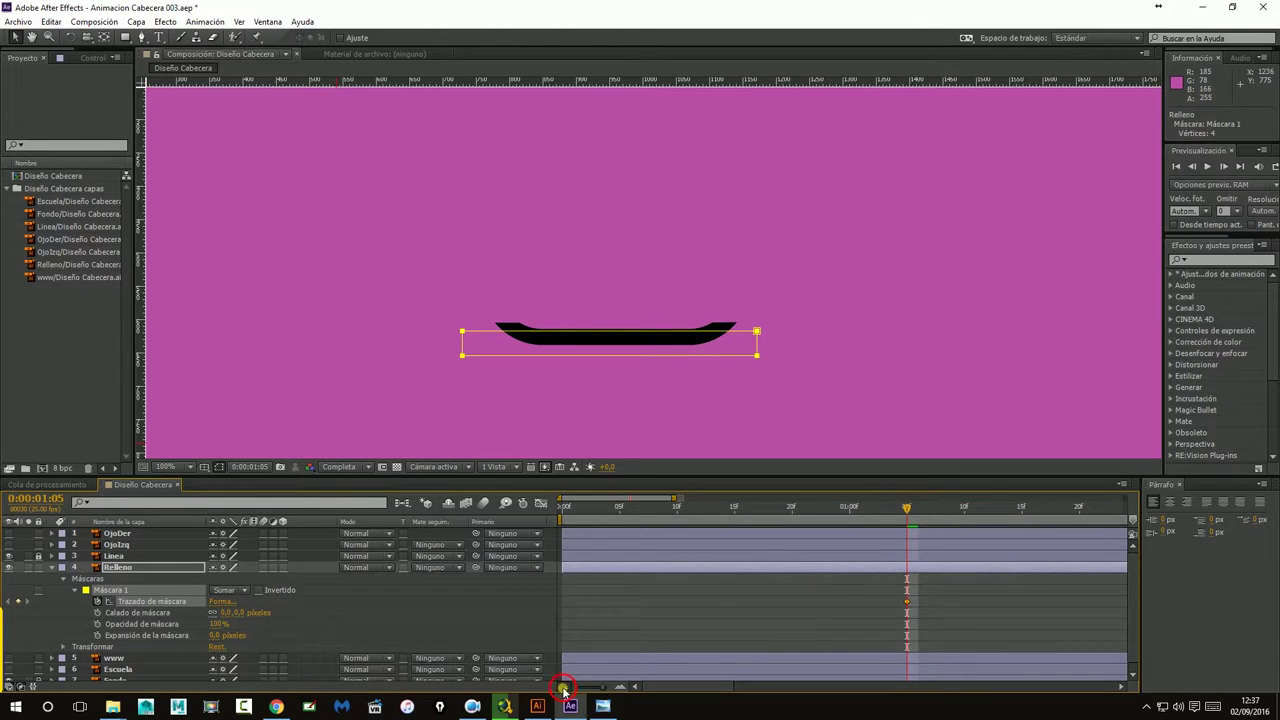
At 0:00:01:16, drag the mask's top vertices up so the white fill covers the square.
{"action": "left_click", "coordinate": [563, 689]}
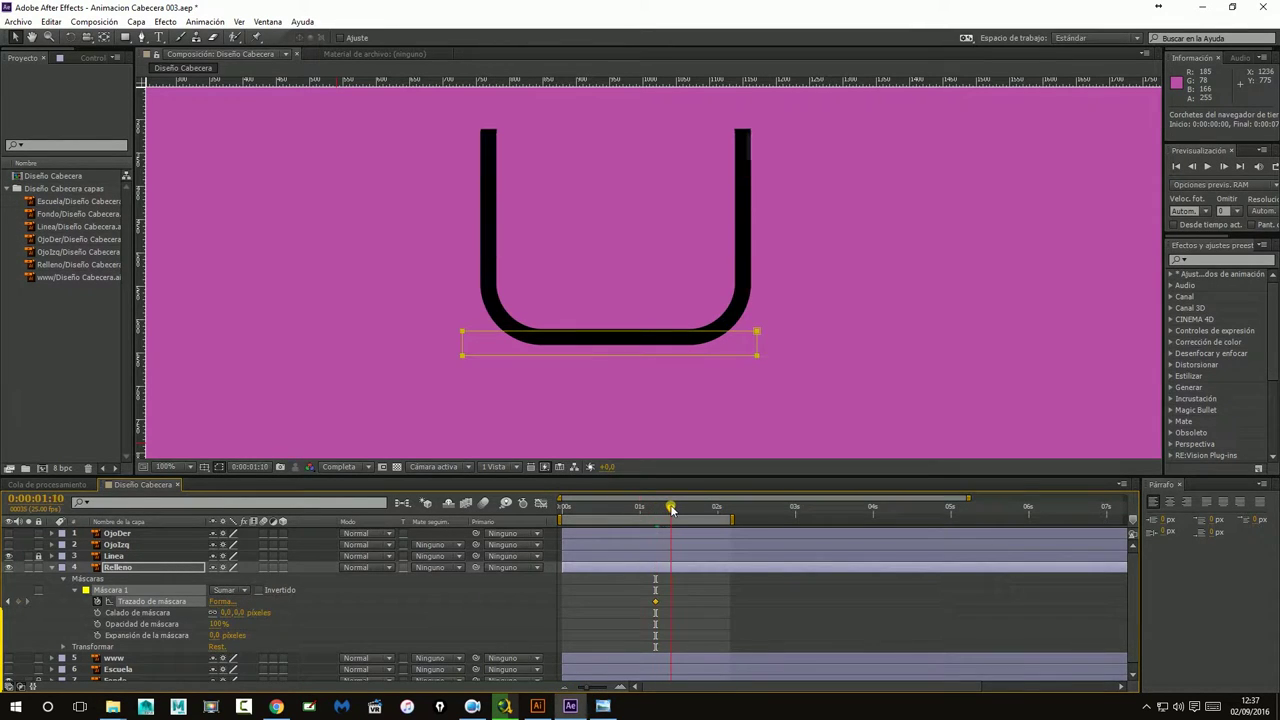
{"action": "left_click_drag", "start_coordinate": [657, 512], "coordinate": [690, 507]}
{"action": "key", "text": "comma"}
{"action": "key", "text": "comma"}
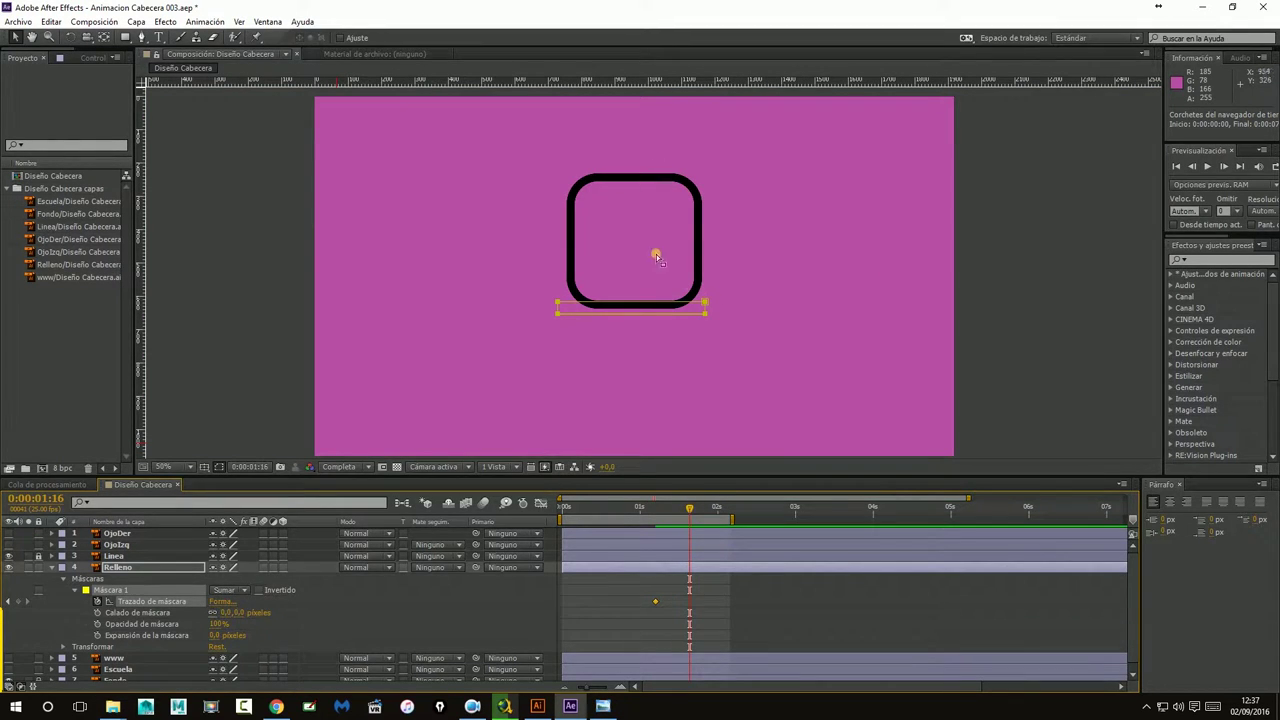
{"action": "mouse_move", "coordinate": [542, 286]}
{"action": "left_mouse_down"}
{"action": "mouse_move", "coordinate": [722, 308]}
{"action": "mouse_move", "coordinate": [703, 267]}
{"action": "mouse_move", "coordinate": [706, 181]}
{"action": "left_mouse_up"}
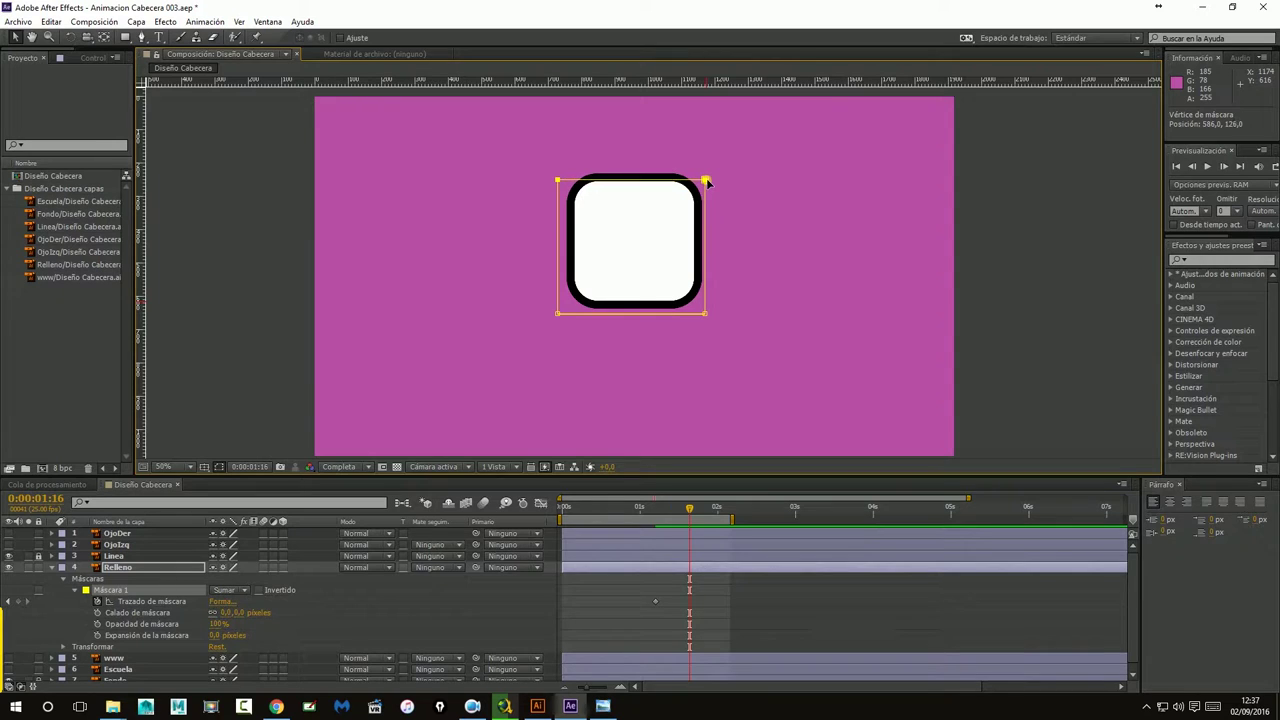
{"action": "left_click", "coordinate": [826, 259]}
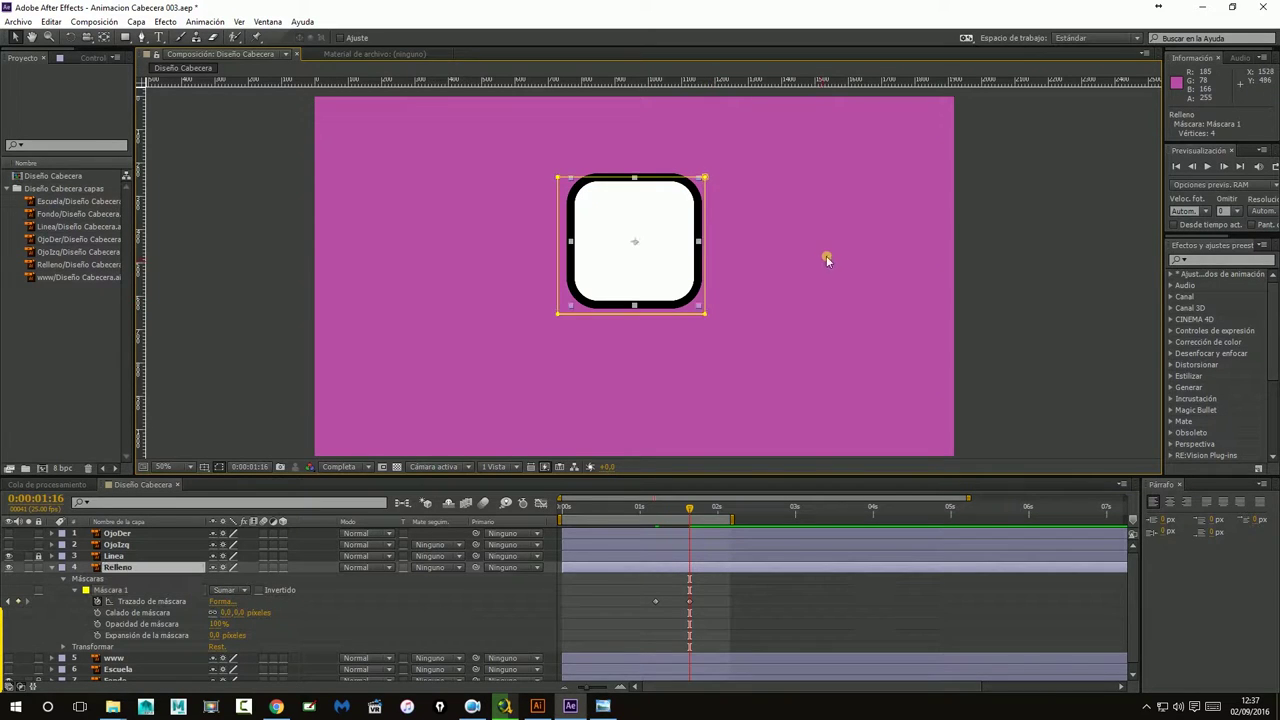
{"action": "left_click", "coordinate": [826, 255]}
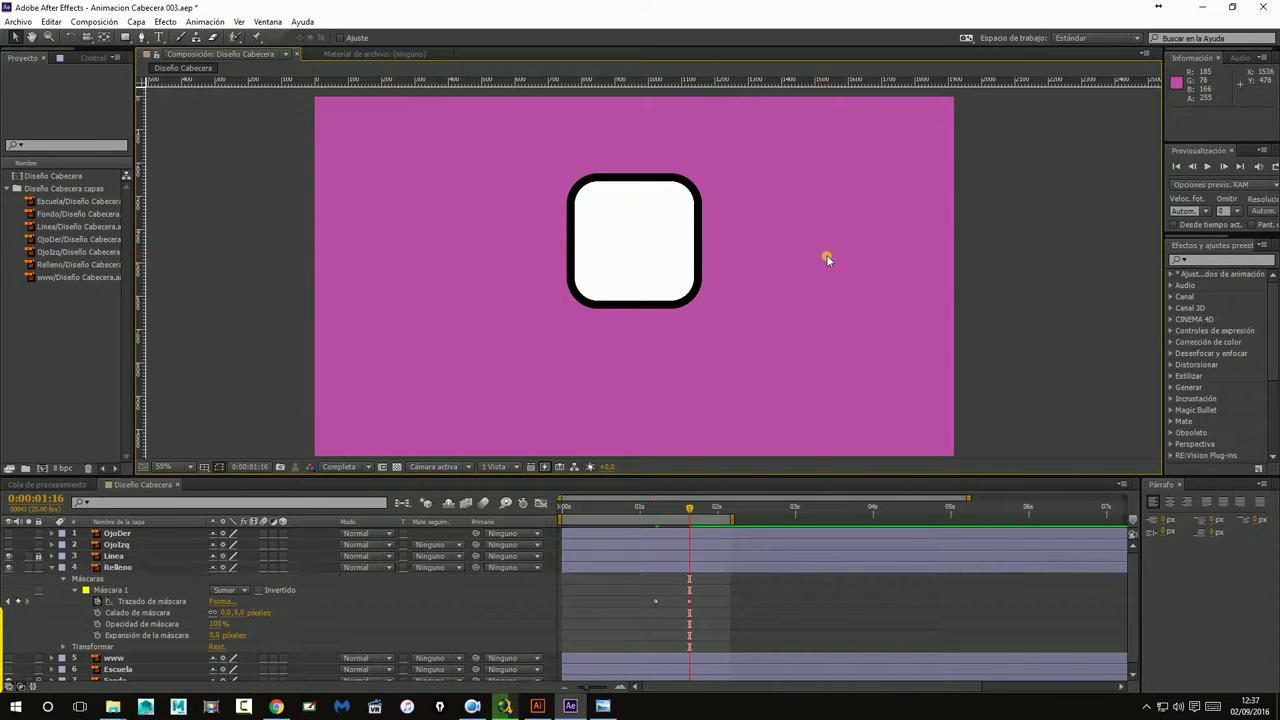
Preview the fill reveal, then zoom to 100% and inspect the mouth shape near 0:00:01:05.
{"action": "left_click", "coordinate": [1178, 166]}
{"action": "left_click", "coordinate": [1207, 166]}
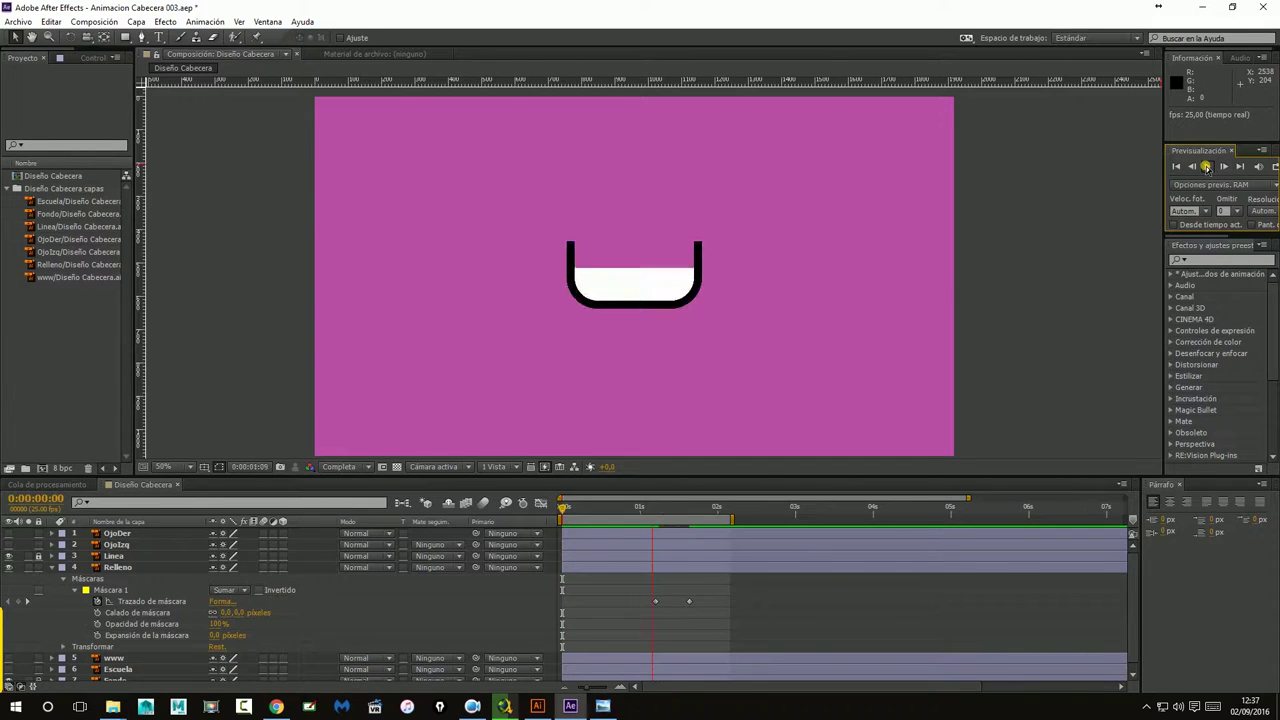
{"action": "left_click", "coordinate": [1207, 166]}
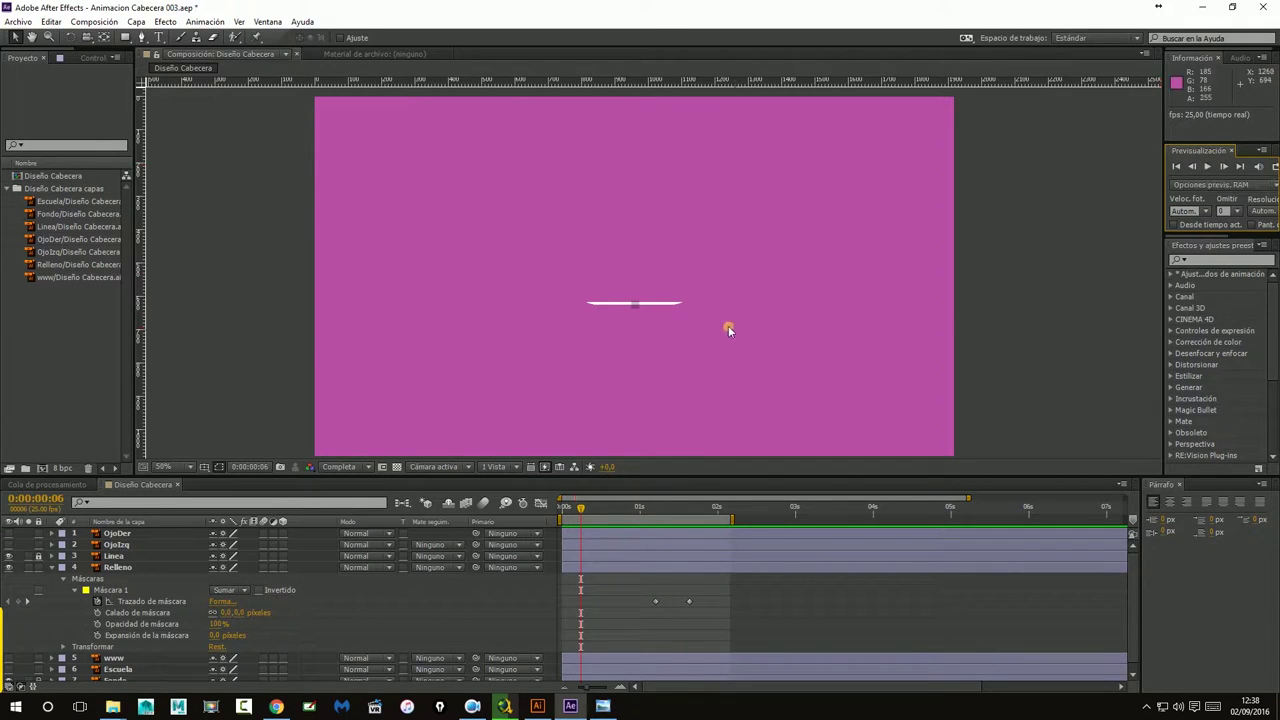
{"action": "left_click_drag", "start_coordinate": [580, 510], "coordinate": [655, 510]}
{"action": "left_click", "coordinate": [636, 303]}
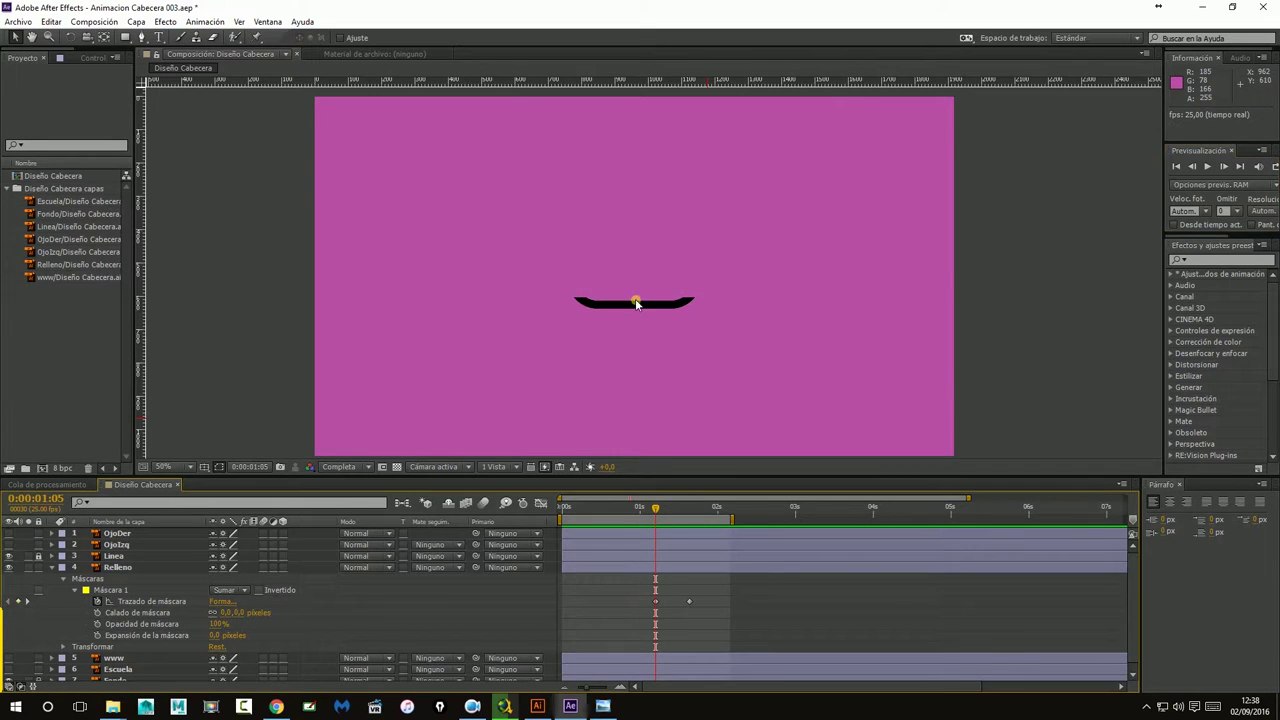
{"action": "key", "text": "slash"}
{"action": "left_click_drag", "start_coordinate": [677, 366], "coordinate": [689, 280]}
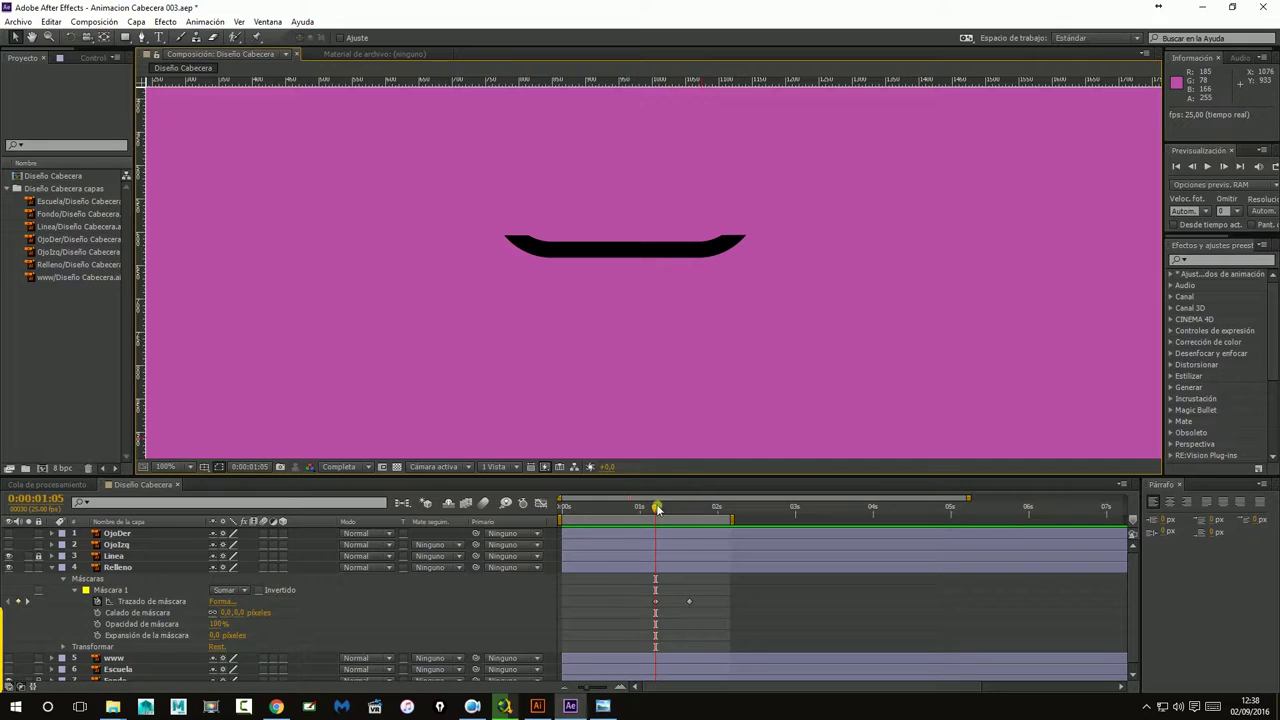
{"action": "left_click_drag", "start_coordinate": [656, 509], "coordinate": [642, 509]}
{"action": "left_click", "coordinate": [531, 249]}
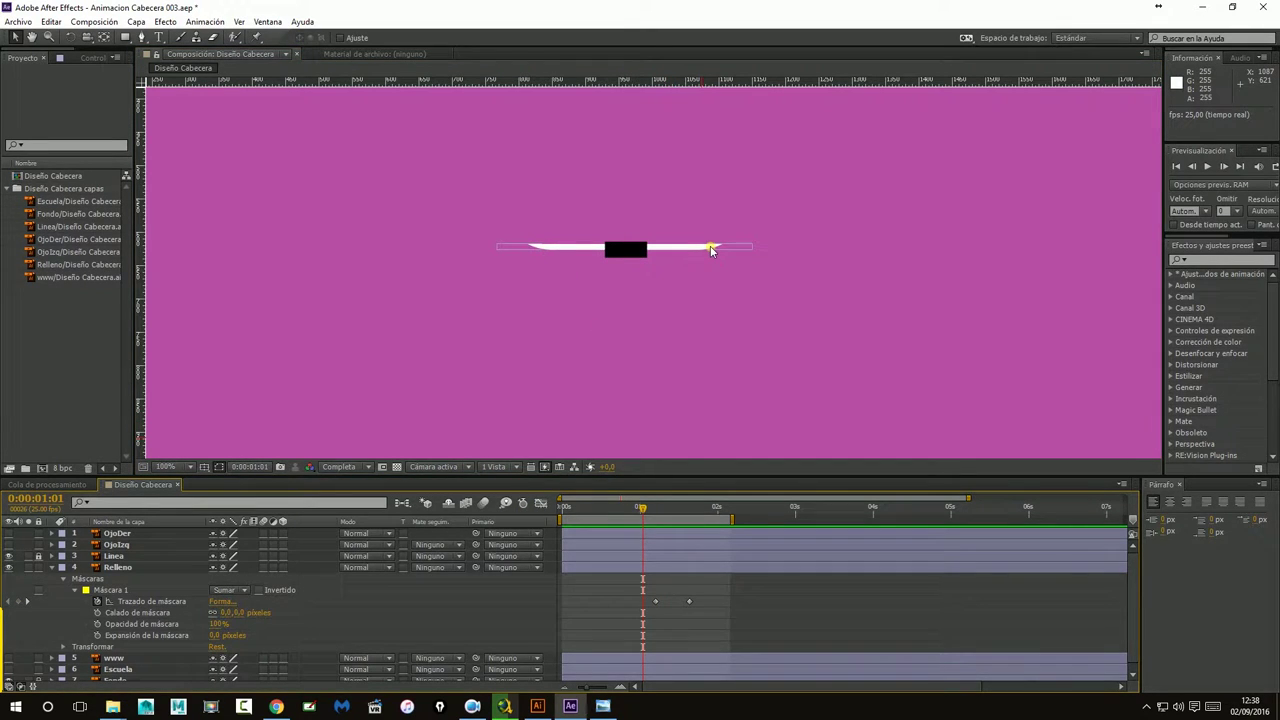
{"action": "left_click_drag", "start_coordinate": [642, 509], "coordinate": [655, 509]}
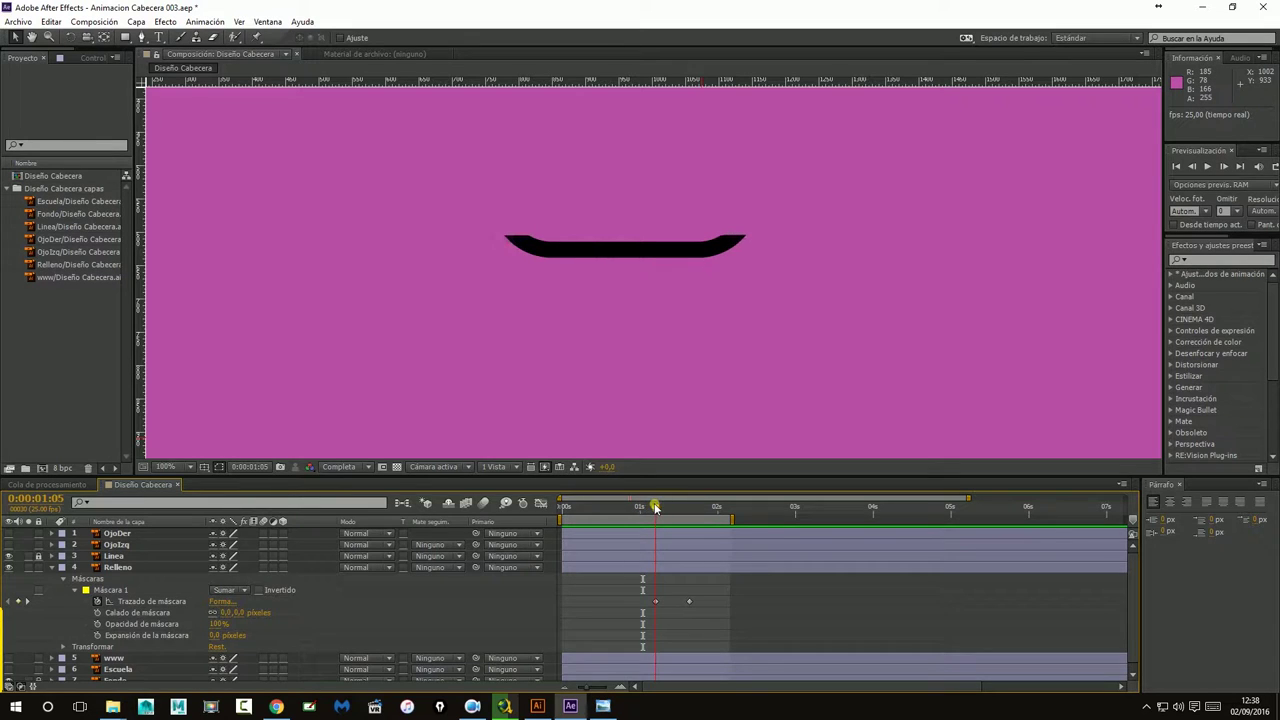
Nudge all mouth mask points down two steps at the 0:00:01:05 keyframe and scrub to check.
{"action": "left_click", "coordinate": [655, 601]}
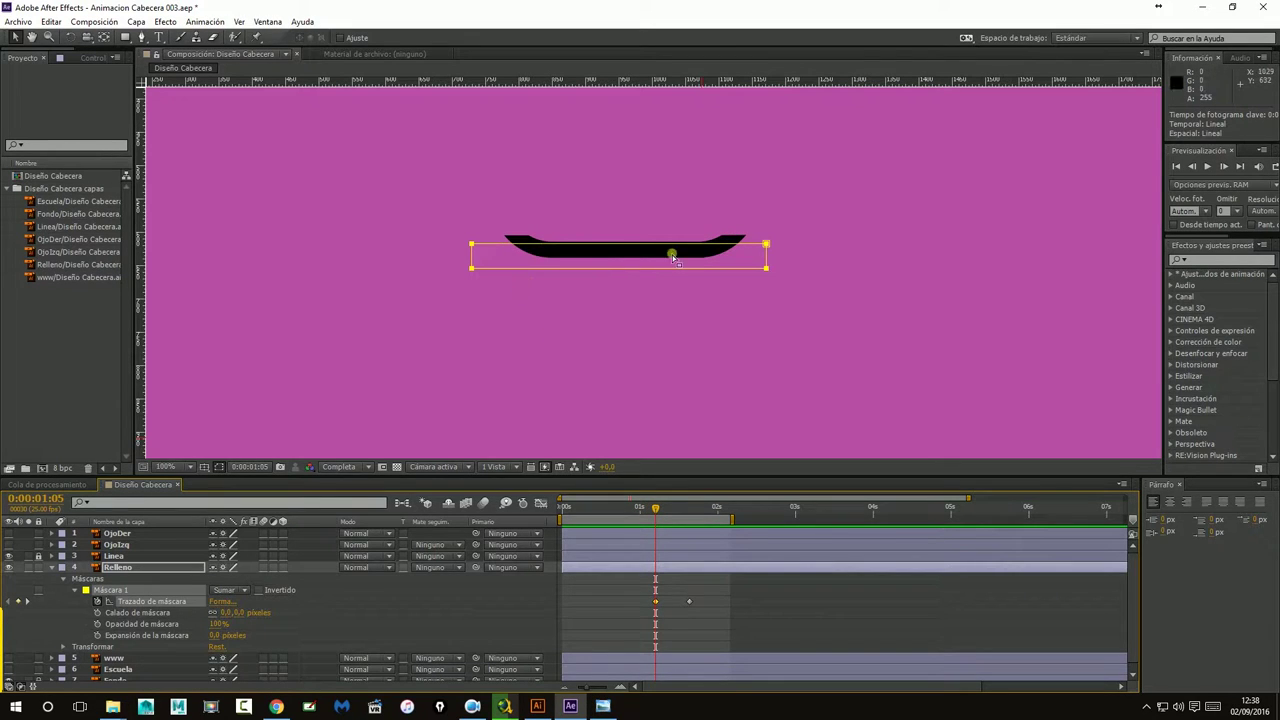
{"action": "left_click_drag", "start_coordinate": [453, 220], "coordinate": [765, 318]}
{"action": "key", "text": "Down"}
{"action": "key", "text": "Down"}
{"action": "key", "text": "Down"}
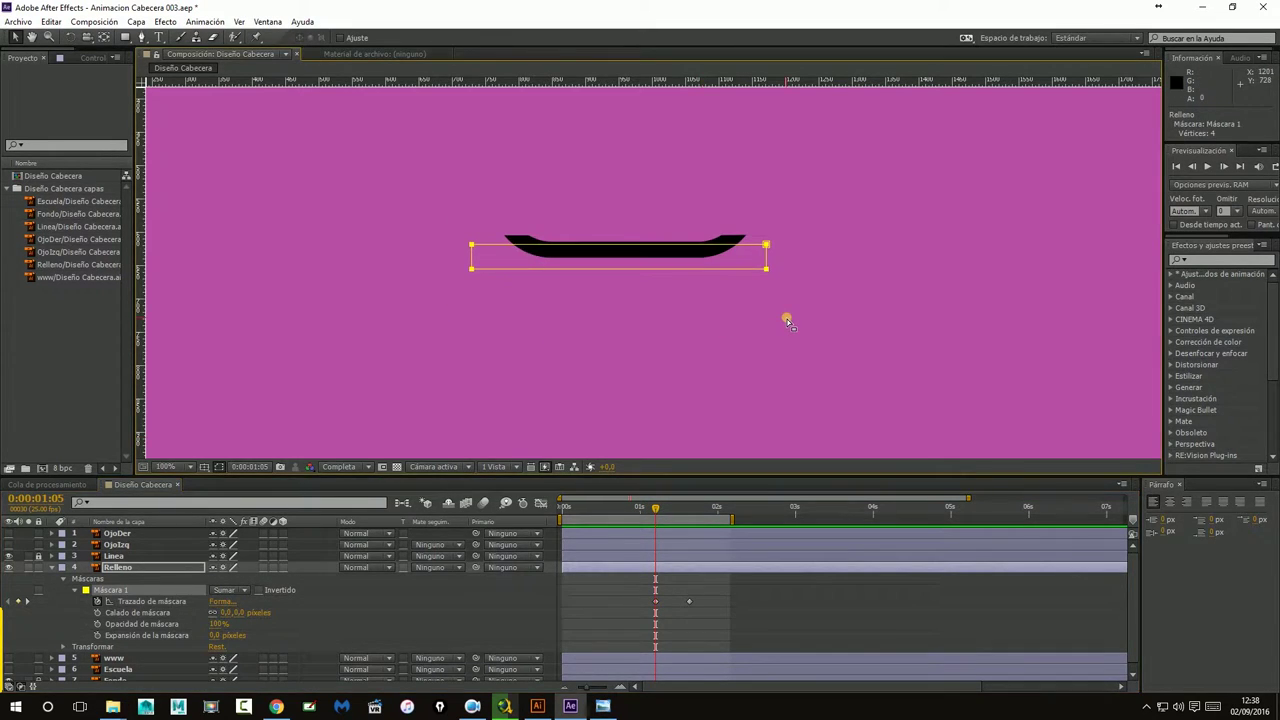
{"action": "key", "text": "Down"}
{"action": "key", "text": "Down"}
{"action": "key", "text": "Down"}
{"action": "key", "text": "Down"}
{"action": "key", "text": "Down"}
{"action": "key", "text": "Down"}
{"action": "key", "text": "Down"}
{"action": "key", "text": "Down"}
{"action": "key", "text": "Down"}
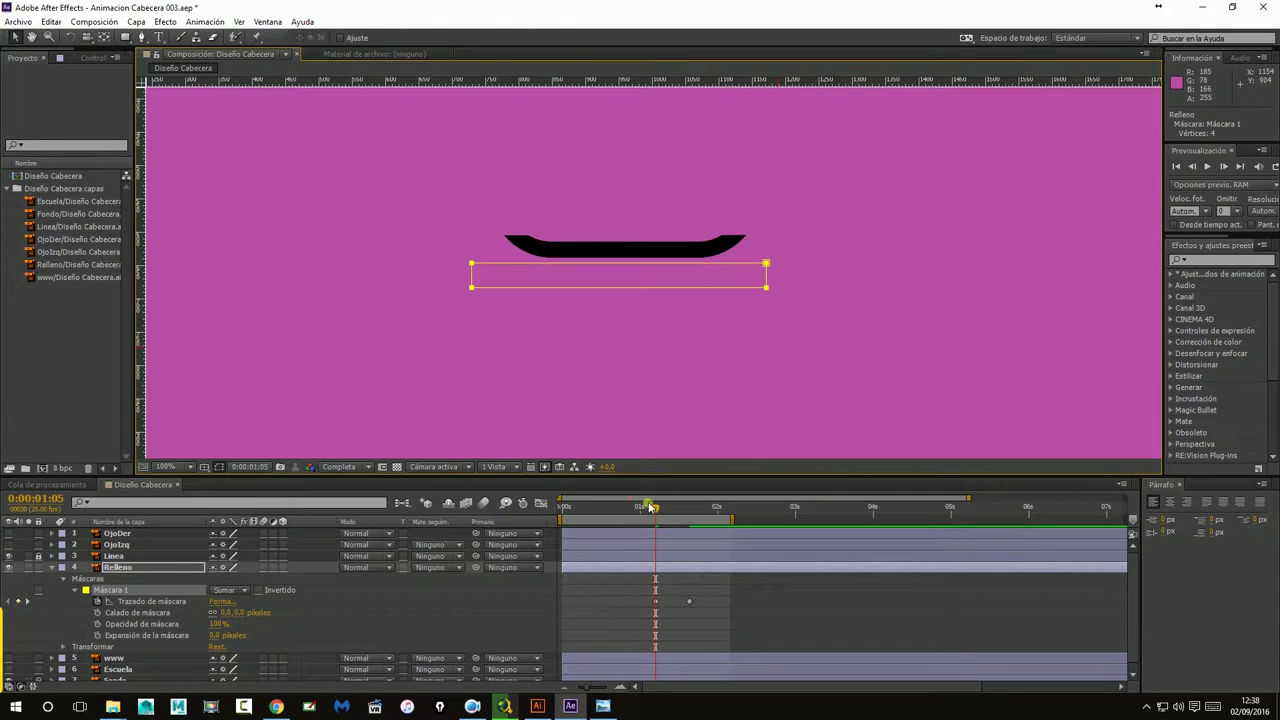
{"action": "left_click_drag", "start_coordinate": [652, 508], "coordinate": [713, 520]}
{"action": "scroll", "coordinate": [795, 290], "scroll_direction": "down", "scroll_amount": 2}
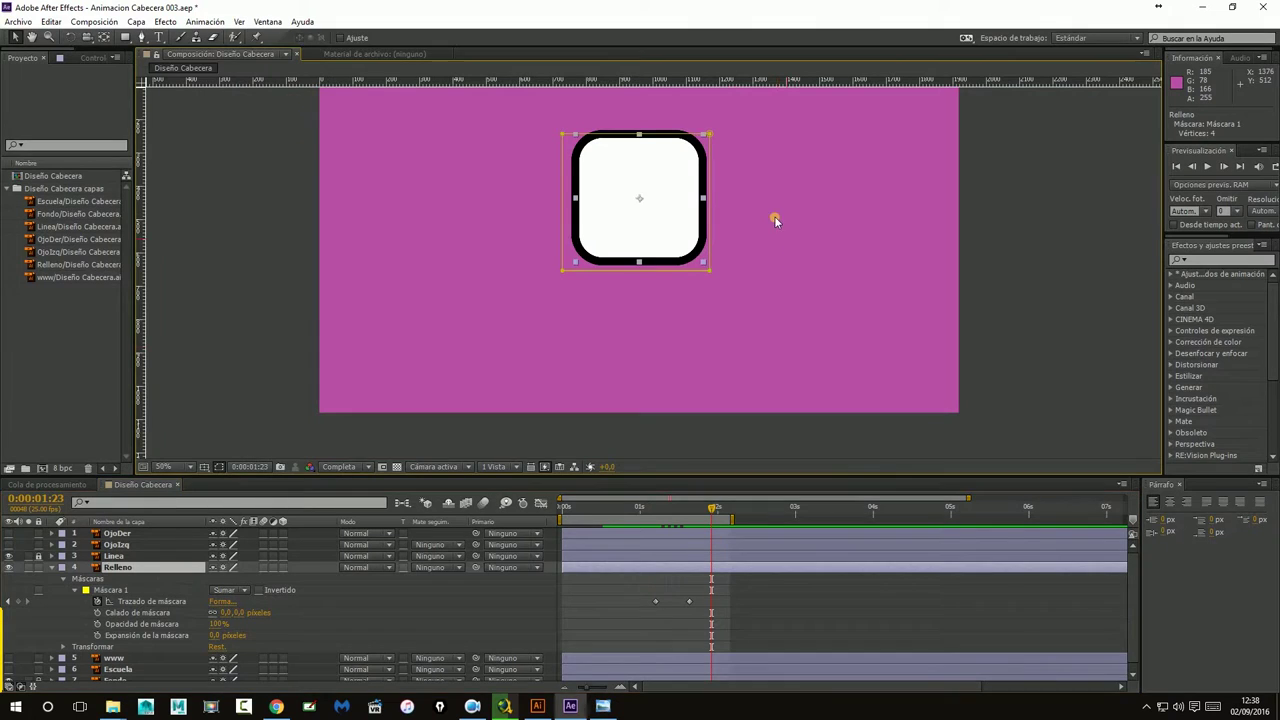
{"action": "left_click_drag", "start_coordinate": [774, 220], "coordinate": [778, 261]}
Preview the fill reveal twice, then return to the mask keyframe at 0:00:01:05.
{"action": "left_click", "coordinate": [1094, 197]}
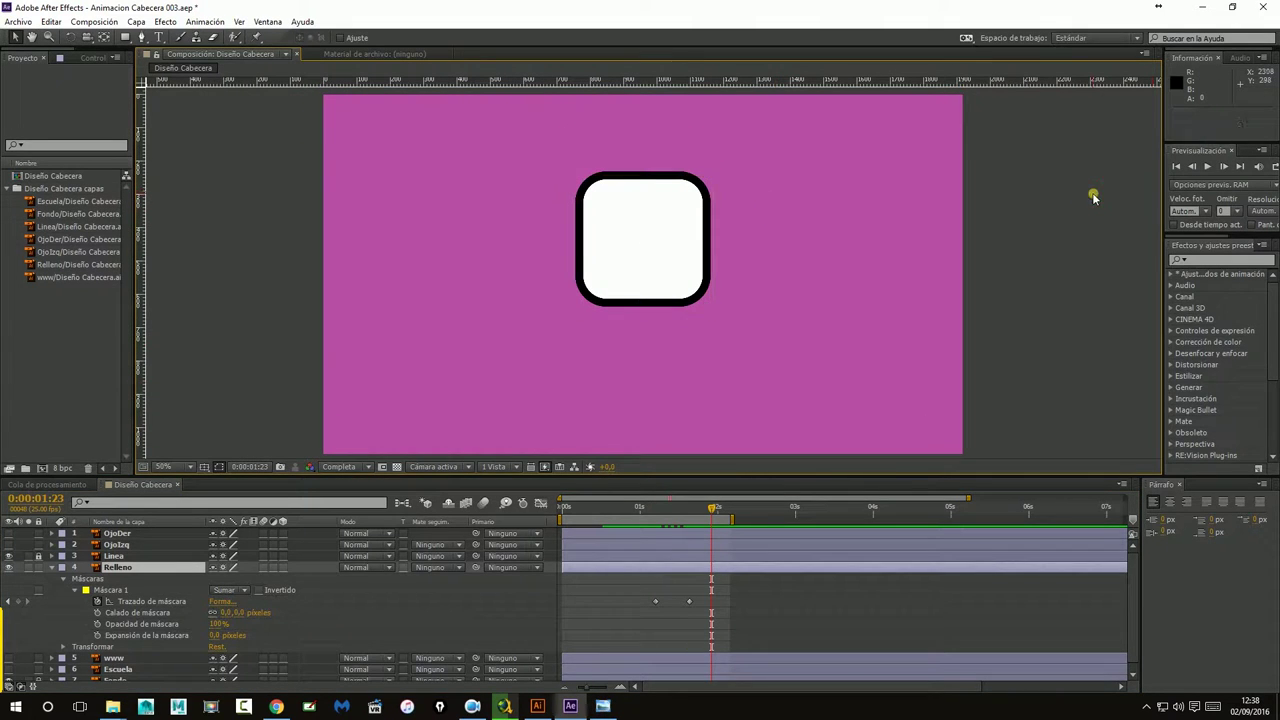
{"action": "left_click", "coordinate": [1207, 166]}
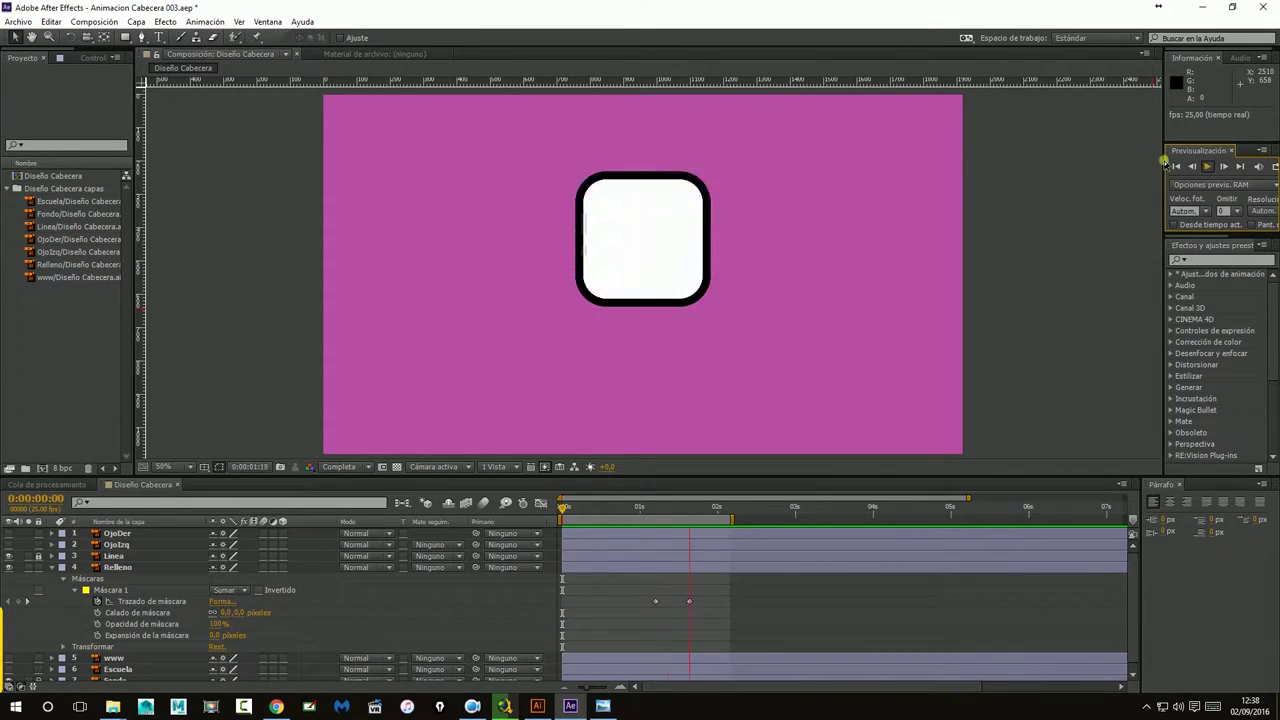
{"action": "left_click", "coordinate": [1207, 167]}
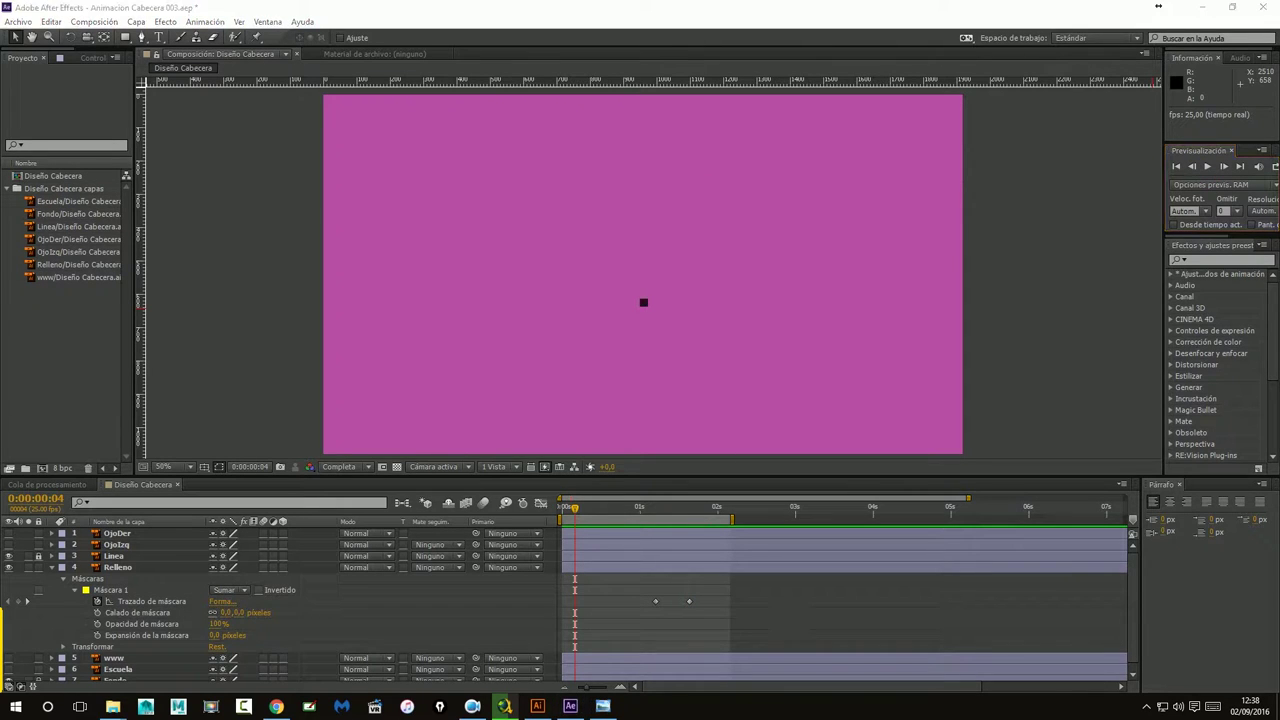
{"action": "left_click", "coordinate": [1207, 167]}
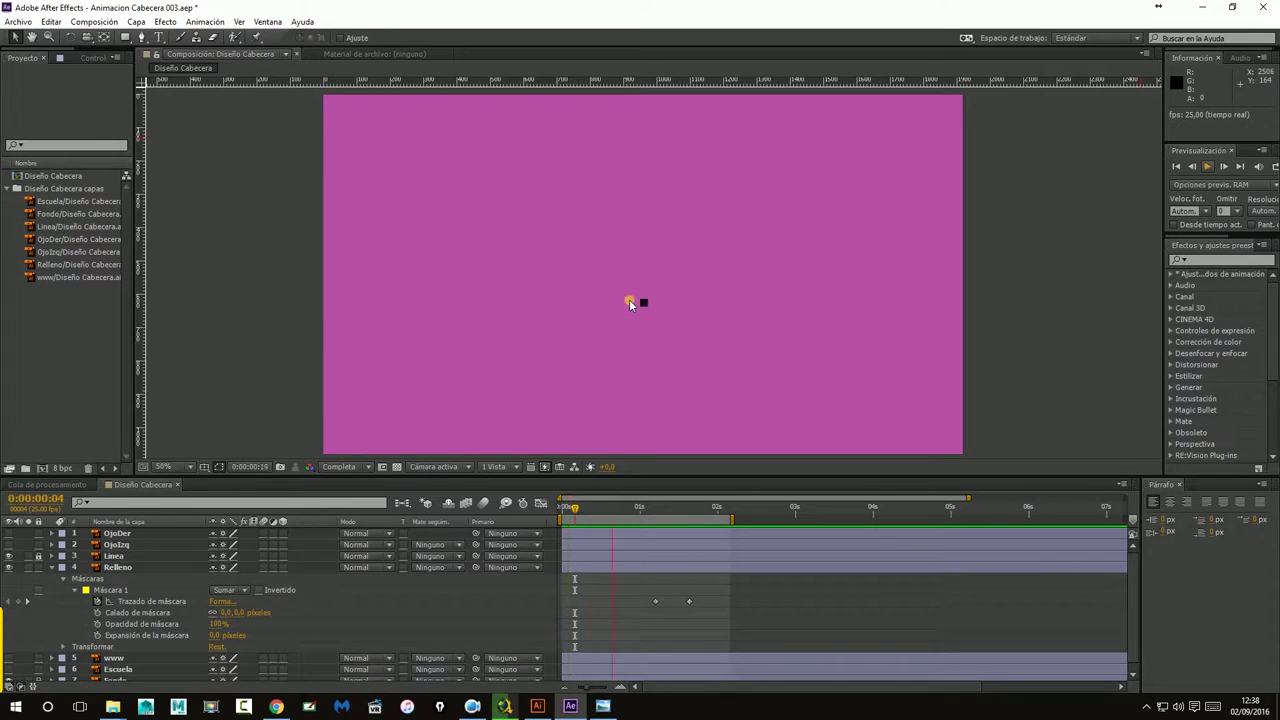
{"action": "left_click", "coordinate": [1207, 168]}
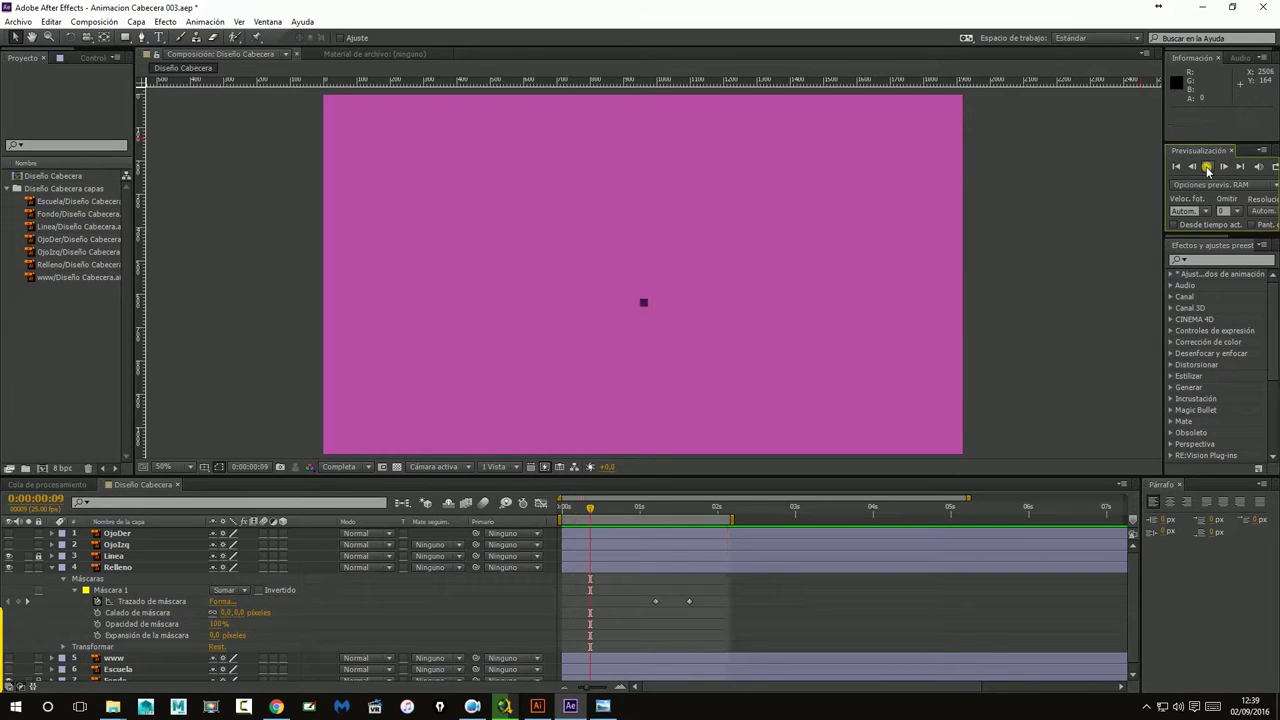
{"action": "left_click_drag", "start_coordinate": [590, 510], "coordinate": [657, 520]}
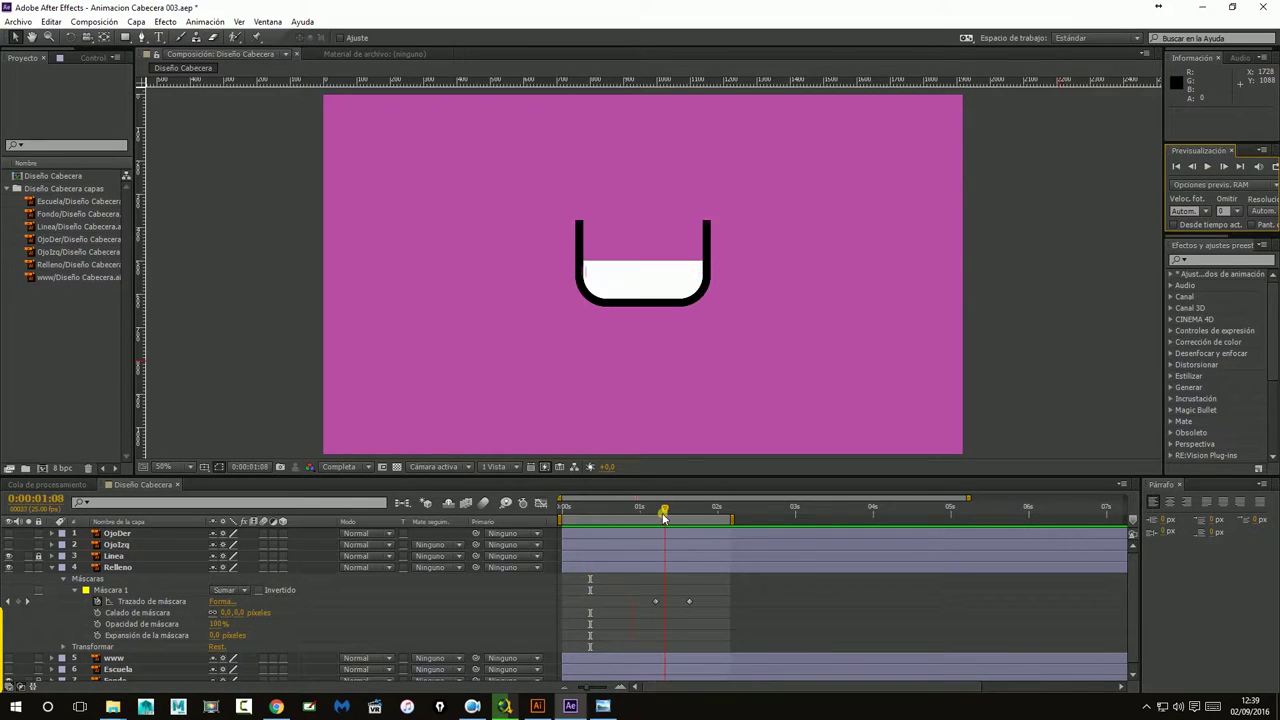
{"action": "left_click", "coordinate": [668, 594]}
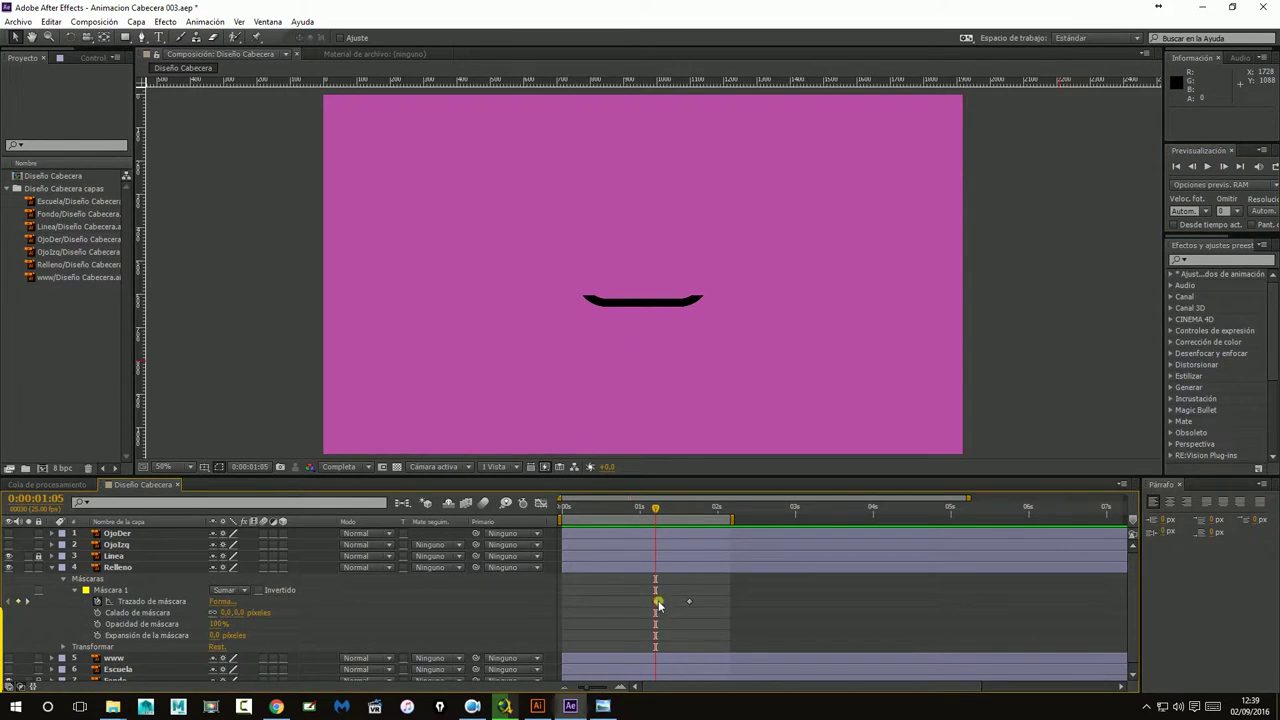
Apply Aceleración suave easing to the mask path keyframe at 0:00:01:05.
{"action": "left_click", "coordinate": [658, 602]}
{"action": "right_click", "coordinate": [657, 604]}
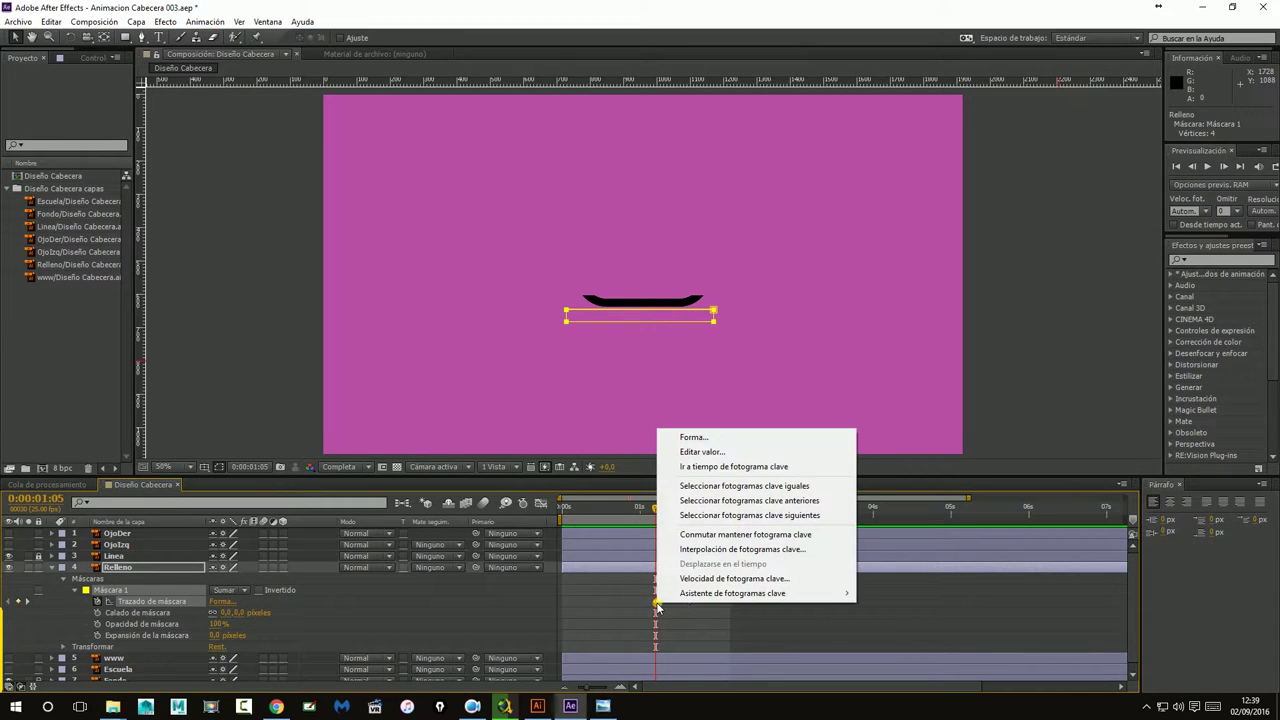
{"action": "mouse_move", "coordinate": [734, 594]}
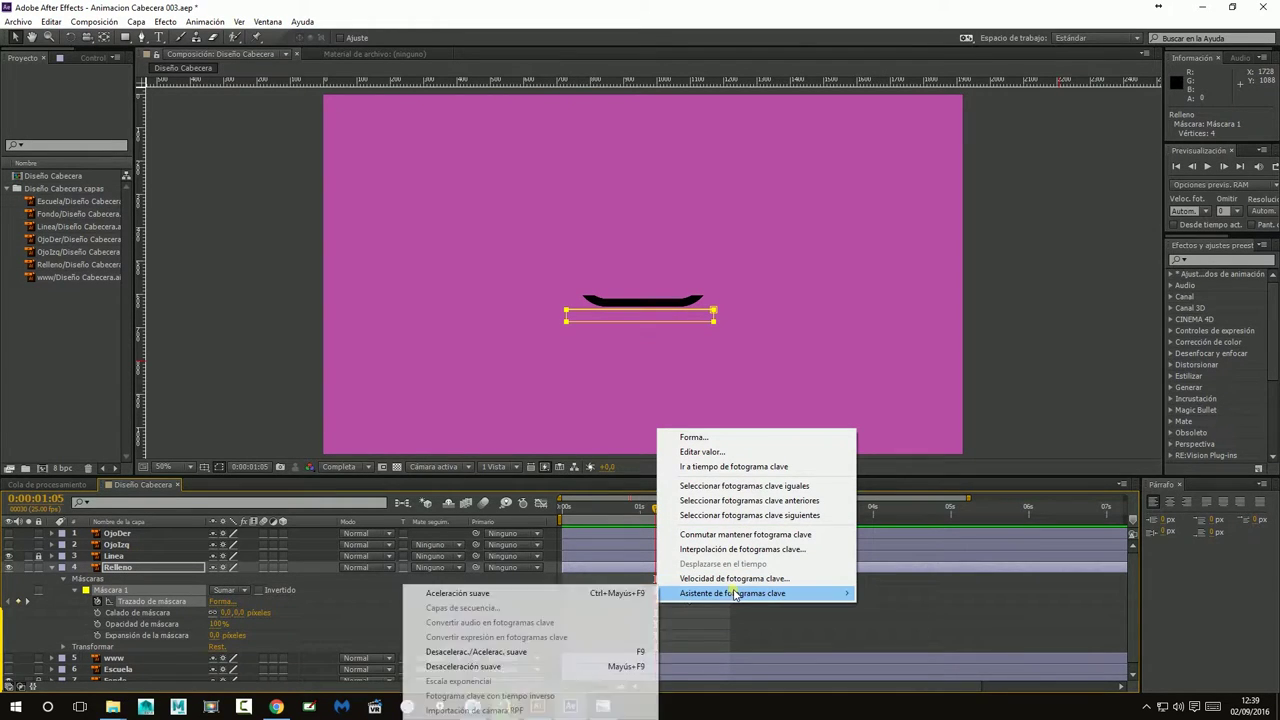
{"action": "left_click", "coordinate": [481, 598]}
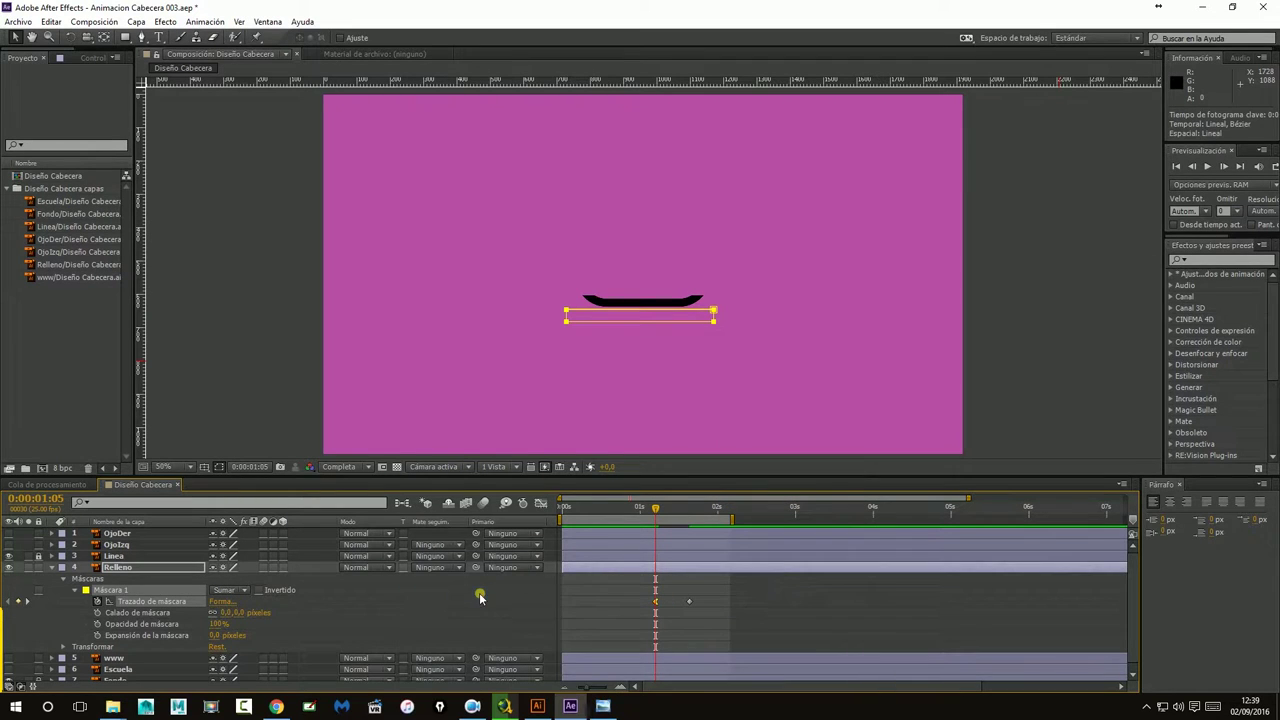
Preview the eased mask animation from the start.
{"action": "left_click", "coordinate": [1038, 322]}
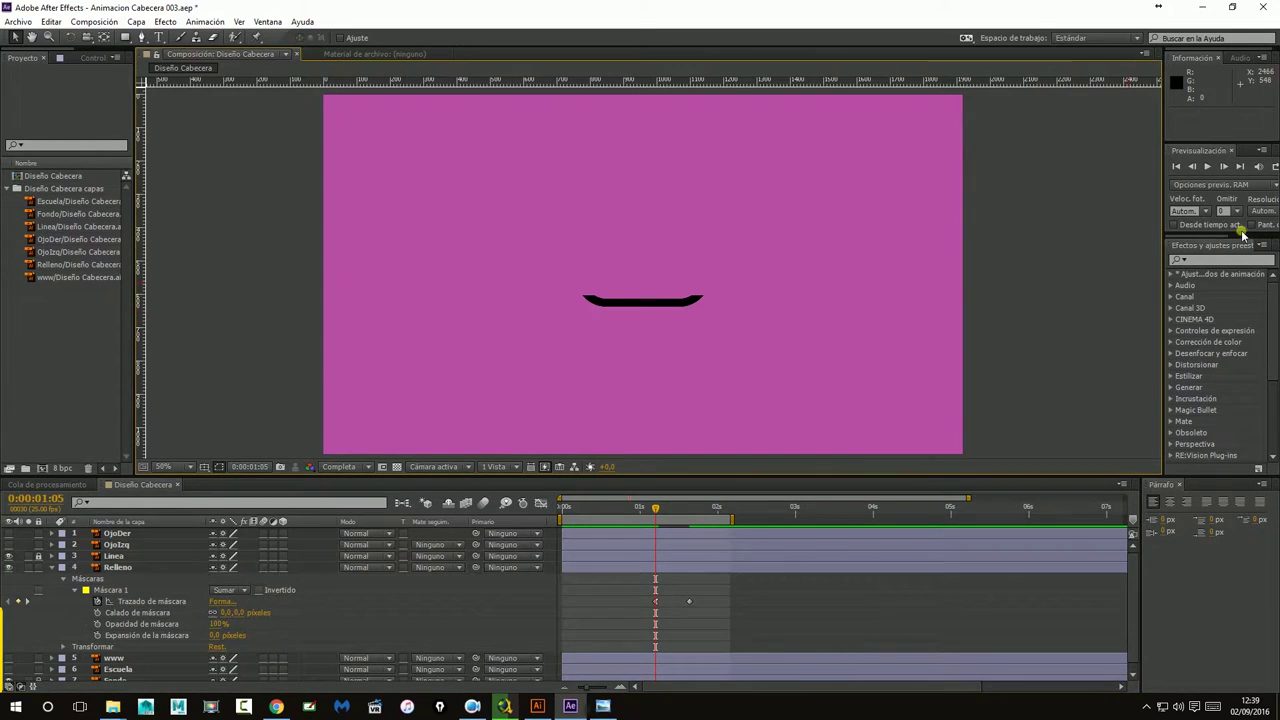
{"action": "left_click", "coordinate": [1176, 167]}
{"action": "left_click", "coordinate": [1207, 167]}
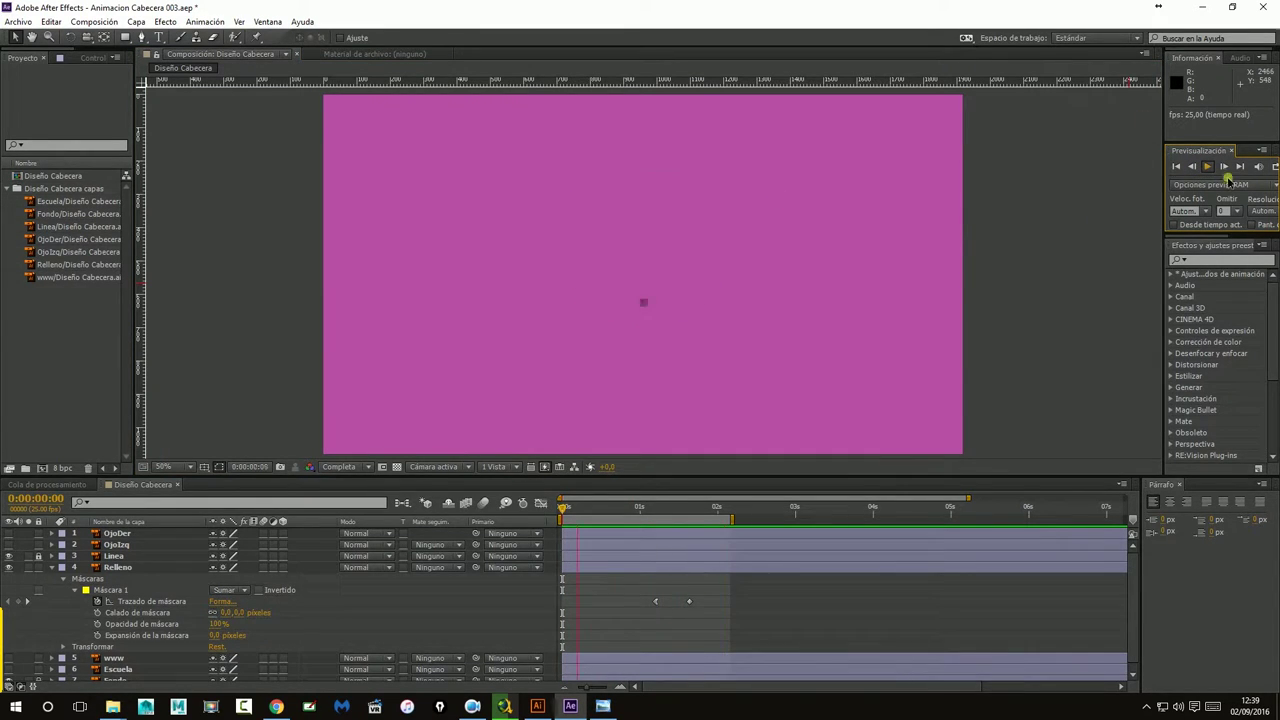
{"action": "left_click", "coordinate": [1209, 170]}
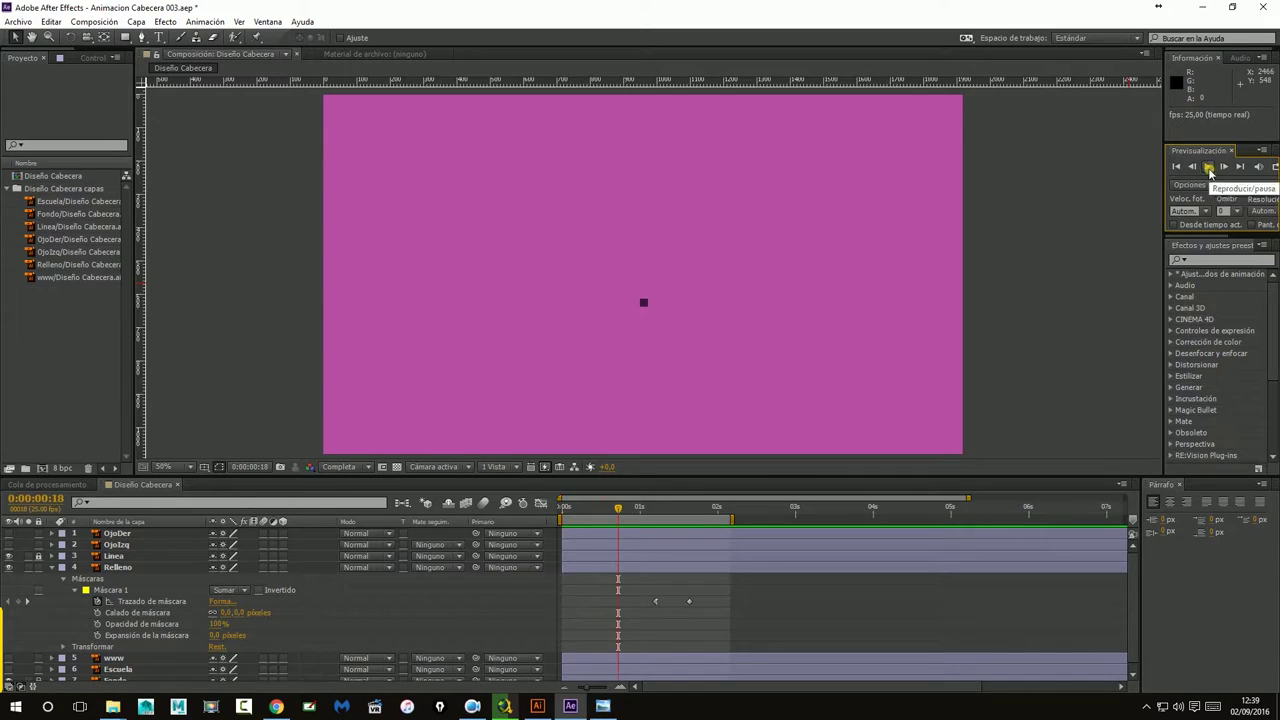
{"action": "left_click", "coordinate": [538, 503]}
{"action": "left_click", "coordinate": [540, 503]}
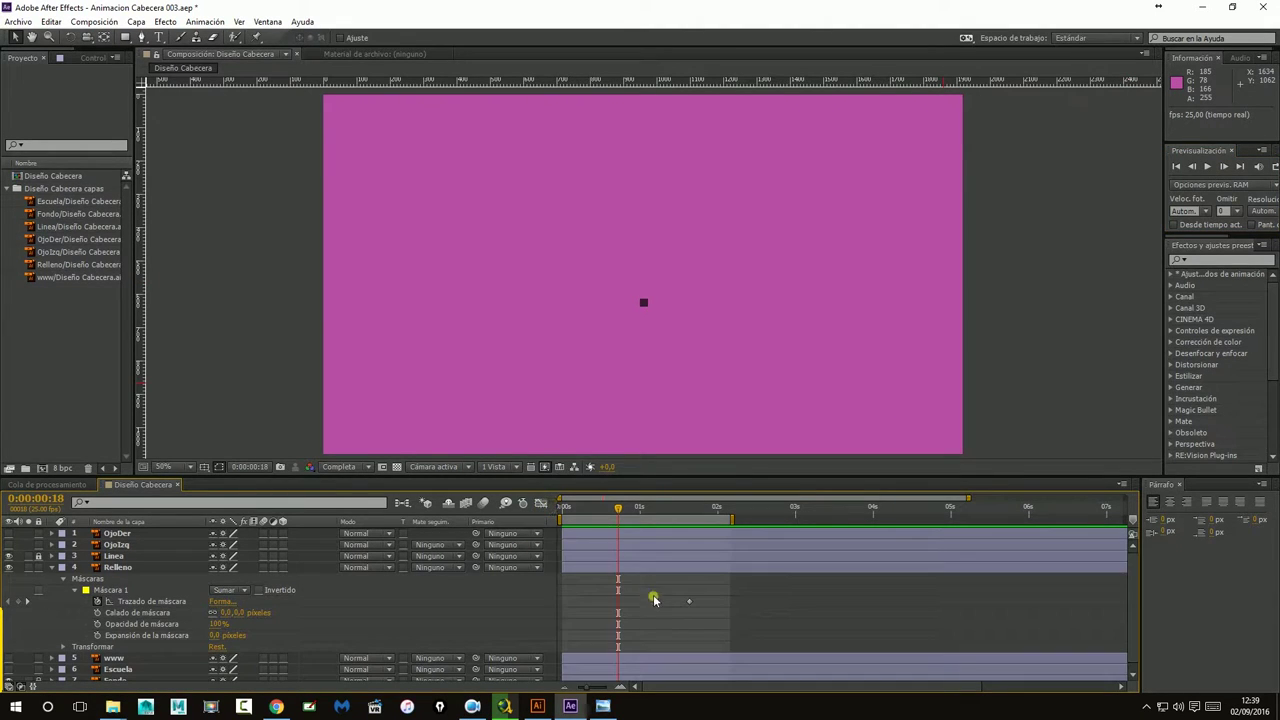
Select the 0:00:01:05 mask path keyframe and show its speed graph.
{"action": "left_click_drag", "start_coordinate": [649, 518], "coordinate": [657, 512]}
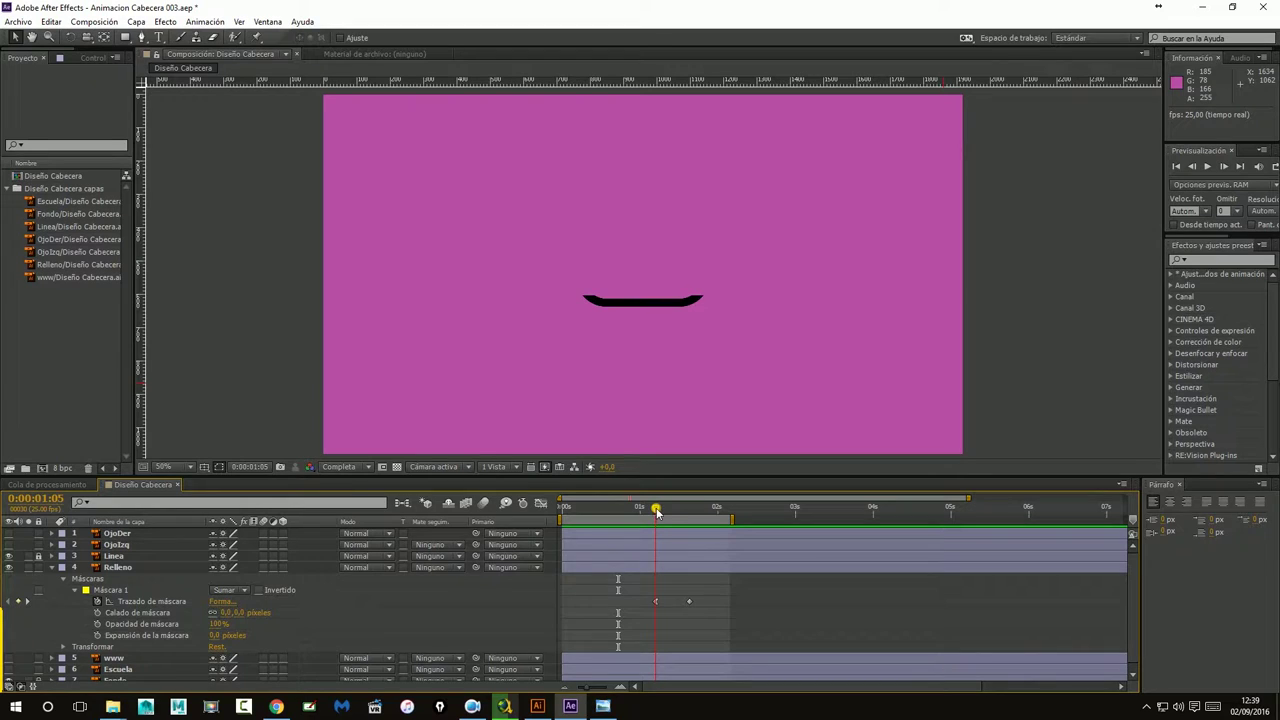
{"action": "left_click", "coordinate": [657, 603]}
{"action": "left_click", "coordinate": [540, 504]}
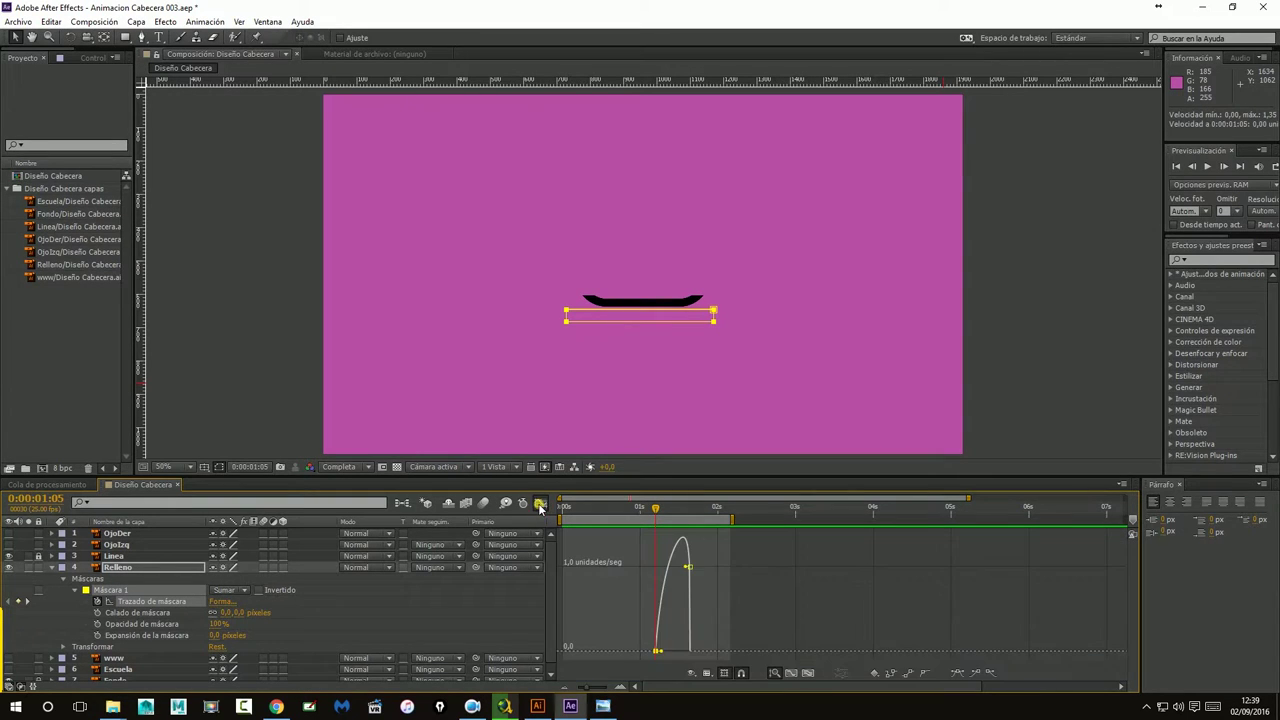
In the speed graph, select both keyframes and raise the ease influence to about 75%.
{"action": "right_click", "coordinate": [651, 581]}
{"action": "left_click", "coordinate": [764, 447]}
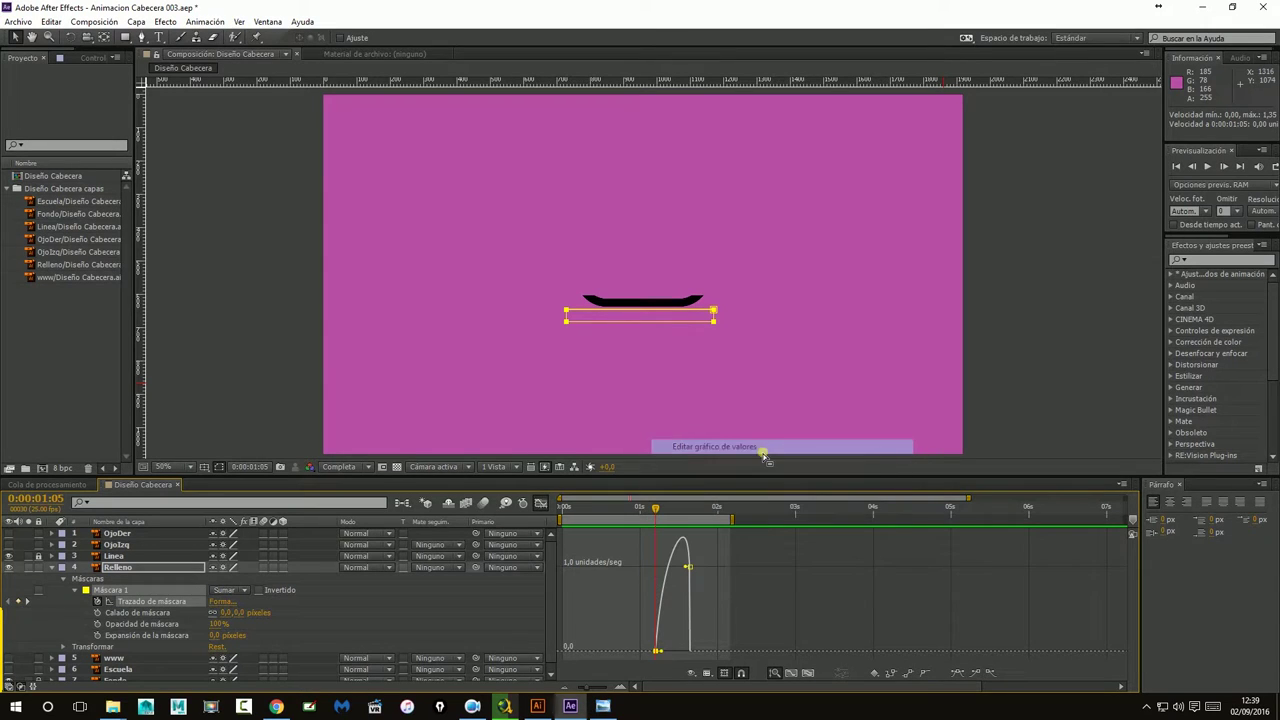
{"action": "right_click", "coordinate": [675, 584]}
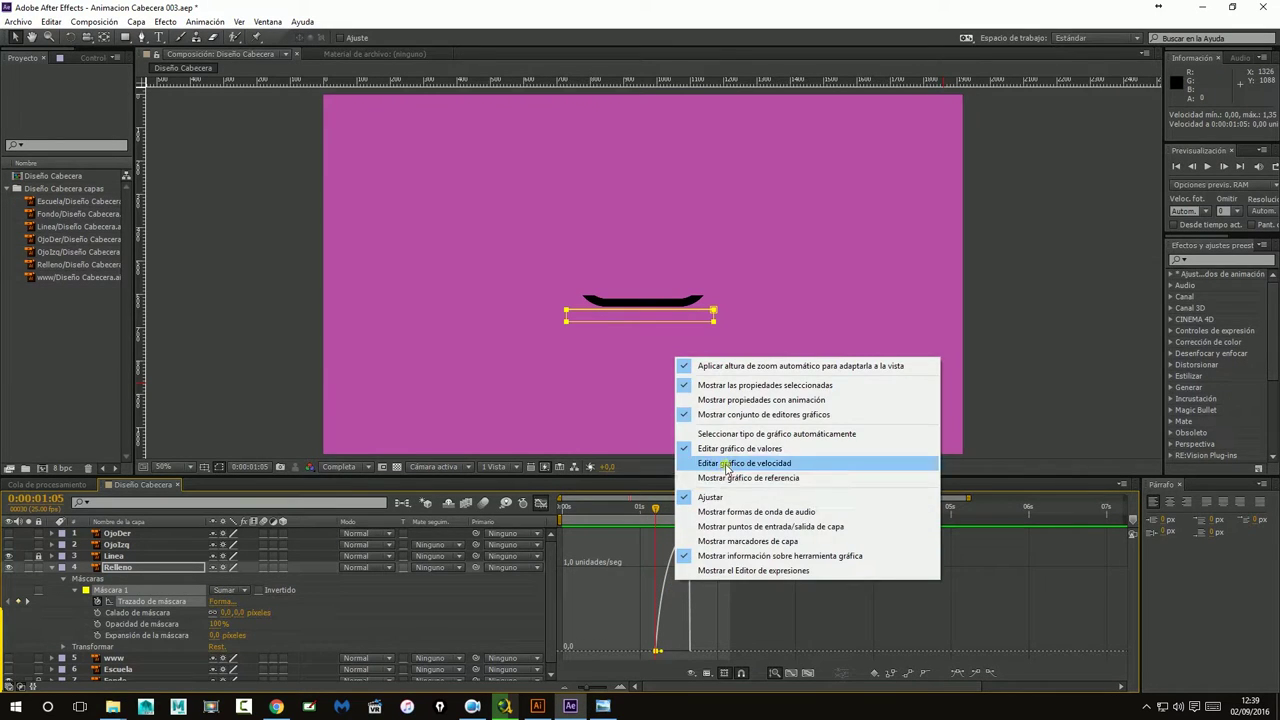
{"action": "left_click", "coordinate": [727, 465]}
{"action": "left_click_drag", "start_coordinate": [632, 532], "coordinate": [718, 648]}
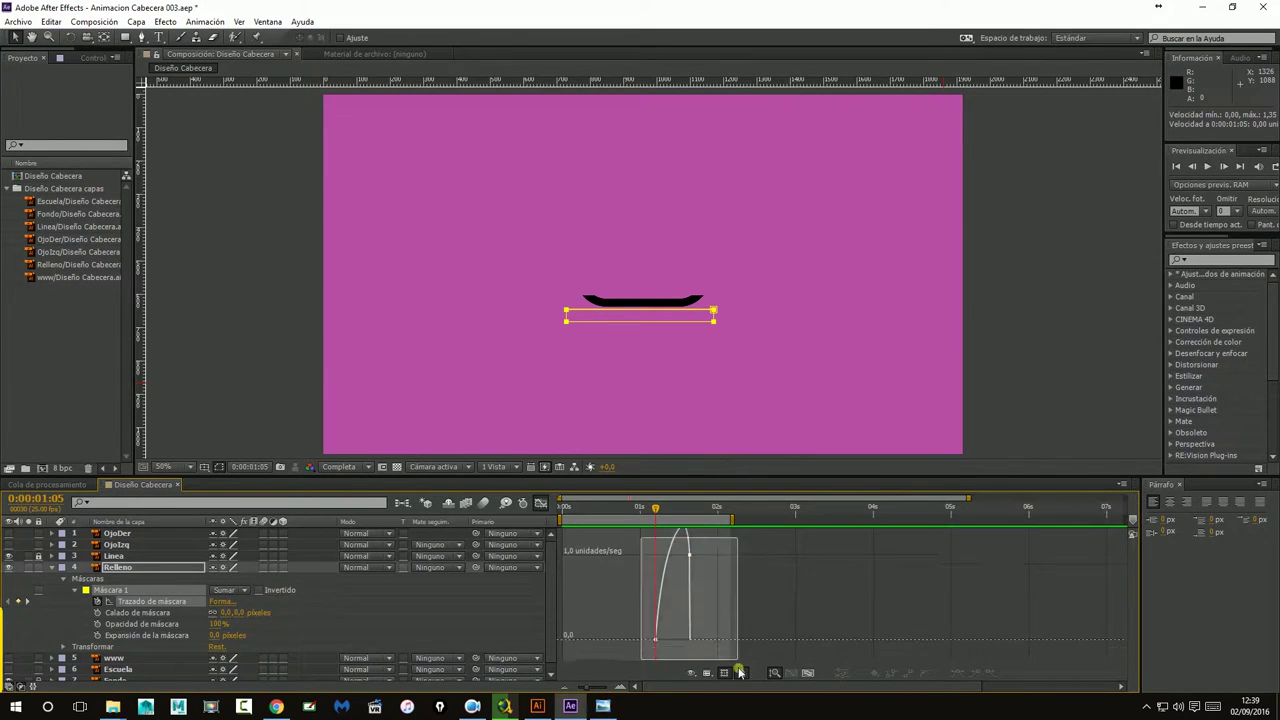
{"action": "right_click", "coordinate": [676, 606]}
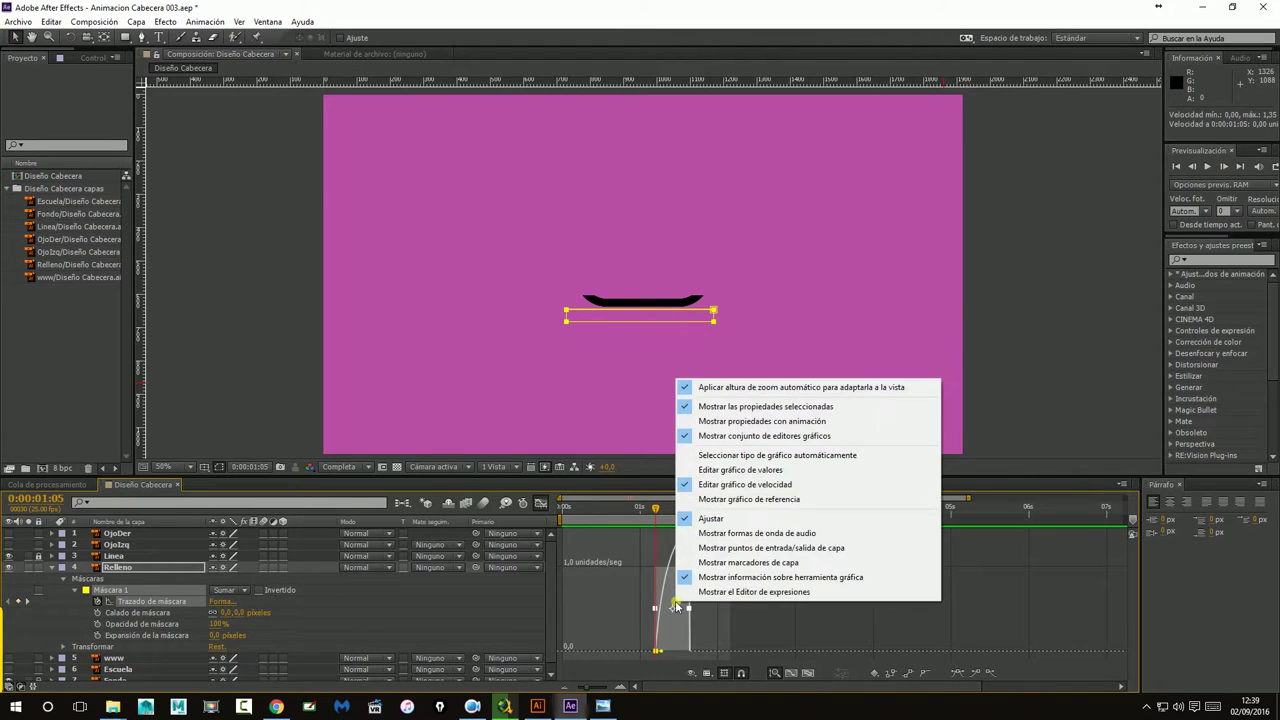
{"action": "left_click", "coordinate": [751, 479]}
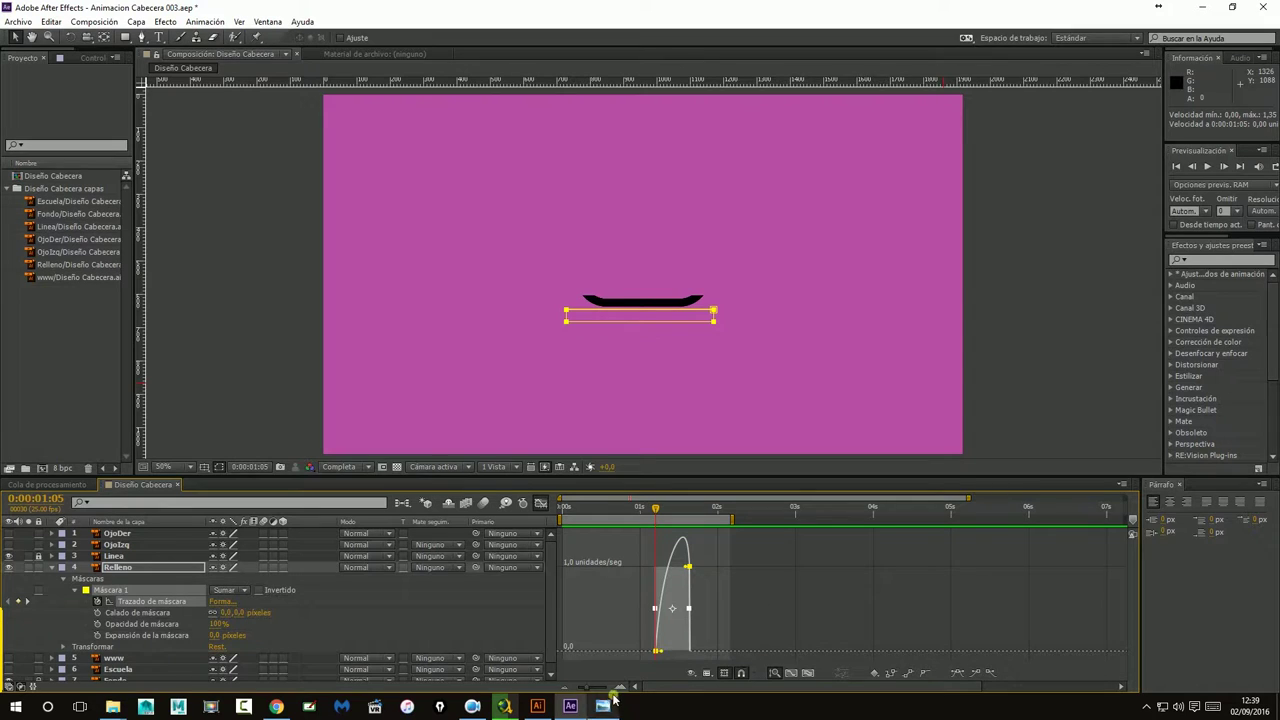
{"action": "left_click_drag", "start_coordinate": [593, 692], "coordinate": [620, 690]}
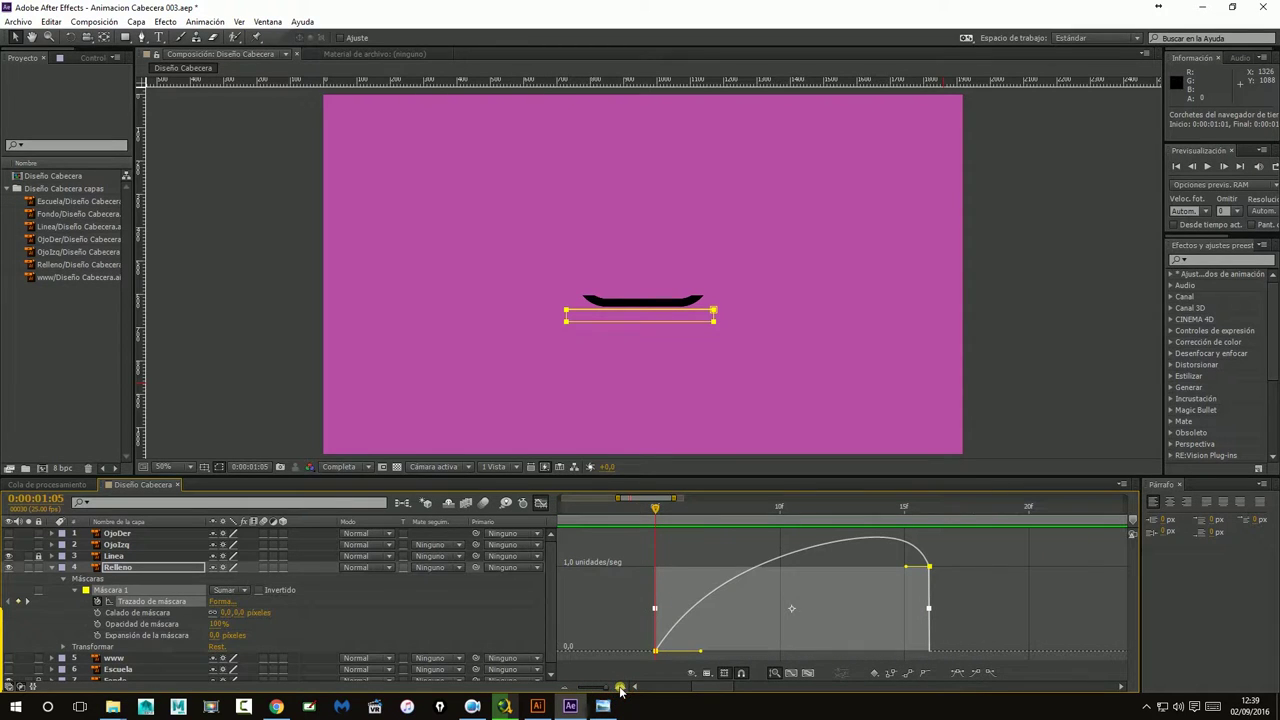
{"action": "left_click_drag", "start_coordinate": [702, 653], "coordinate": [770, 662]}
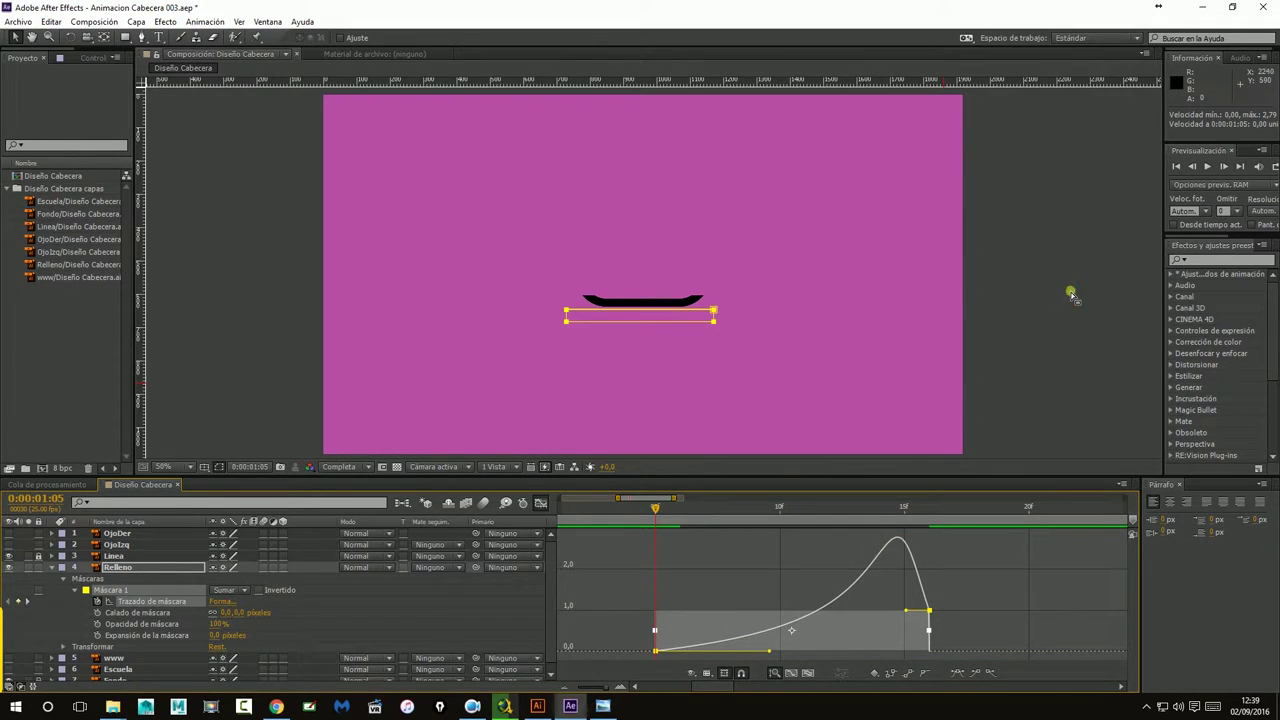
Preview the animation twice from the start, then return to the layer bars view.
{"action": "left_click", "coordinate": [1178, 166]}
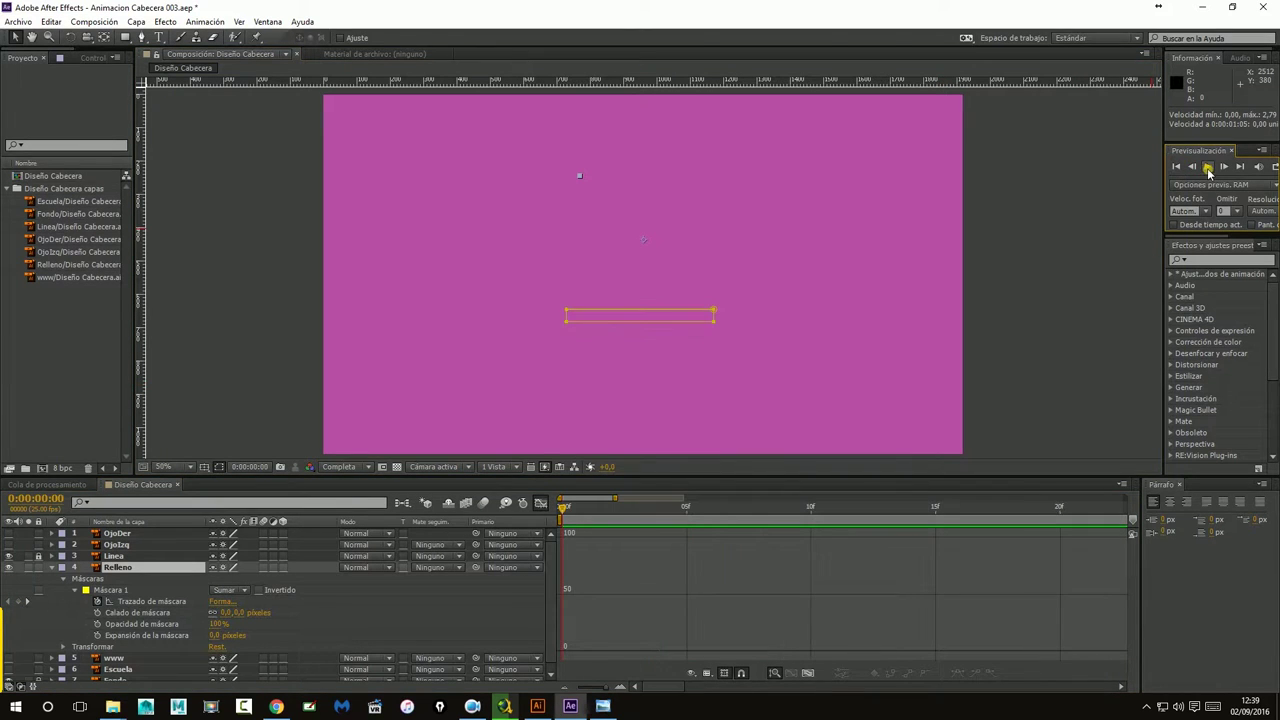
{"action": "left_click", "coordinate": [1208, 168]}
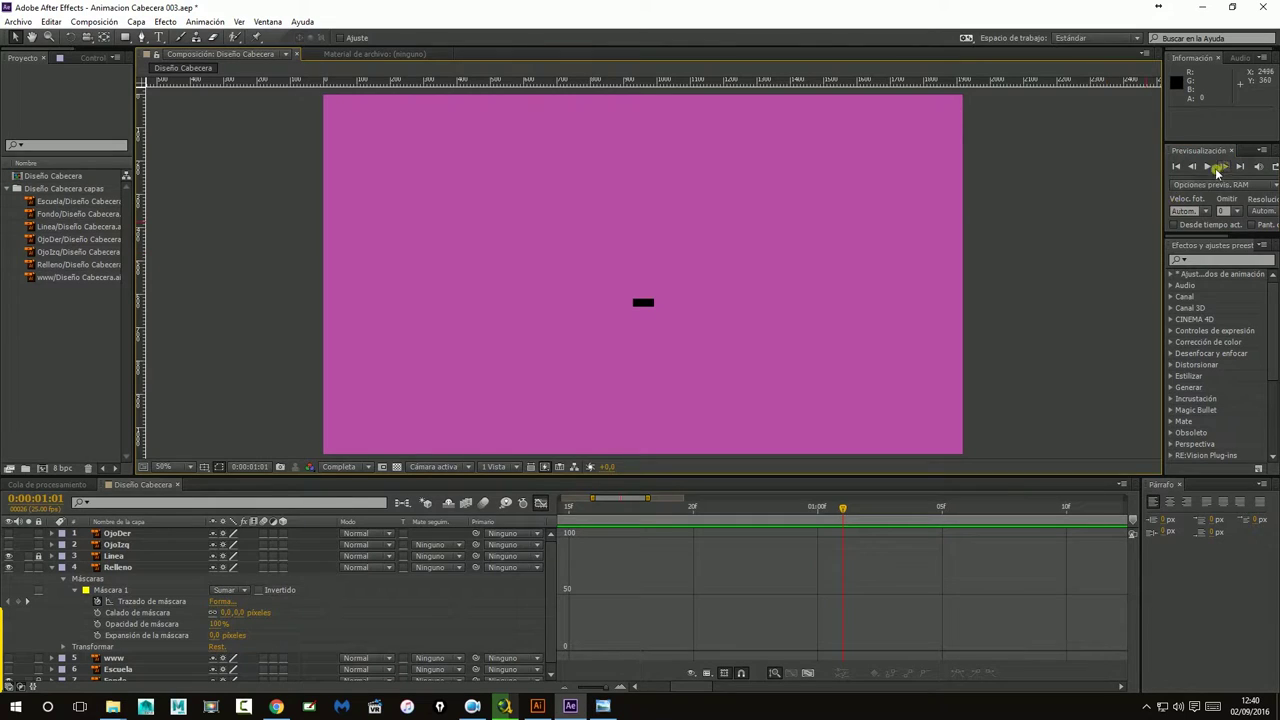
{"action": "left_click", "coordinate": [1207, 166]}
{"action": "key", "text": "space"}
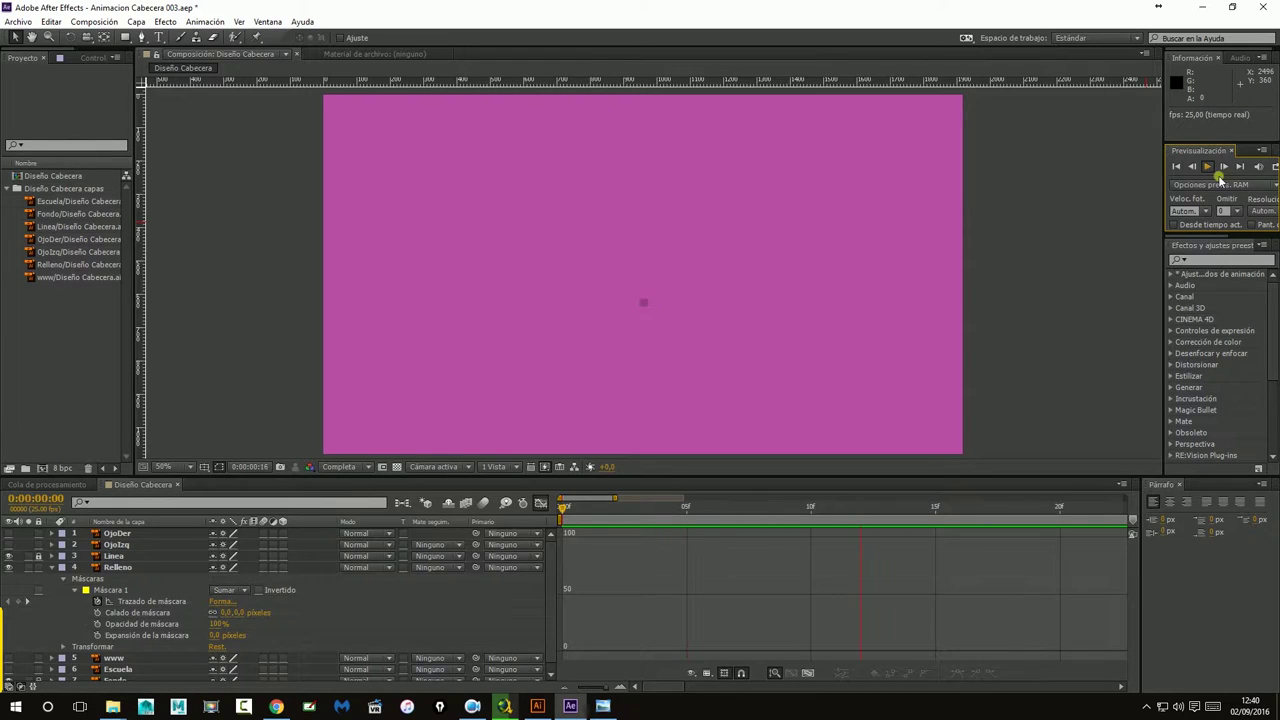
{"action": "left_click", "coordinate": [1210, 172]}
{"action": "left_click", "coordinate": [541, 504]}
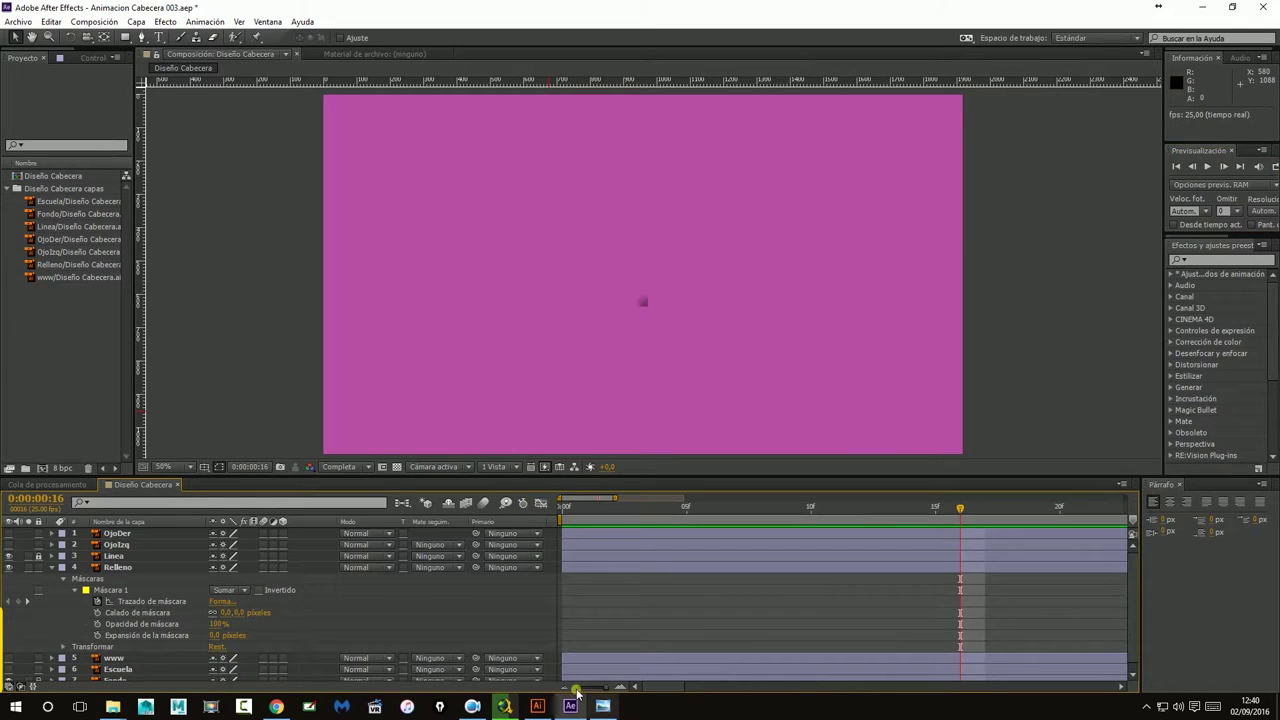
Zoom the timeline out and show the speed graph for the Relleno Mask Path keyframe at 1:05.
{"action": "left_click_drag", "start_coordinate": [590, 686], "coordinate": [580, 680]}
{"action": "left_click_drag", "start_coordinate": [795, 507], "coordinate": [808, 507]}
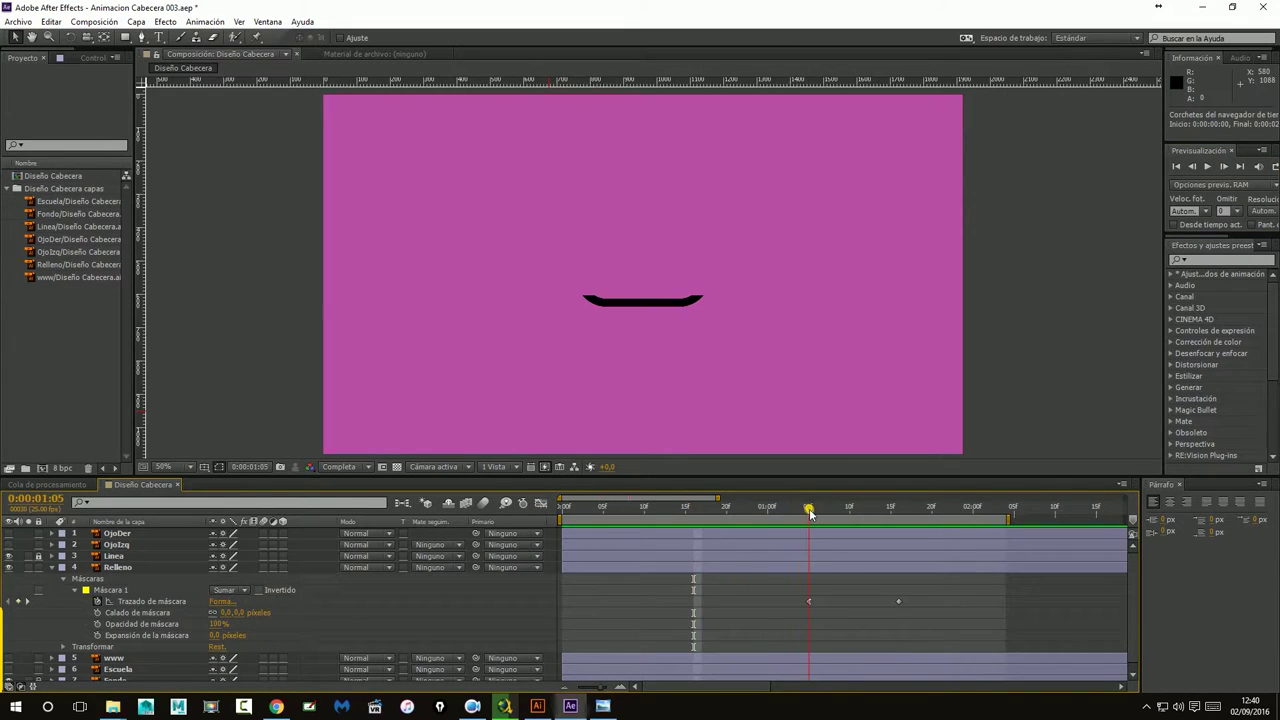
{"action": "left_click", "coordinate": [809, 601]}
{"action": "left_click", "coordinate": [541, 504]}
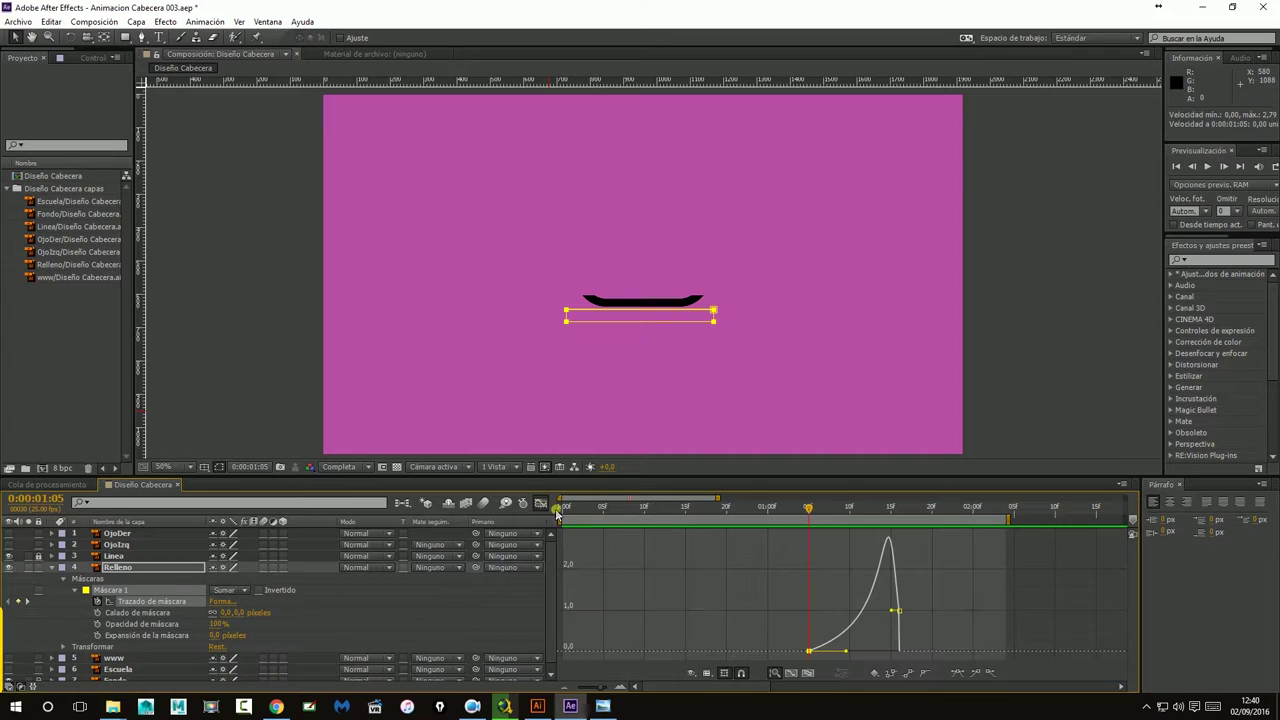
Reshape the speed curve to about 60.57% ease influence and preview the fill reveal.
{"action": "left_click_drag", "start_coordinate": [843, 651], "coordinate": [833, 650]}
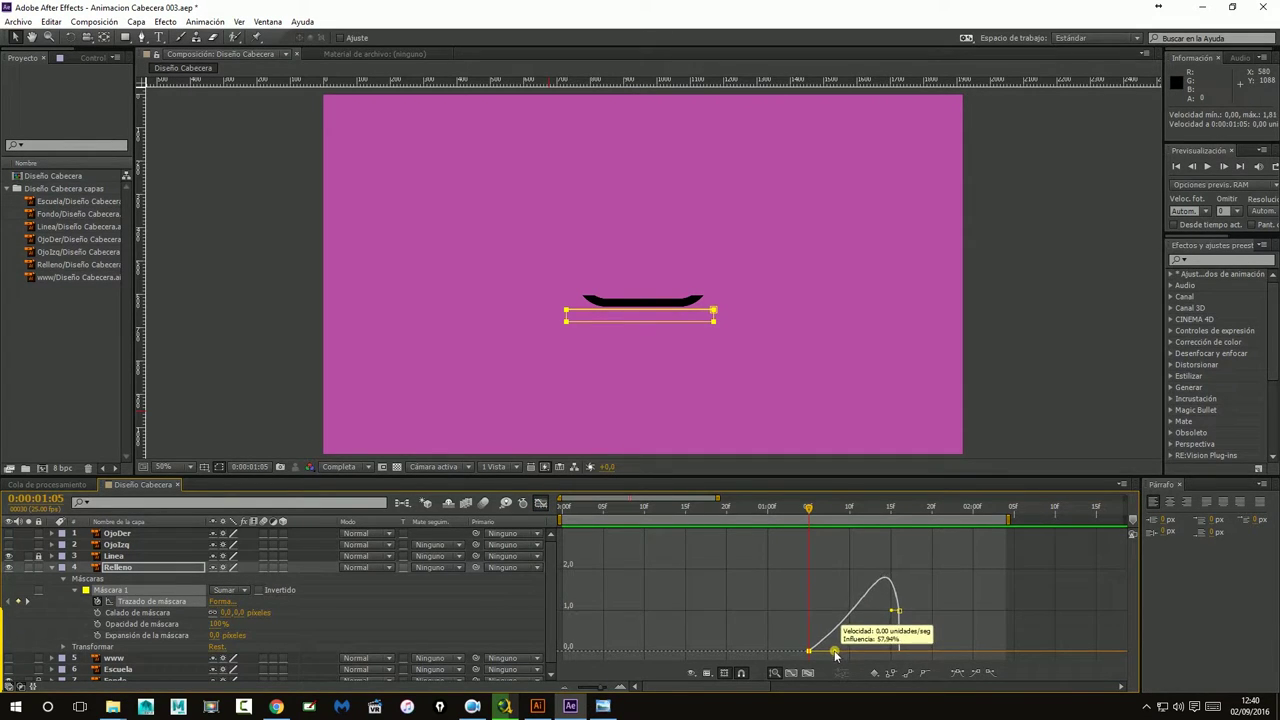
{"action": "mouse_move", "coordinate": [894, 582]}
{"action": "left_mouse_down"}
{"action": "mouse_move", "coordinate": [888, 593]}
{"action": "mouse_move", "coordinate": [896, 578]}
{"action": "left_mouse_up"}
{"action": "left_click_drag", "start_coordinate": [832, 654], "coordinate": [837, 656]}
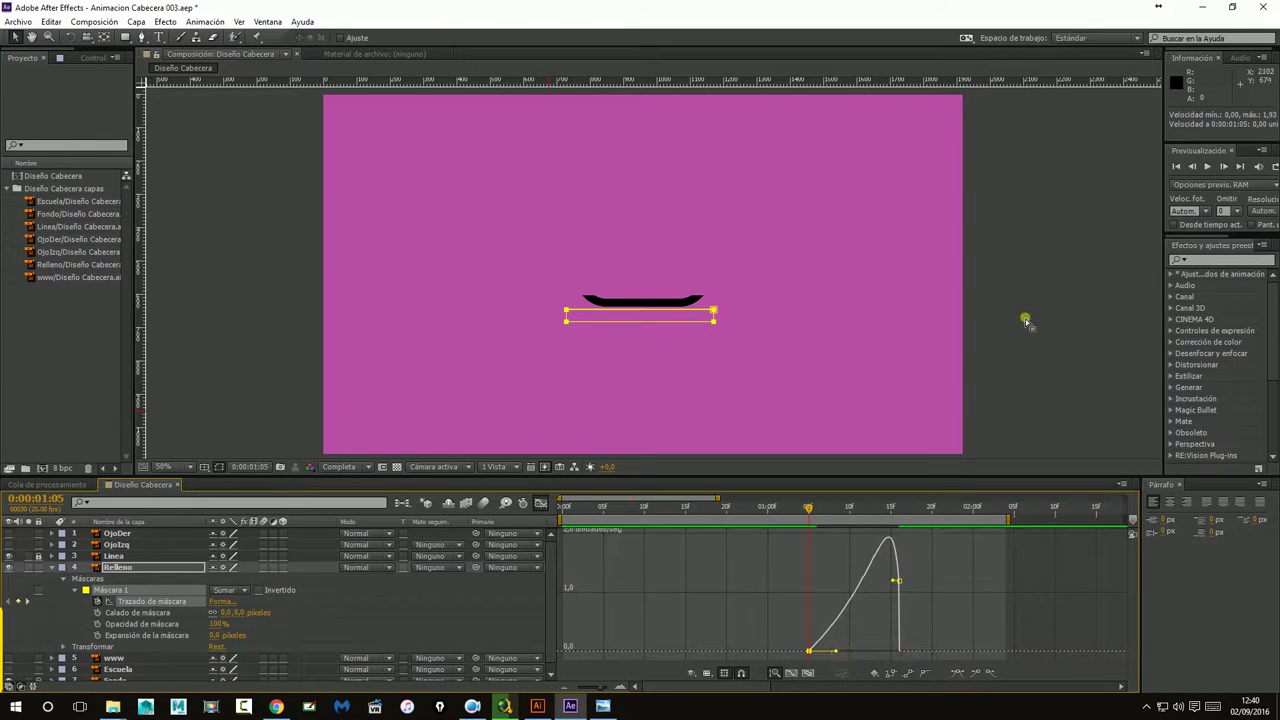
{"action": "left_click", "coordinate": [1025, 318]}
{"action": "left_click", "coordinate": [1207, 167]}
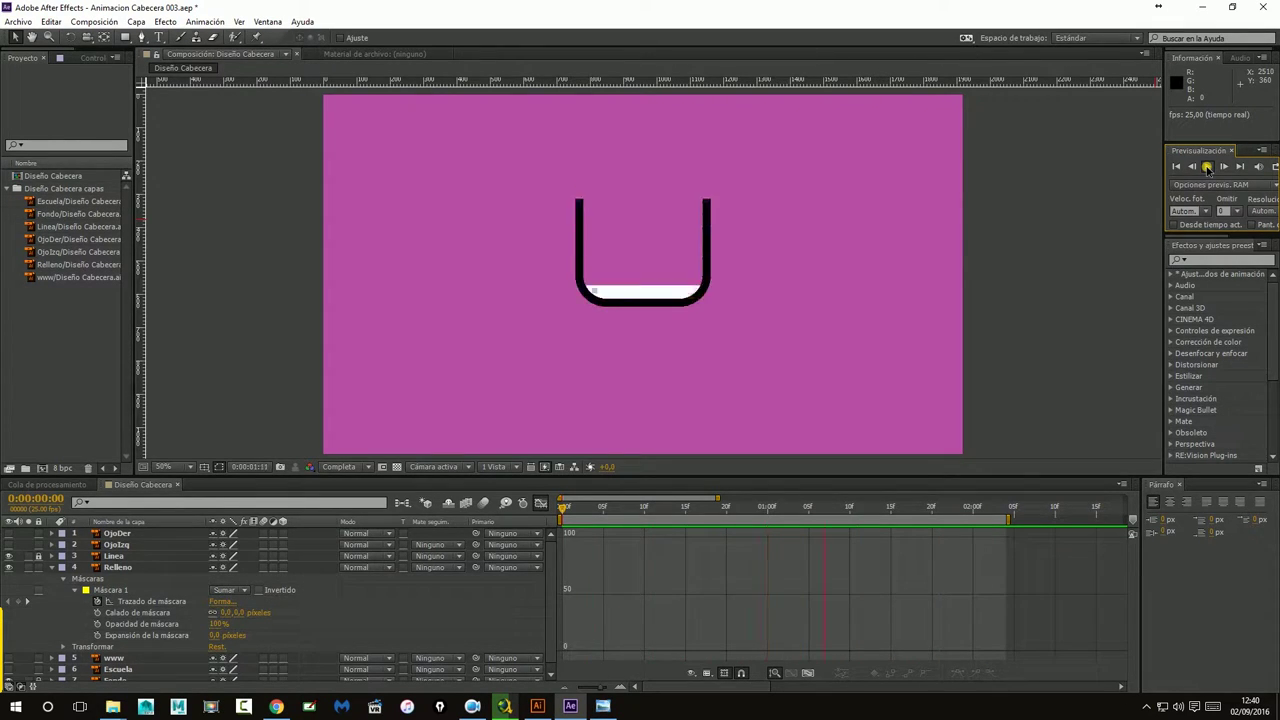
Stop the preview and save the project with Archivo > Guardar.
{"action": "left_click", "coordinate": [1207, 168]}
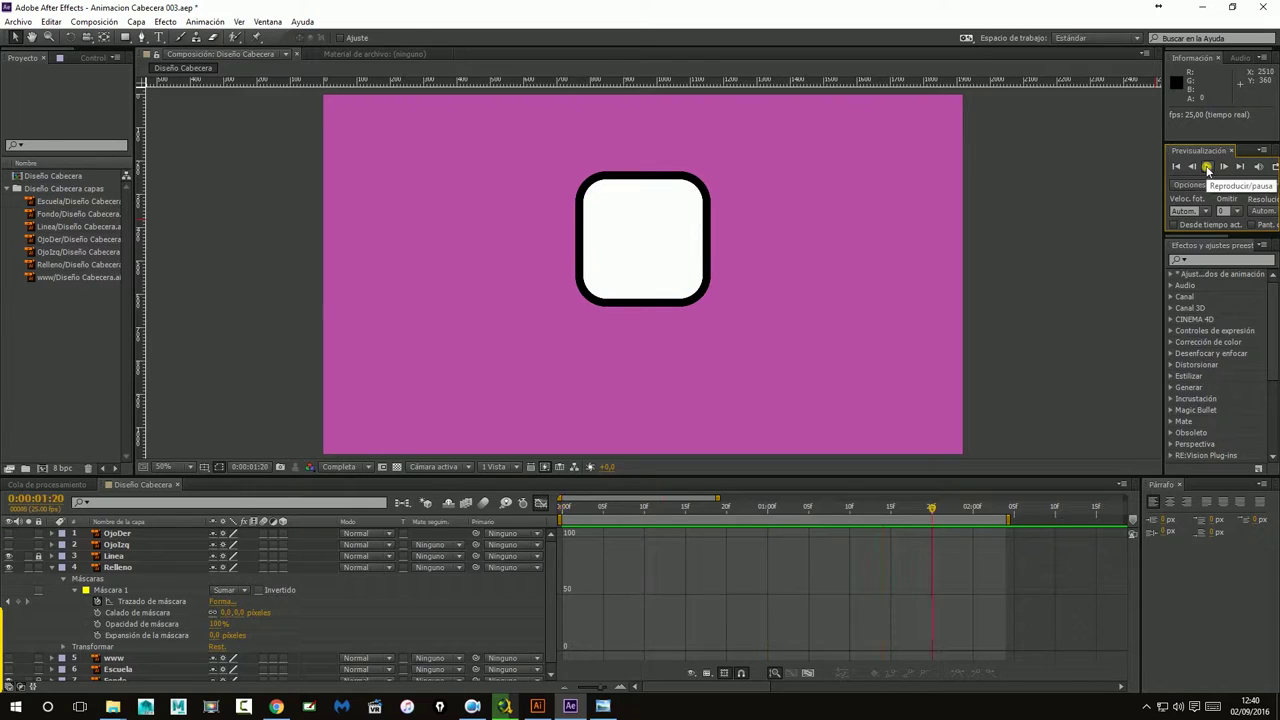
{"action": "left_click", "coordinate": [18, 21]}
{"action": "left_click", "coordinate": [40, 130]}
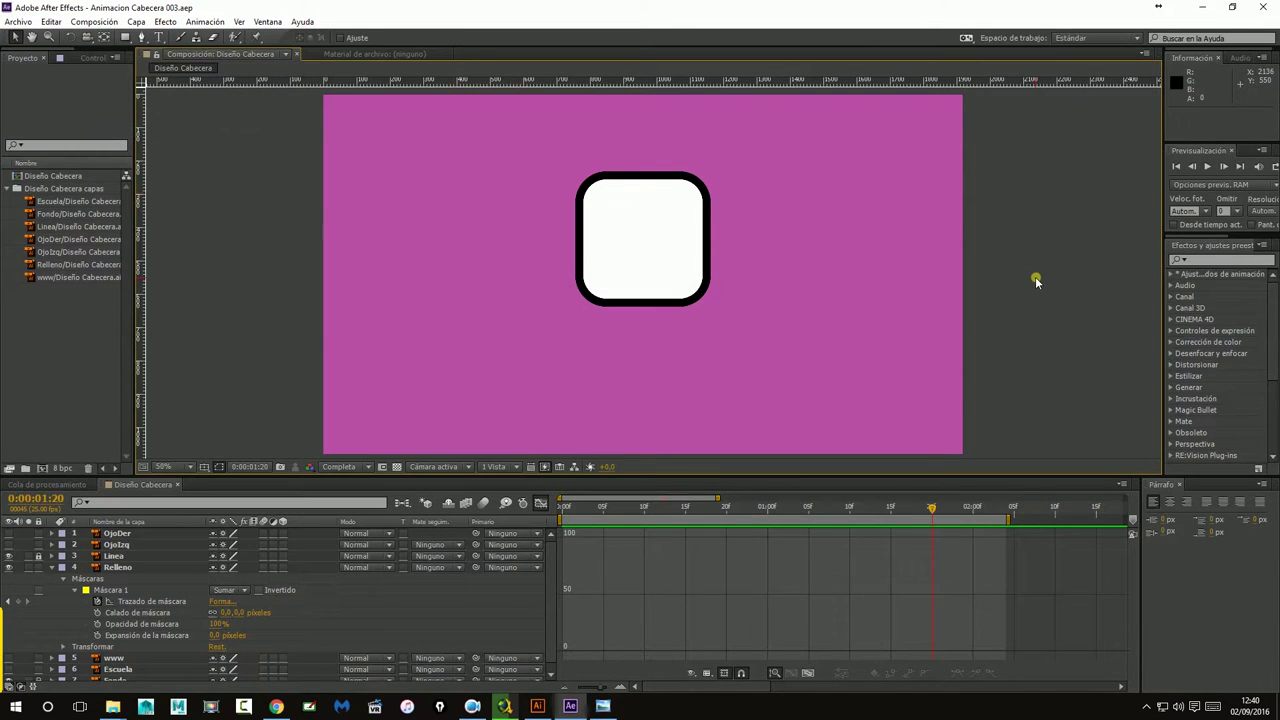
Collapse and lock the Relleno layer, and make the OjoDer and OjoIzq eyes visible.
{"action": "left_click", "coordinate": [52, 567]}
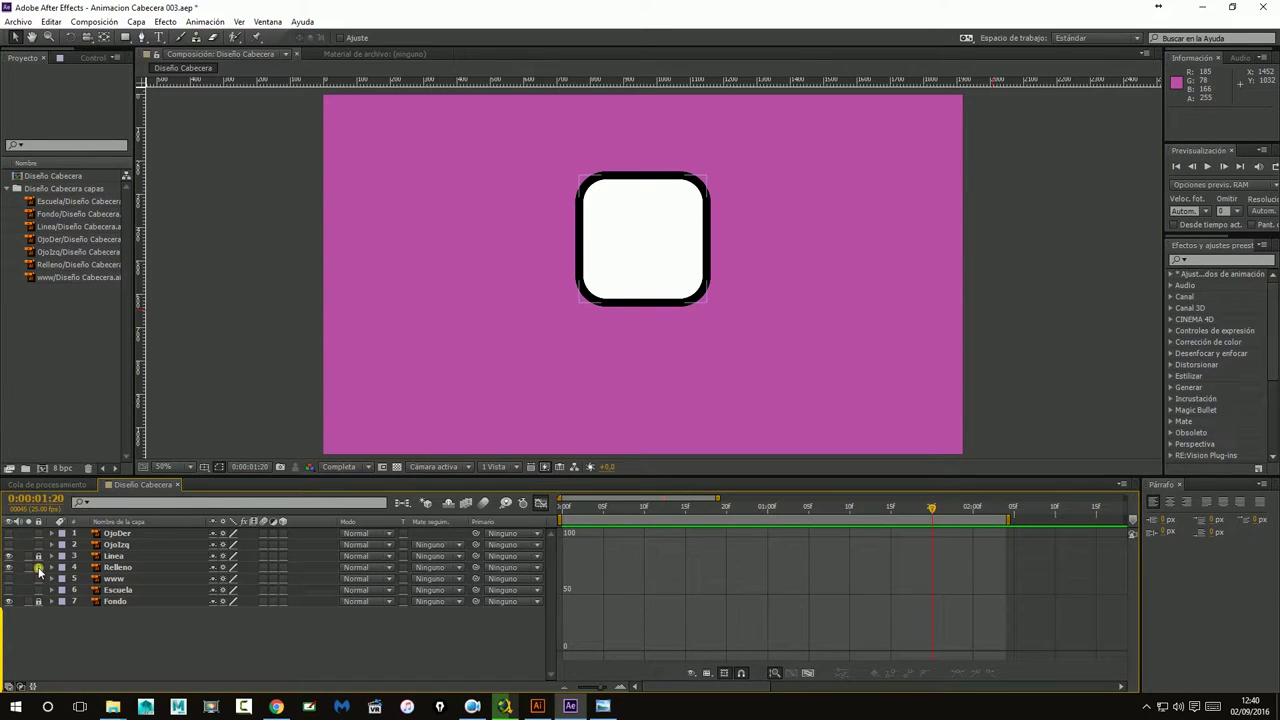
{"action": "left_click", "coordinate": [38, 567]}
{"action": "left_click_drag", "start_coordinate": [9, 533], "coordinate": [10, 547]}
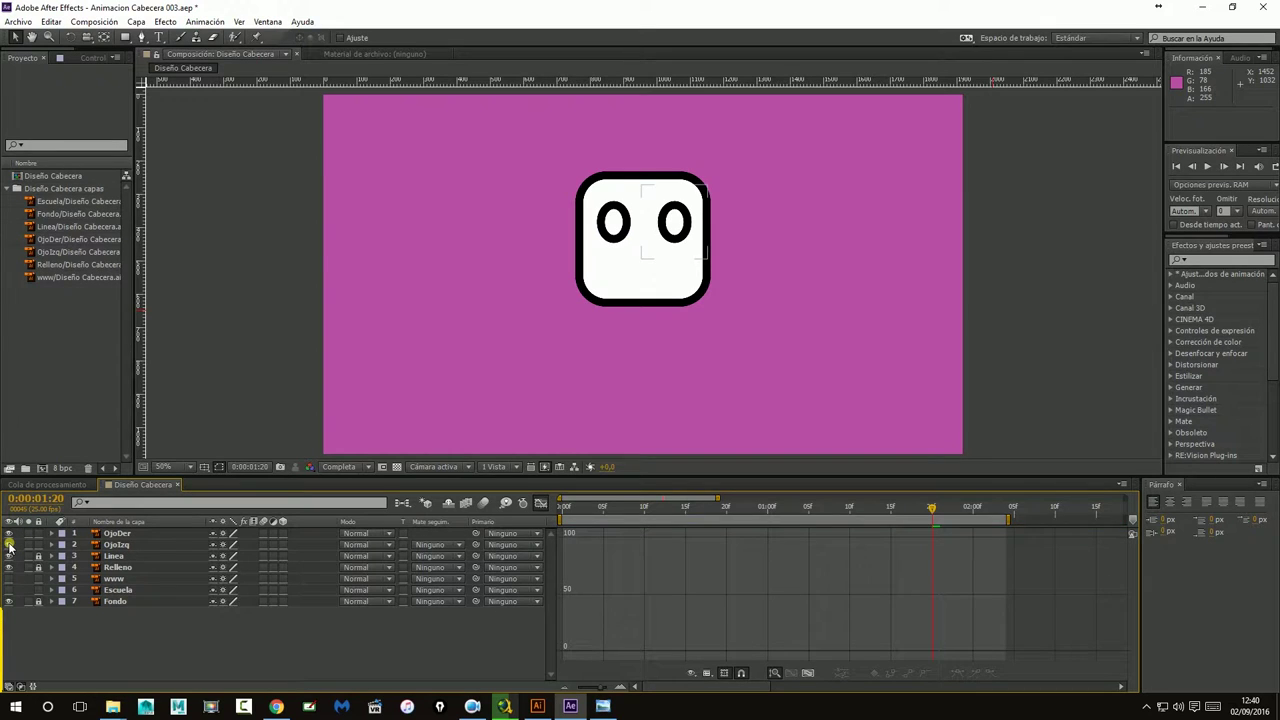
Leave the Graph Editor, scrub back to 1:00 and play through the reveal.
{"action": "left_click", "coordinate": [540, 503]}
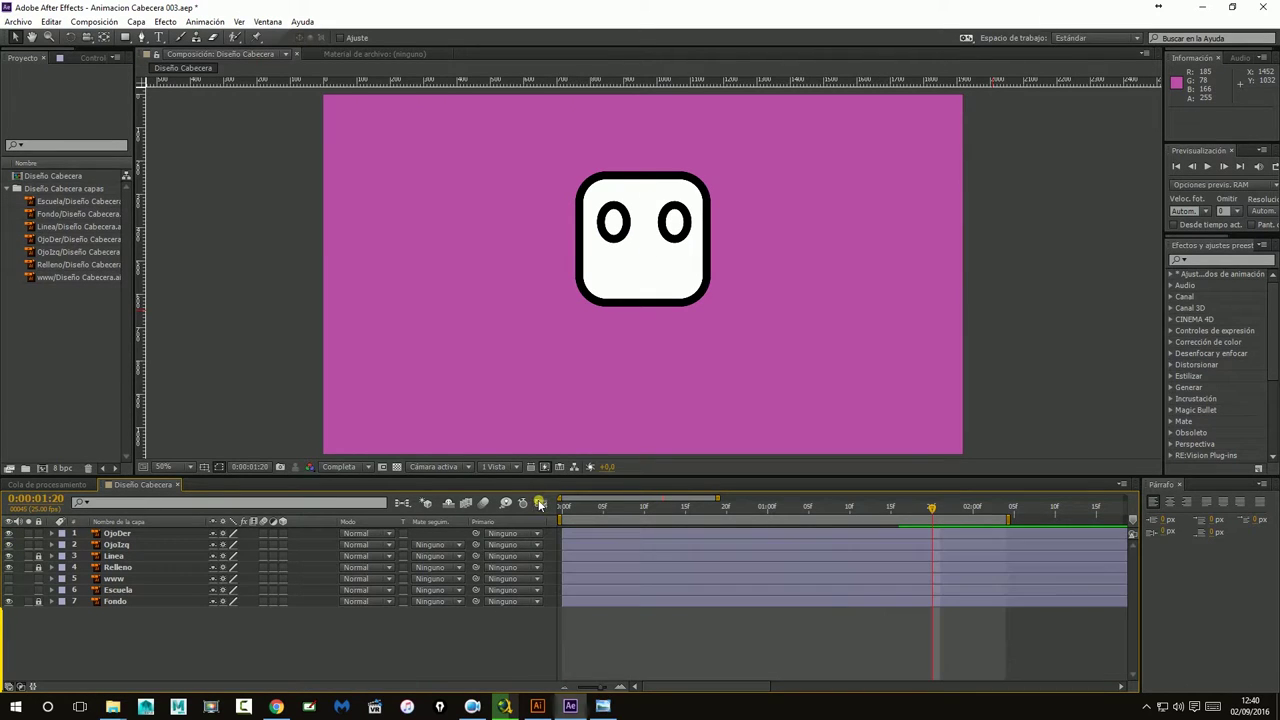
{"action": "left_click_drag", "start_coordinate": [876, 510], "coordinate": [766, 512]}
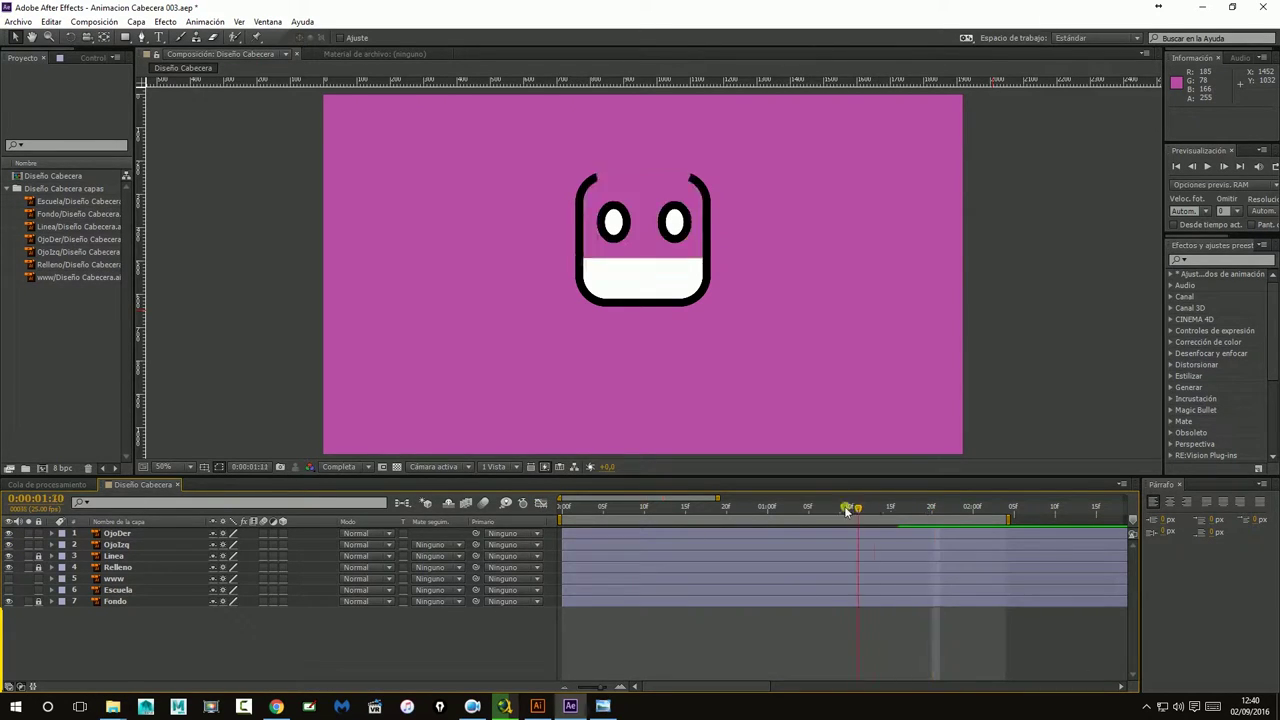
{"action": "key", "text": "space"}
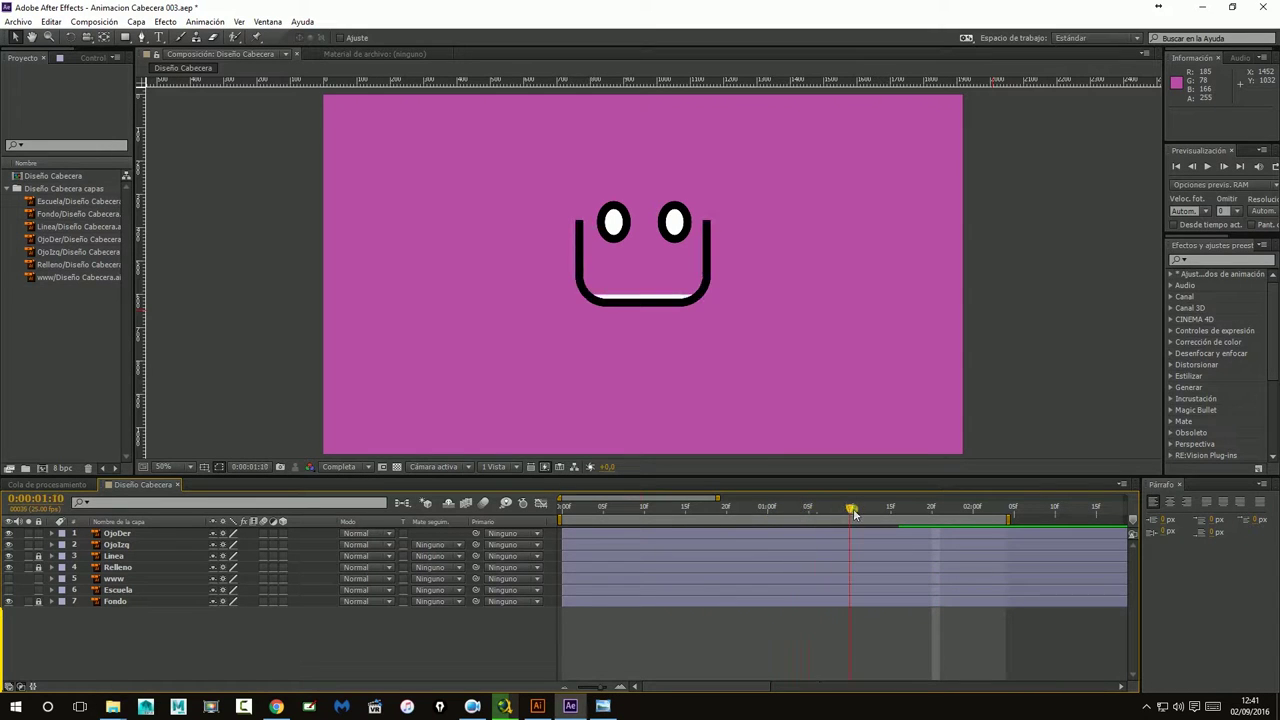
{"action": "left_click", "coordinate": [602, 706]}
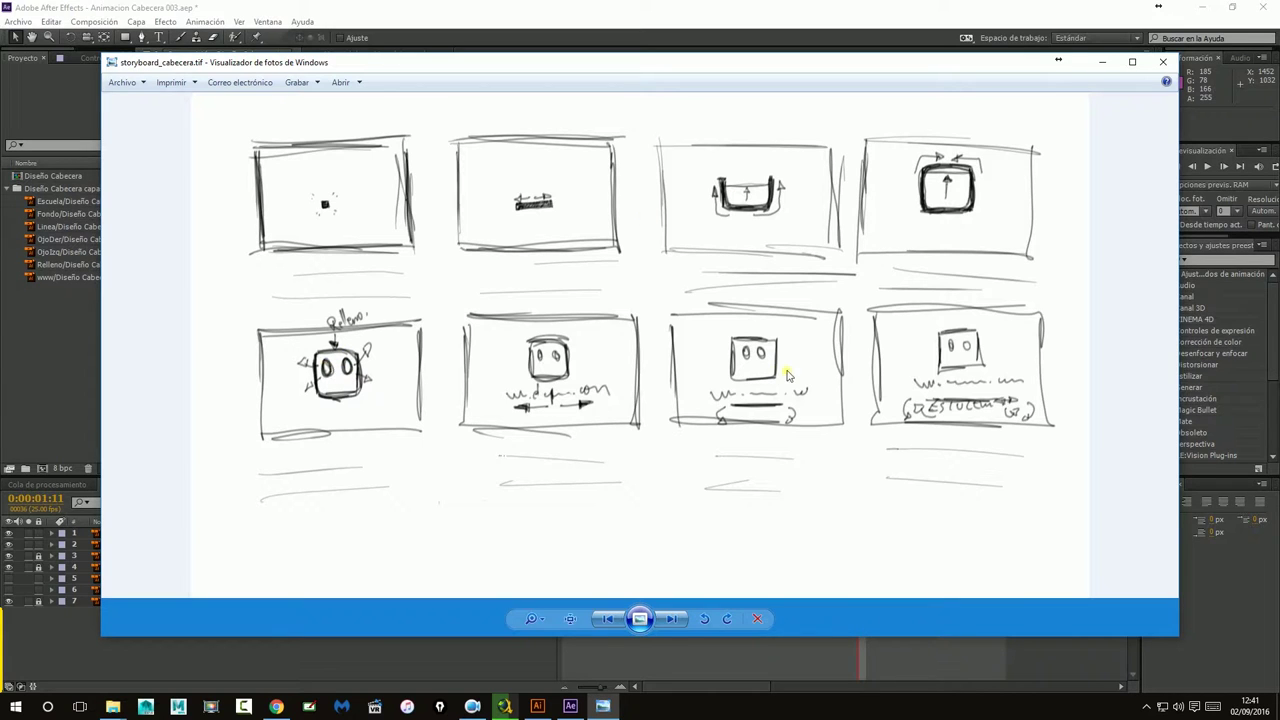
{"action": "left_click", "coordinate": [604, 706]}
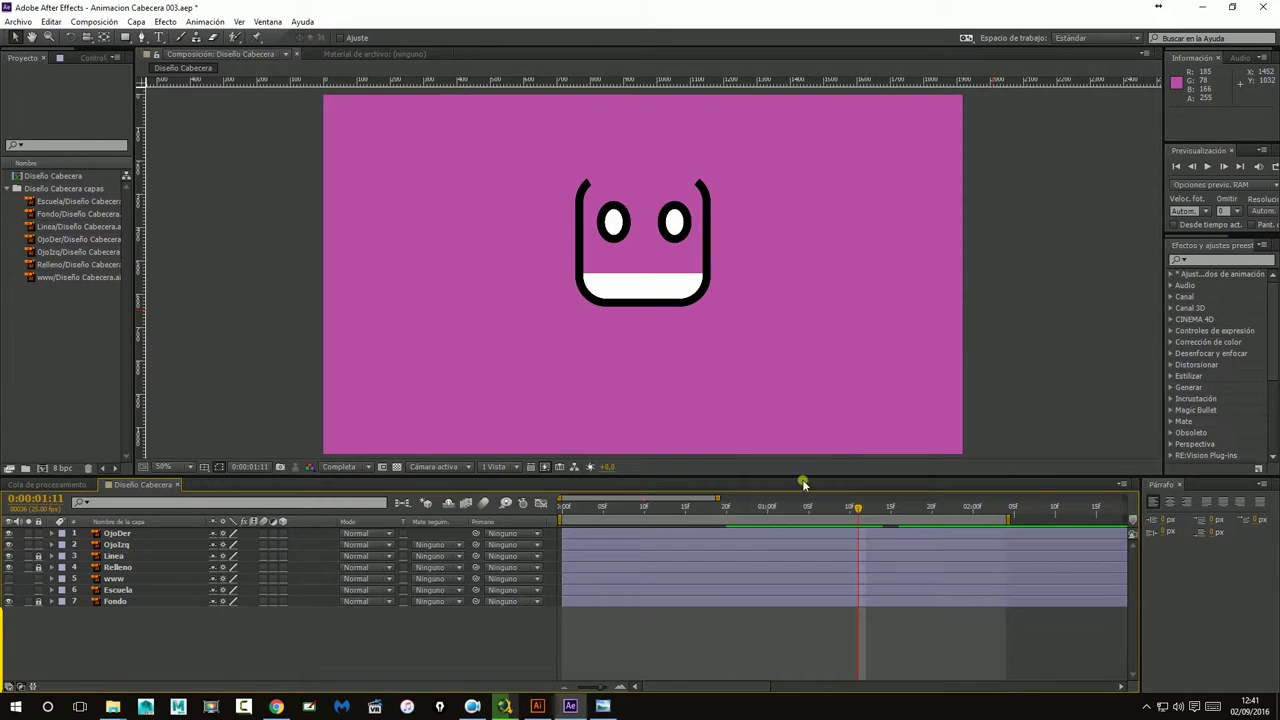
At 0:00:01:16, hide OjoIzq, then select and expand the OjoDer layer.
{"action": "left_click_drag", "start_coordinate": [850, 508], "coordinate": [895, 513]}
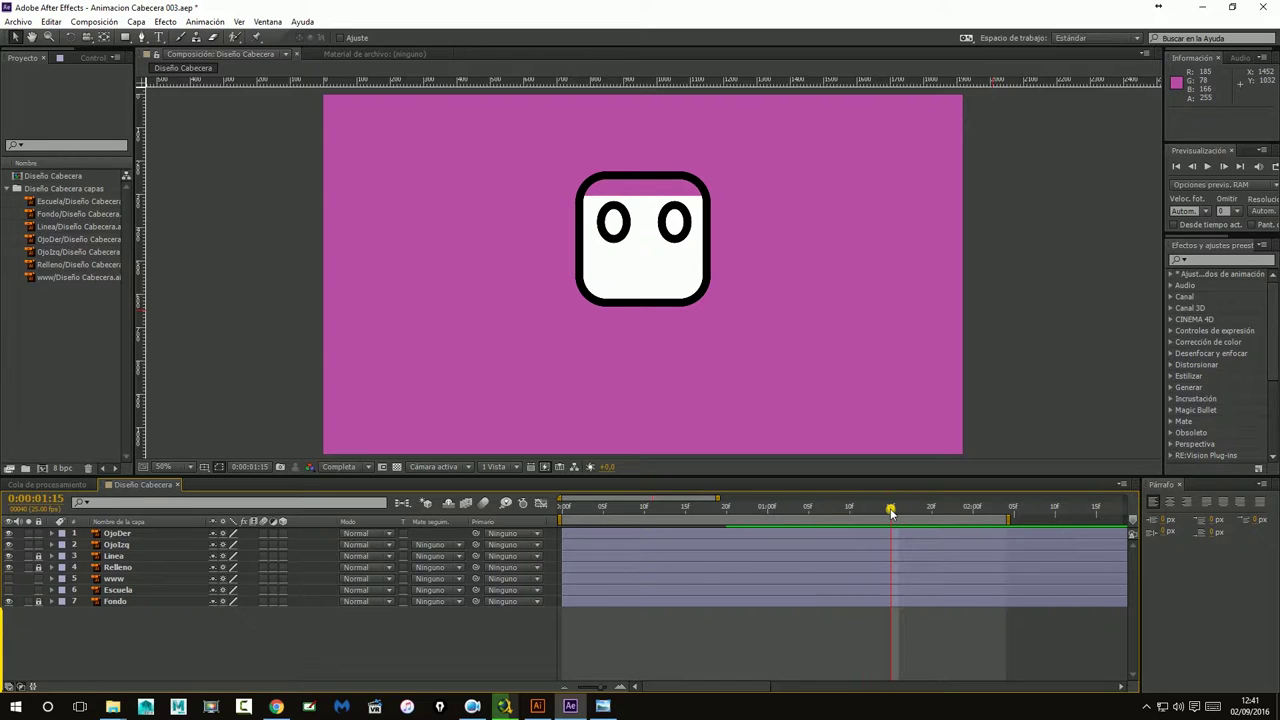
{"action": "left_click_drag", "start_coordinate": [891, 512], "coordinate": [897, 510]}
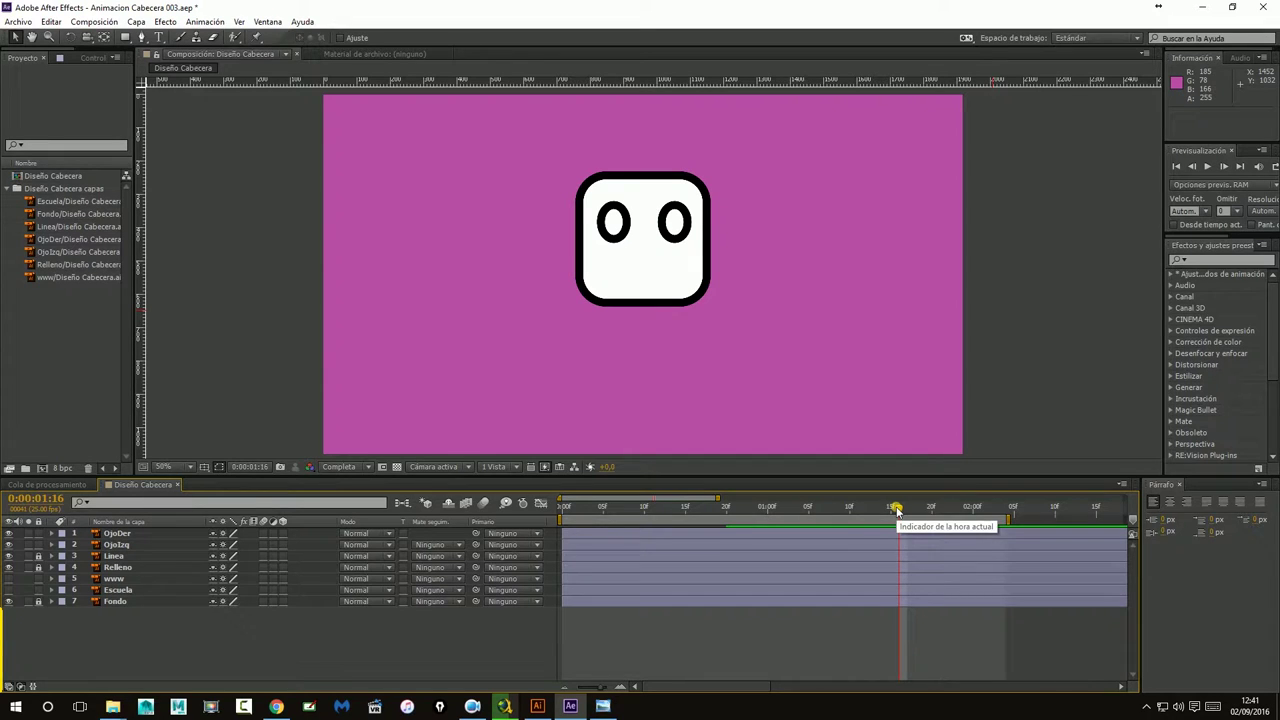
{"action": "left_click", "coordinate": [9, 545]}
{"action": "left_click", "coordinate": [60, 537]}
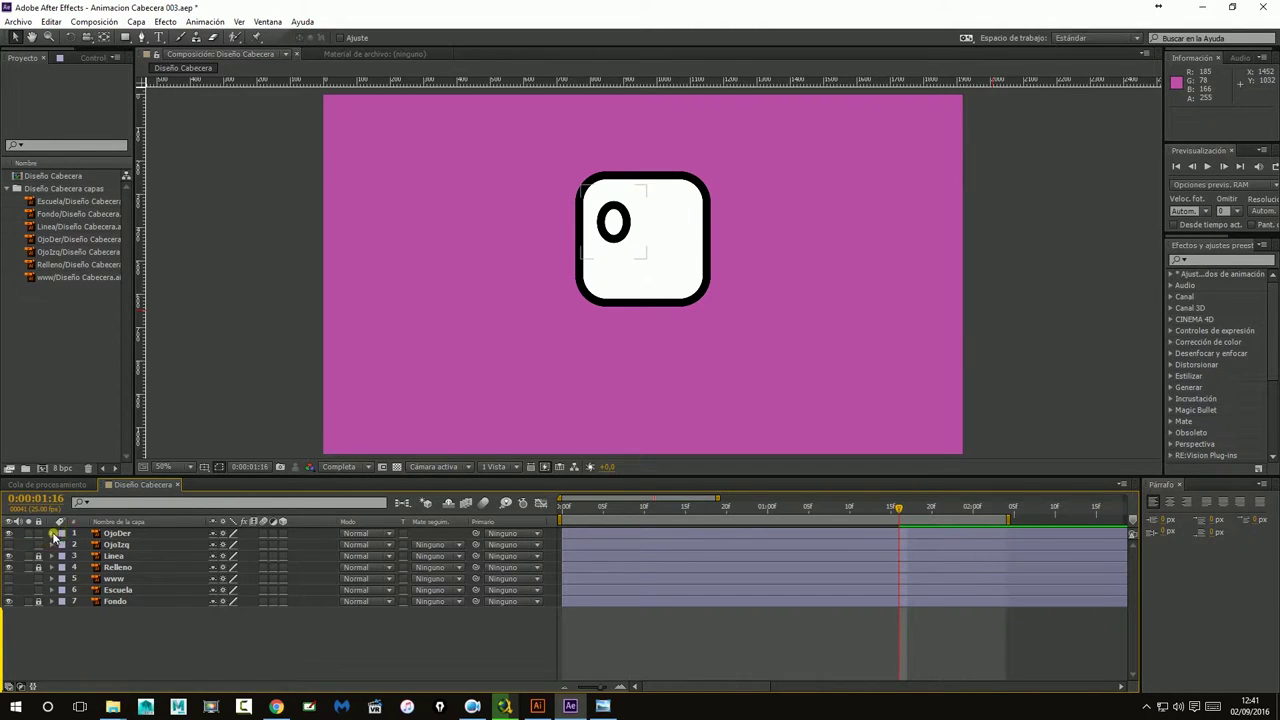
{"action": "left_click", "coordinate": [53, 534]}
Keyframe OjoDer's Escala at 0:00:01:16, add a second keyframe at 0:00:01:22, then return to 1:16.
{"action": "left_click", "coordinate": [62, 545]}
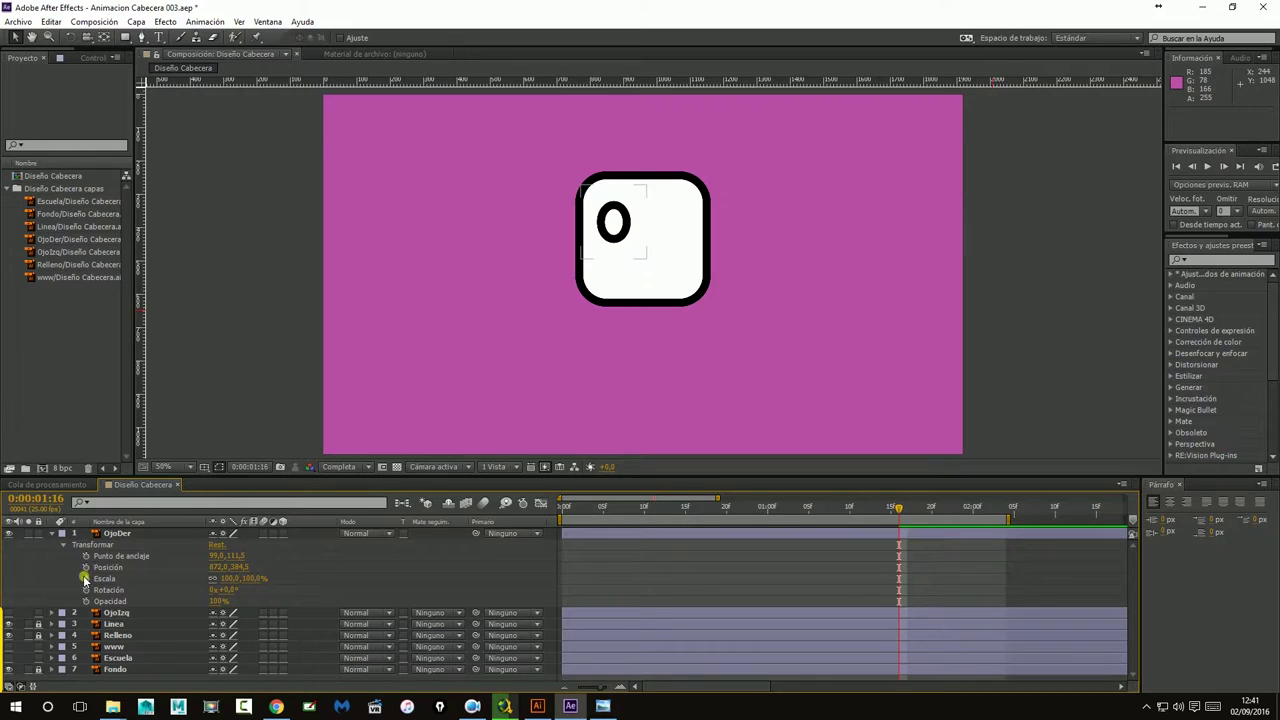
{"action": "left_click", "coordinate": [85, 579]}
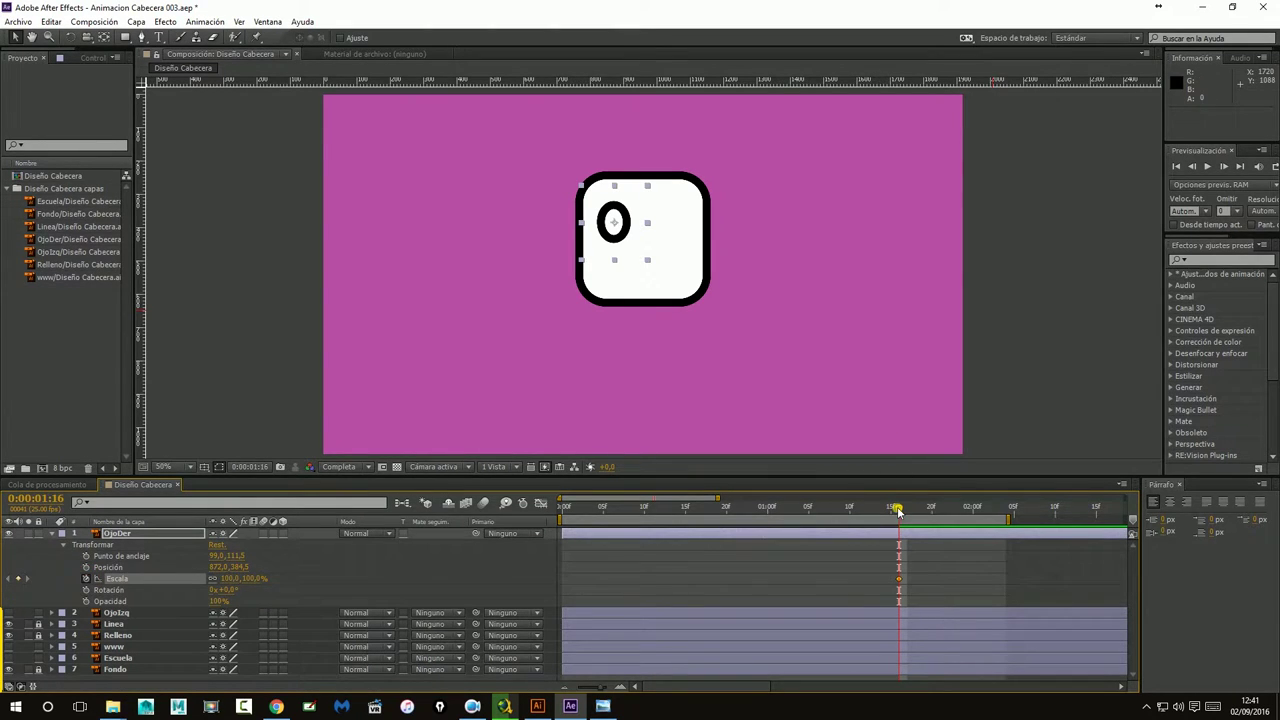
{"action": "left_click_drag", "start_coordinate": [898, 510], "coordinate": [932, 518]}
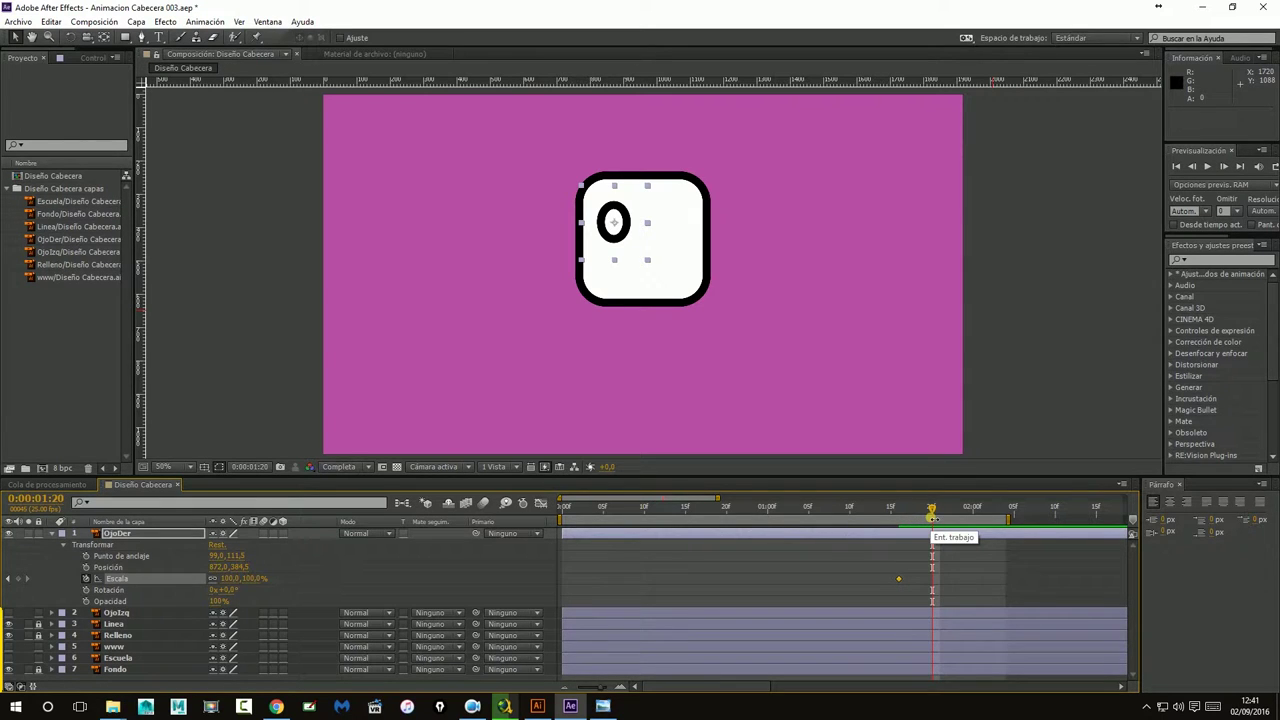
{"action": "left_click_drag", "start_coordinate": [932, 516], "coordinate": [950, 510]}
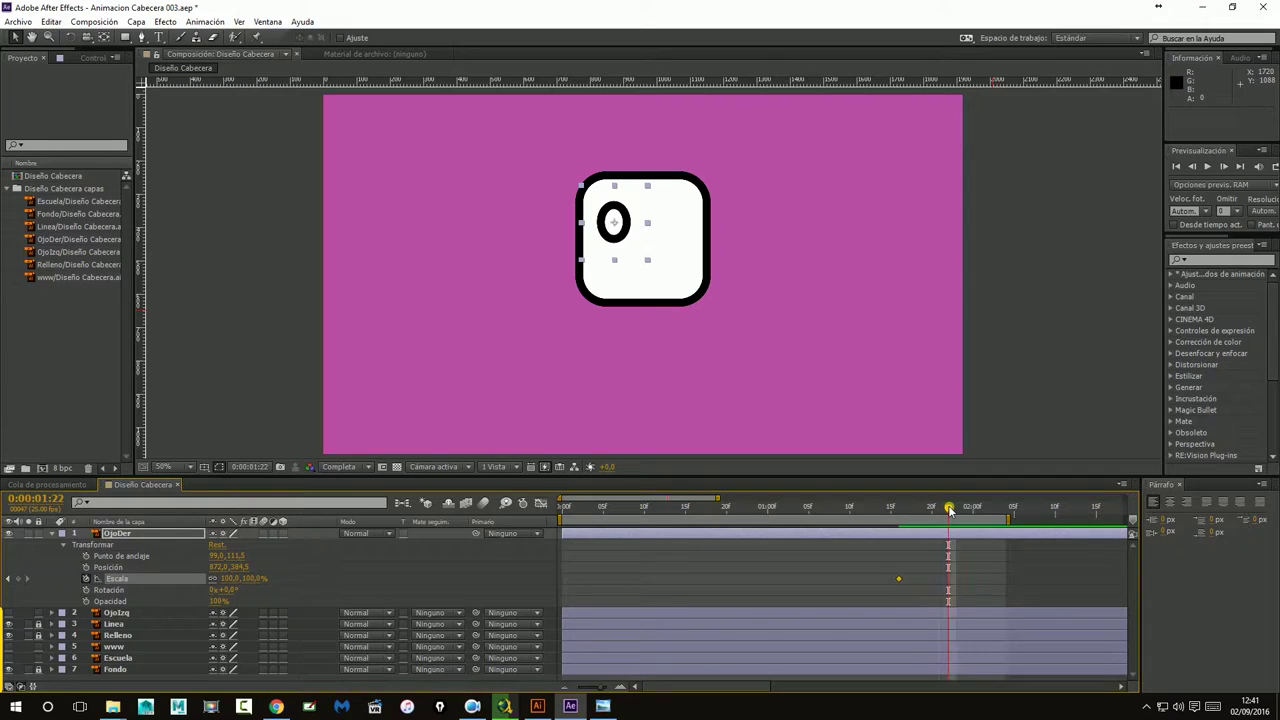
{"action": "left_click", "coordinate": [18, 580]}
{"action": "left_click_drag", "start_coordinate": [948, 512], "coordinate": [897, 522]}
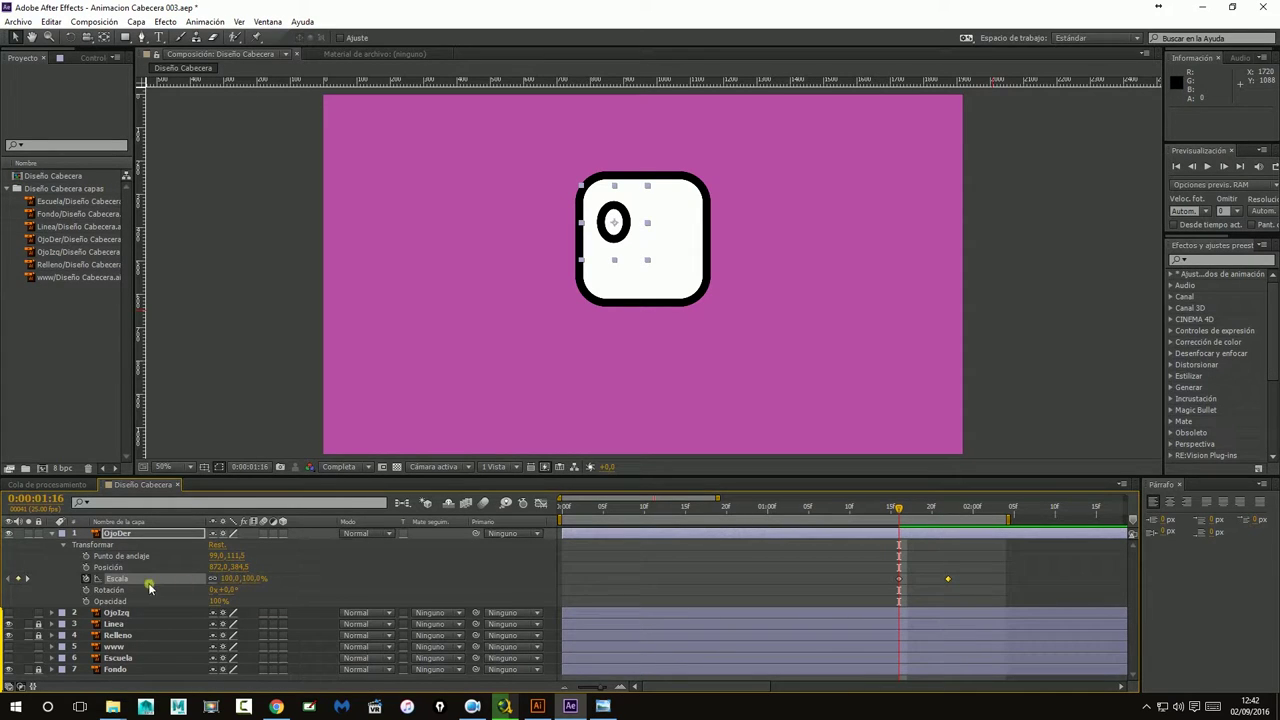
Set OjoDer's Escala to 0 at 1:16 so the eye starts hidden.
{"action": "left_click", "coordinate": [229, 579]}
{"action": "type", "text": "0"}
{"action": "key", "text": "Return"}
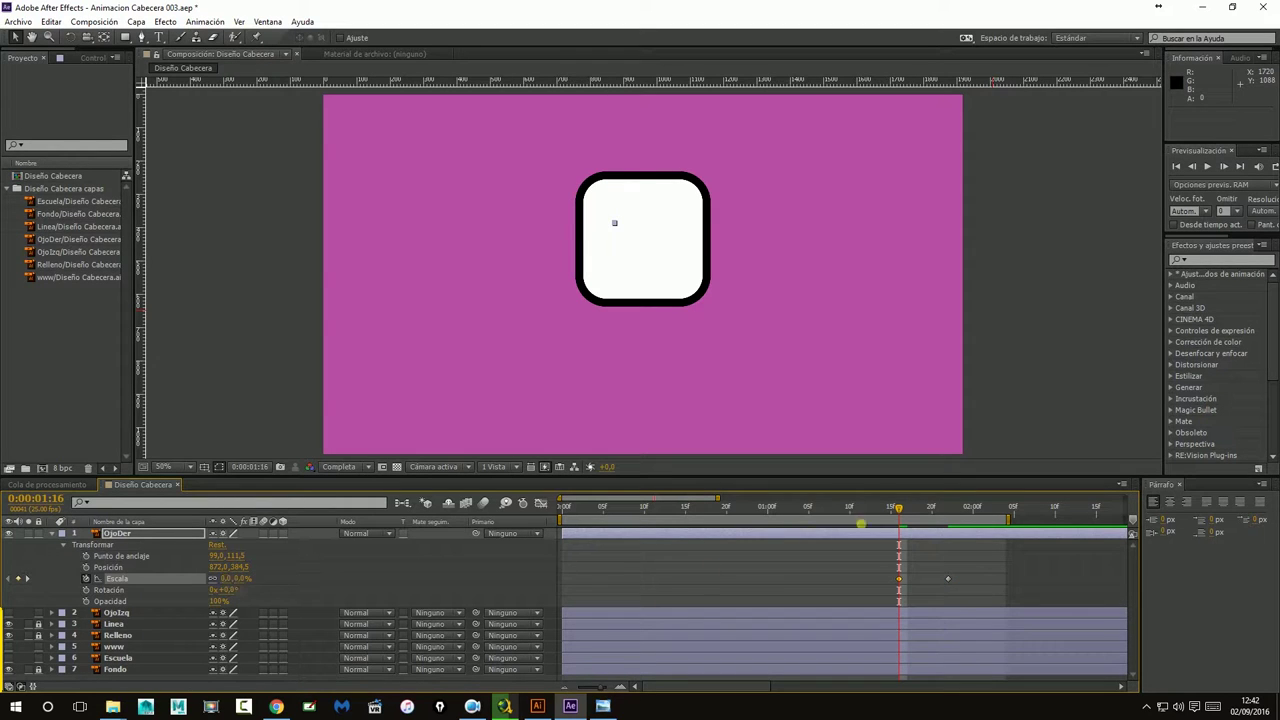
{"action": "mouse_move", "coordinate": [897, 512]}
{"action": "left_mouse_down"}
{"action": "mouse_move", "coordinate": [976, 506]}
{"action": "mouse_move", "coordinate": [948, 508]}
{"action": "left_mouse_up"}
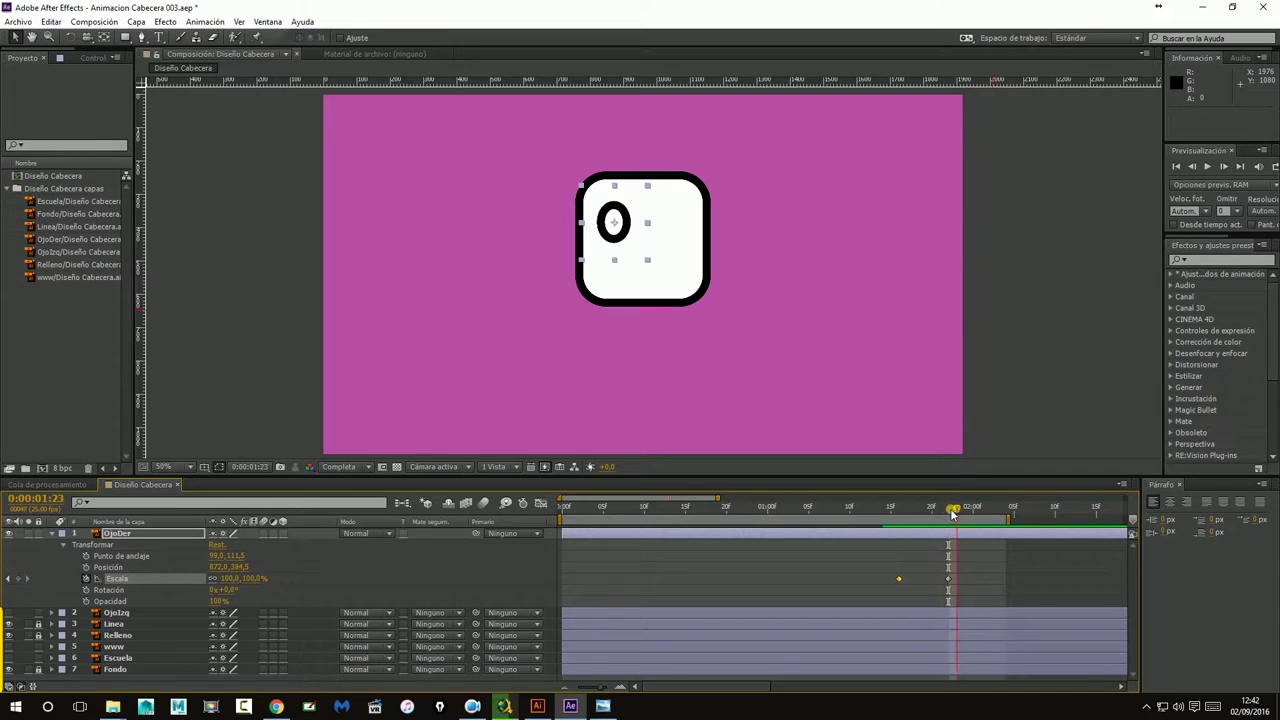
{"action": "mouse_move", "coordinate": [948, 512]}
{"action": "left_mouse_down"}
{"action": "mouse_move", "coordinate": [899, 528]}
{"action": "mouse_move", "coordinate": [948, 530]}
{"action": "mouse_move", "coordinate": [905, 535]}
{"action": "mouse_move", "coordinate": [946, 540]}
{"action": "mouse_move", "coordinate": [932, 541]}
{"action": "left_mouse_up"}
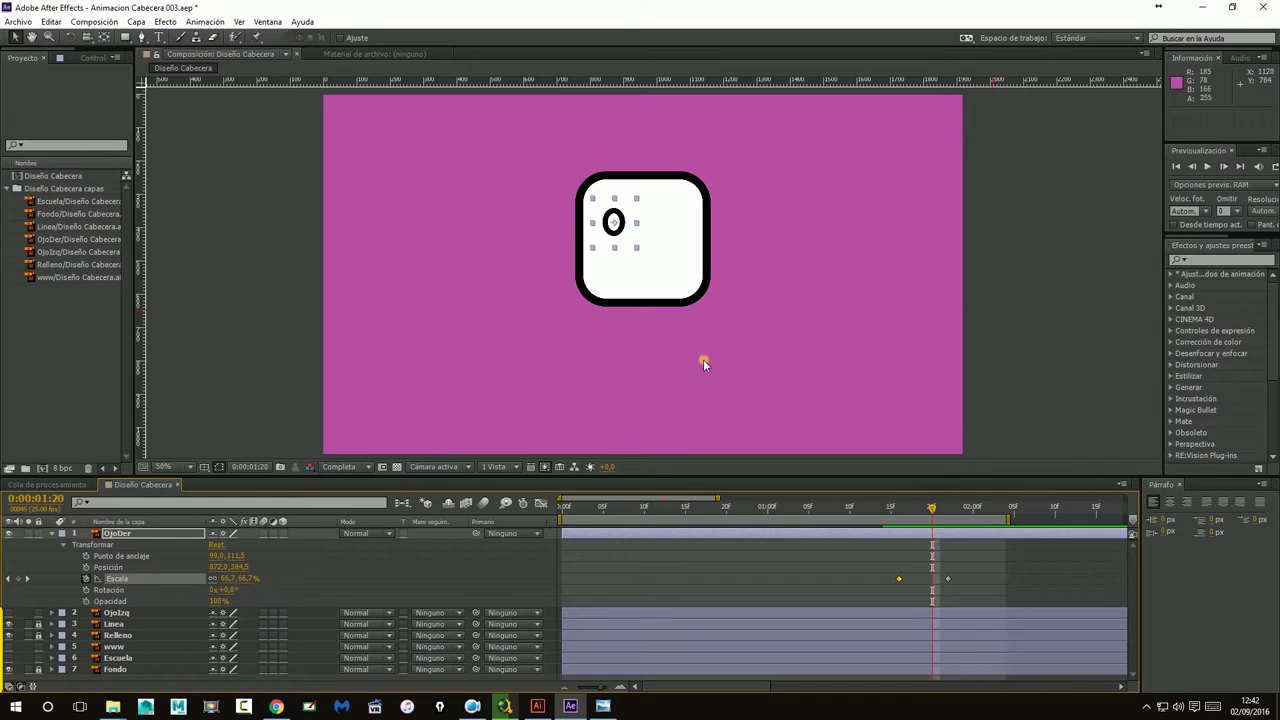
Set OjoDer's Escala keyframe values to 100% and a 110% overshoot.
{"action": "left_click", "coordinate": [231, 579]}
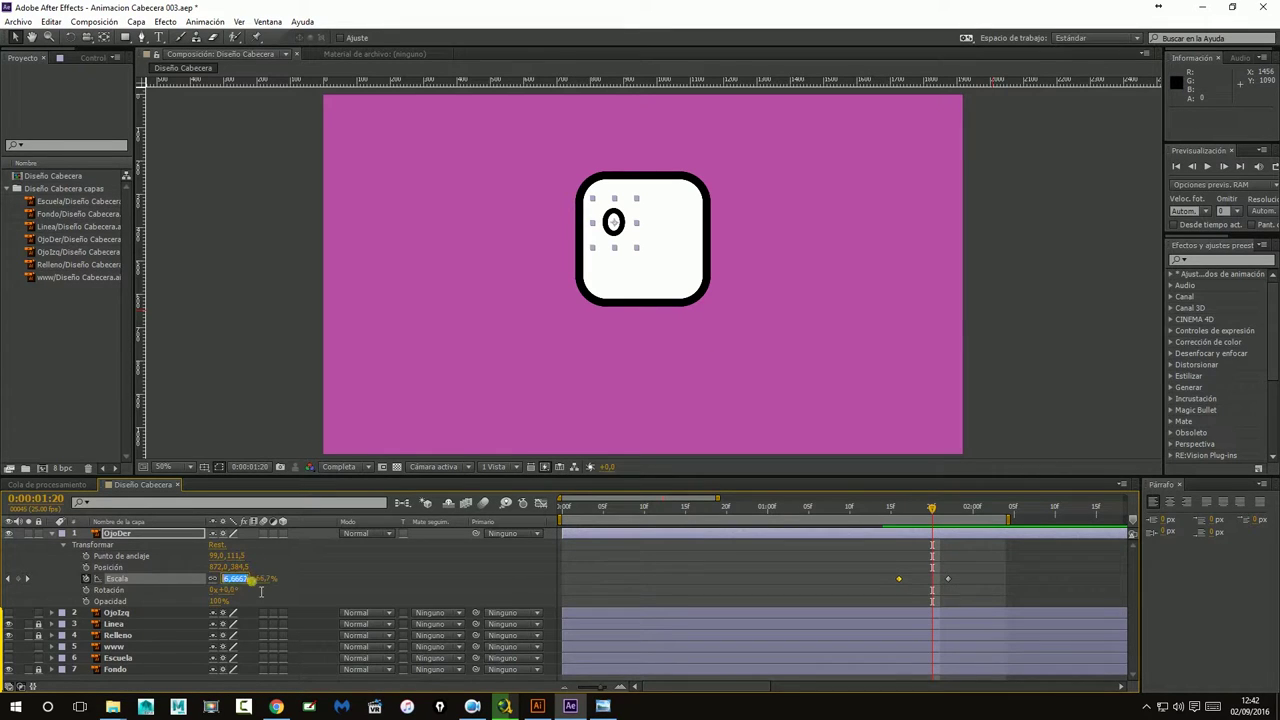
{"action": "type", "text": "100"}
{"action": "key", "text": "Return"}
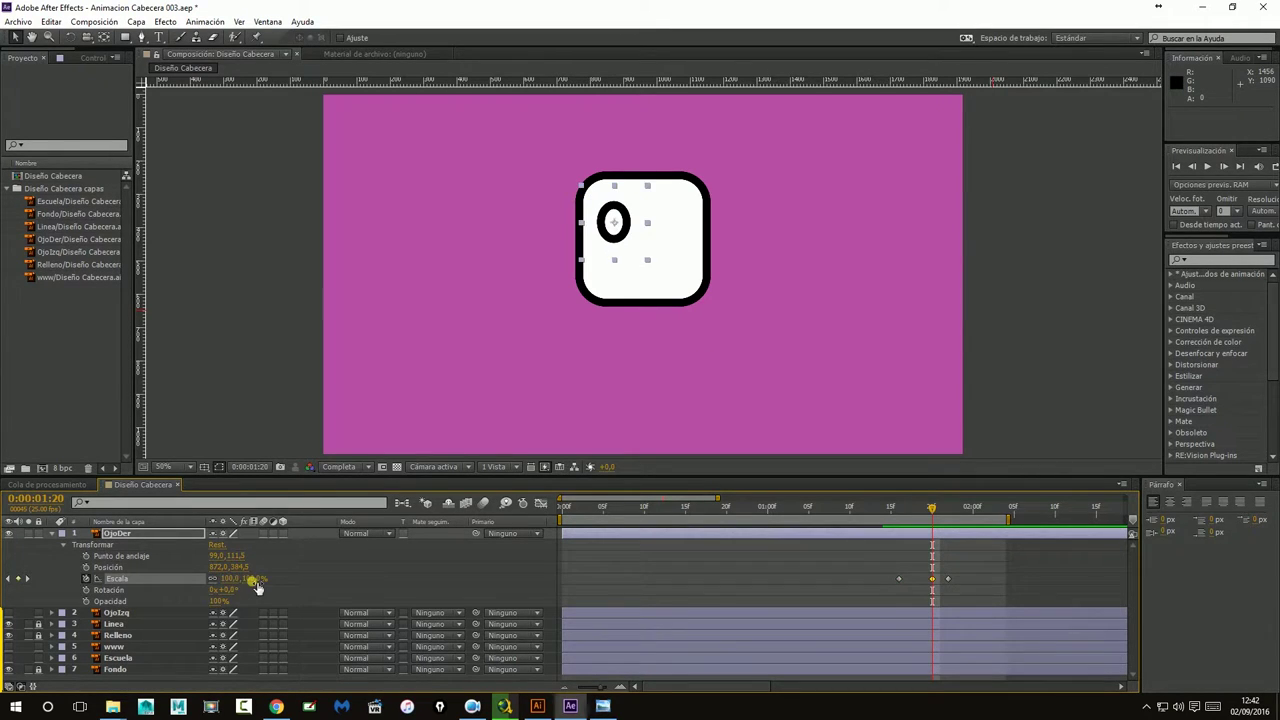
{"action": "left_click", "coordinate": [229, 578]}
{"action": "type", "text": "110"}
{"action": "key", "text": "Return"}
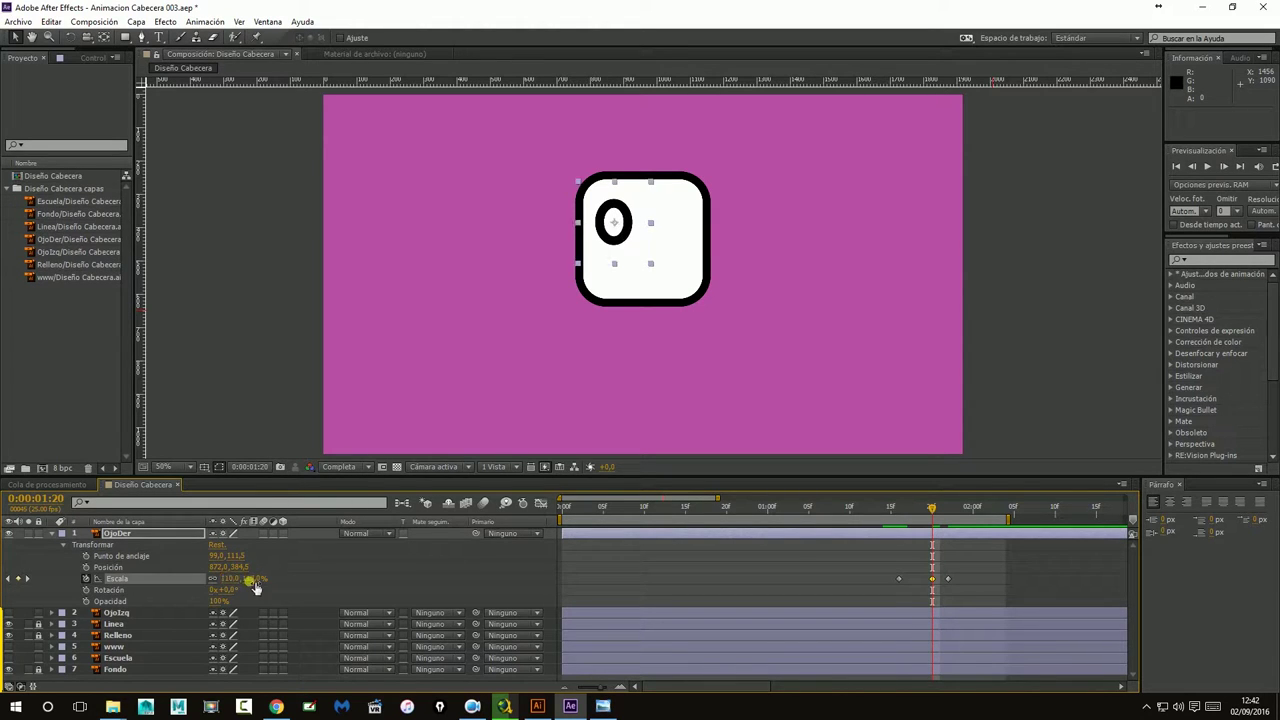
Scrub forward to 1:23, then preview the eye growth from the start.
{"action": "left_click_drag", "start_coordinate": [897, 509], "coordinate": [952, 515]}
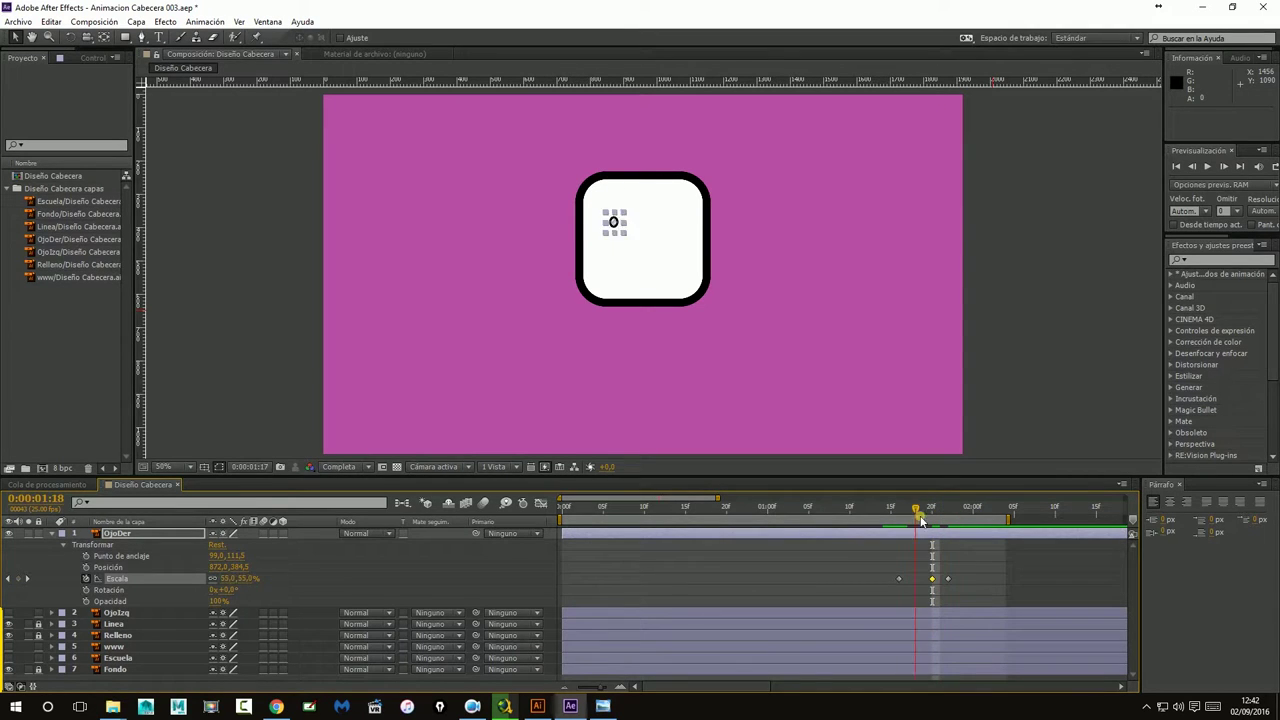
{"action": "left_click_drag", "start_coordinate": [942, 515], "coordinate": [956, 513]}
{"action": "left_click", "coordinate": [1028, 278]}
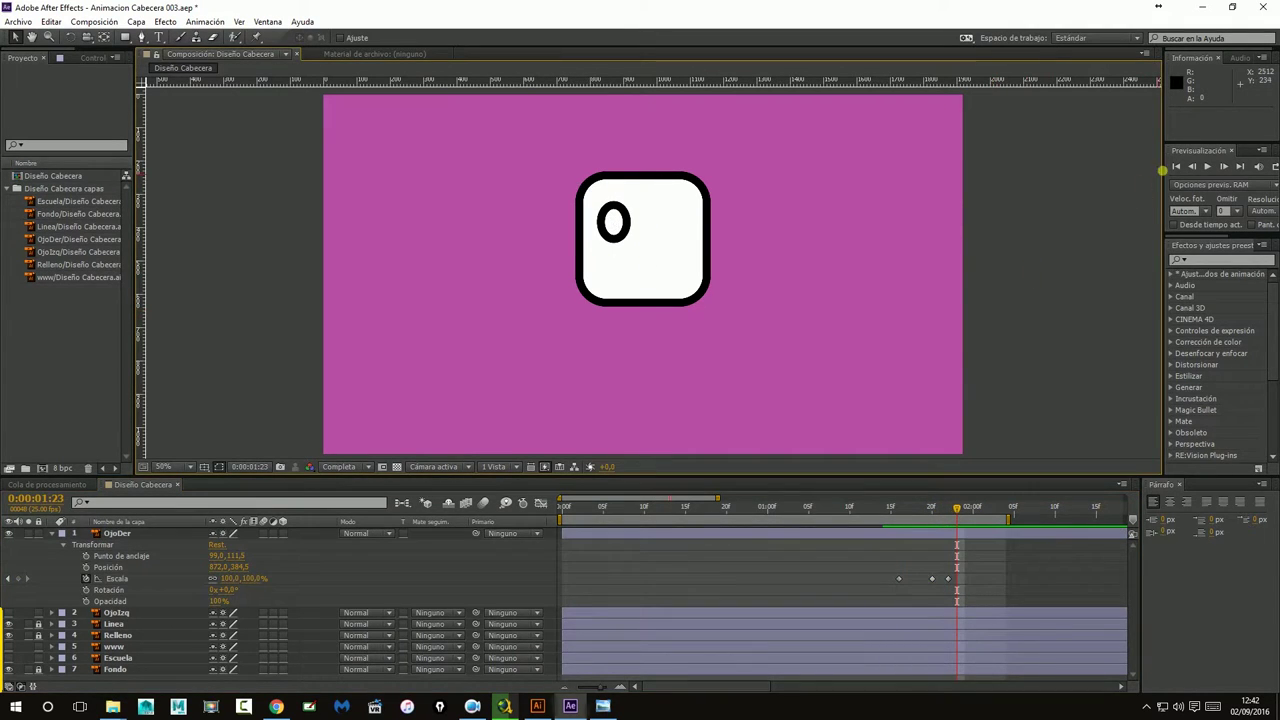
{"action": "left_click", "coordinate": [1176, 166]}
{"action": "left_click", "coordinate": [1207, 166]}
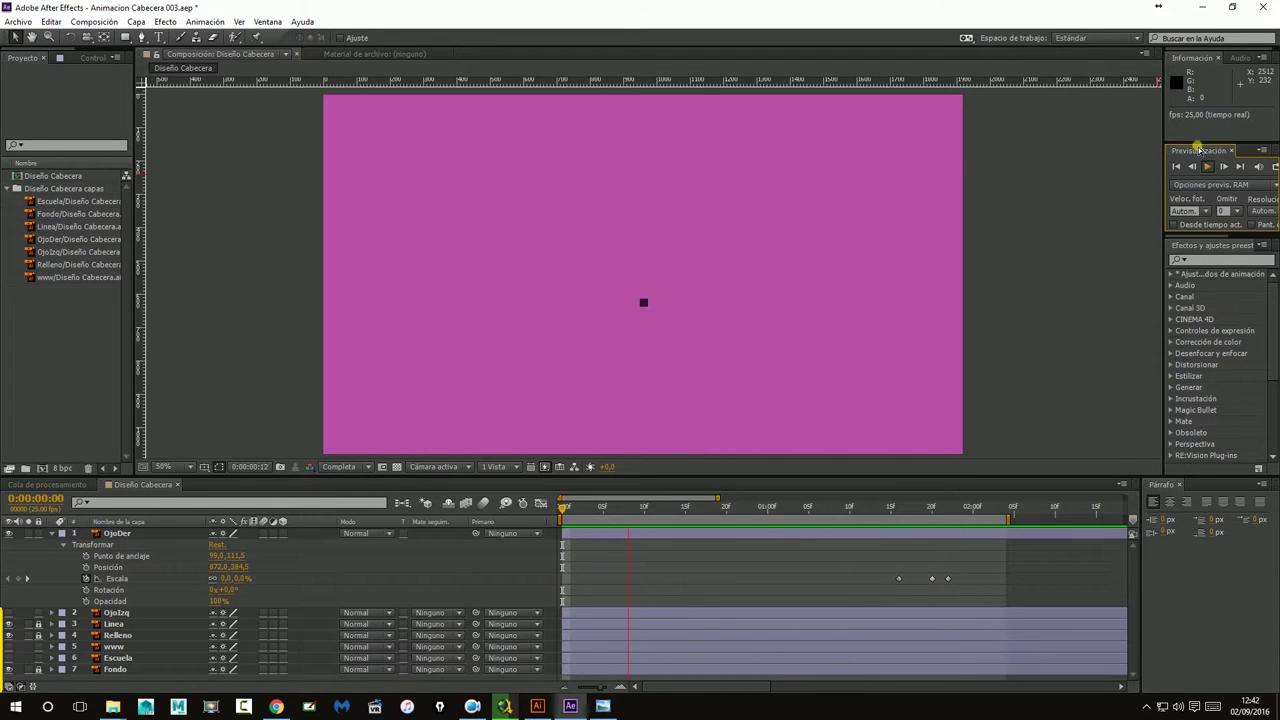
Move the 100% Escala keyframe from 1:22 a few frames later, to 1:24.
{"action": "left_click", "coordinate": [926, 508]}
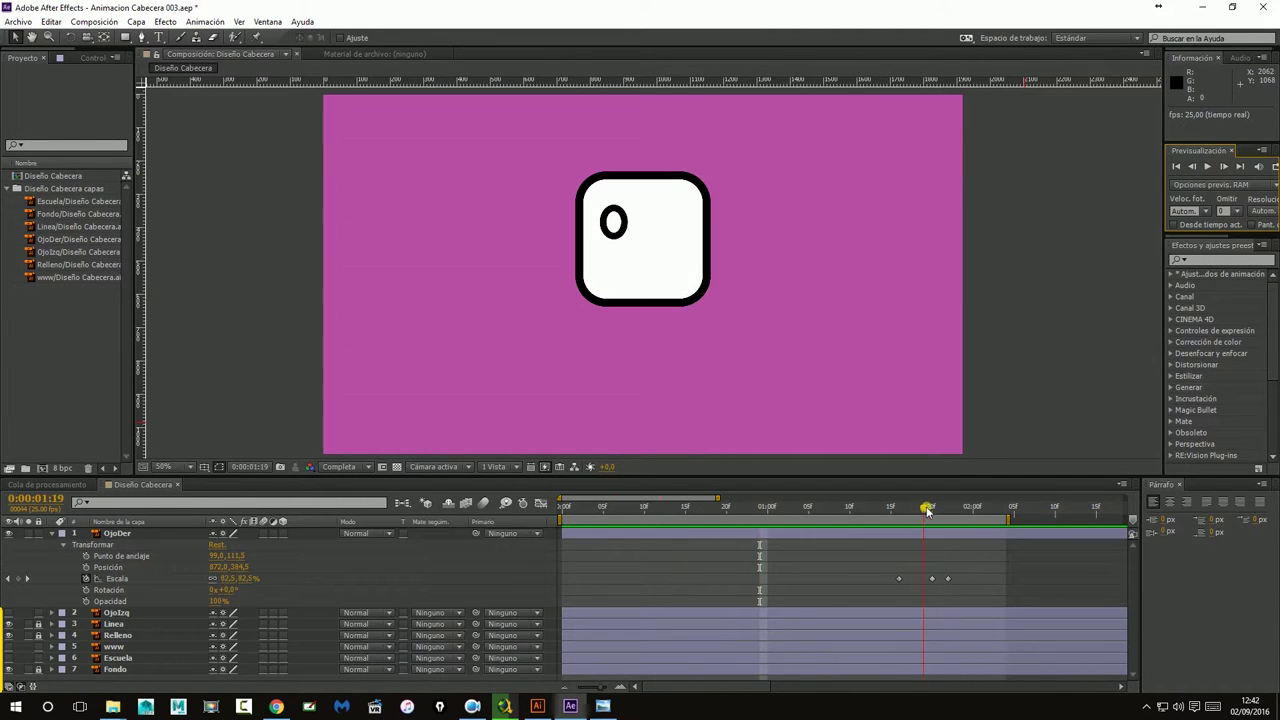
{"action": "left_click_drag", "start_coordinate": [927, 510], "coordinate": [931, 510]}
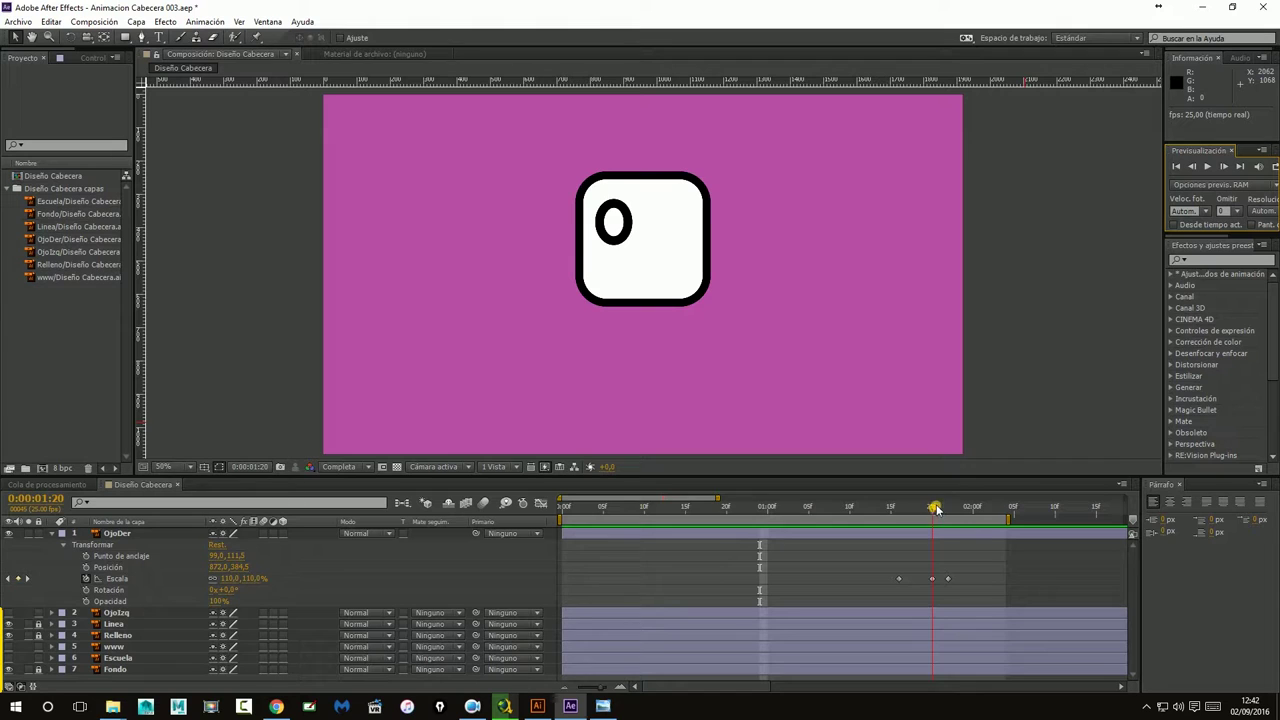
{"action": "left_click_drag", "start_coordinate": [937, 510], "coordinate": [950, 510]}
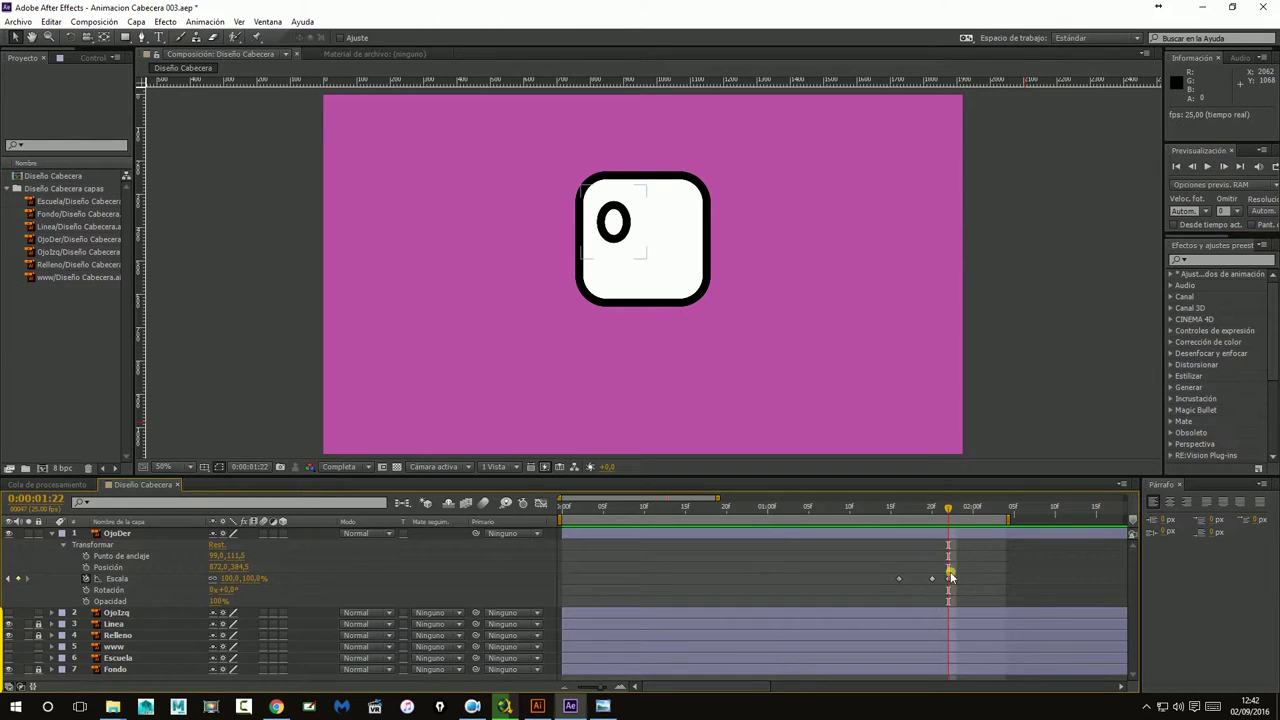
{"action": "left_click", "coordinate": [950, 577]}
{"action": "left_click", "coordinate": [622, 688]}
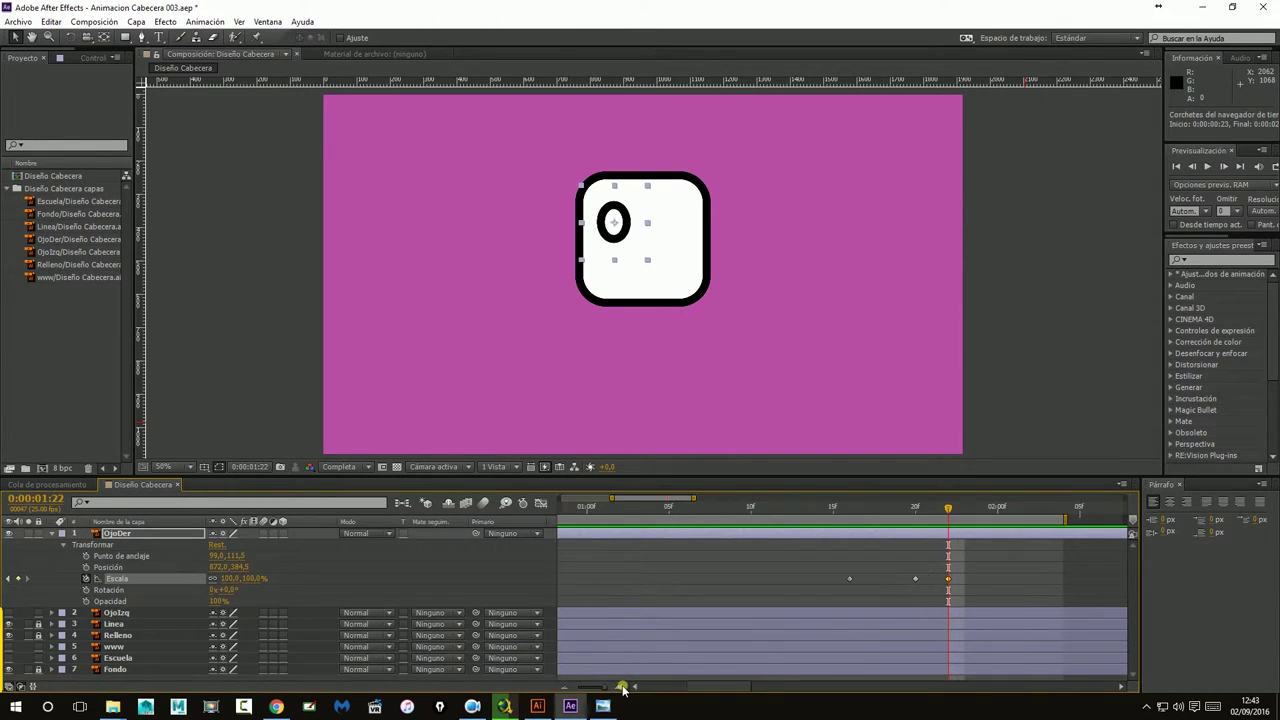
{"action": "left_click", "coordinate": [622, 688]}
{"action": "left_click_drag", "start_coordinate": [950, 578], "coordinate": [1010, 578]}
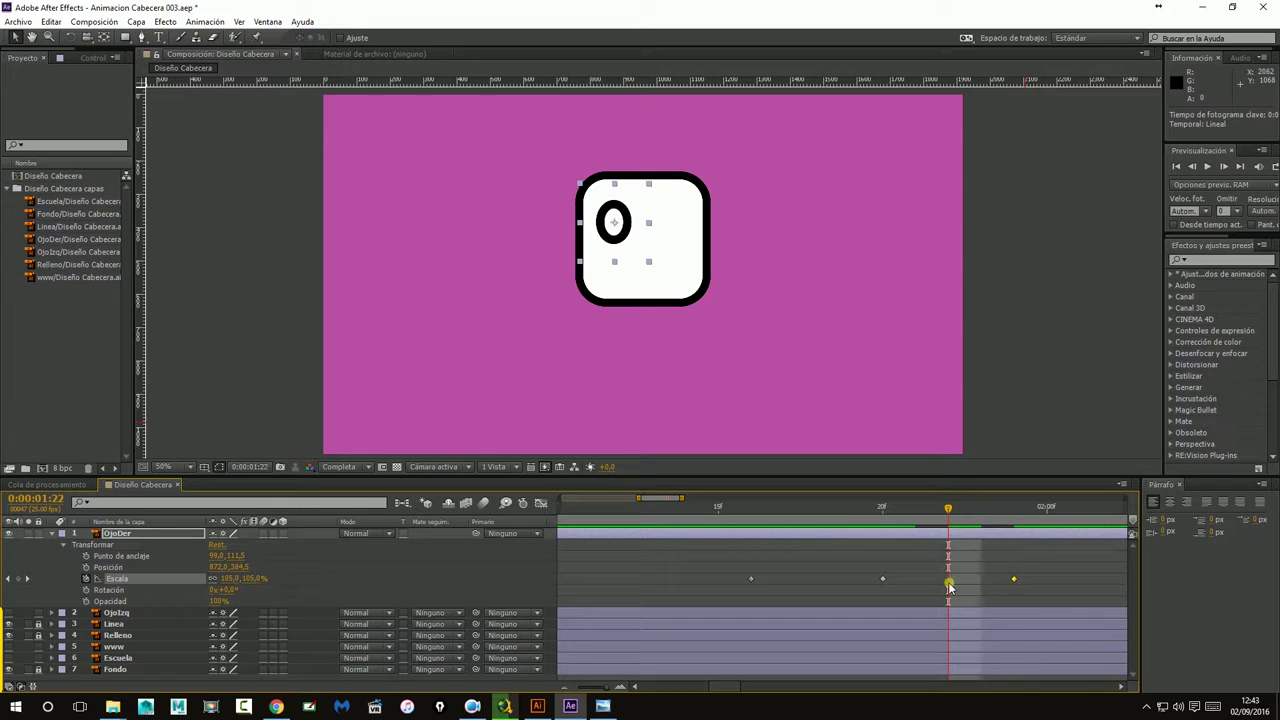
Add a 95% Escala keyframe at 1:22 and preview the overshoot pop-in.
{"action": "left_click", "coordinate": [227, 579]}
{"action": "type", "text": "95"}
{"action": "key", "text": "Return"}
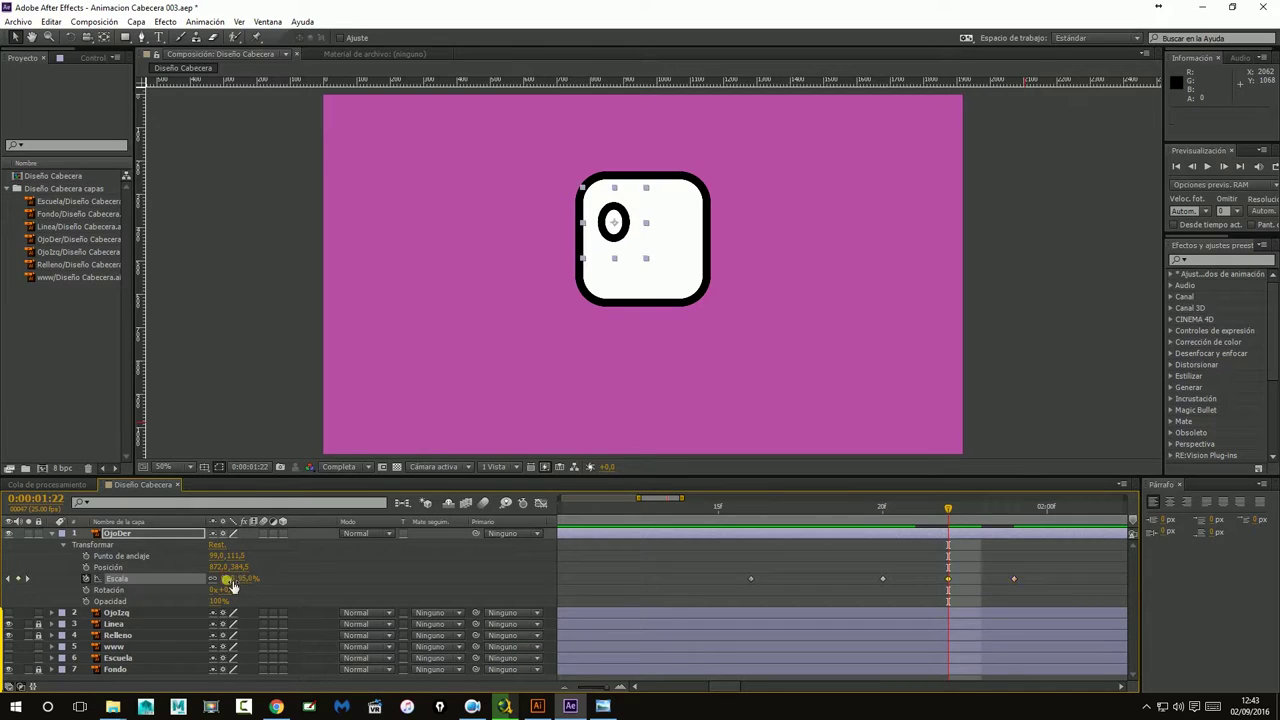
{"action": "left_click_drag", "start_coordinate": [716, 507], "coordinate": [1014, 511]}
{"action": "left_click", "coordinate": [998, 378]}
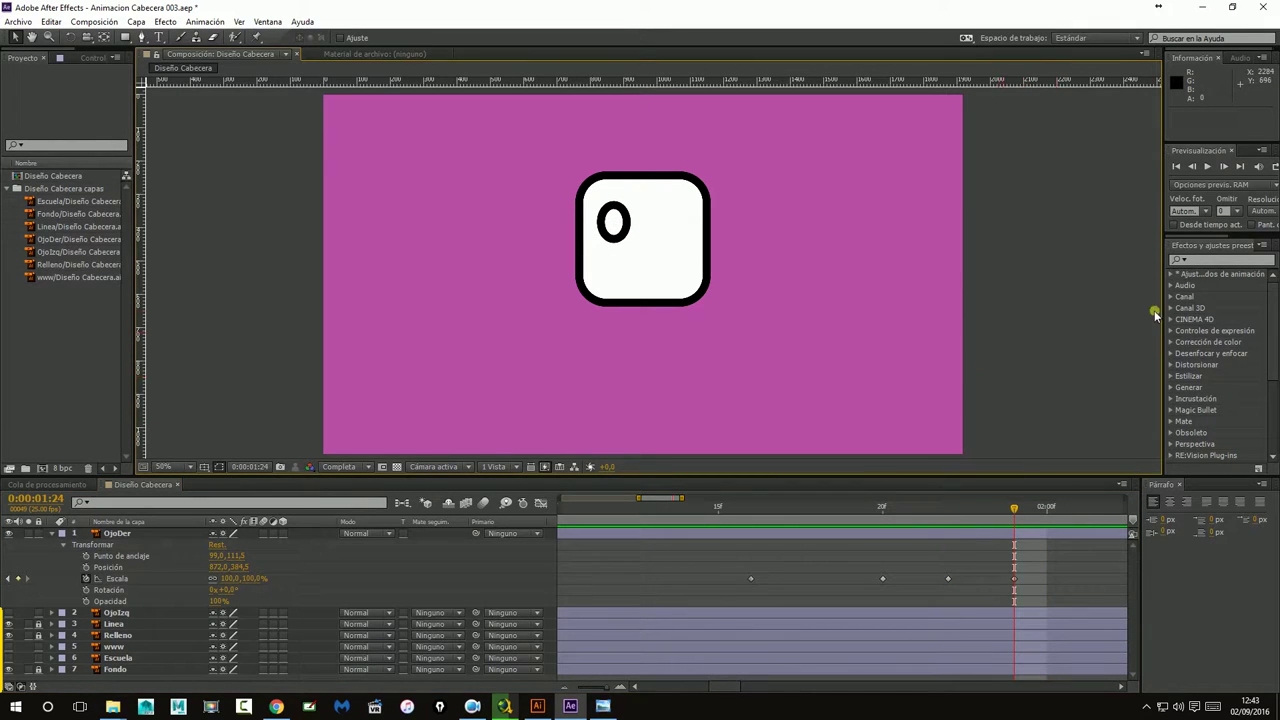
{"action": "left_click", "coordinate": [1178, 167]}
{"action": "left_click", "coordinate": [1207, 167]}
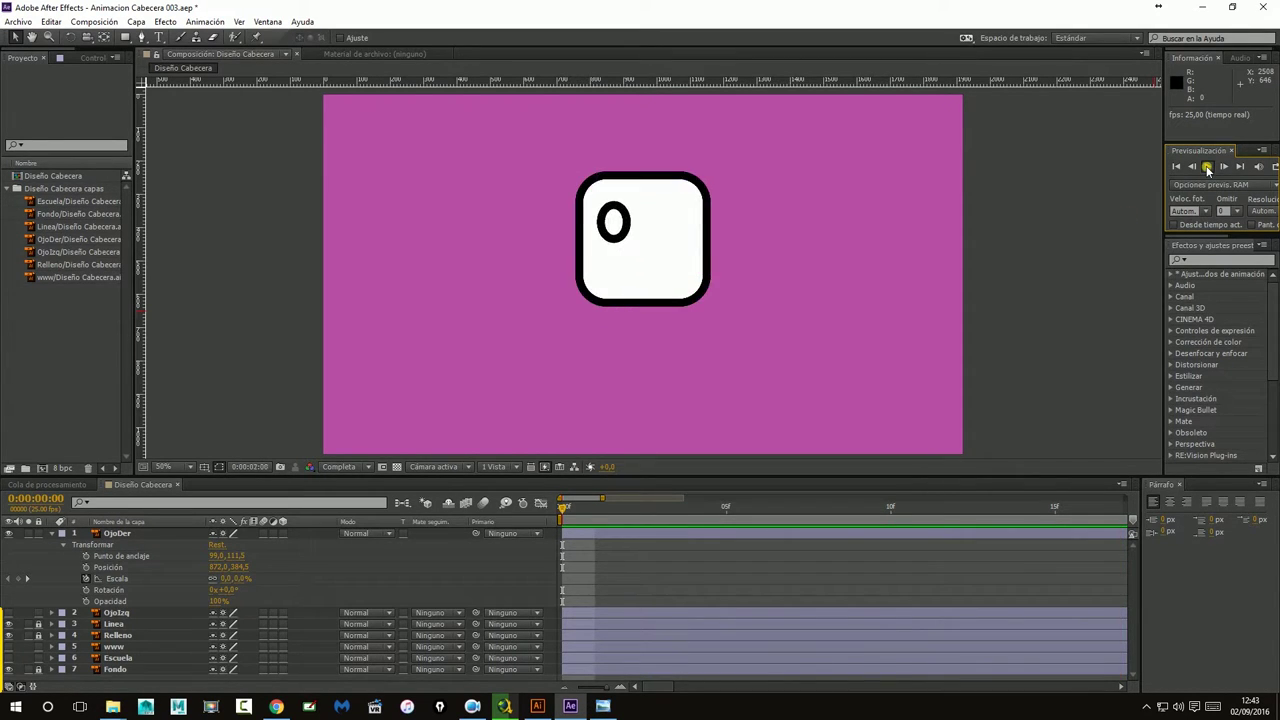
Zoom the timeline out and select OjoDer's Escala keyframes near 0:00:01:15.
{"action": "left_click", "coordinate": [1208, 168]}
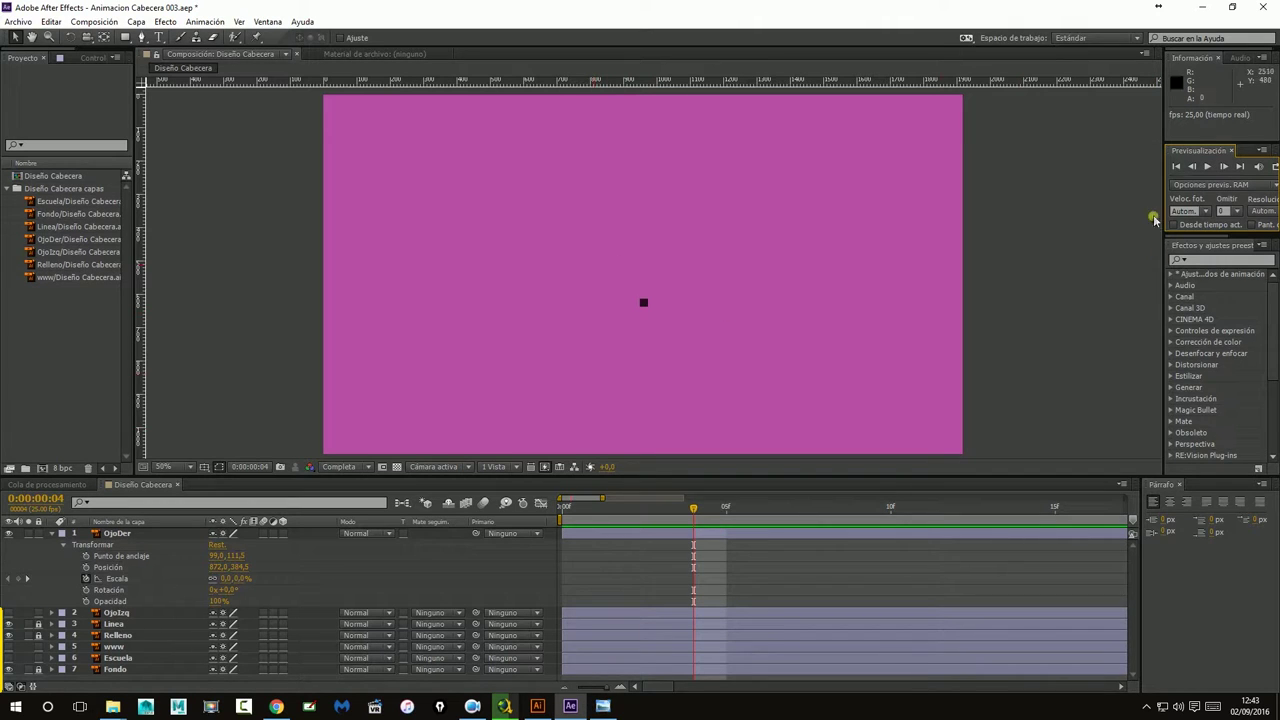
{"action": "mouse_move", "coordinate": [700, 510]}
{"action": "left_mouse_down"}
{"action": "mouse_move", "coordinate": [819, 514]}
{"action": "mouse_move", "coordinate": [977, 568]}
{"action": "left_mouse_up"}
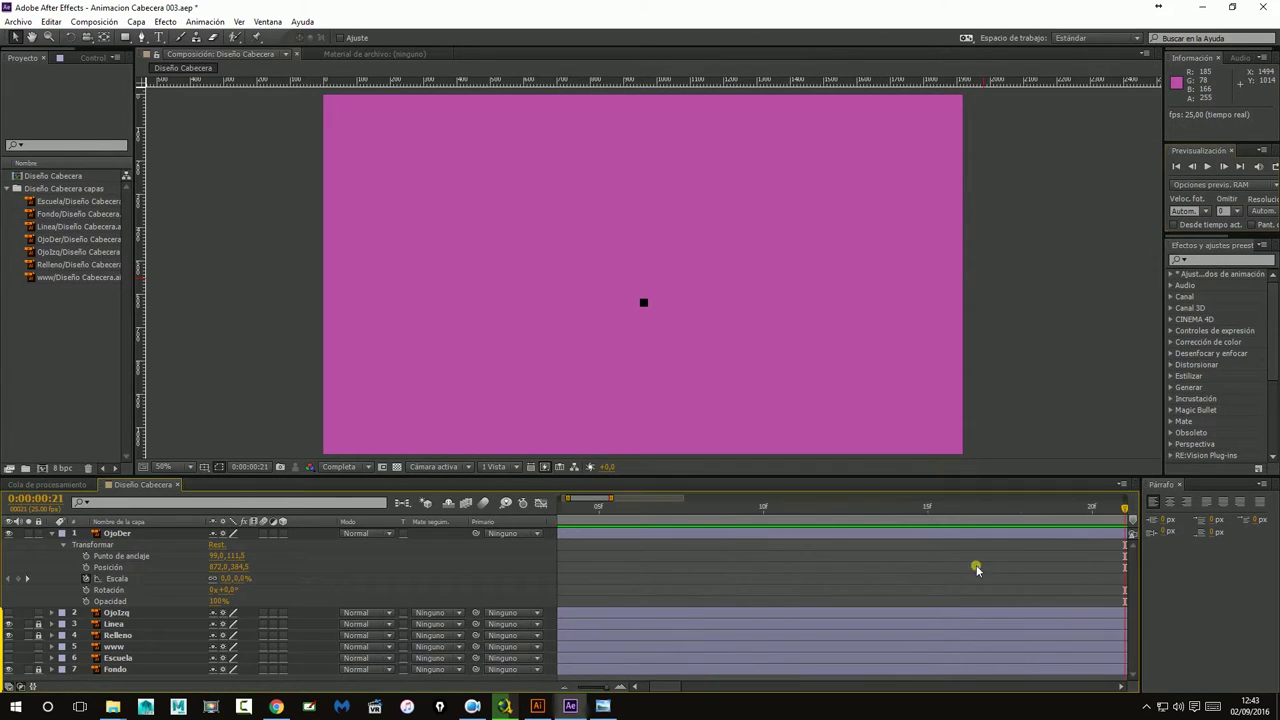
{"action": "left_click", "coordinate": [565, 687]}
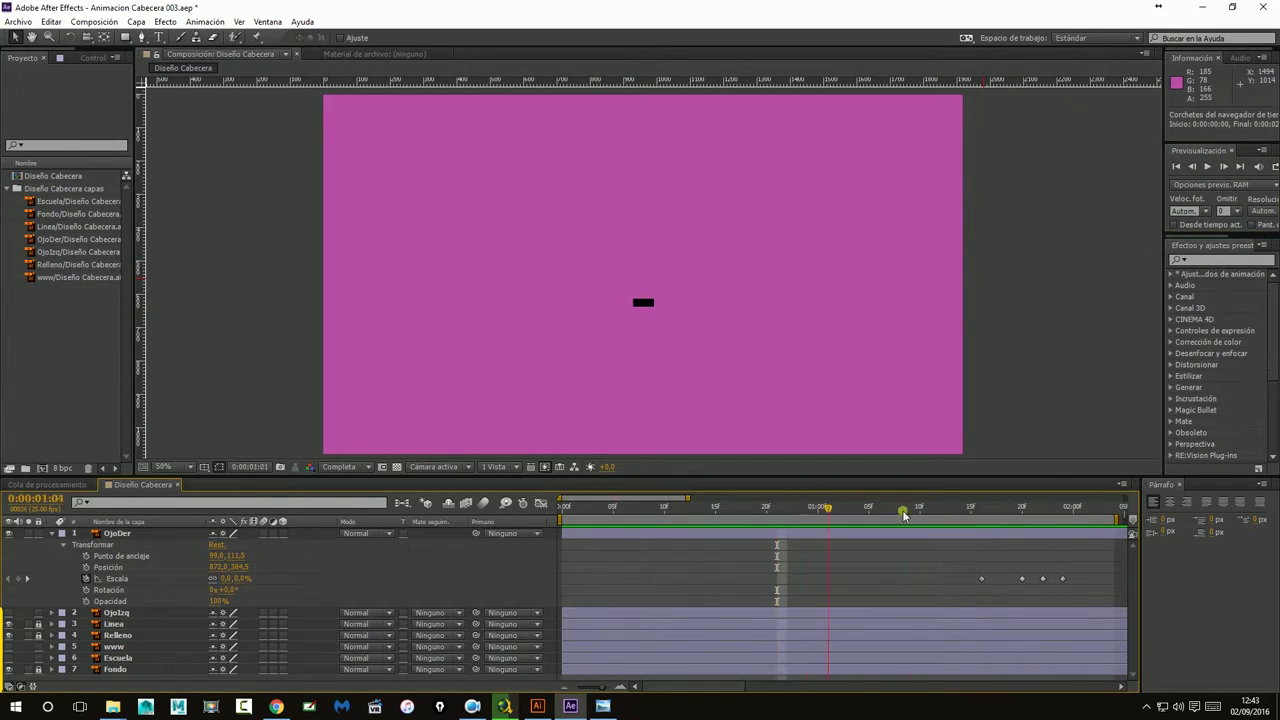
{"action": "left_click", "coordinate": [975, 514]}
{"action": "left_click_drag", "start_coordinate": [977, 521], "coordinate": [981, 514]}
{"action": "mouse_move", "coordinate": [963, 559]}
{"action": "left_mouse_down"}
{"action": "mouse_move", "coordinate": [1068, 584]}
{"action": "mouse_move", "coordinate": [1053, 580]}
{"action": "left_mouse_up"}
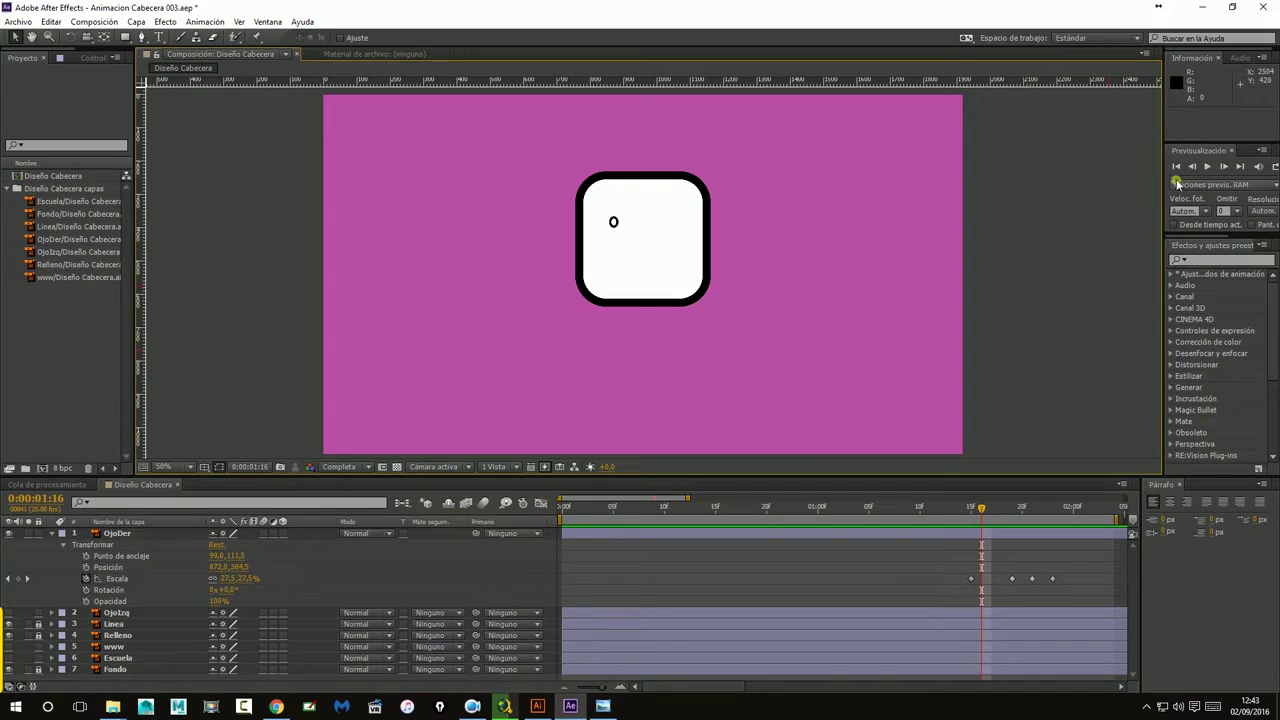
Preview the animation while selecting and deselecting the four Escala keyframes.
{"action": "left_click", "coordinate": [1205, 168]}
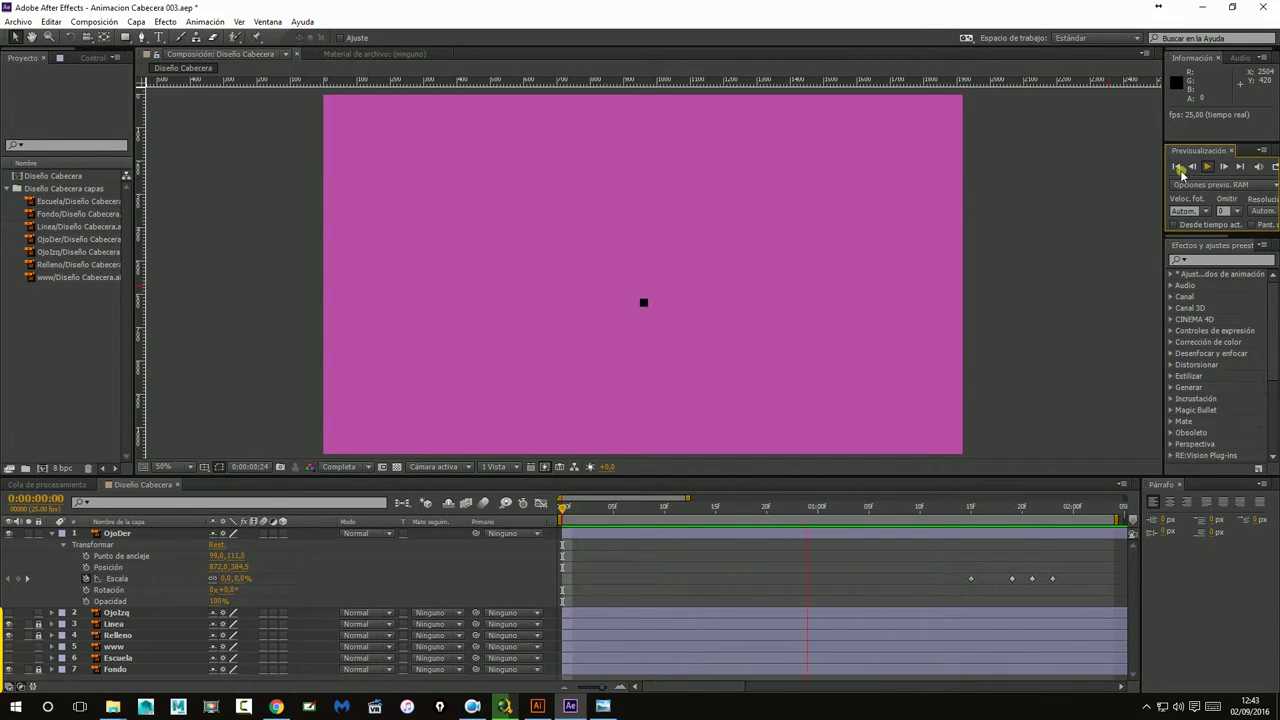
{"action": "left_click", "coordinate": [1207, 168]}
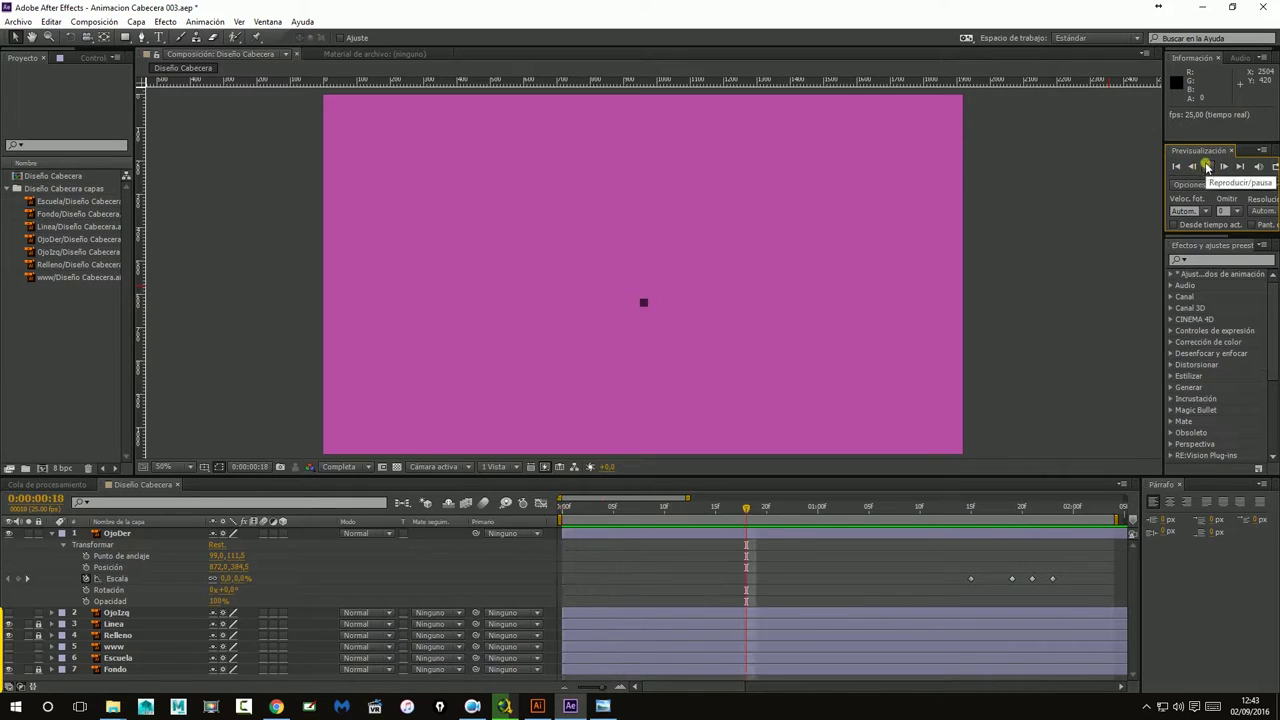
{"action": "left_click_drag", "start_coordinate": [957, 557], "coordinate": [1093, 600]}
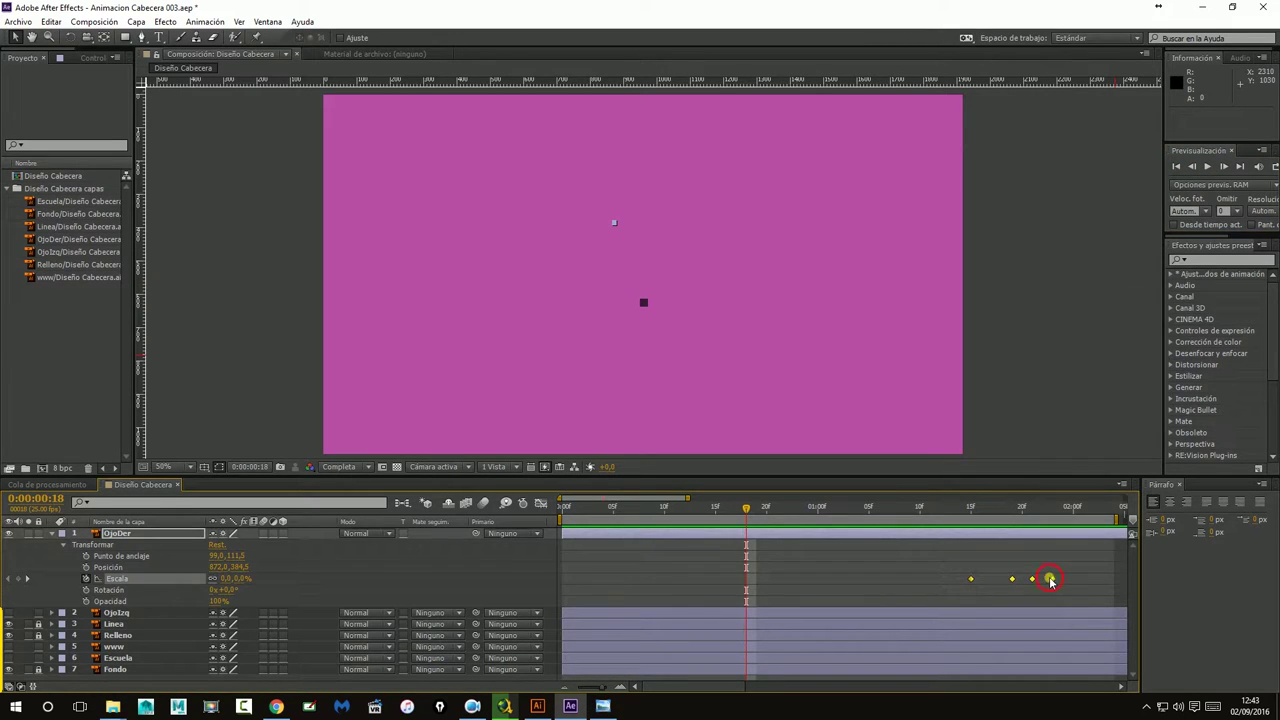
{"action": "left_click", "coordinate": [1050, 580]}
{"action": "left_click_drag", "start_coordinate": [950, 559], "coordinate": [1096, 602]}
{"action": "left_click", "coordinate": [1044, 334]}
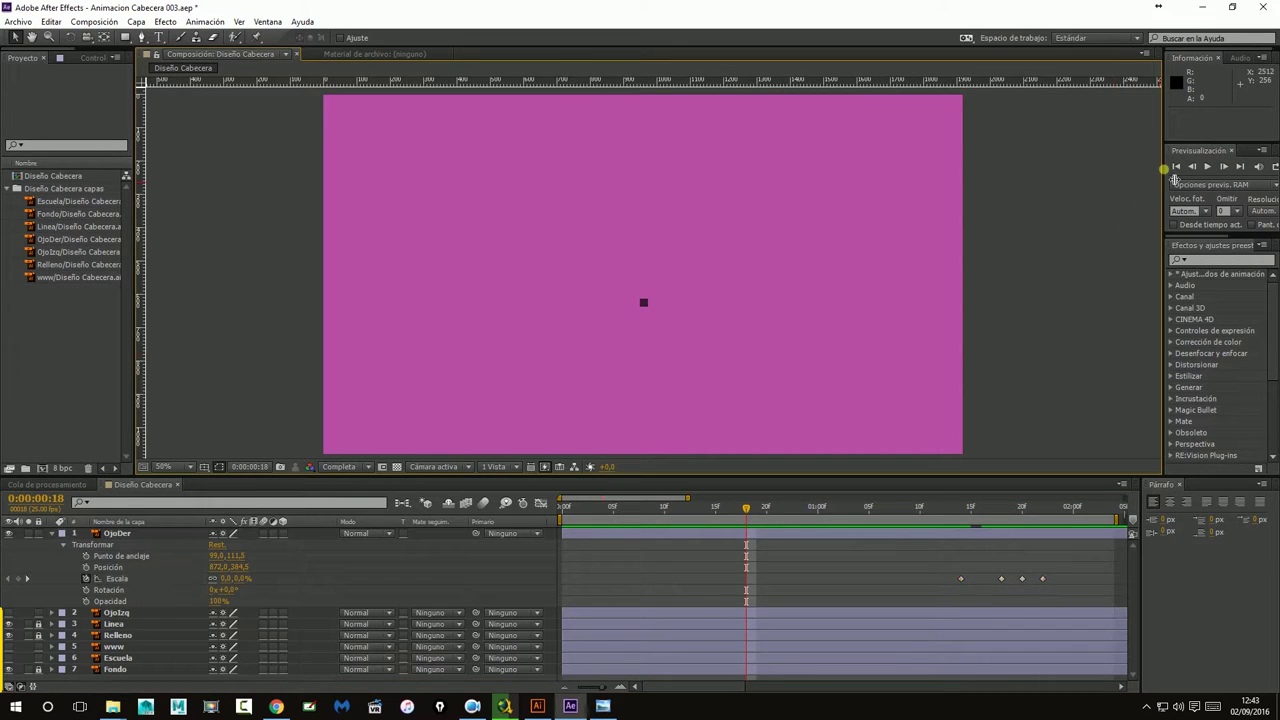
{"action": "left_click", "coordinate": [1208, 167]}
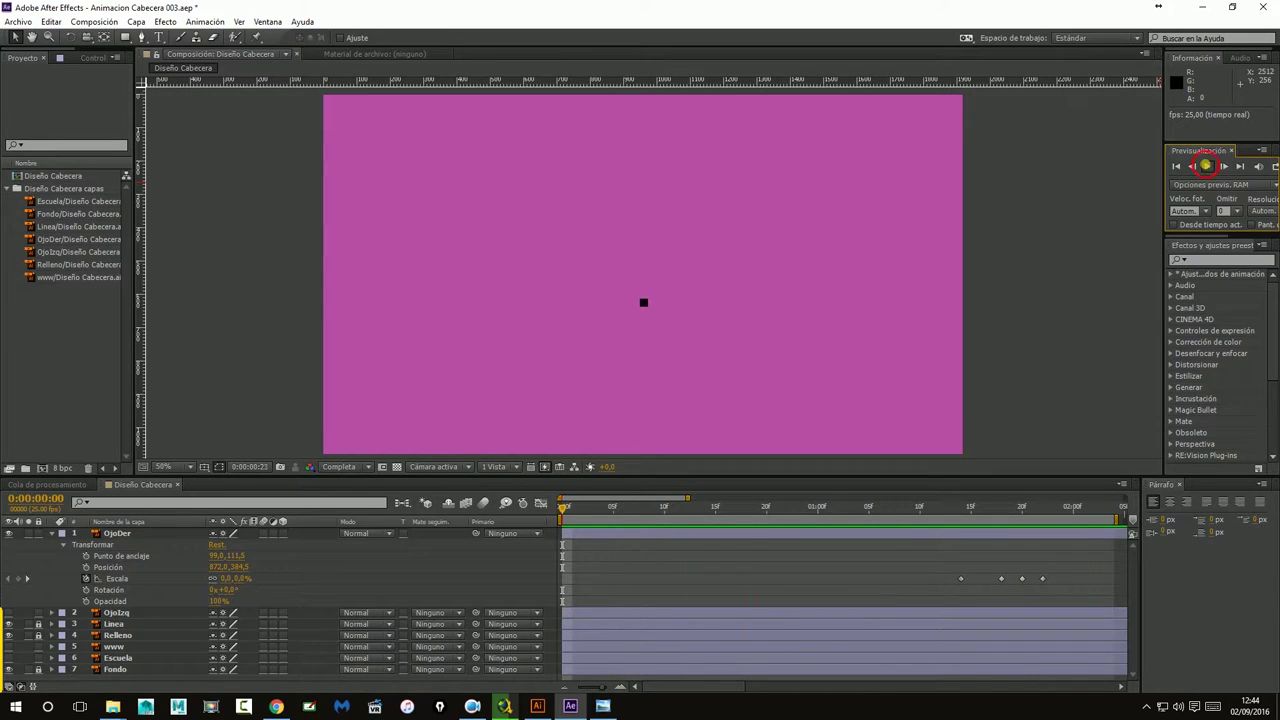
{"action": "left_click", "coordinate": [1206, 166]}
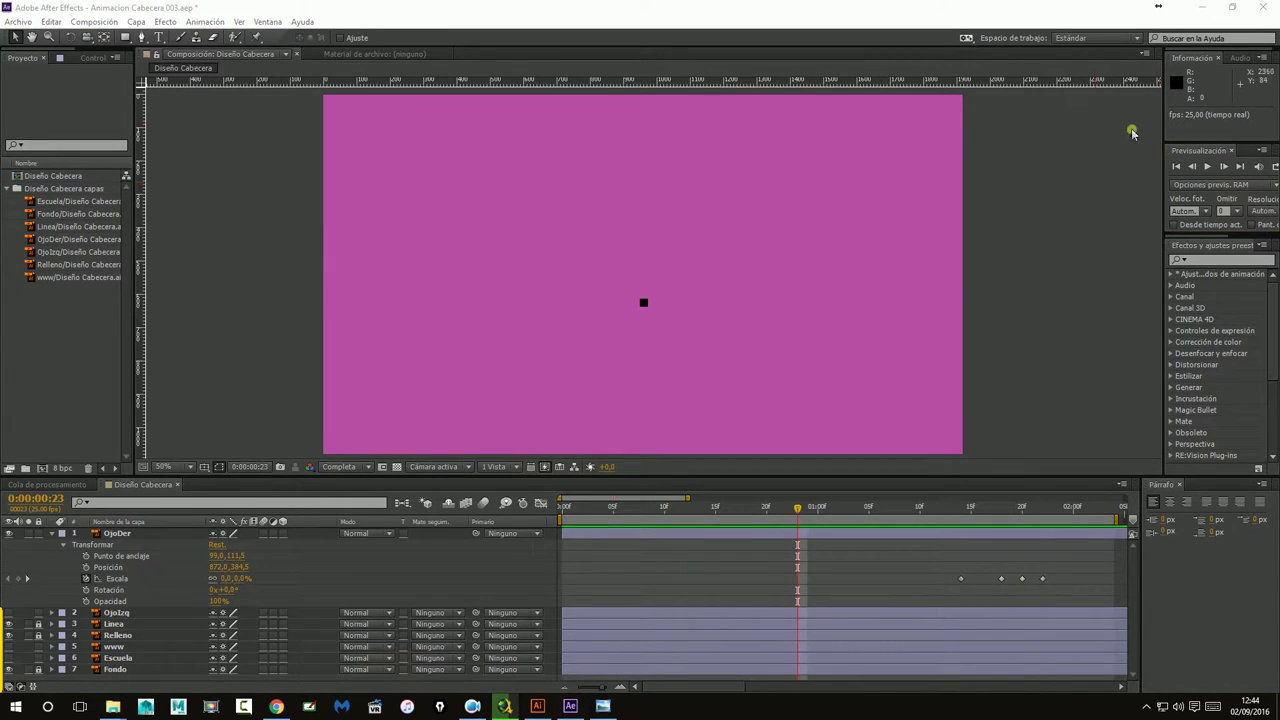
Reselect all four Escala keyframes and replay the preview.
{"action": "left_click", "coordinate": [1207, 167]}
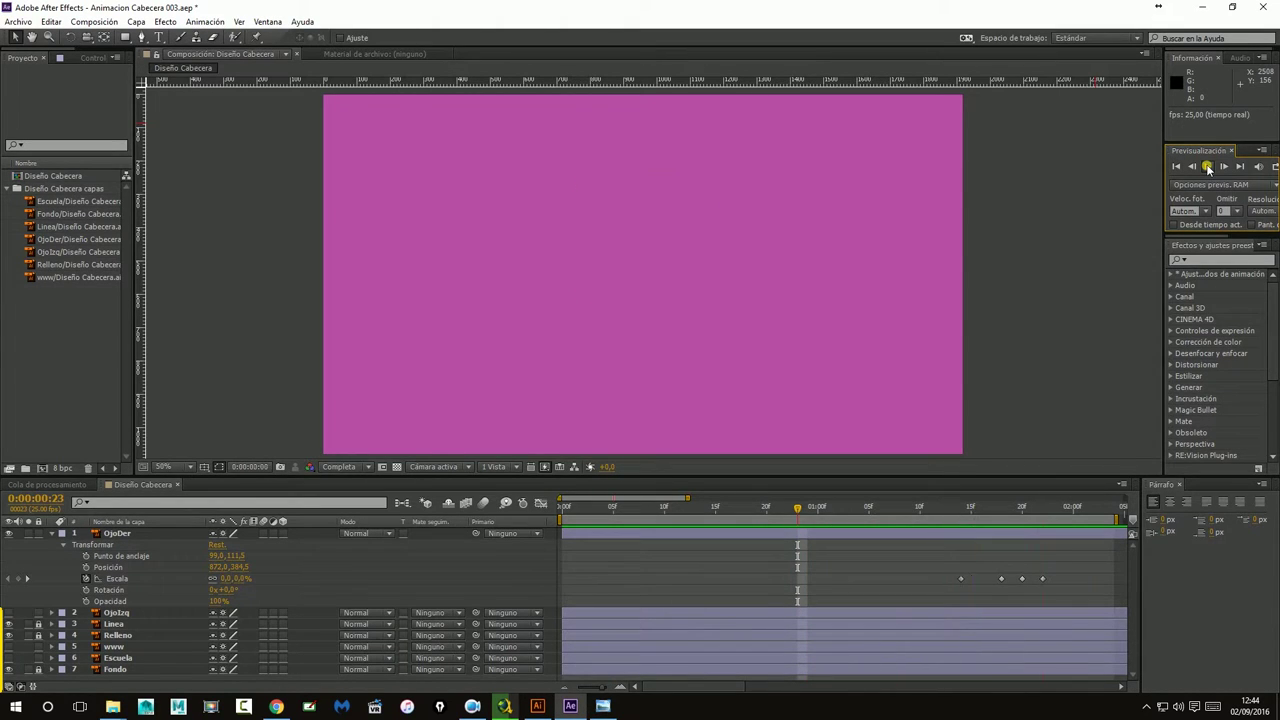
{"action": "left_click", "coordinate": [957, 541]}
{"action": "left_click_drag", "start_coordinate": [942, 550], "coordinate": [1052, 595]}
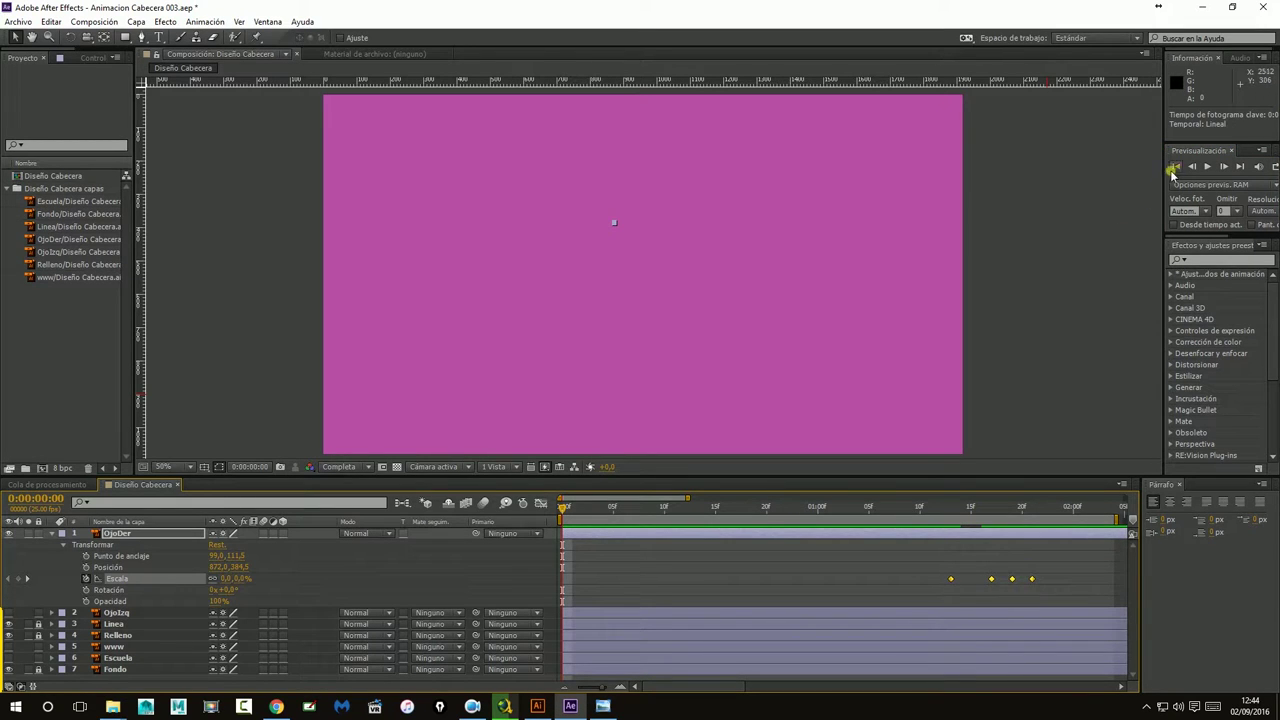
{"action": "left_click", "coordinate": [1206, 167]}
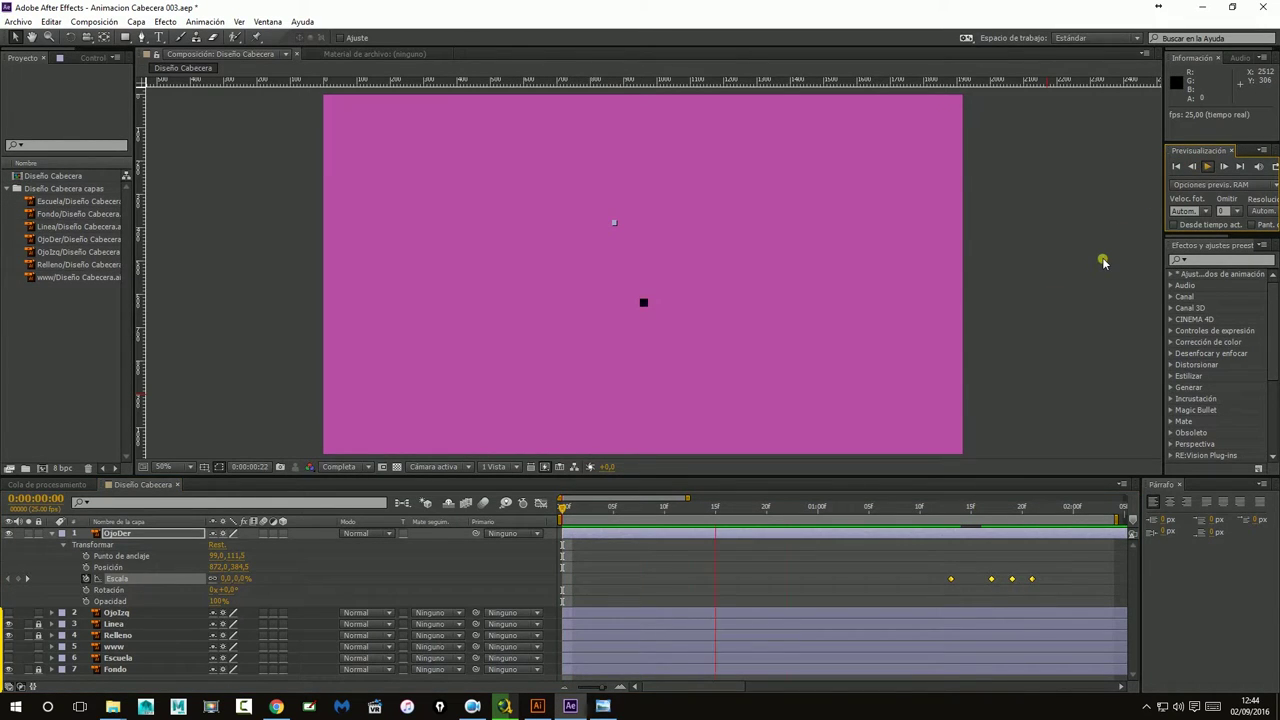
{"action": "left_click", "coordinate": [1081, 228]}
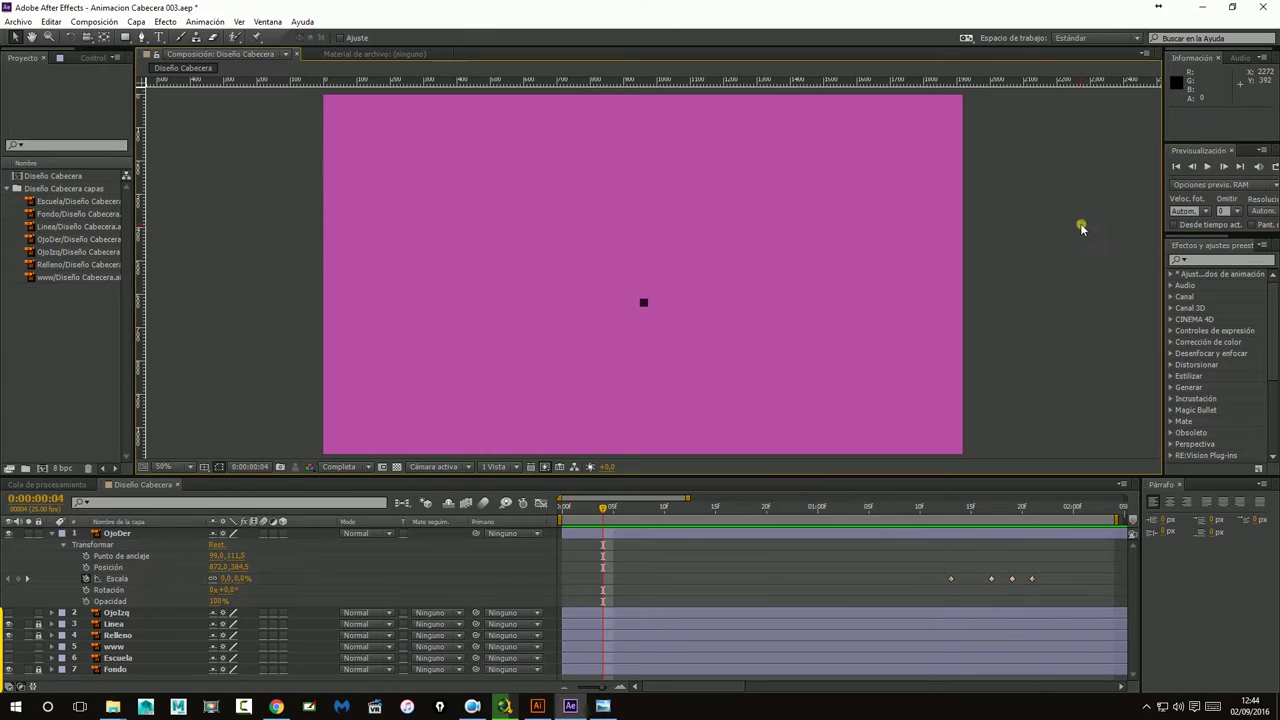
{"action": "left_click", "coordinate": [1205, 168]}
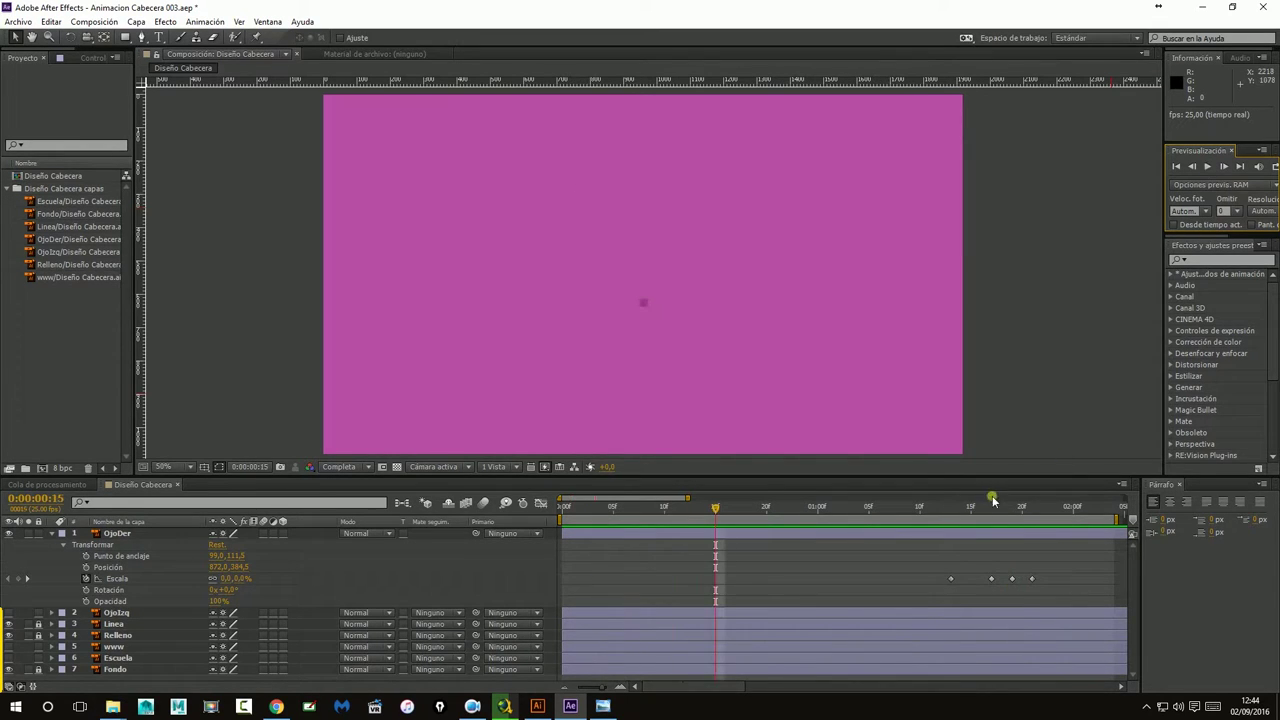
Shift the four Escala keyframes one frame later so the pop-in starts at 0:00:01:14.
{"action": "left_click_drag", "start_coordinate": [924, 556], "coordinate": [1042, 598]}
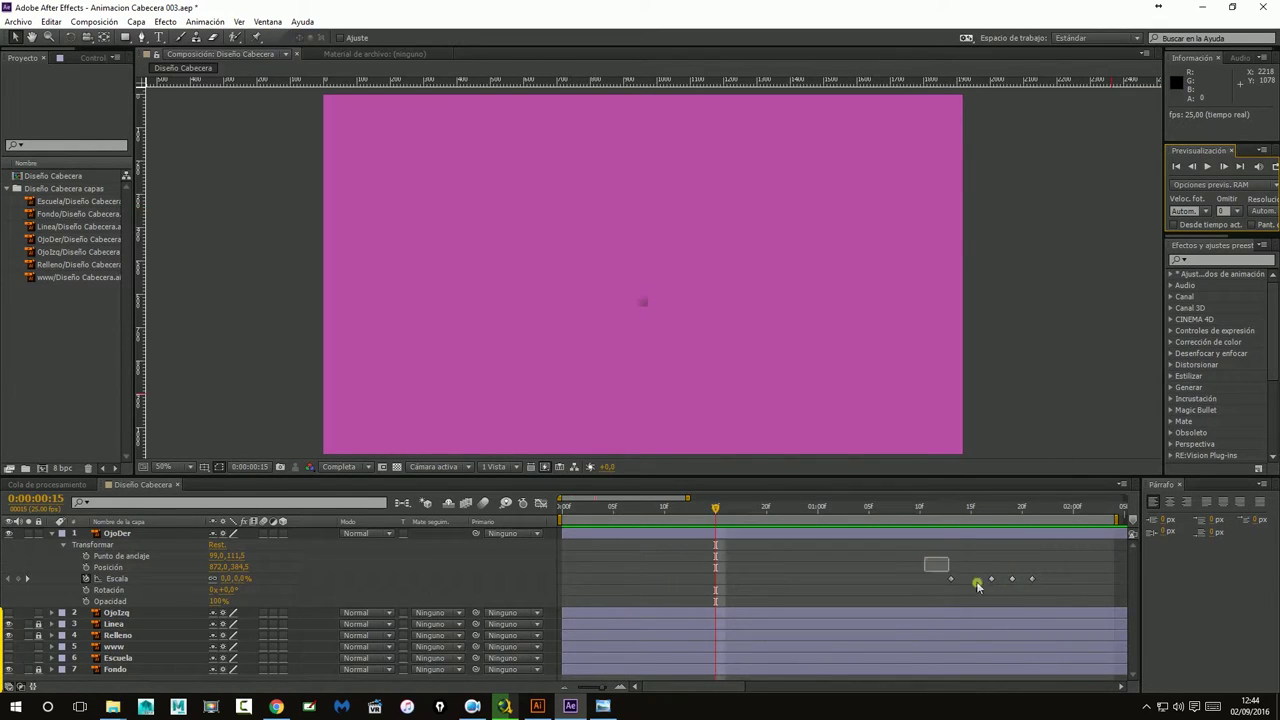
{"action": "left_click", "coordinate": [950, 512]}
{"action": "left_click_drag", "start_coordinate": [950, 514], "coordinate": [960, 514]}
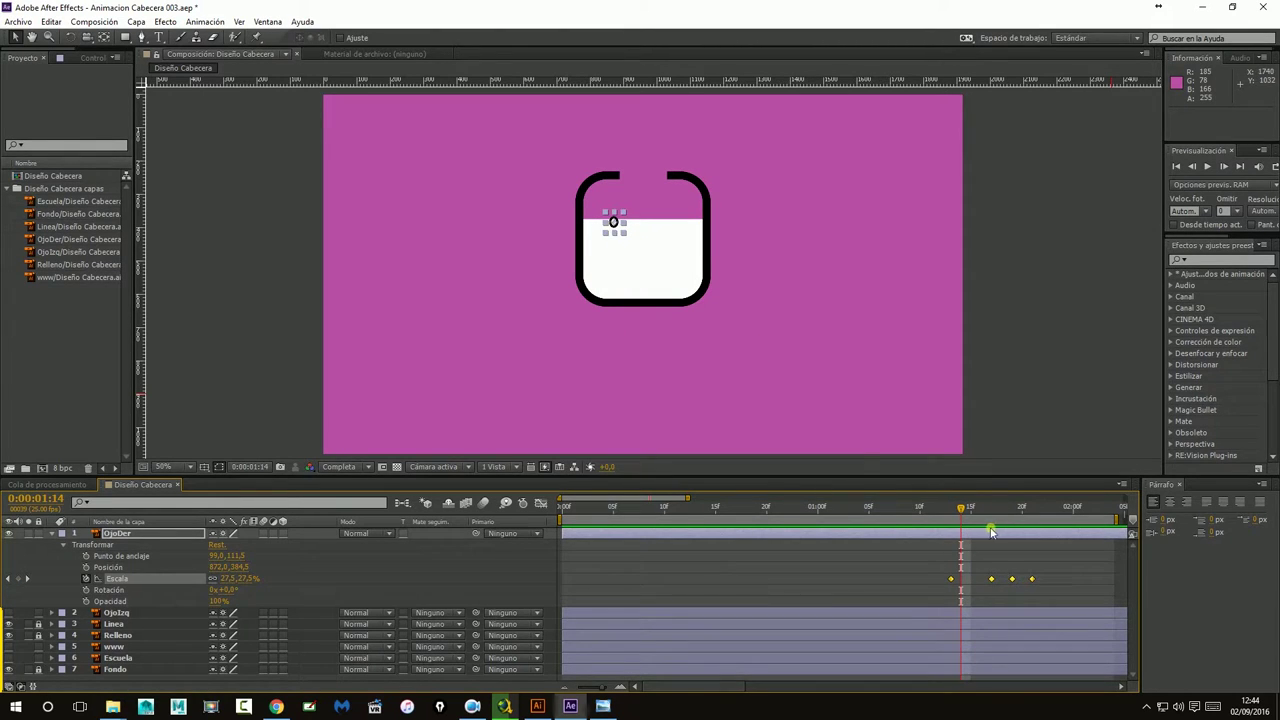
{"action": "left_click_drag", "start_coordinate": [986, 578], "coordinate": [997, 580]}
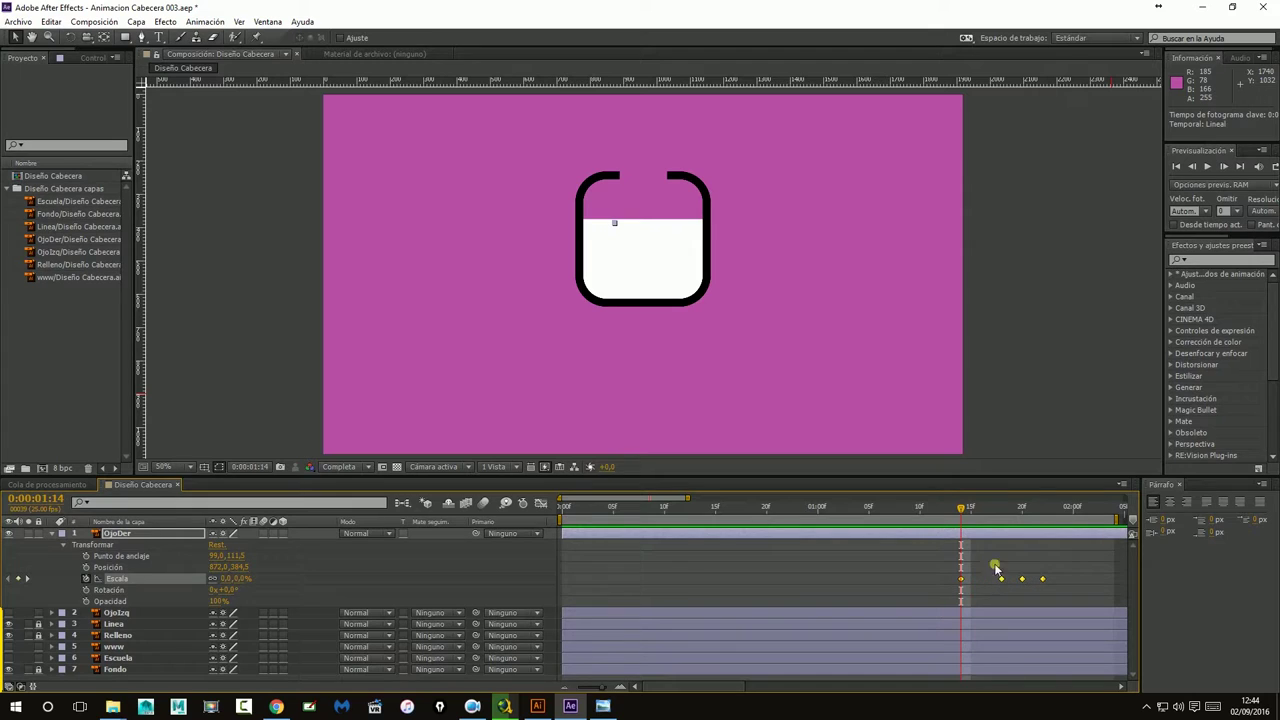
{"action": "left_click_drag", "start_coordinate": [963, 512], "coordinate": [1001, 511]}
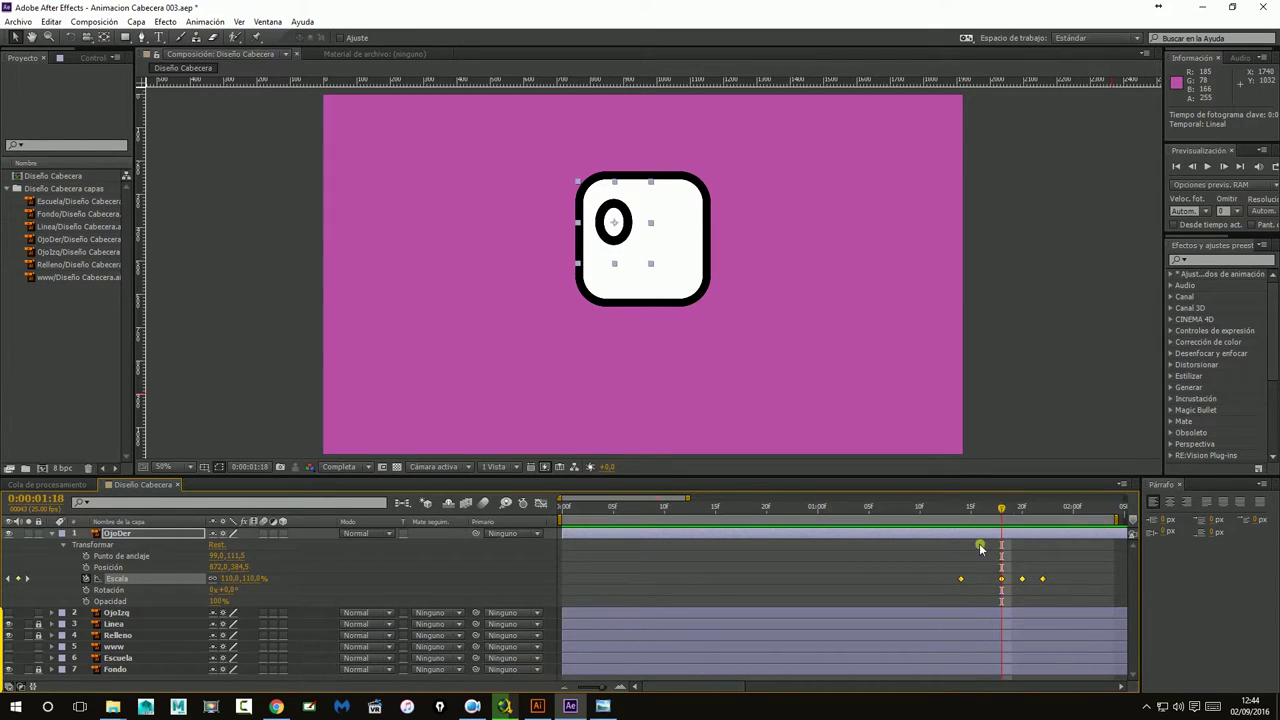
{"action": "left_click", "coordinate": [962, 582]}
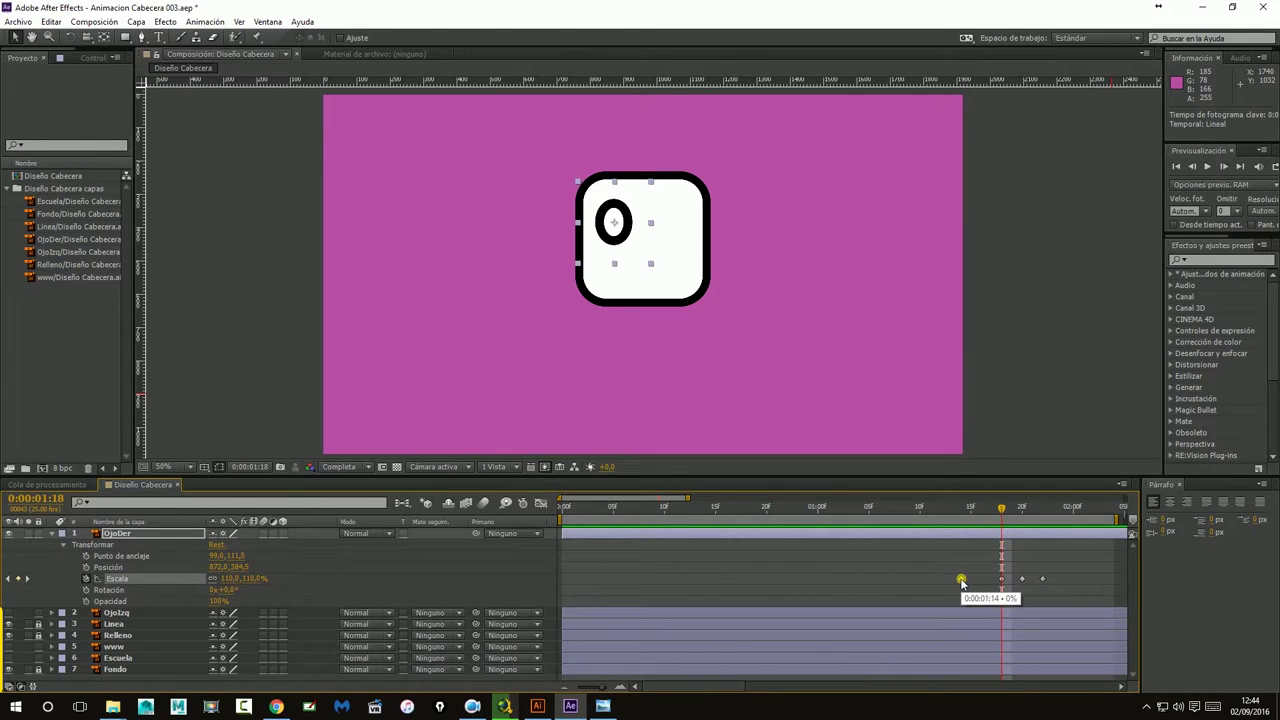
Apply Aceleración suave to the first Escala keyframe and preview from the start.
{"action": "right_click", "coordinate": [961, 582]}
{"action": "mouse_move", "coordinate": [1041, 569]}
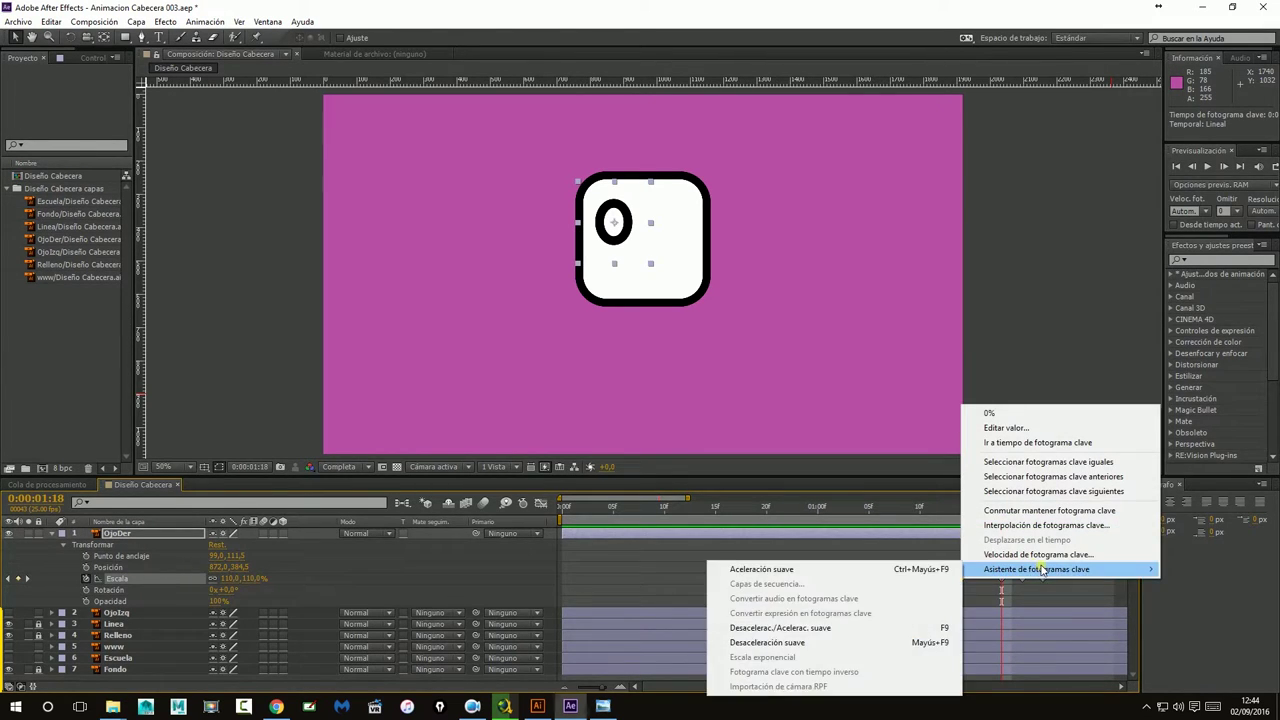
{"action": "left_click", "coordinate": [786, 569]}
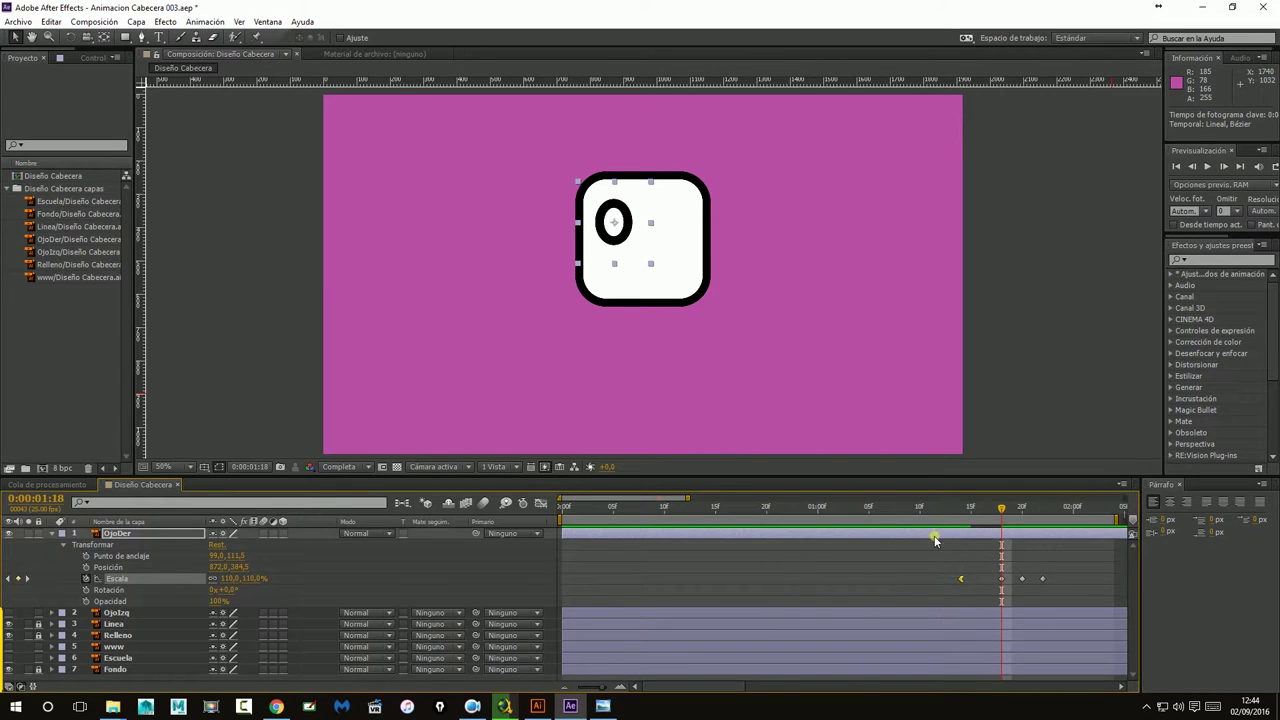
{"action": "left_click_drag", "start_coordinate": [983, 512], "coordinate": [929, 509]}
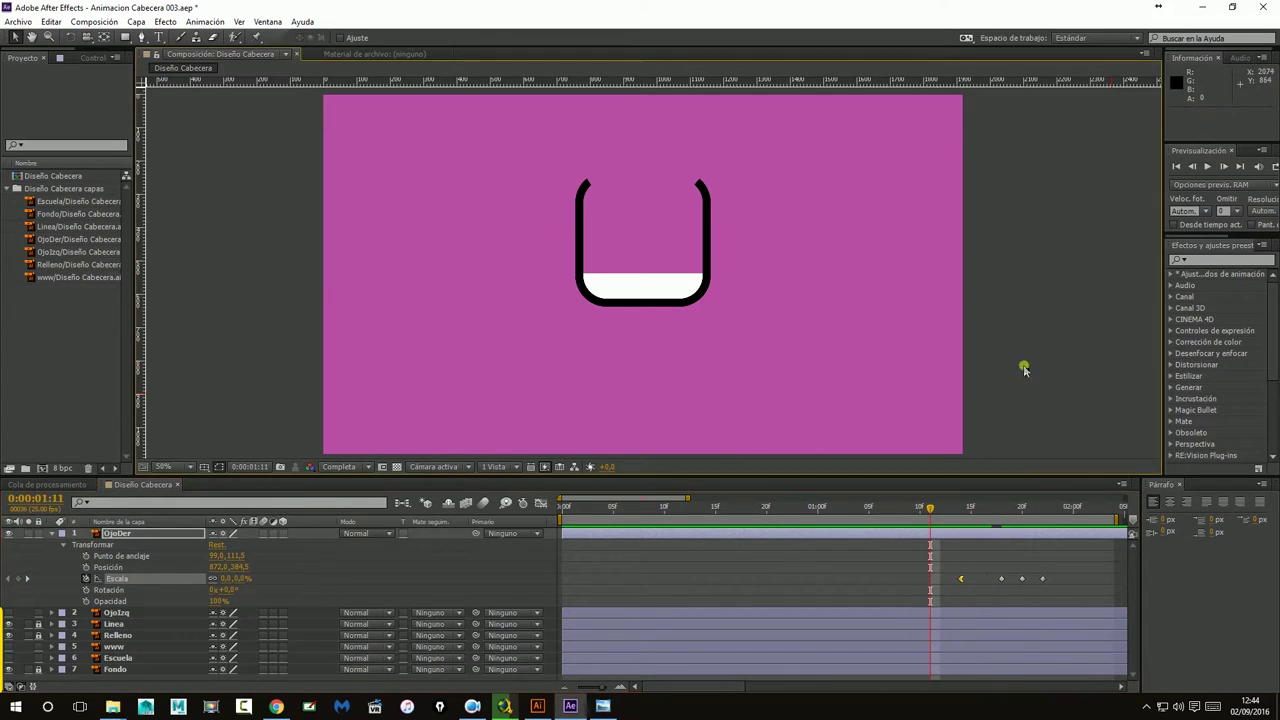
{"action": "left_click", "coordinate": [1177, 166]}
{"action": "left_click", "coordinate": [1207, 166]}
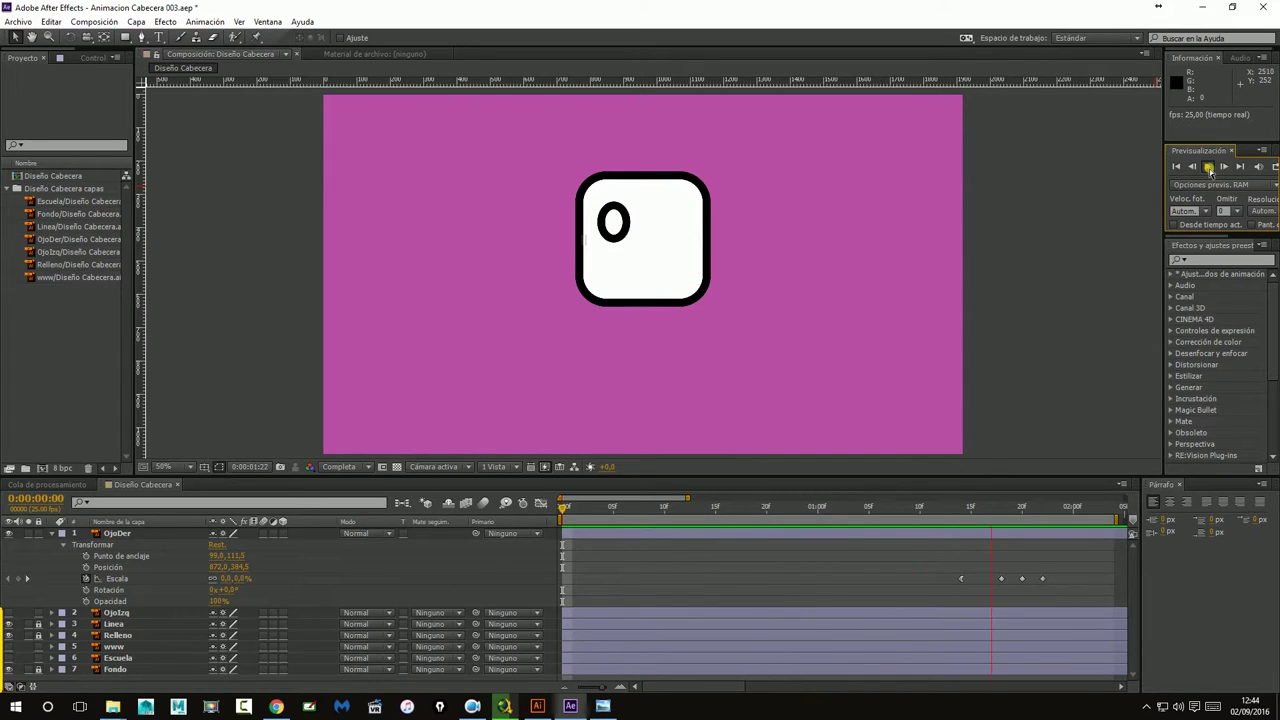
Apply Aceleración suave to the 110% keyframe at 0:00:01:18 and preview the pop-in.
{"action": "mouse_move", "coordinate": [957, 509]}
{"action": "left_mouse_down"}
{"action": "mouse_move", "coordinate": [1023, 513]}
{"action": "mouse_move", "coordinate": [1003, 513]}
{"action": "left_mouse_up"}
{"action": "right_click", "coordinate": [1002, 581]}
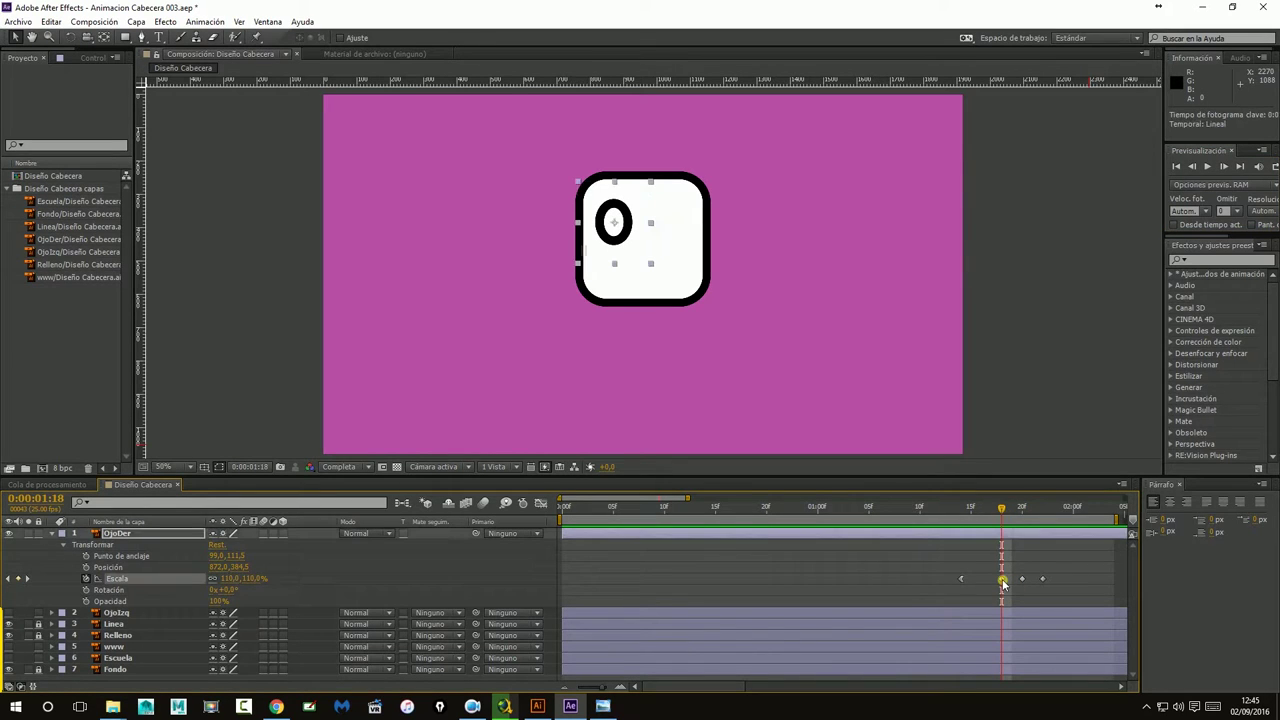
{"action": "mouse_move", "coordinate": [1096, 572]}
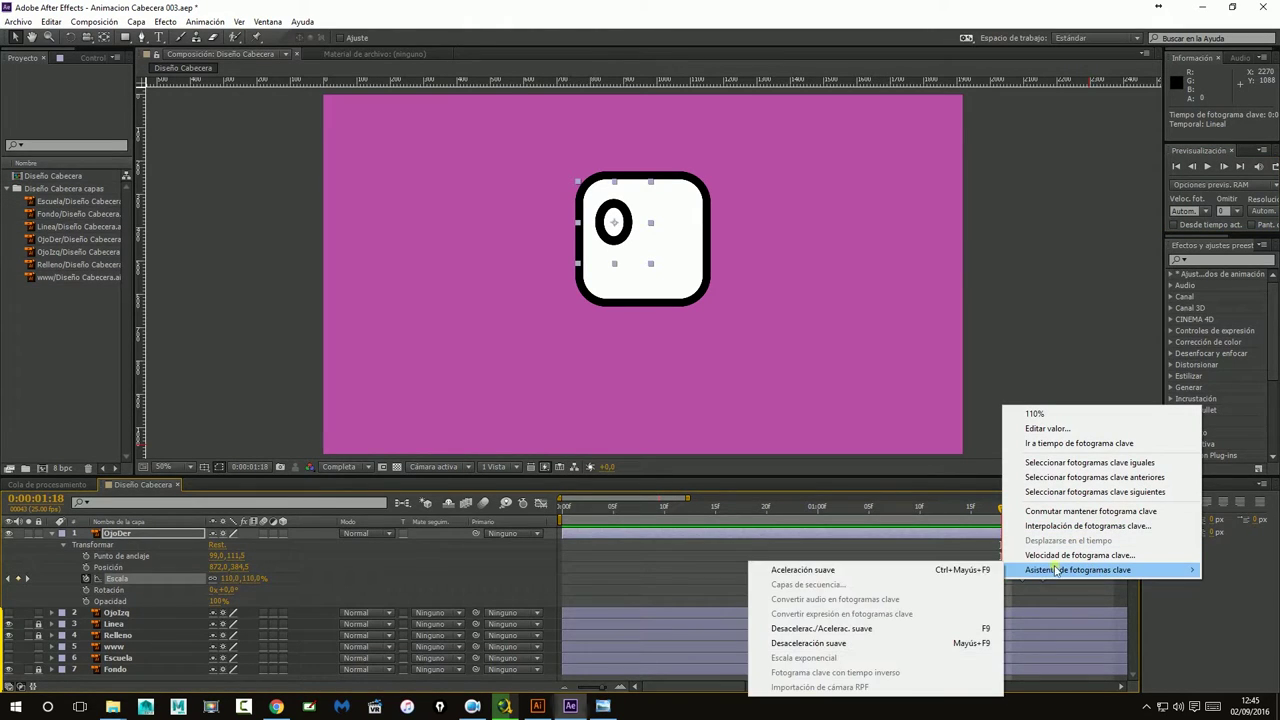
{"action": "left_click", "coordinate": [900, 570]}
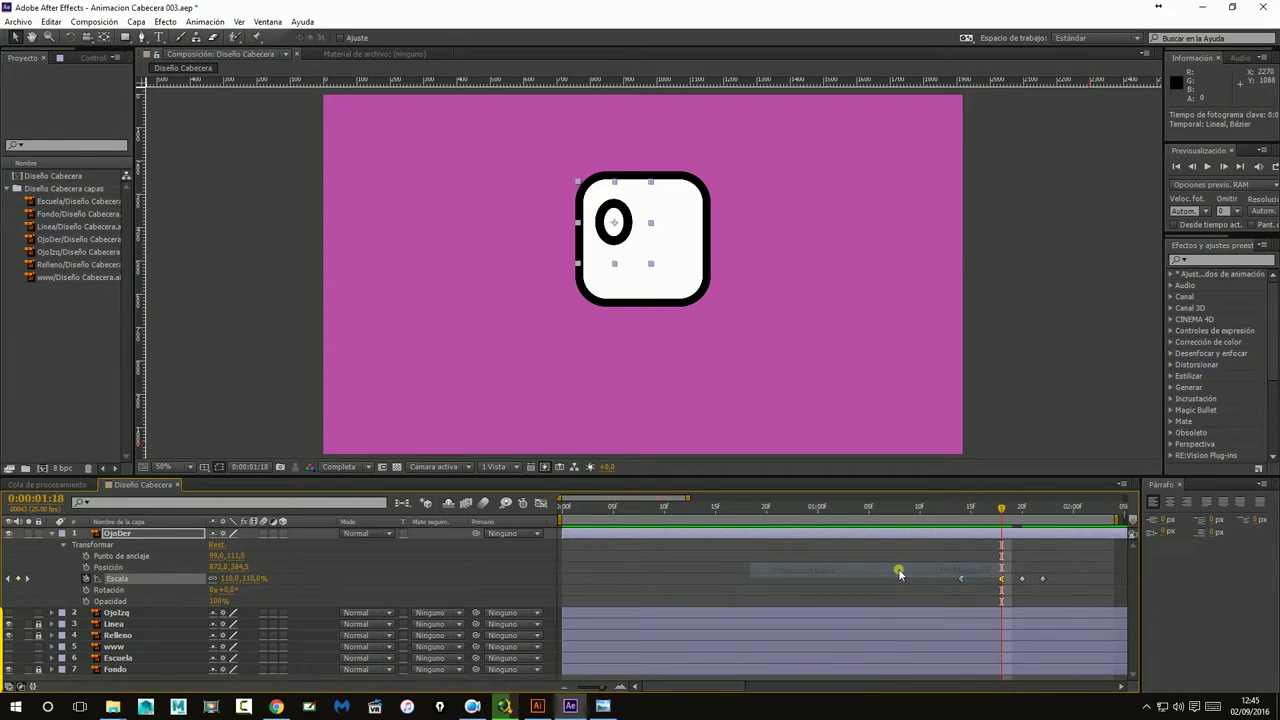
{"action": "left_click", "coordinate": [1061, 339]}
{"action": "left_click", "coordinate": [1175, 166]}
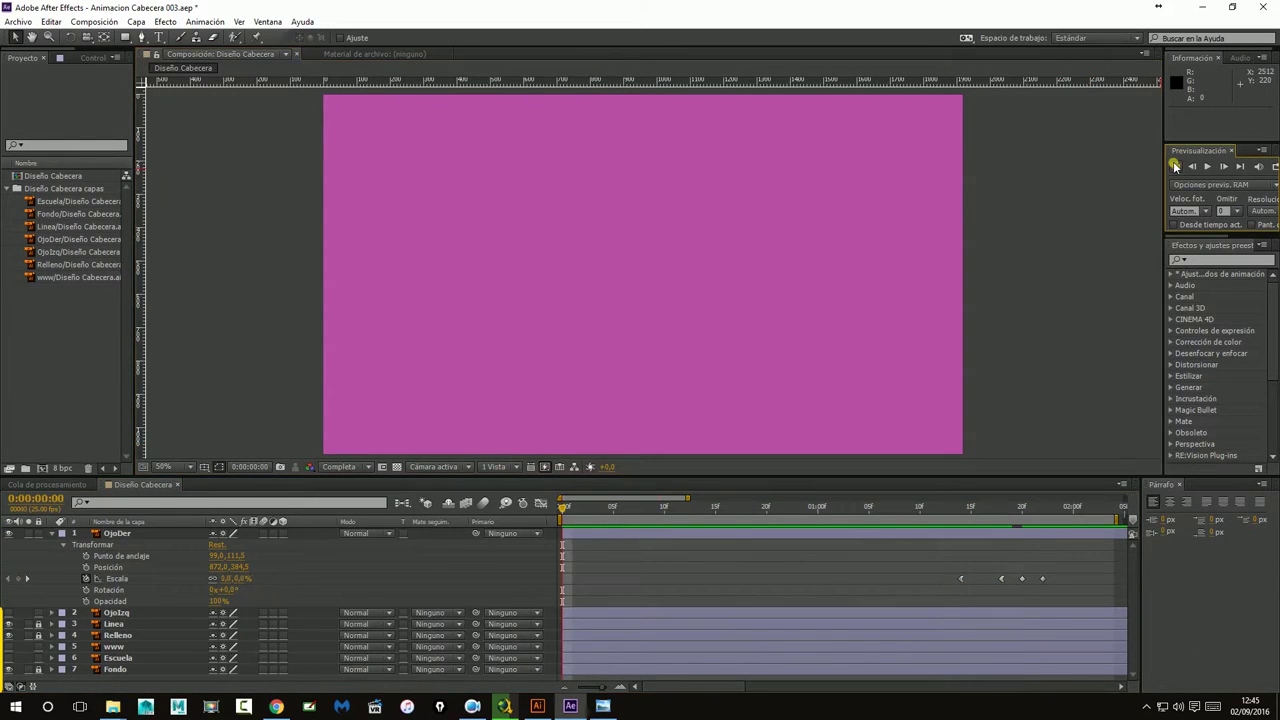
{"action": "left_click", "coordinate": [1220, 167]}
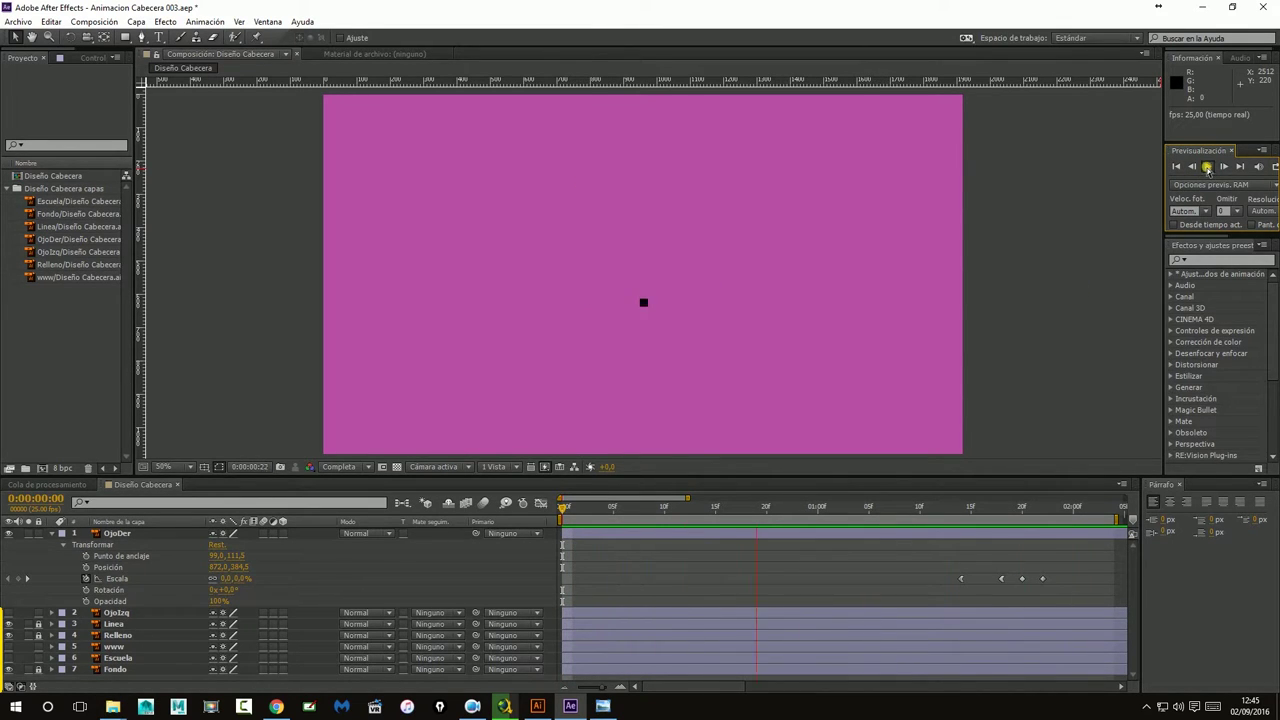
{"action": "left_click", "coordinate": [1207, 168]}
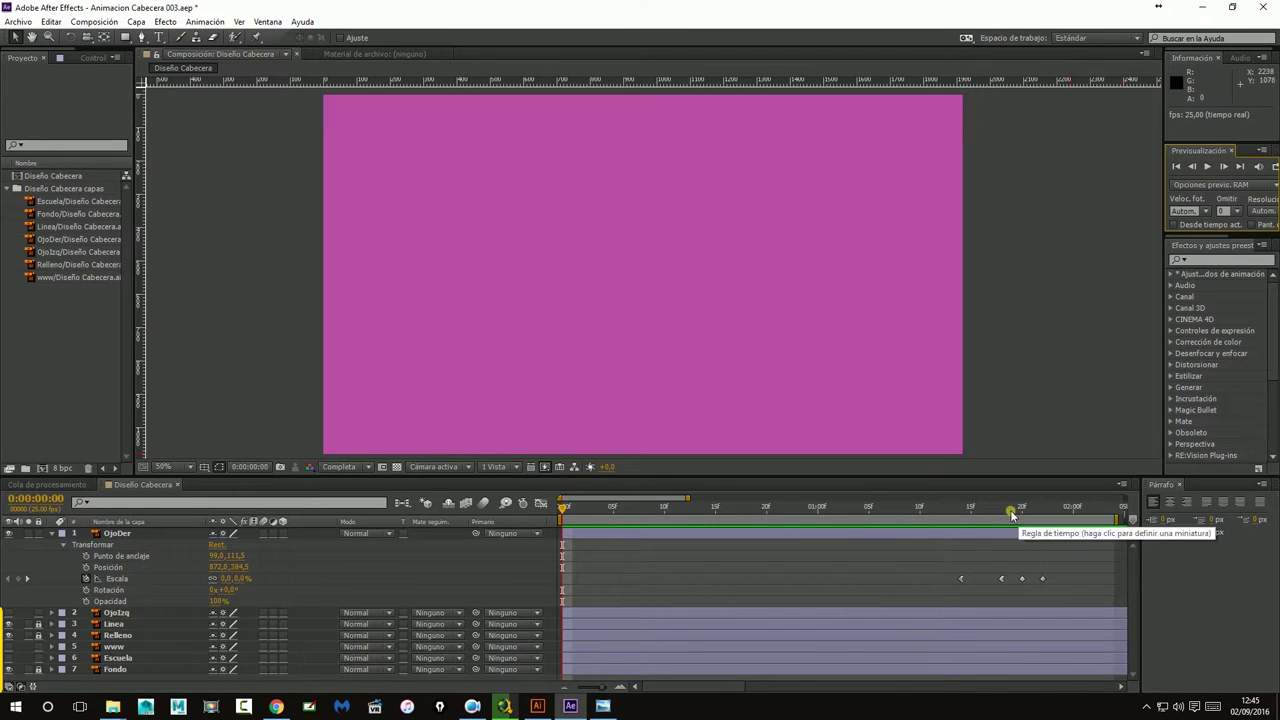
Apply Aceleración suave to the 95% keyframe and preview the animation again.
{"action": "mouse_move", "coordinate": [1012, 508]}
{"action": "left_mouse_down"}
{"action": "mouse_move", "coordinate": [1046, 509]}
{"action": "mouse_move", "coordinate": [1021, 508]}
{"action": "left_mouse_up"}
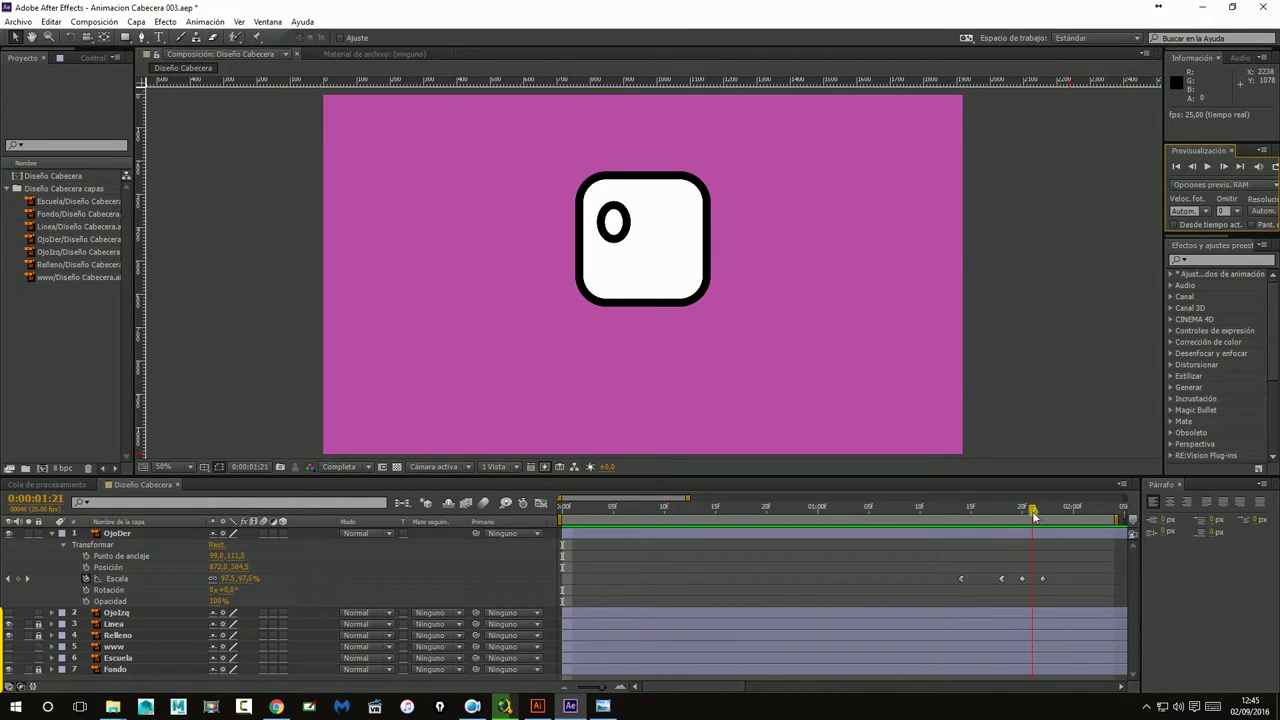
{"action": "right_click", "coordinate": [1022, 579]}
{"action": "mouse_move", "coordinate": [1048, 568]}
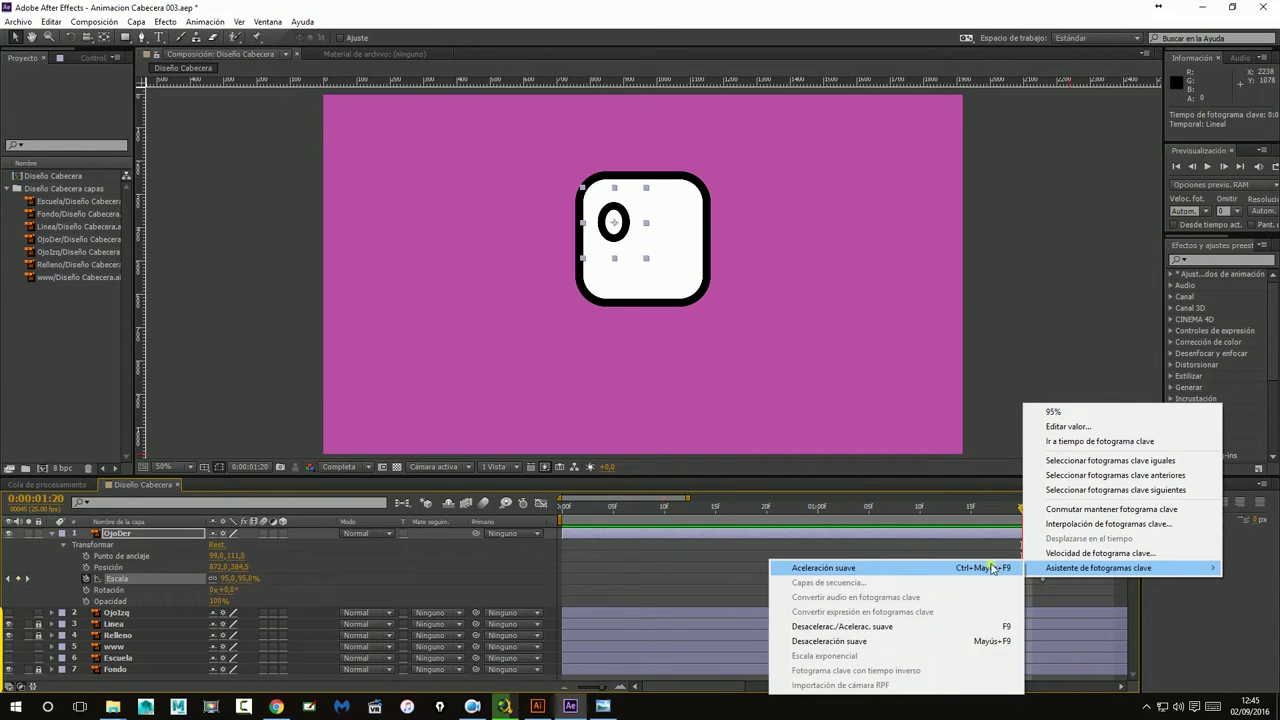
{"action": "left_click", "coordinate": [871, 568]}
{"action": "left_click", "coordinate": [1177, 170]}
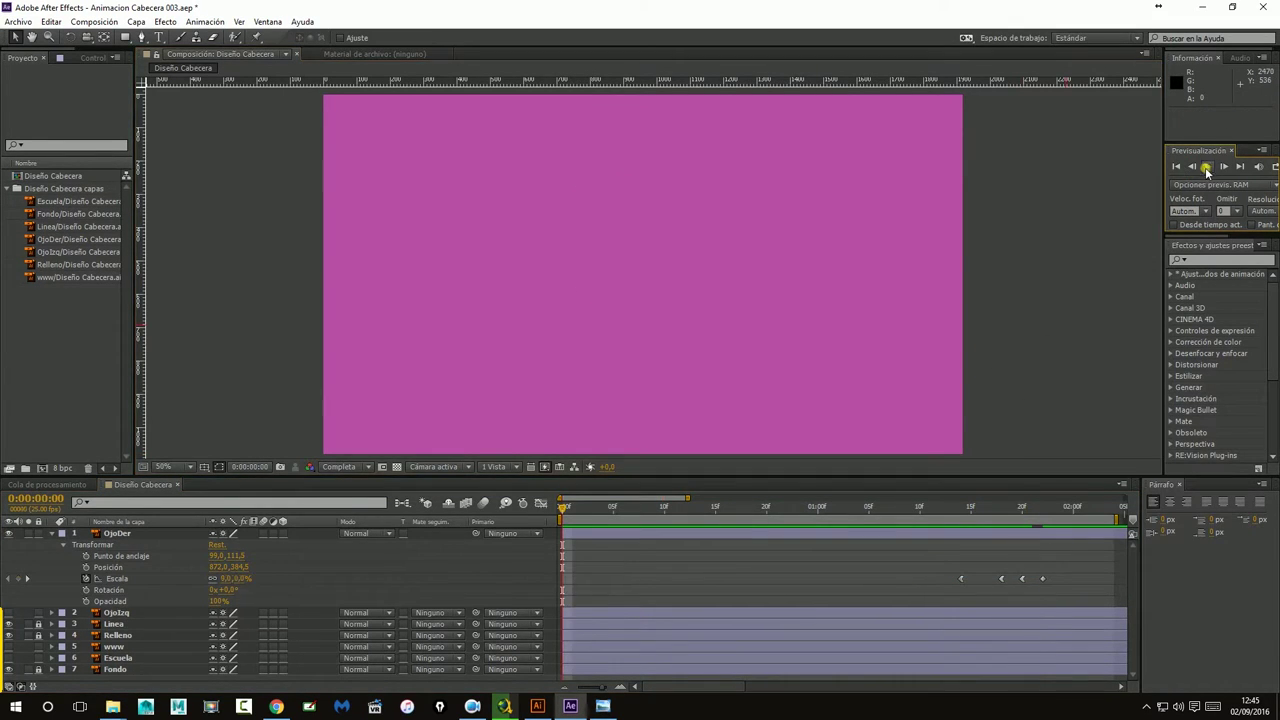
{"action": "left_click", "coordinate": [1206, 168]}
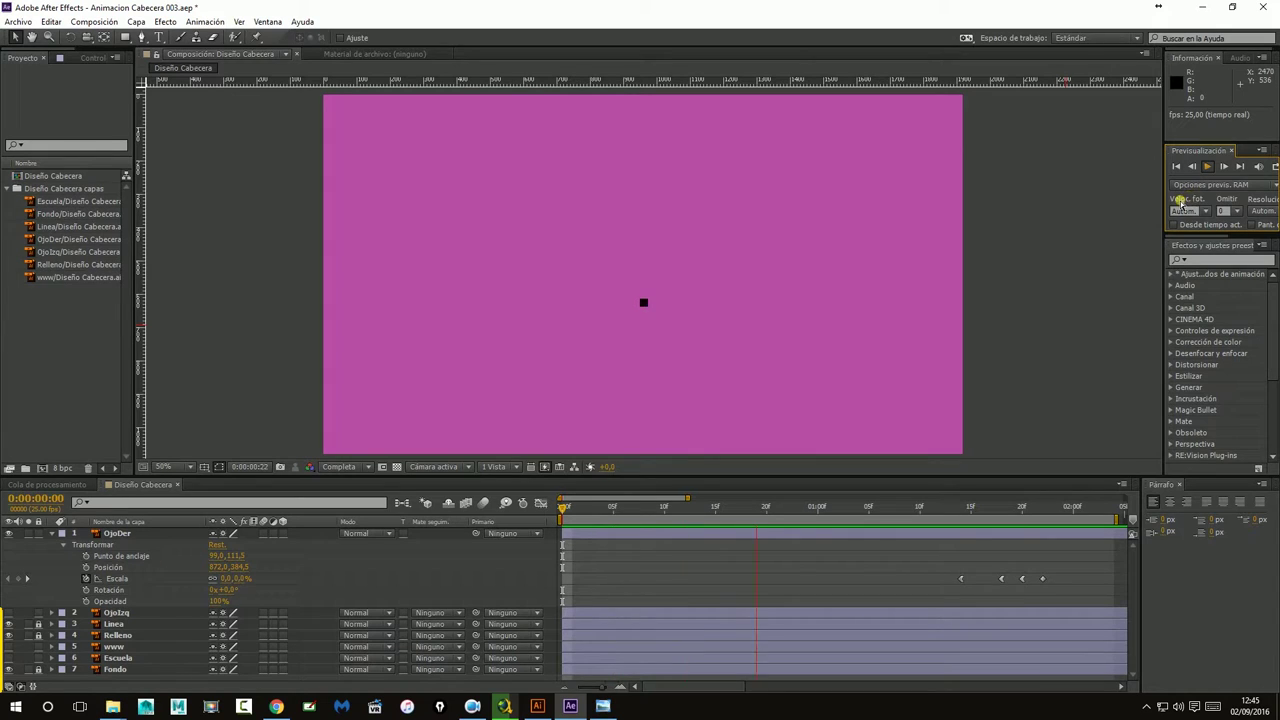
{"action": "left_click", "coordinate": [1208, 166]}
{"action": "left_click", "coordinate": [1021, 579]}
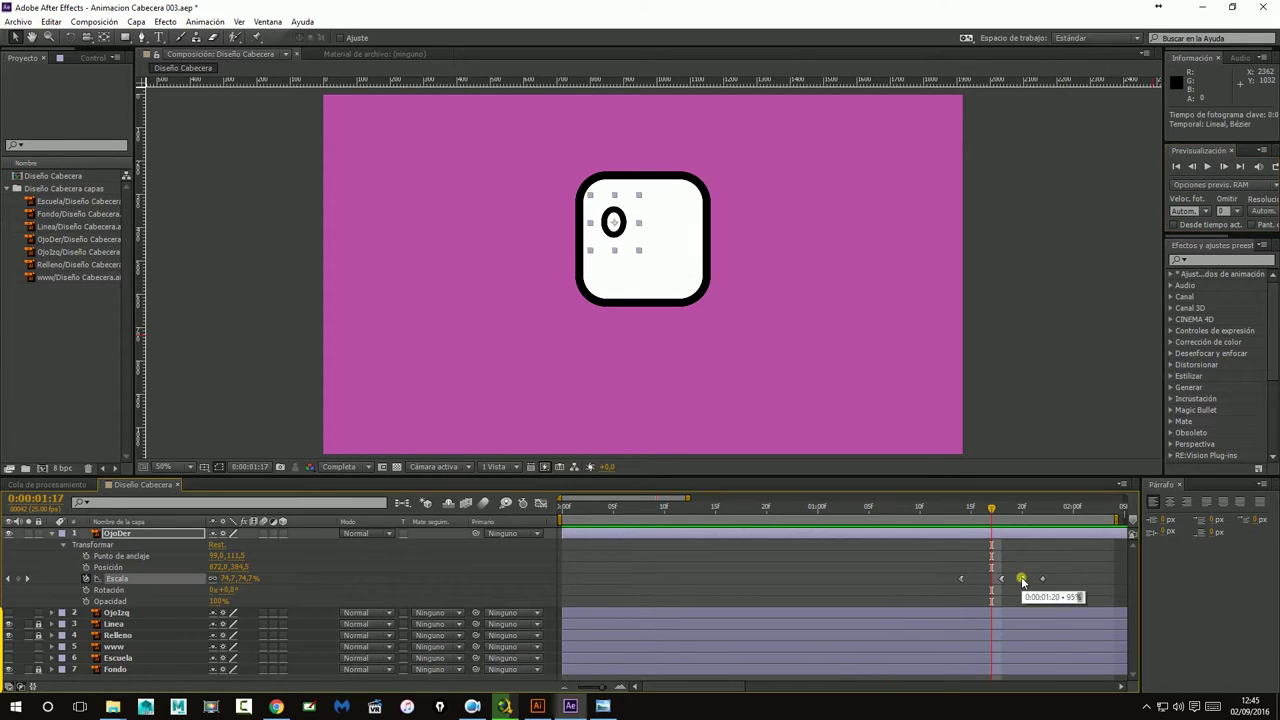
{"action": "right_click", "coordinate": [1021, 579]}
{"action": "left_click", "coordinate": [1080, 553]}
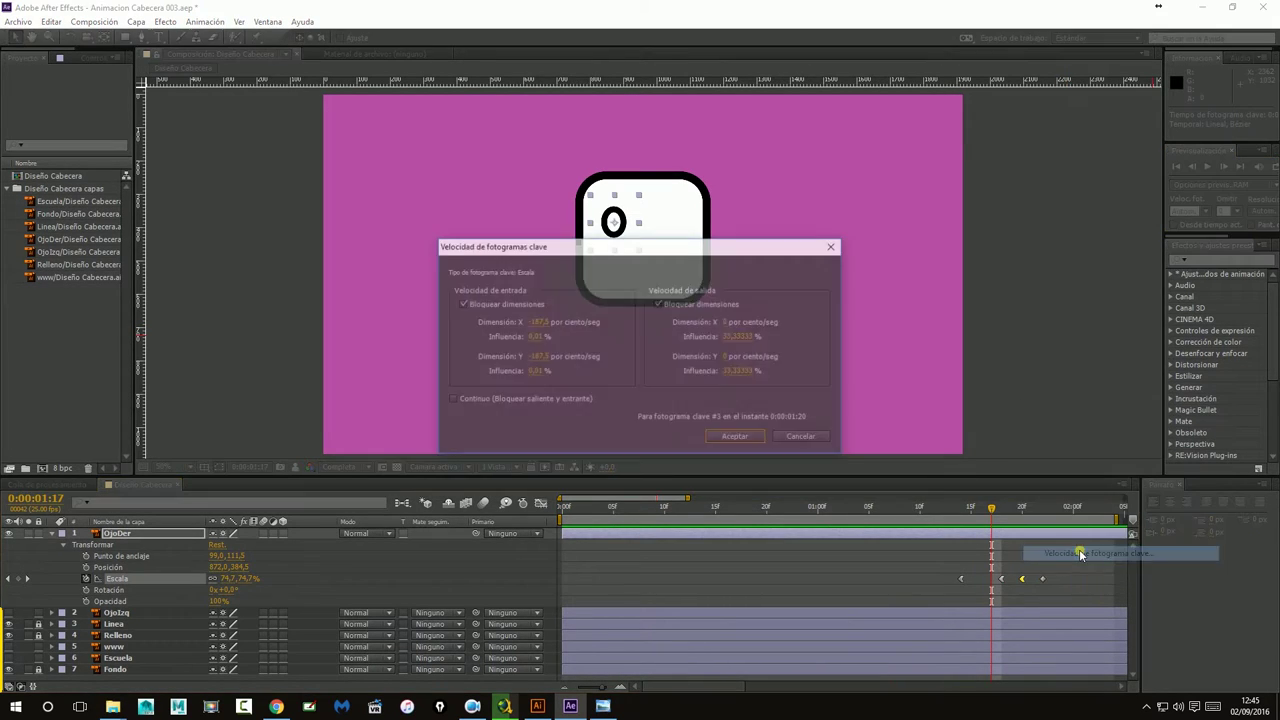
{"action": "left_click", "coordinate": [800, 436]}
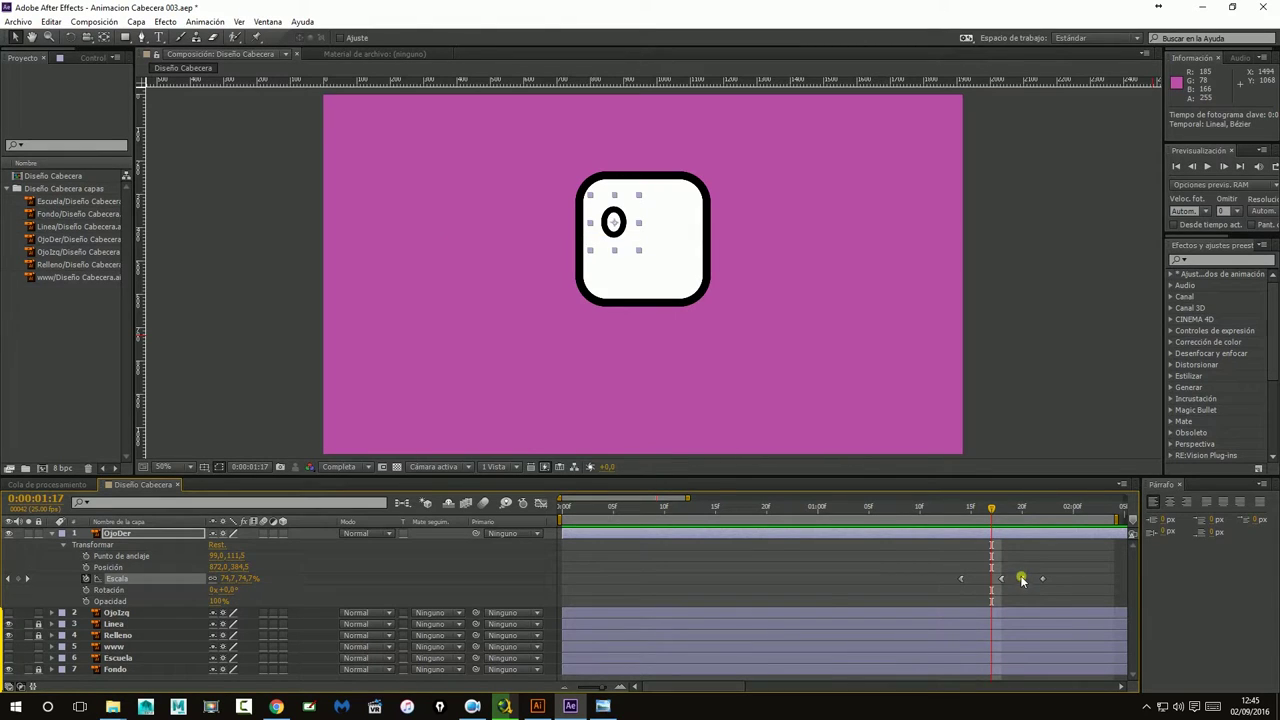
{"action": "left_click_drag", "start_coordinate": [970, 512], "coordinate": [1008, 514]}
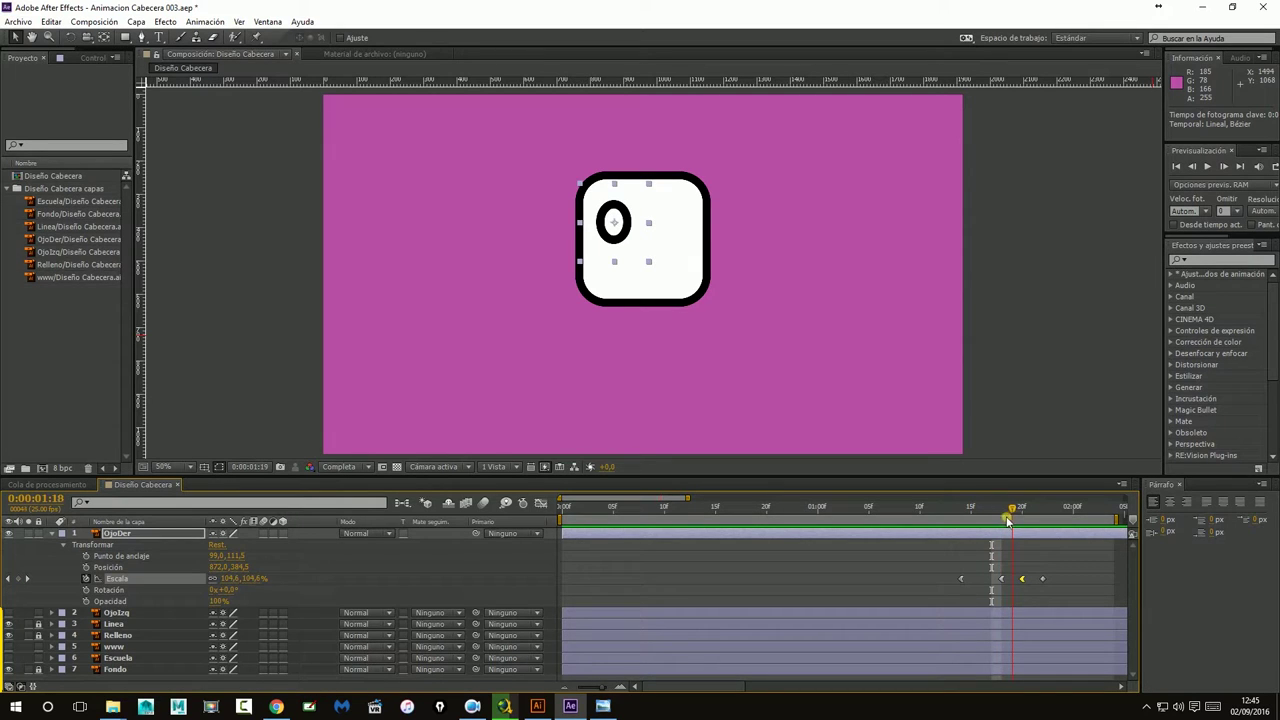
Apply Desaceleración suave to the 110% Escala keyframe at 0:00:01:18.
{"action": "left_click_drag", "start_coordinate": [1008, 520], "coordinate": [1001, 514]}
{"action": "left_click_drag", "start_coordinate": [1021, 578], "coordinate": [1013, 578]}
{"action": "right_click", "coordinate": [1002, 583]}
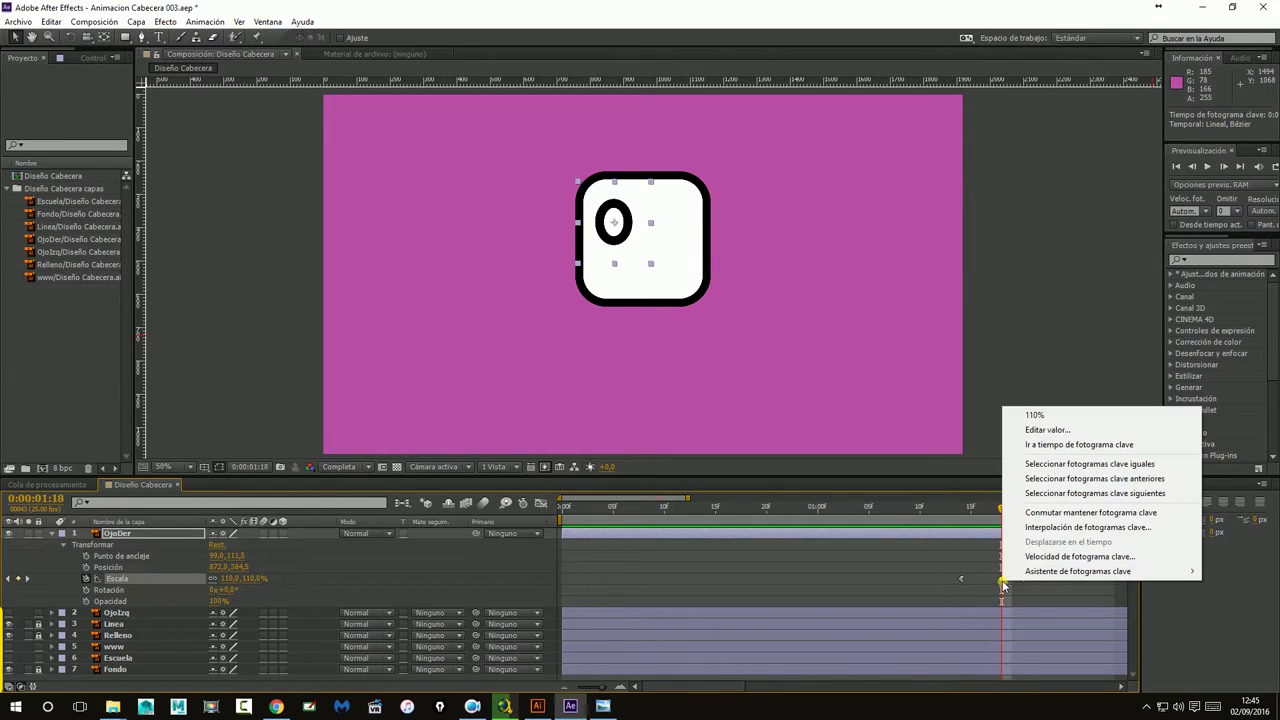
{"action": "mouse_move", "coordinate": [1053, 575]}
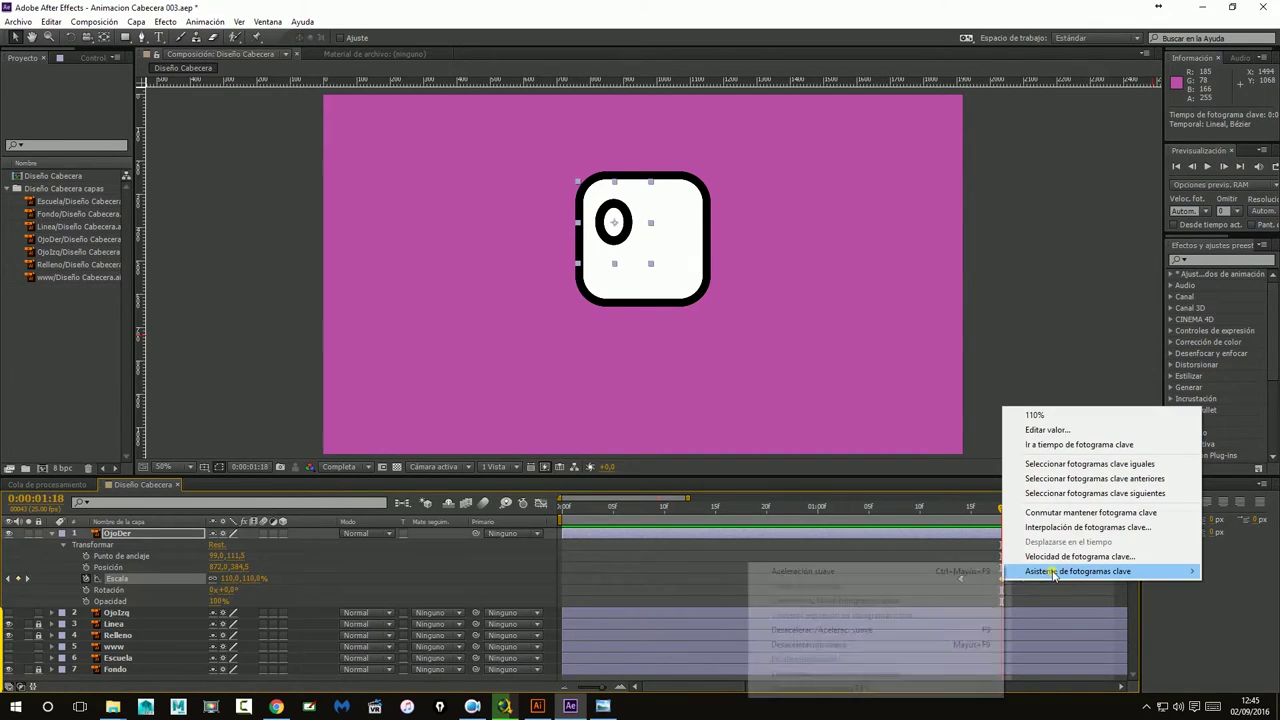
{"action": "left_click", "coordinate": [858, 644]}
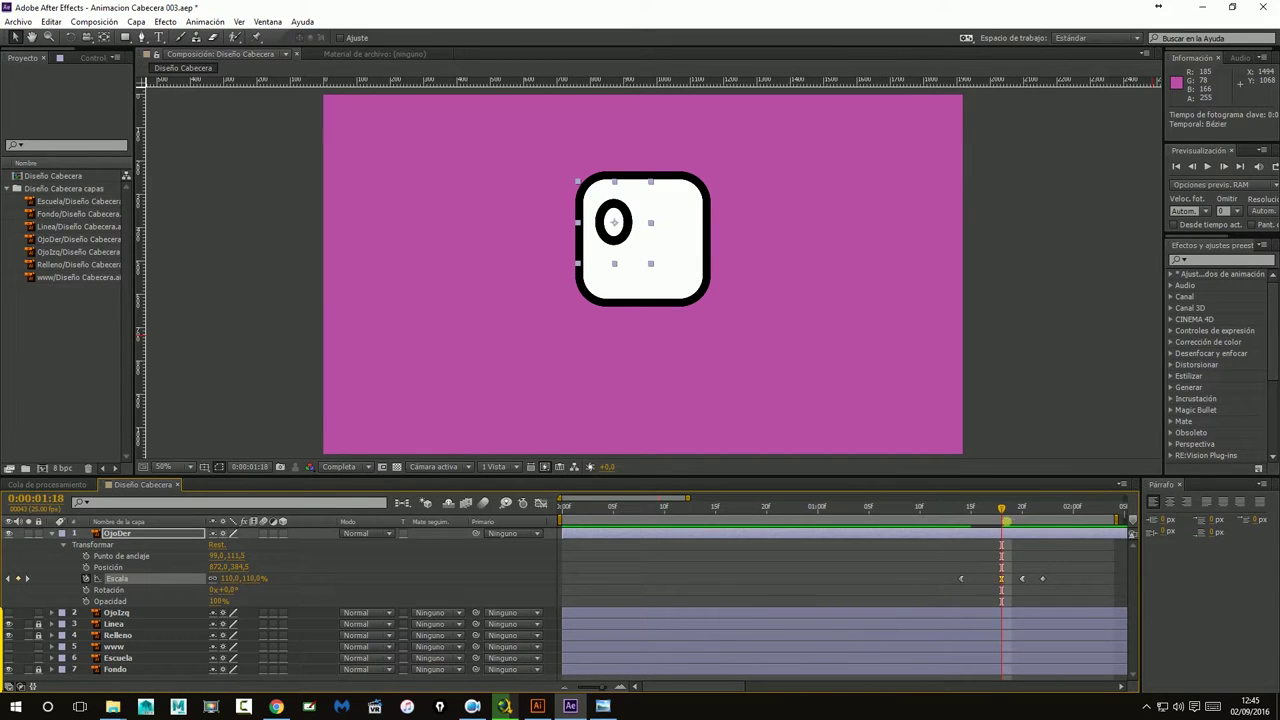
Scrub to check the motion, then preview the face animation from the first frame.
{"action": "left_click_drag", "start_coordinate": [995, 514], "coordinate": [1065, 518]}
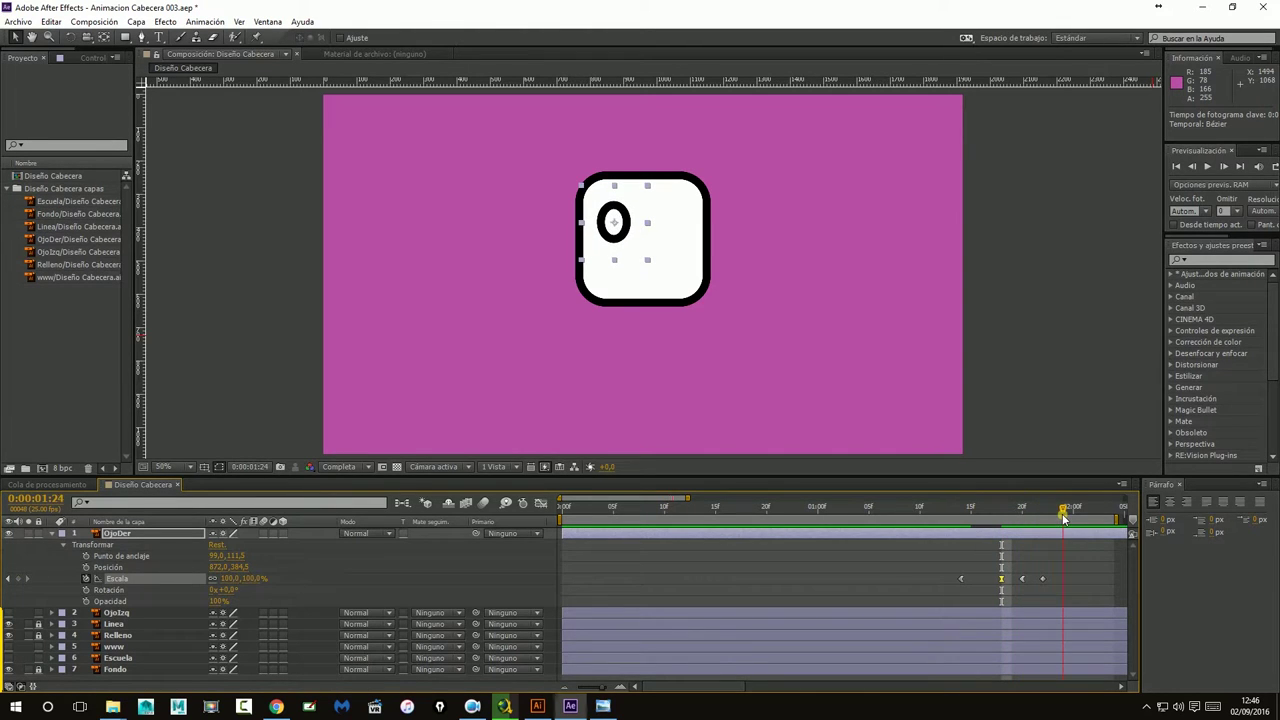
{"action": "left_click", "coordinate": [1066, 383]}
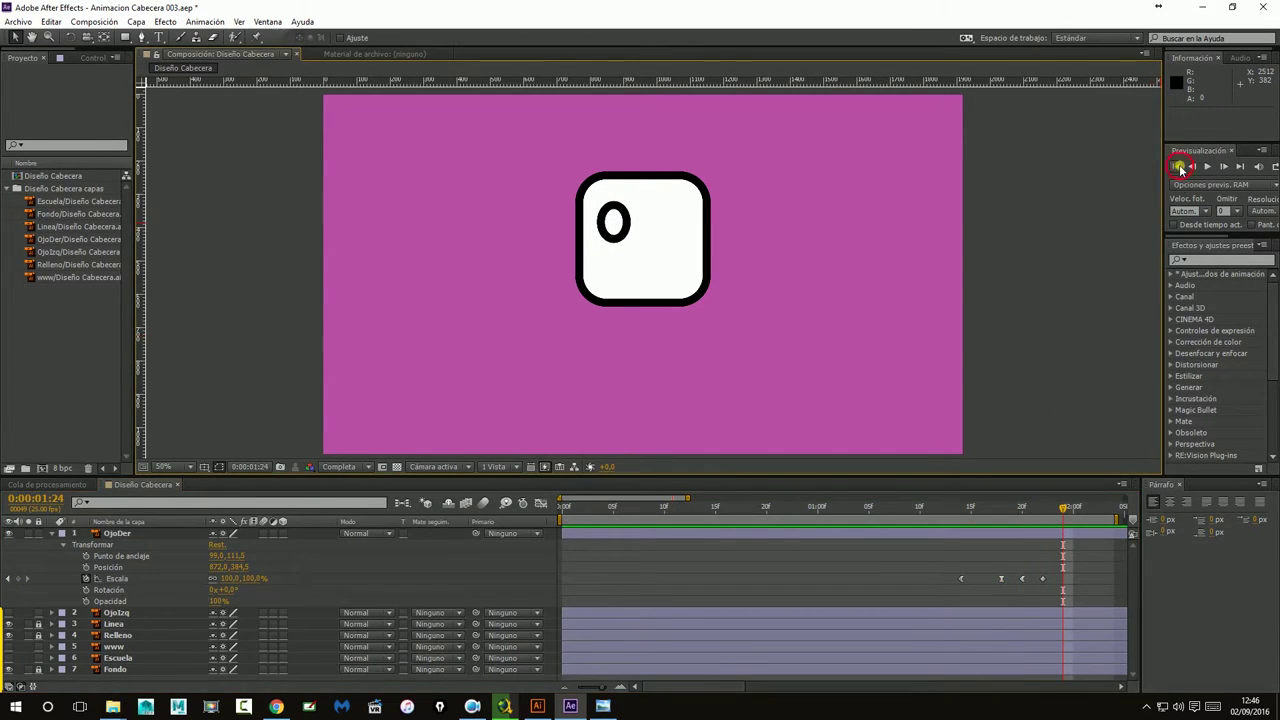
{"action": "left_click", "coordinate": [1180, 168]}
{"action": "left_click", "coordinate": [1208, 167]}
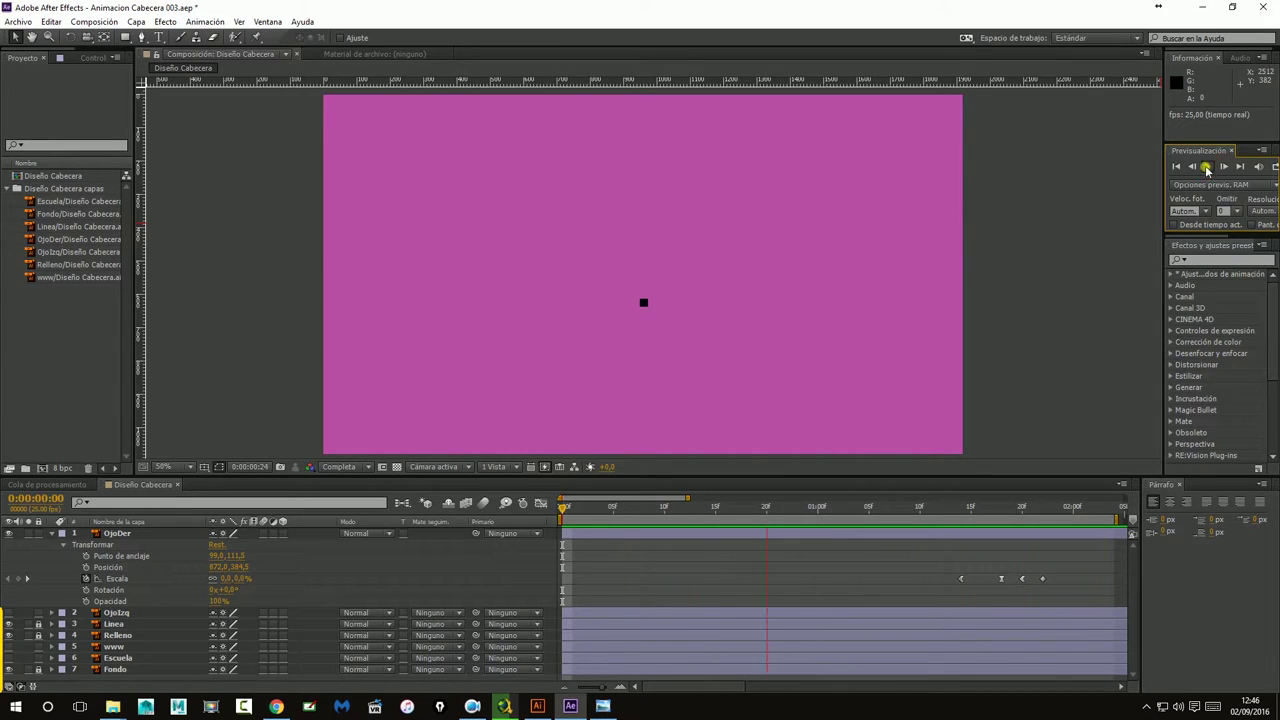
Apply smooth easing to OjoDer's Escala keyframes, reselecting the 110% overshoot key.
{"action": "left_click", "coordinate": [1035, 603]}
{"action": "right_click", "coordinate": [1004, 582]}
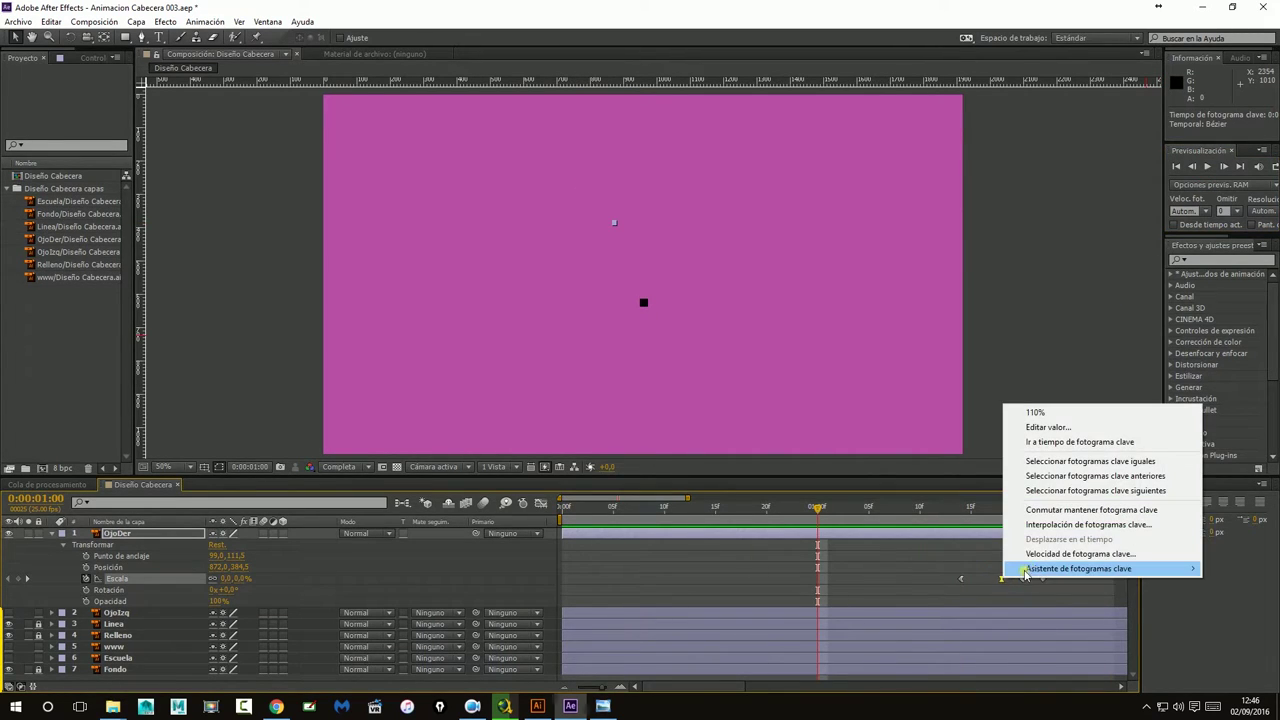
{"action": "mouse_move", "coordinate": [1030, 569]}
{"action": "left_click", "coordinate": [925, 568]}
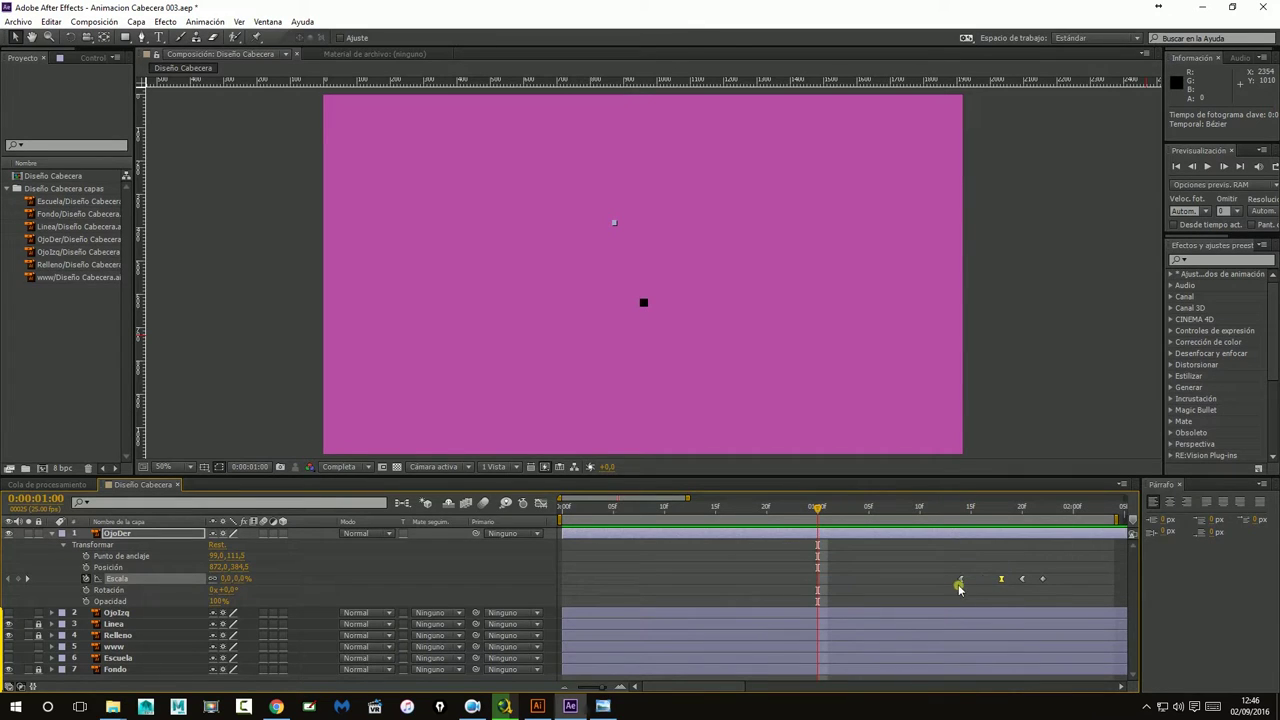
{"action": "right_click", "coordinate": [998, 580]}
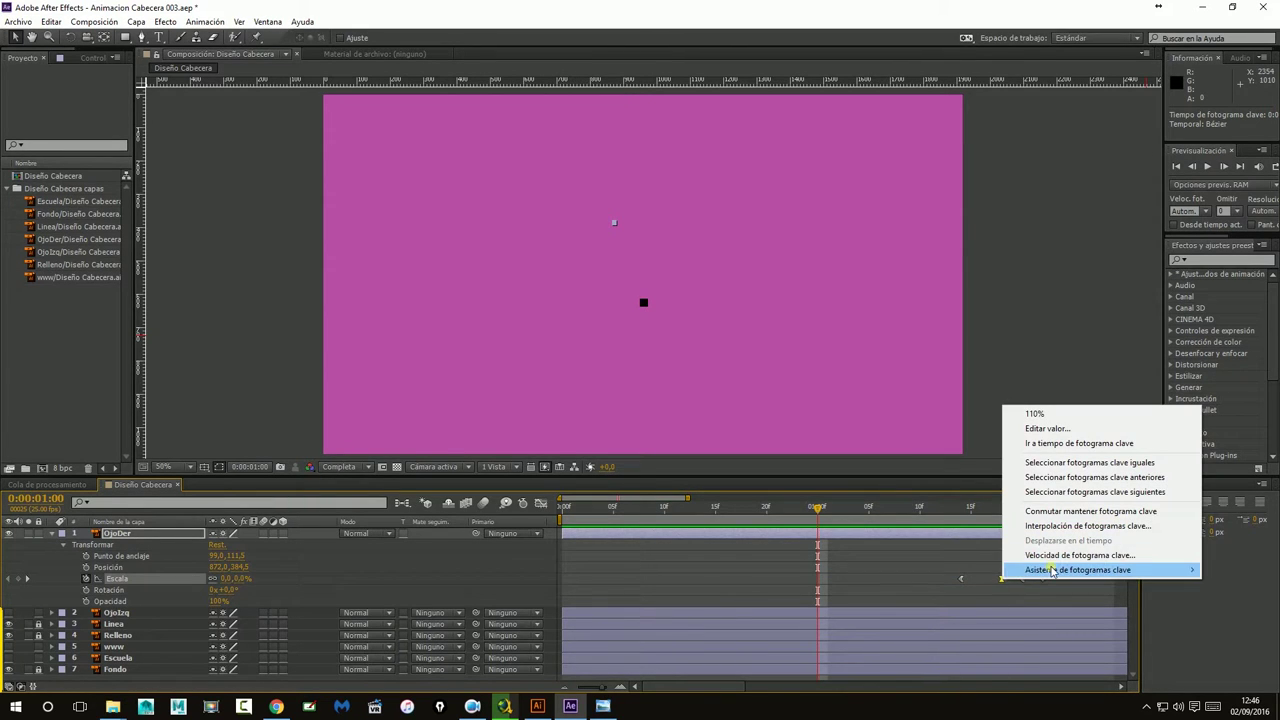
{"action": "mouse_move", "coordinate": [1048, 570]}
{"action": "left_click", "coordinate": [900, 572]}
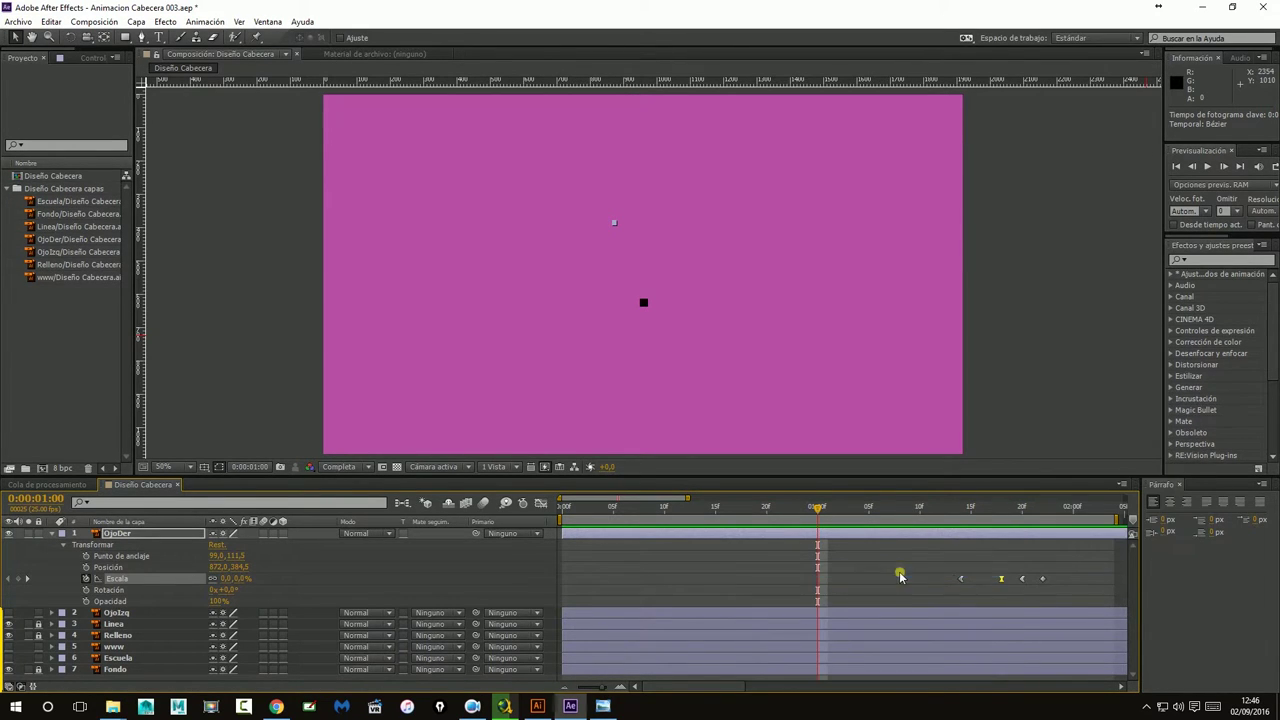
{"action": "left_click", "coordinate": [1001, 578]}
{"action": "key", "text": "k"}
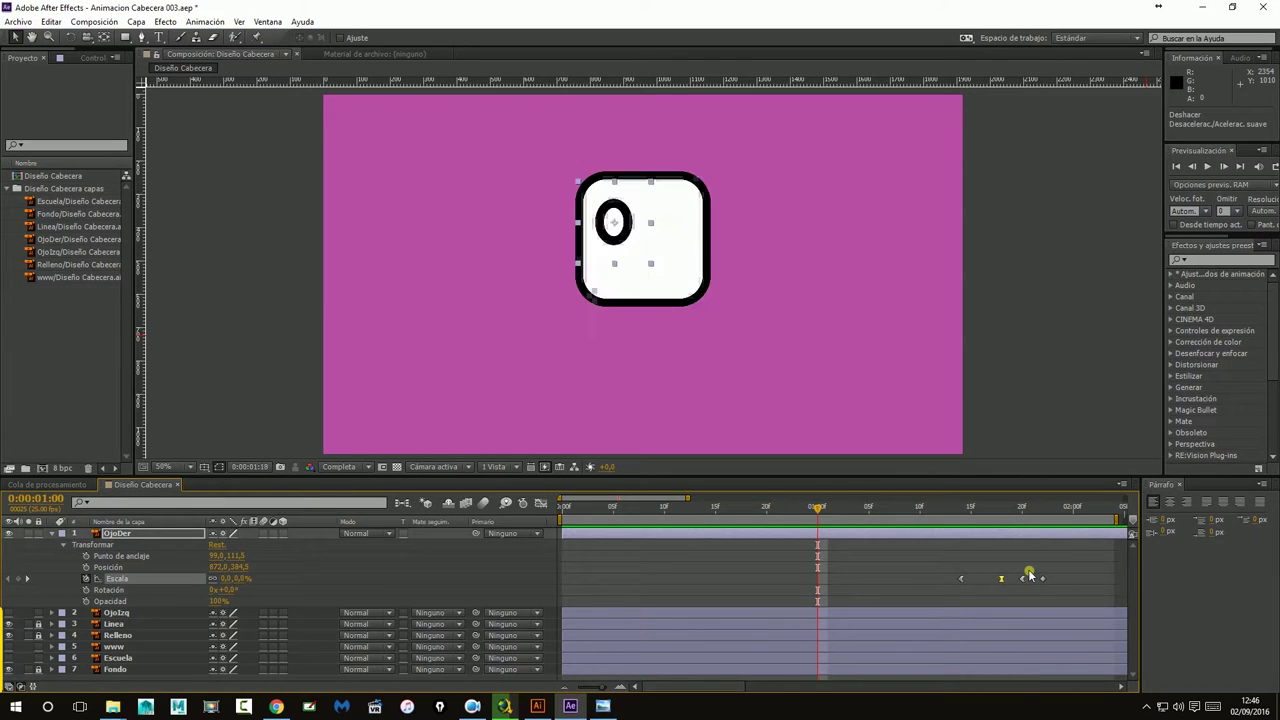
Preview from 0:00:01:07 and stop at 0:00:01:23, where the eye reaches 100%.
{"action": "left_click_drag", "start_coordinate": [1004, 510], "coordinate": [889, 510]}
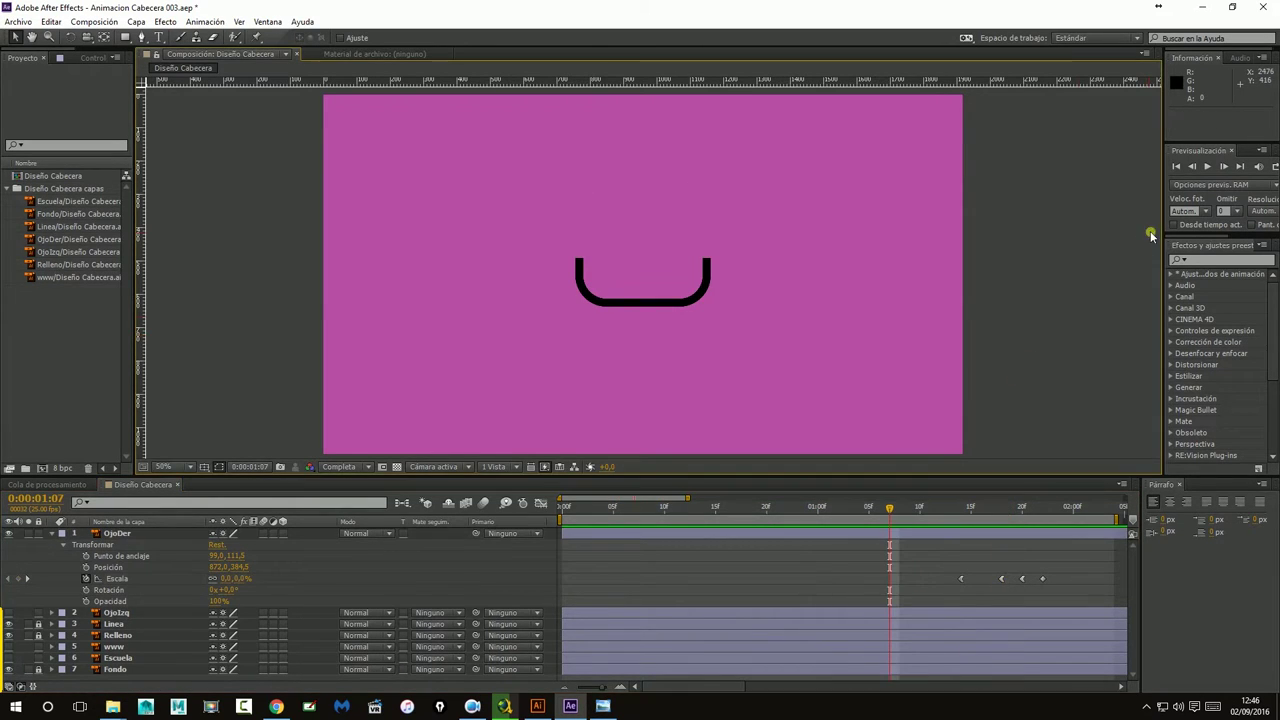
{"action": "left_click", "coordinate": [1207, 167]}
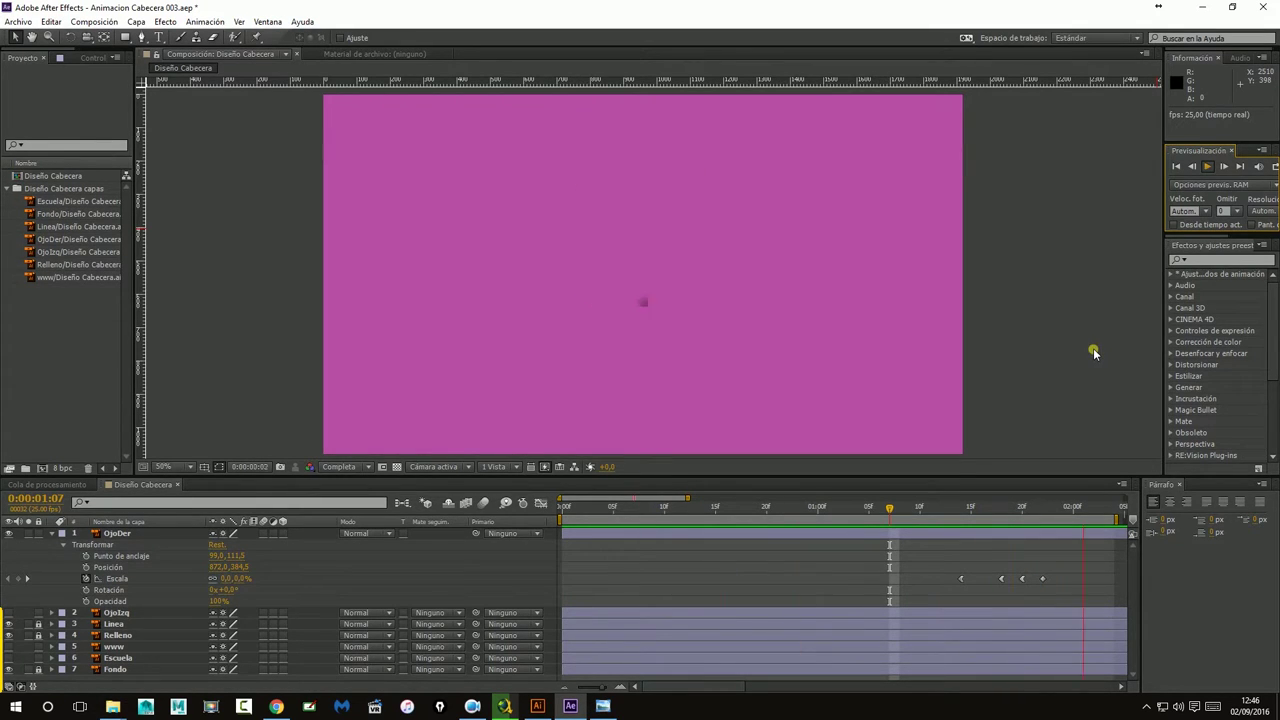
{"action": "left_click", "coordinate": [1208, 167]}
{"action": "left_click_drag", "start_coordinate": [930, 508], "coordinate": [1052, 508]}
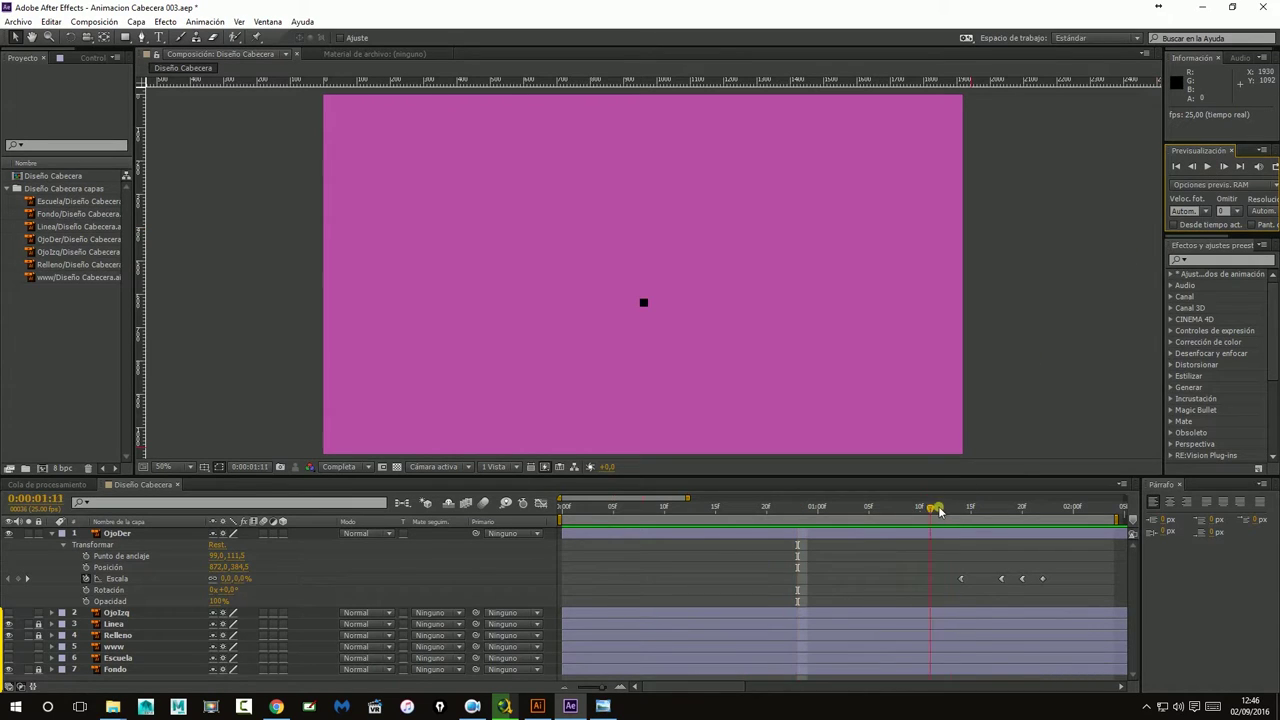
Save the project as Animacion Cabecera 004.aep with Guardar como.
{"action": "left_click", "coordinate": [18, 21]}
{"action": "mouse_move", "coordinate": [47, 147]}
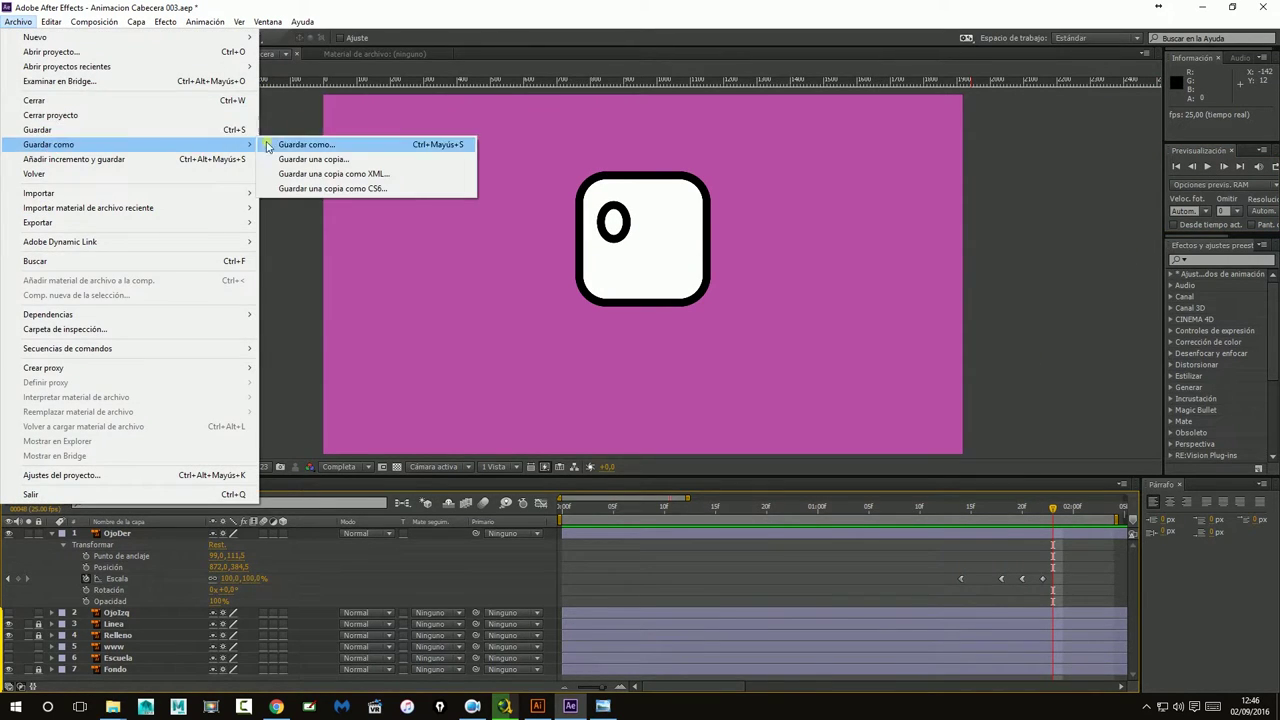
{"action": "left_click", "coordinate": [300, 145]}
{"action": "left_click", "coordinate": [459, 472]}
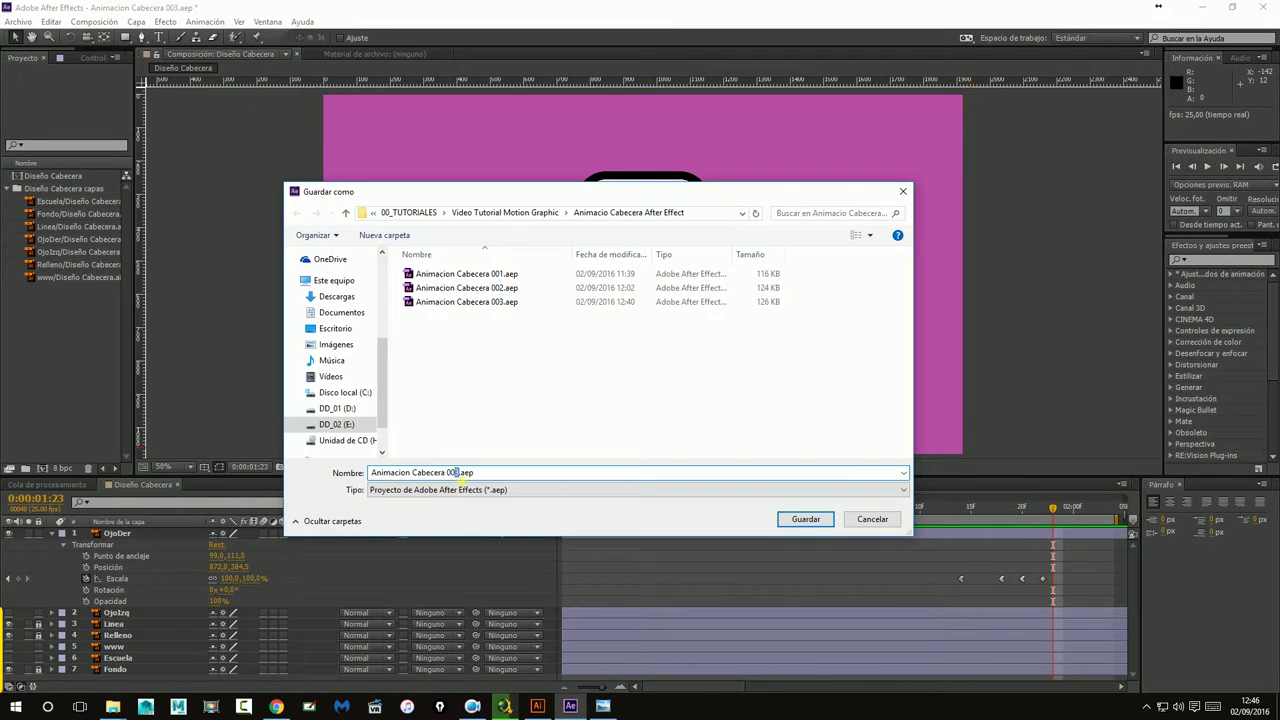
{"action": "key", "text": "Return"}
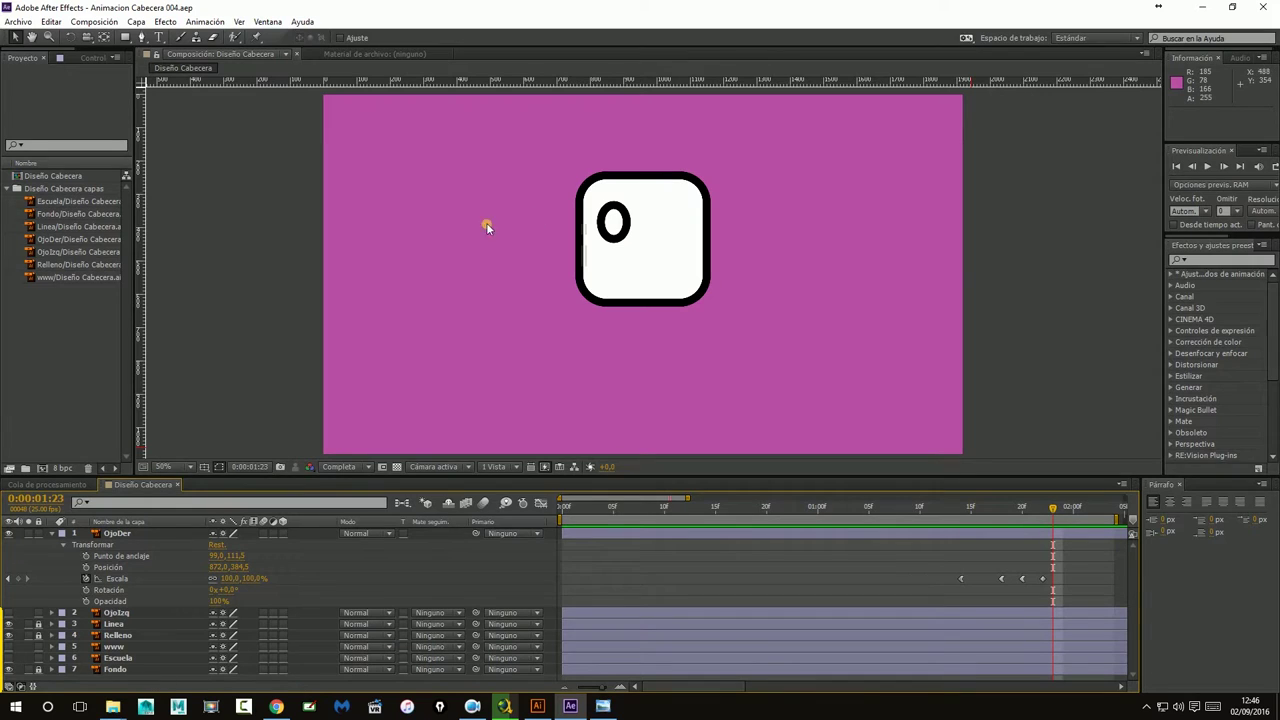
Make the OjoIzq eye visible again and expand its Transformar properties.
{"action": "left_click", "coordinate": [9, 612]}
{"action": "left_click", "coordinate": [50, 613]}
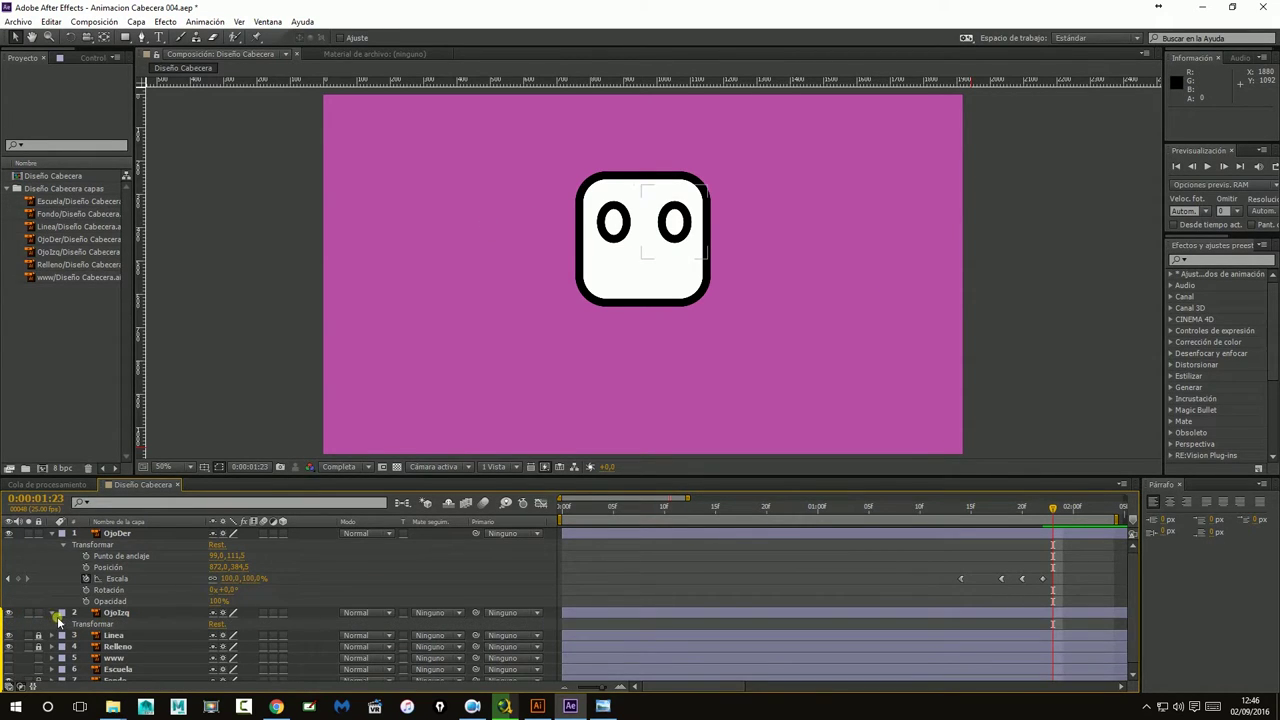
{"action": "left_click", "coordinate": [62, 624]}
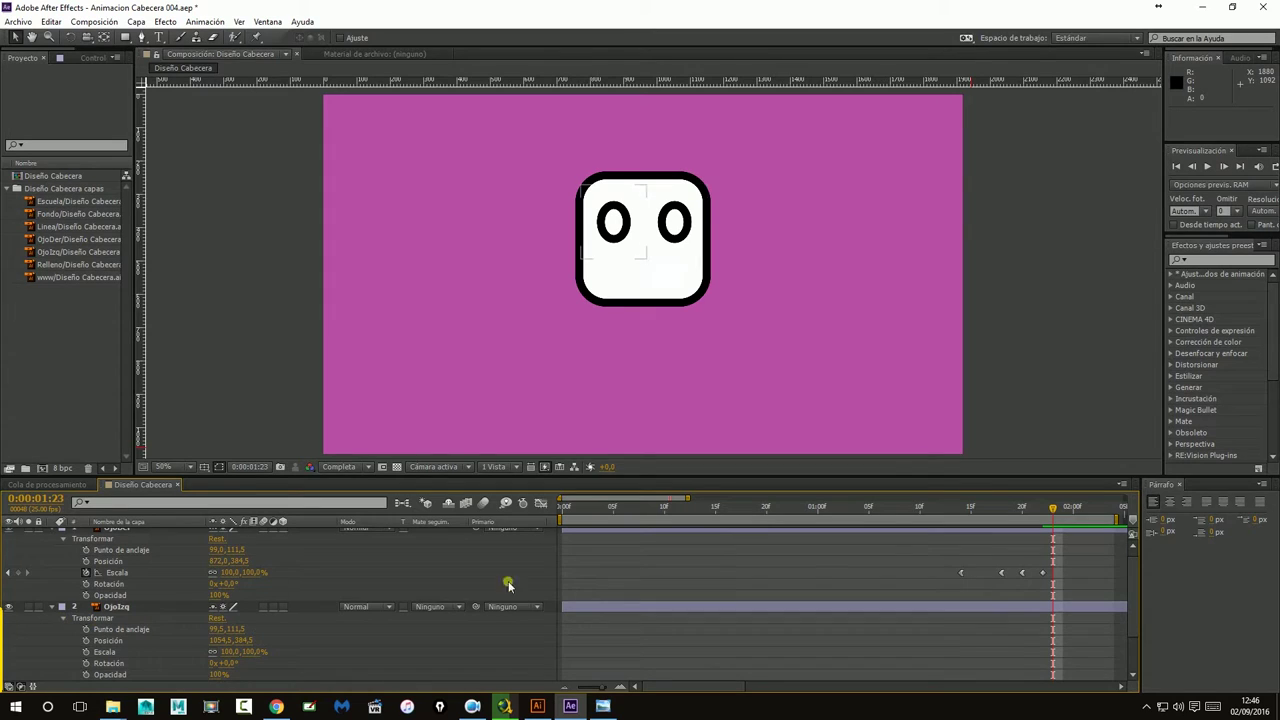
Select OjoDer's four Posición and Escala keyframes around 0:00:01:14 and copy them.
{"action": "left_click", "coordinate": [980, 510]}
{"action": "left_click_drag", "start_coordinate": [980, 512], "coordinate": [961, 510]}
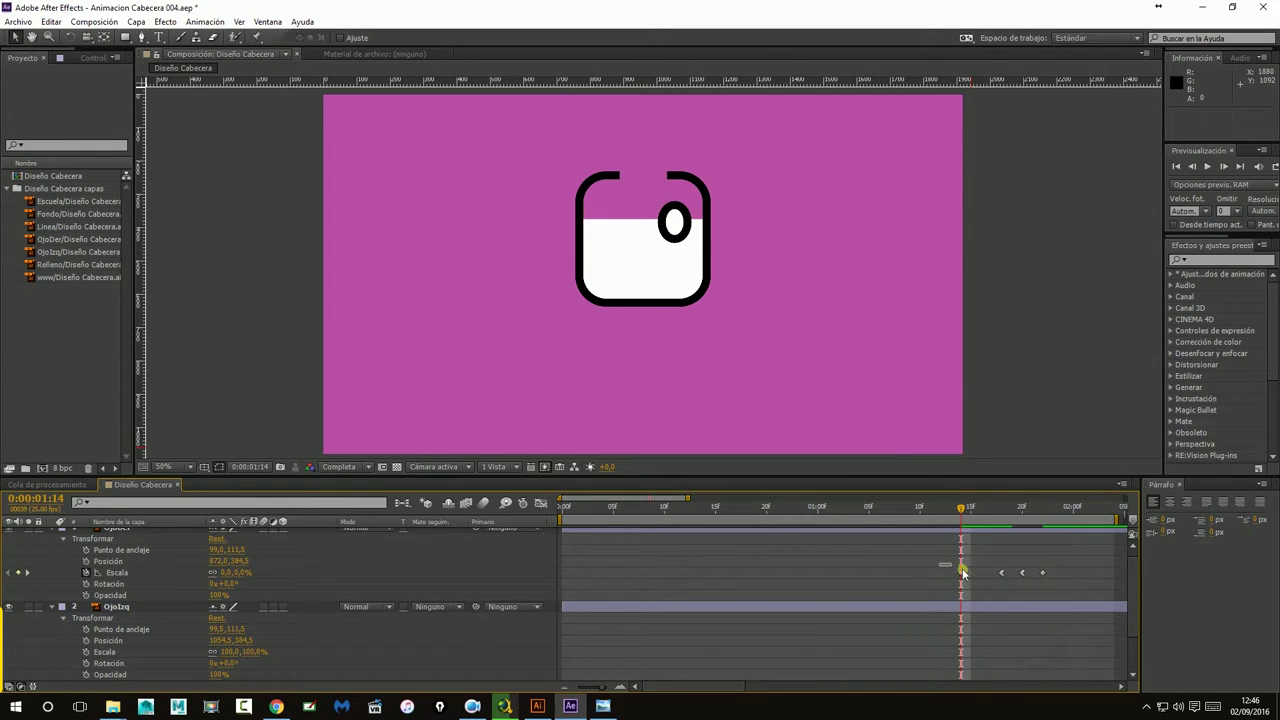
{"action": "left_click_drag", "start_coordinate": [938, 563], "coordinate": [1045, 578]}
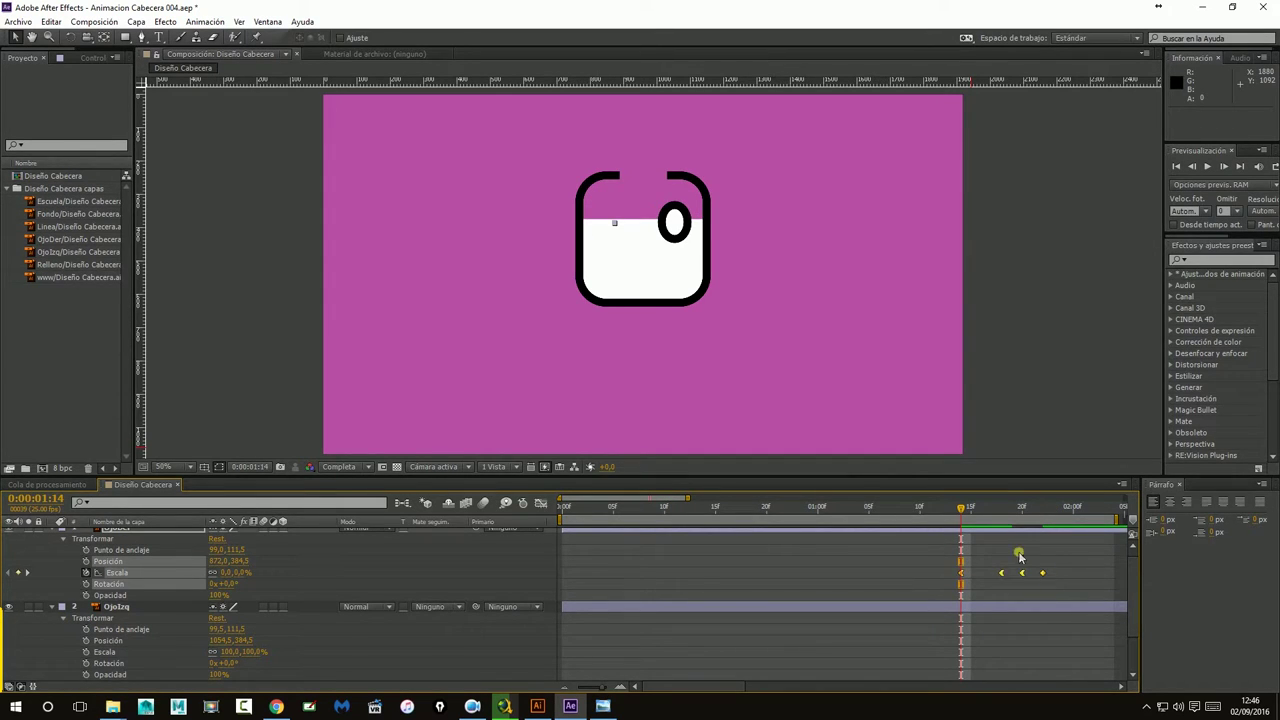
{"action": "left_click_drag", "start_coordinate": [957, 512], "coordinate": [961, 514]}
{"action": "left_click", "coordinate": [957, 573]}
{"action": "mouse_move", "coordinate": [963, 577]}
{"action": "left_click_drag", "start_coordinate": [960, 510], "coordinate": [960, 517]}
{"action": "left_click_drag", "start_coordinate": [935, 563], "coordinate": [1052, 582]}
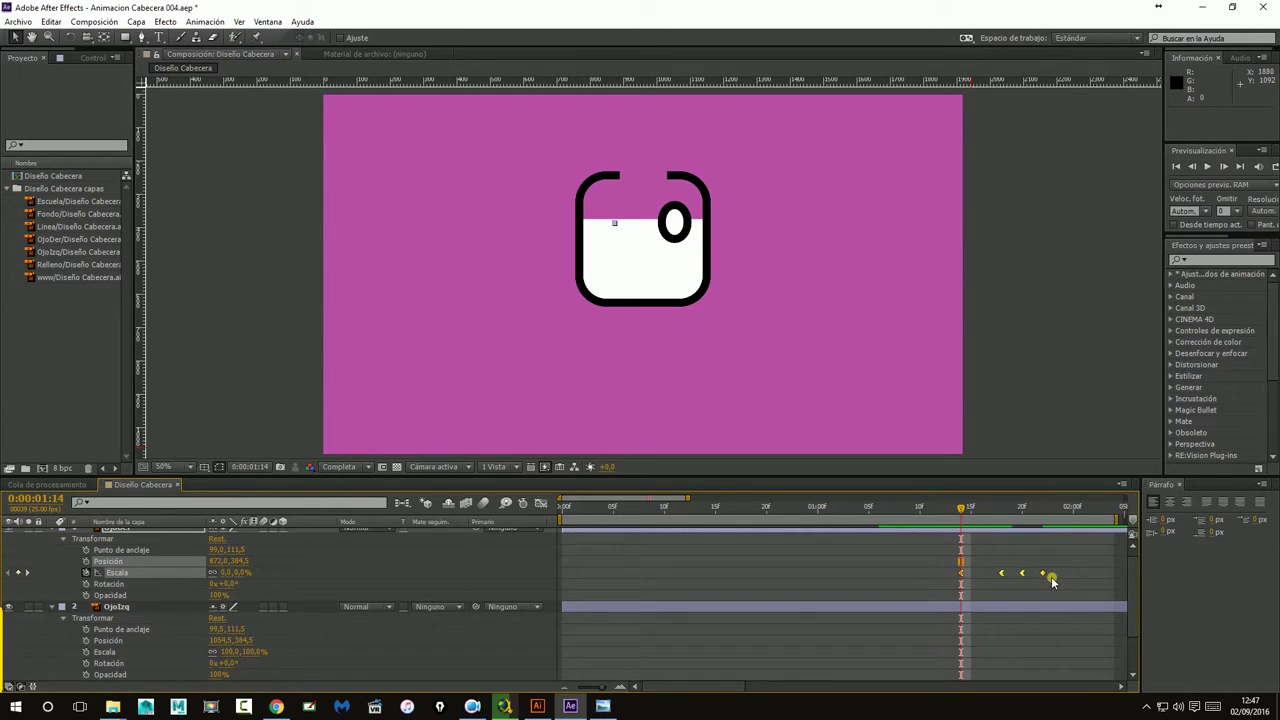
{"action": "key", "text": "ctrl+c"}
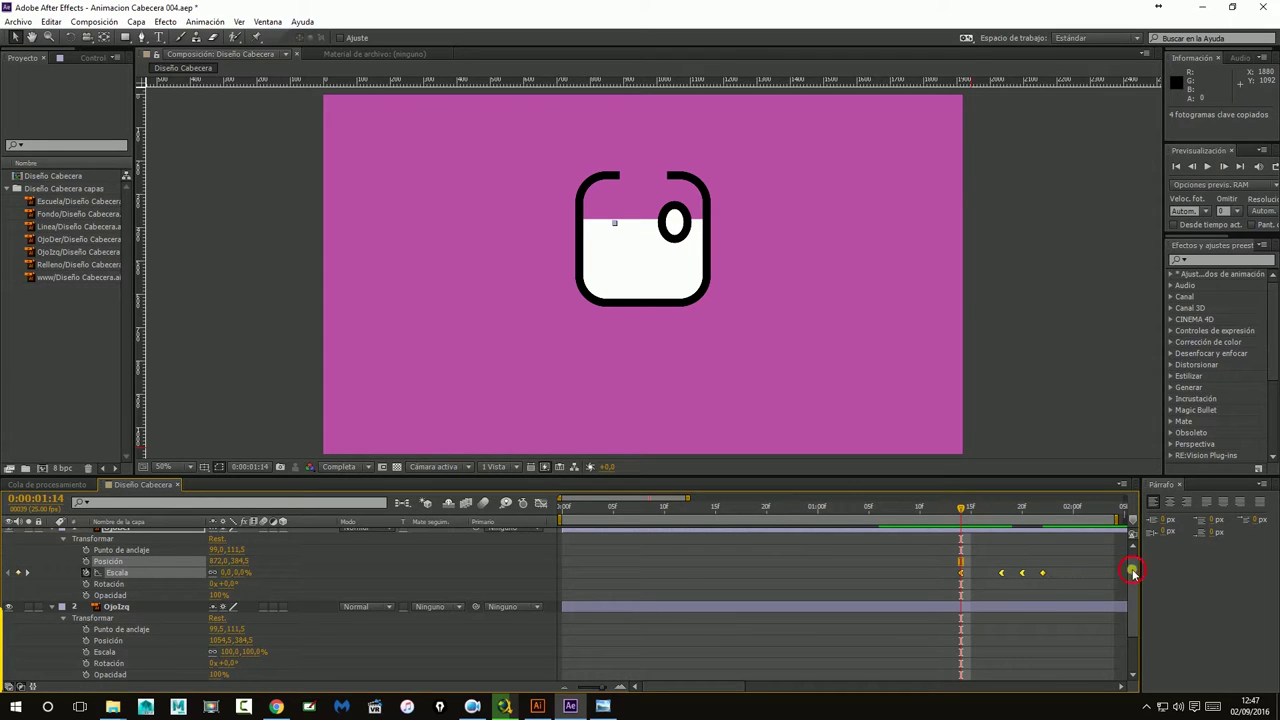
Re-copy OjoDer's keyframes from the Edit menu and paste them onto OjoIzq at 0:00:01:14.
{"action": "scroll", "coordinate": [1131, 569], "scroll_direction": "down", "scroll_amount": 1}
{"action": "left_click", "coordinate": [59, 22]}
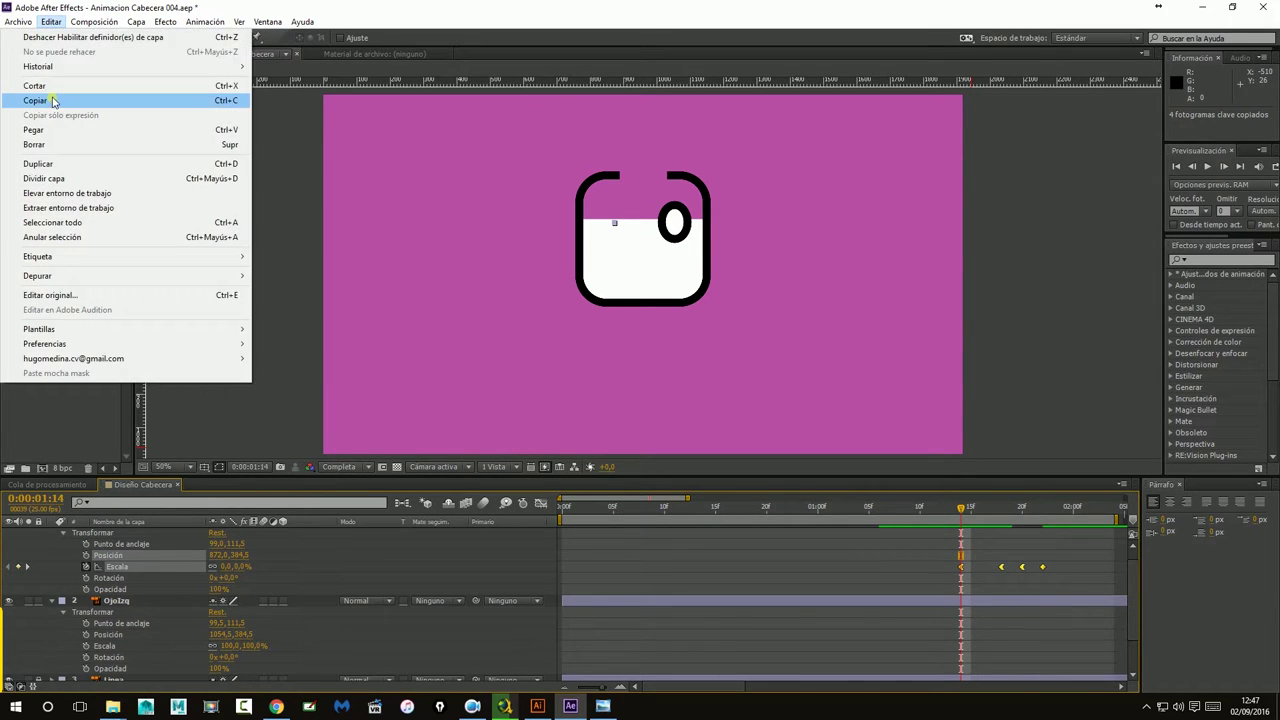
{"action": "left_click", "coordinate": [51, 100]}
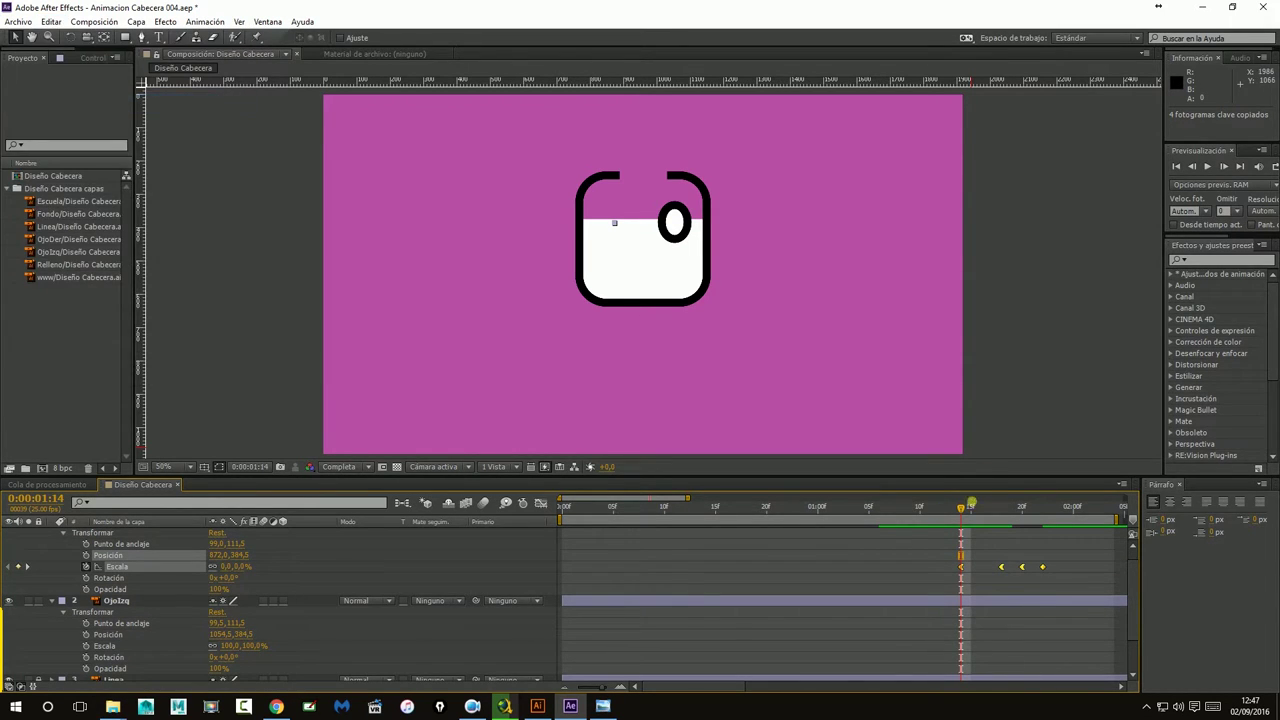
{"action": "left_click", "coordinate": [125, 603]}
{"action": "left_click", "coordinate": [856, 602]}
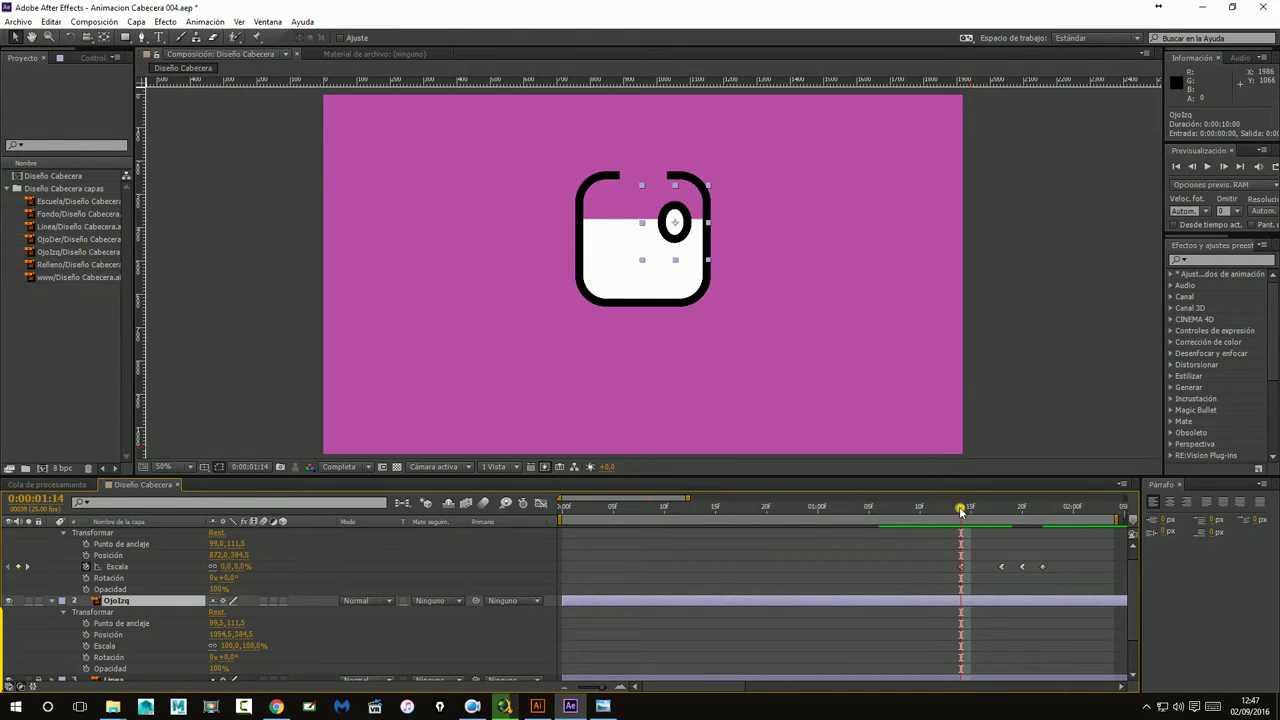
{"action": "left_click_drag", "start_coordinate": [961, 511], "coordinate": [961, 511]}
{"action": "key", "text": "ctrl+v"}
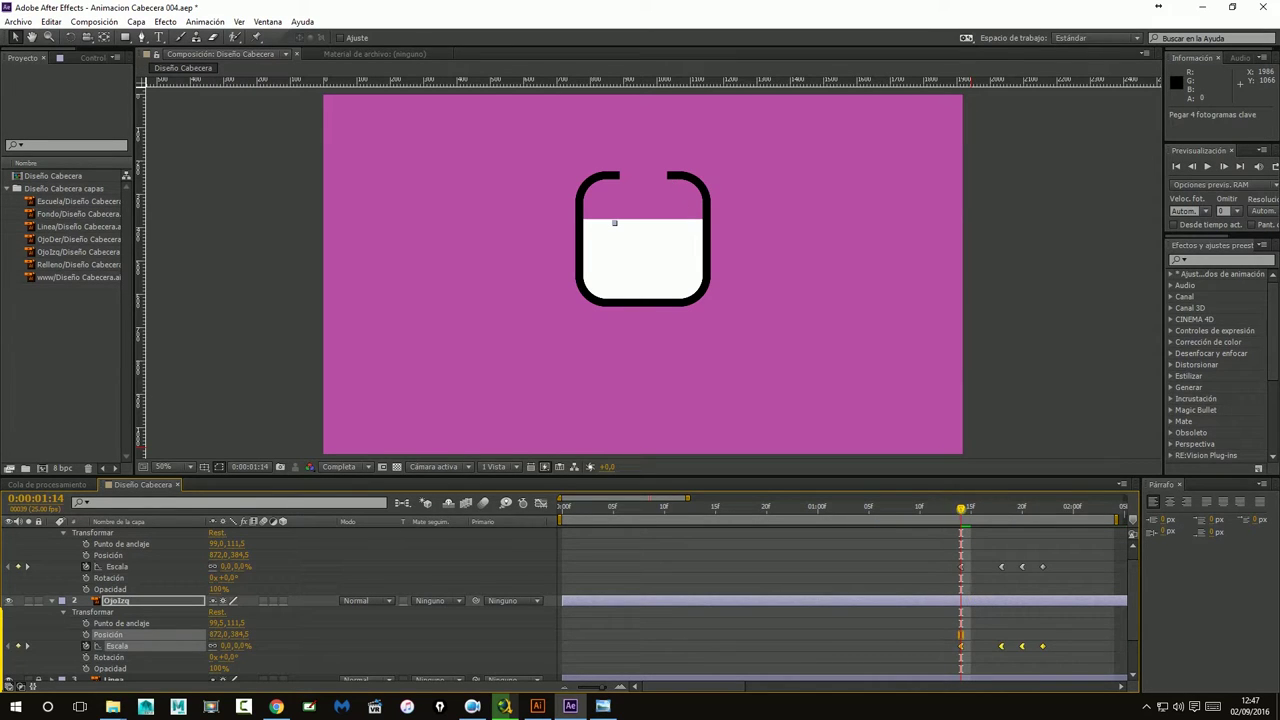
Scrub 0:00:01:14 to 0:00:01:19 to review the keyframes pasted onto OjoIzq.
{"action": "mouse_move", "coordinate": [965, 511]}
{"action": "left_mouse_down"}
{"action": "mouse_move", "coordinate": [1012, 511]}
{"action": "mouse_move", "coordinate": [985, 513]}
{"action": "left_mouse_up"}
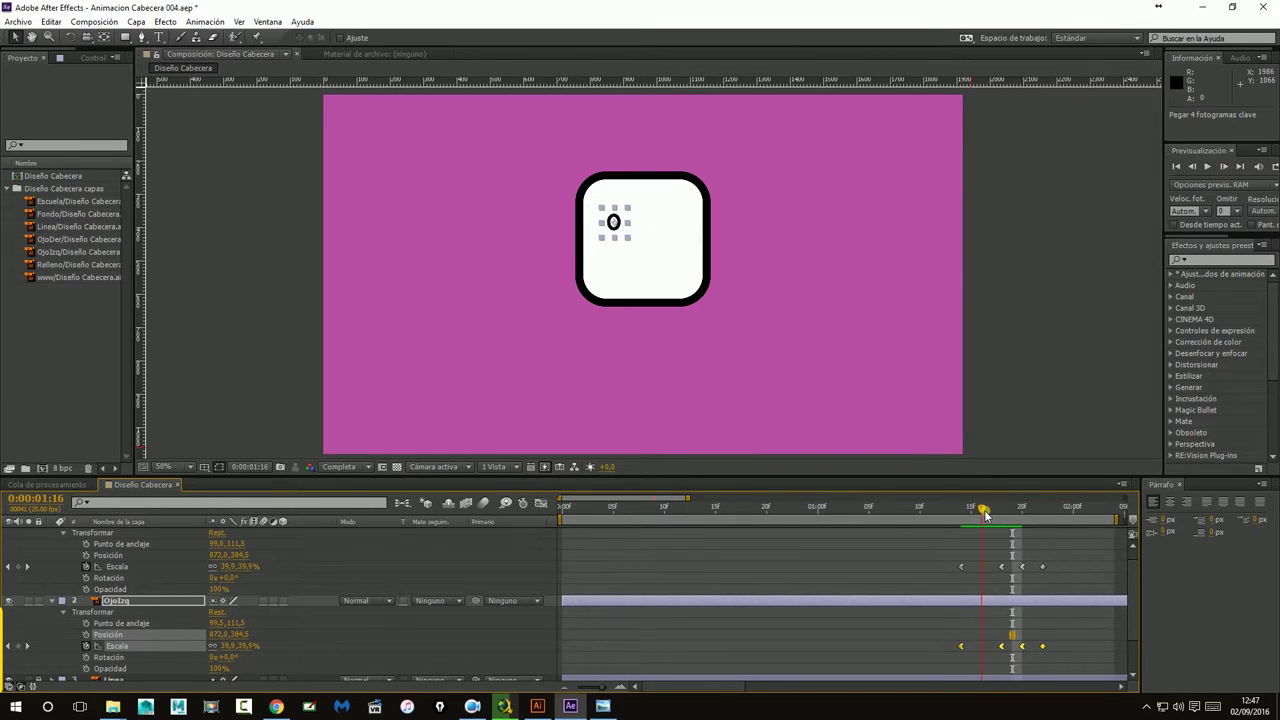
{"action": "scroll", "coordinate": [51, 632], "scroll_direction": "up", "scroll_amount": 1}
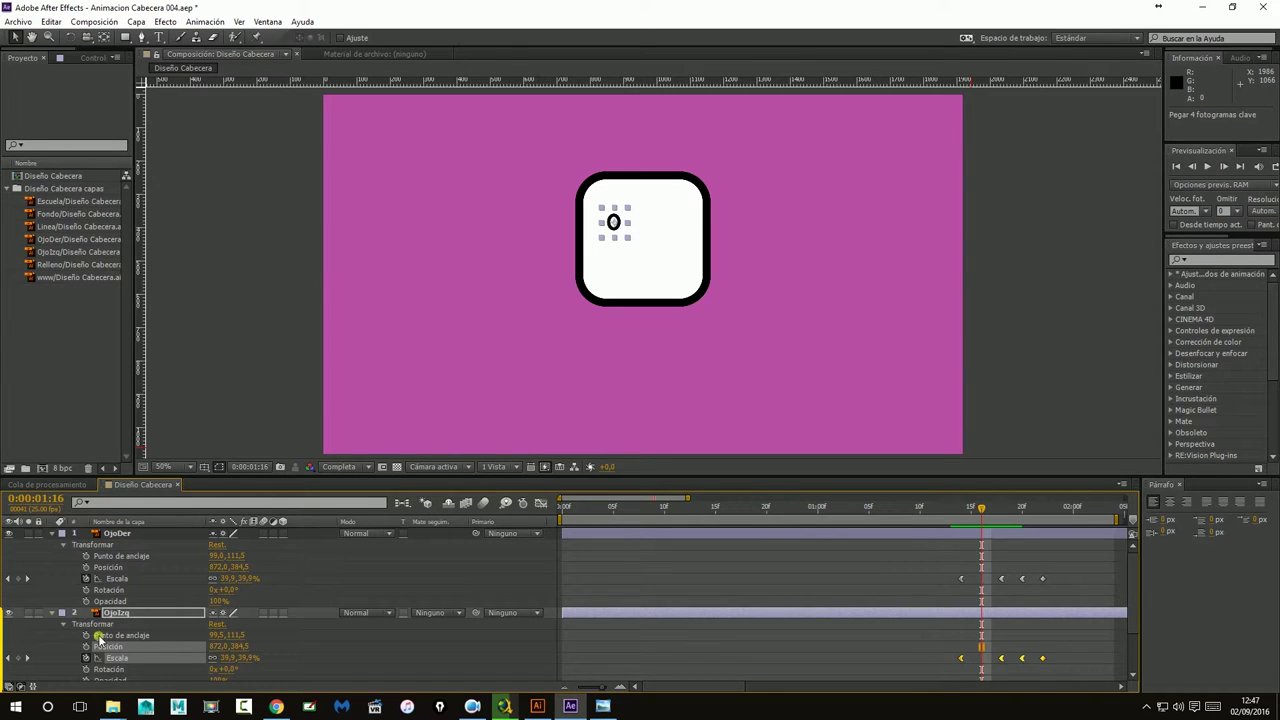
{"action": "left_click_drag", "start_coordinate": [981, 510], "coordinate": [1010, 514]}
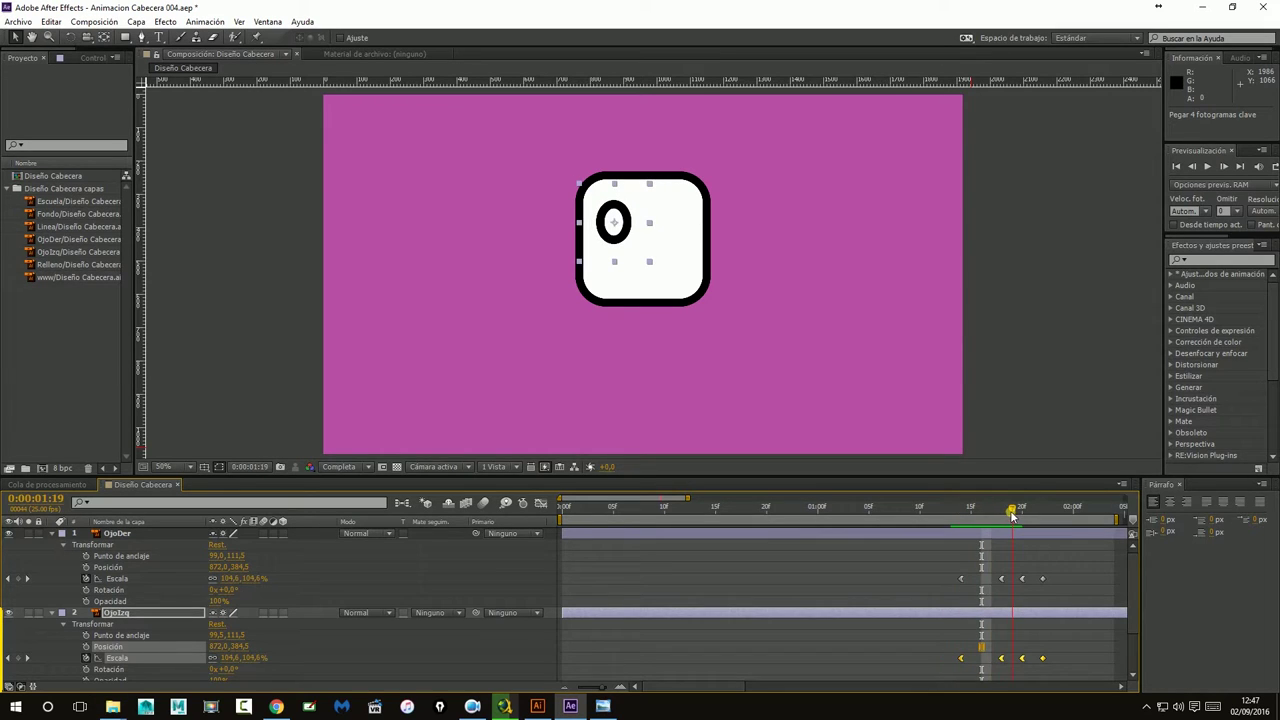
{"action": "left_click", "coordinate": [52, 533]}
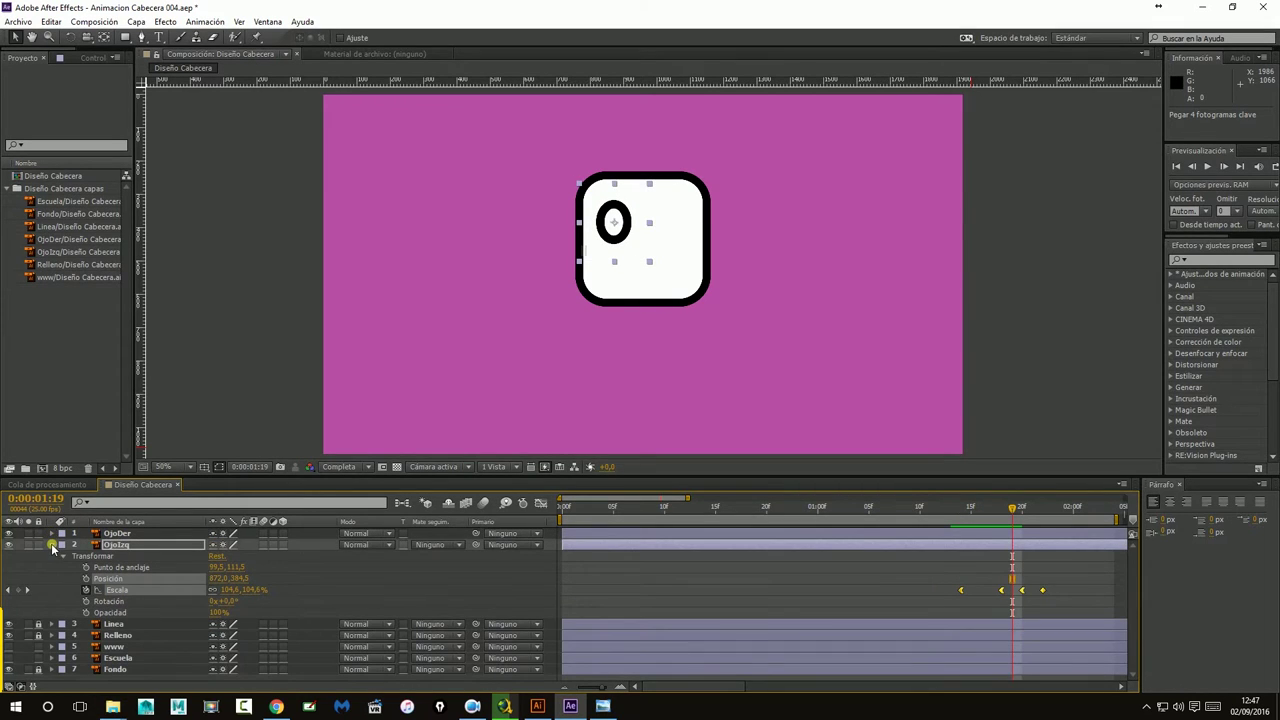
{"action": "left_click_drag", "start_coordinate": [1001, 513], "coordinate": [961, 510]}
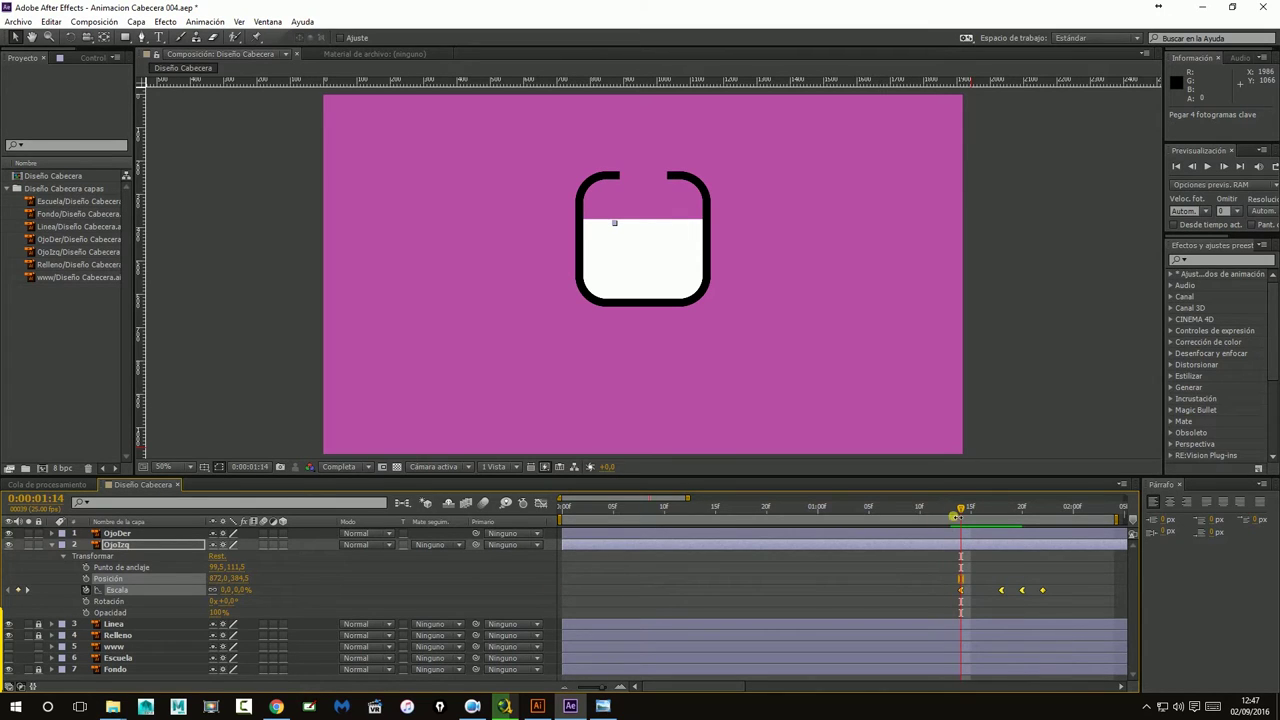
{"action": "left_click_drag", "start_coordinate": [963, 513], "coordinate": [974, 512]}
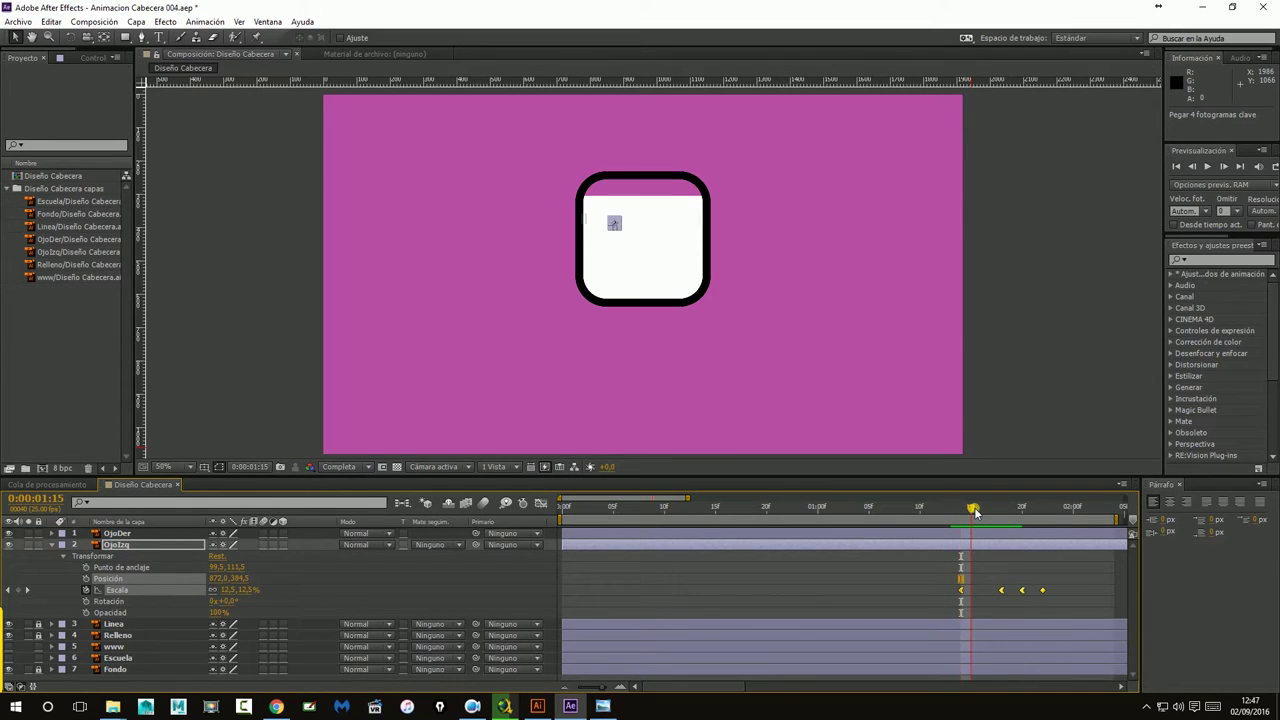
Return to 0:00:01:14 and undo the keyframe paste on OjoIzq.
{"action": "left_click", "coordinate": [115, 534]}
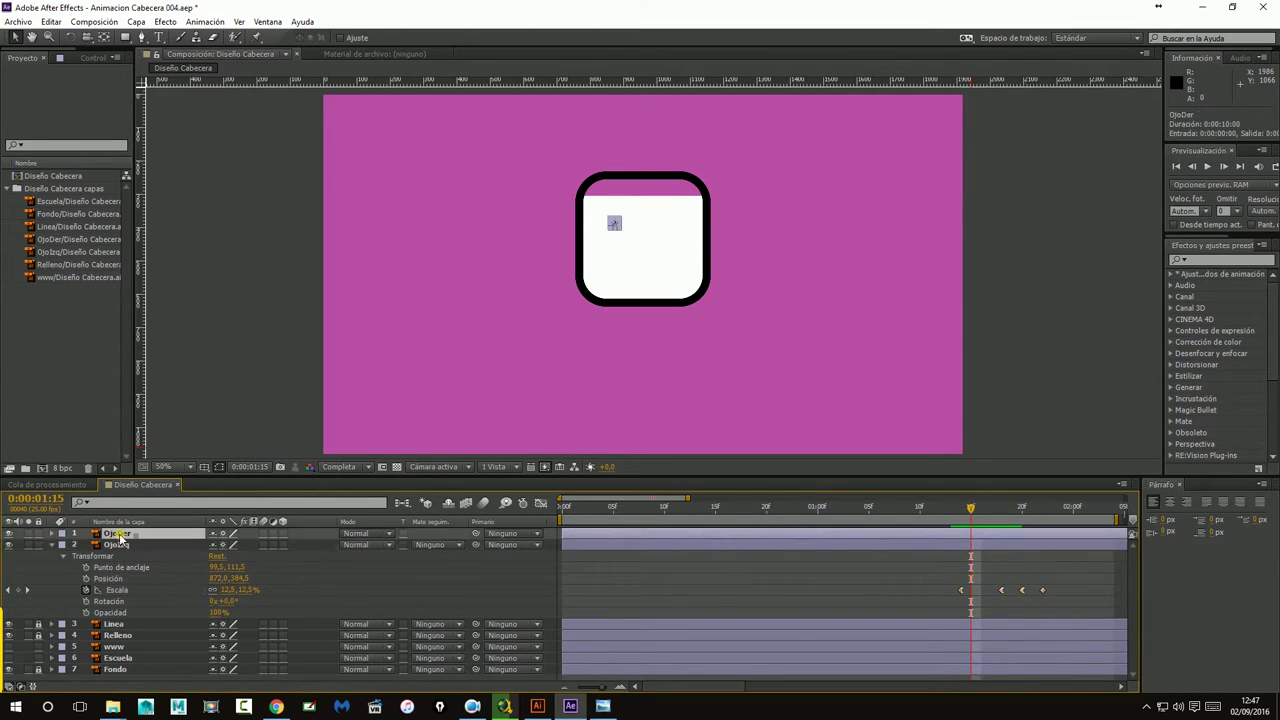
{"action": "left_click", "coordinate": [52, 535]}
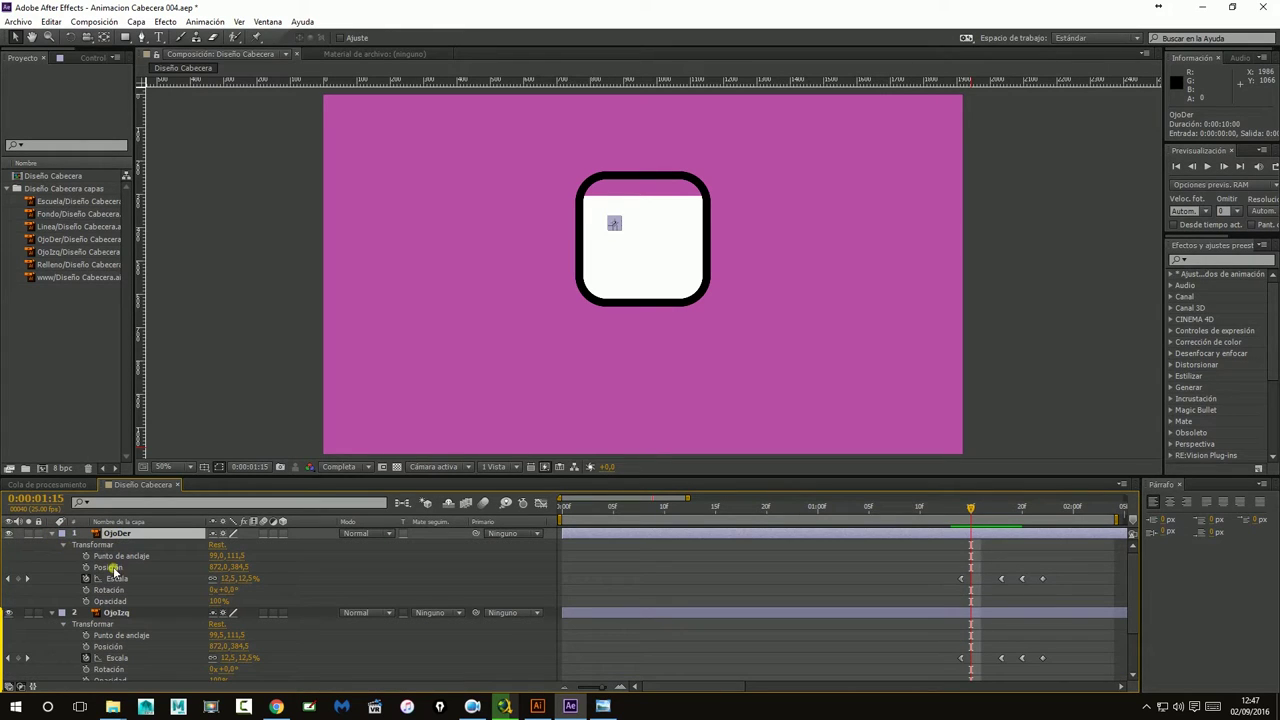
{"action": "left_click", "coordinate": [962, 508]}
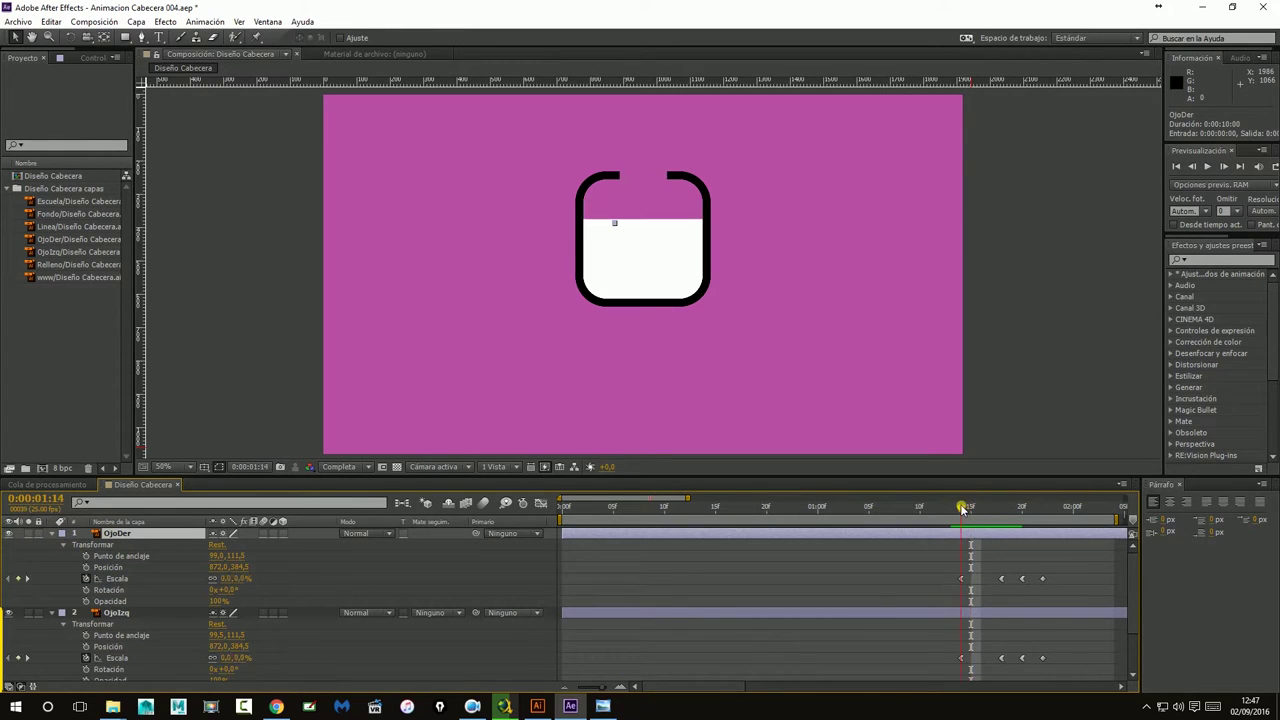
{"action": "key", "text": "ctrl+z"}
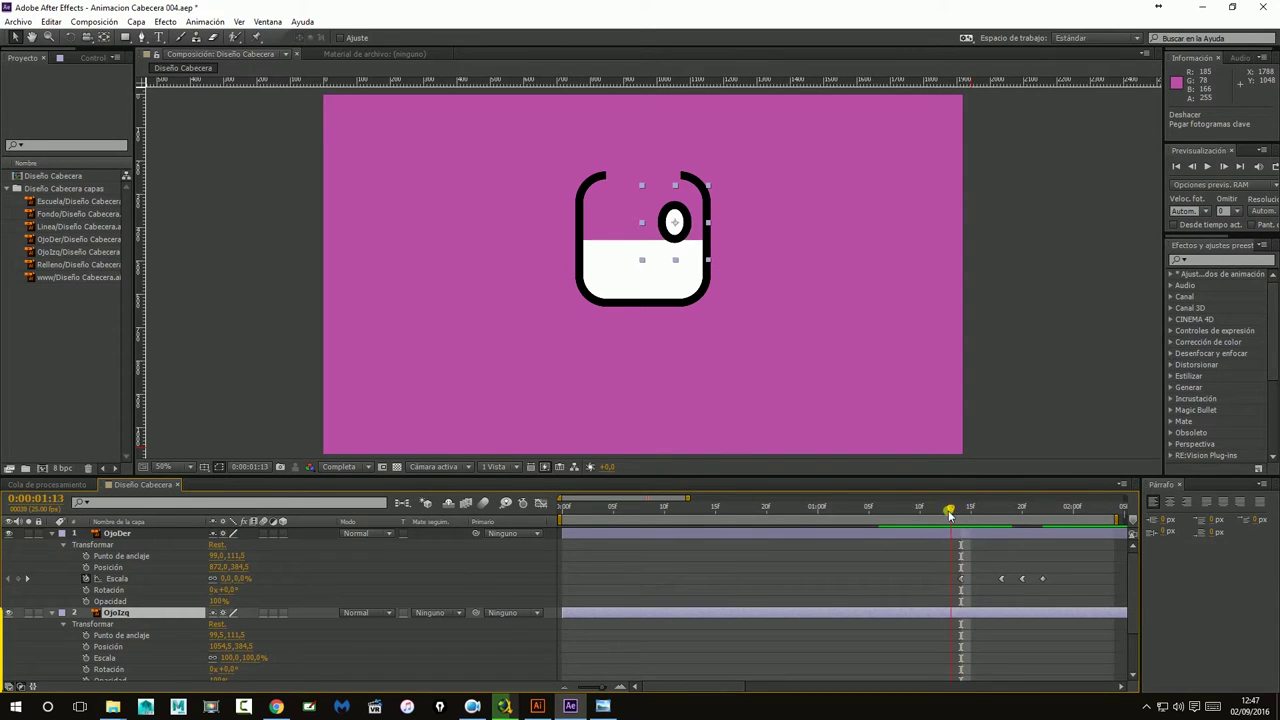
Trial-paste OjoDer's Escala keyframes onto OjoIzq, preview to 1:20, and undo the paste.
{"action": "left_click_drag", "start_coordinate": [965, 514], "coordinate": [962, 512]}
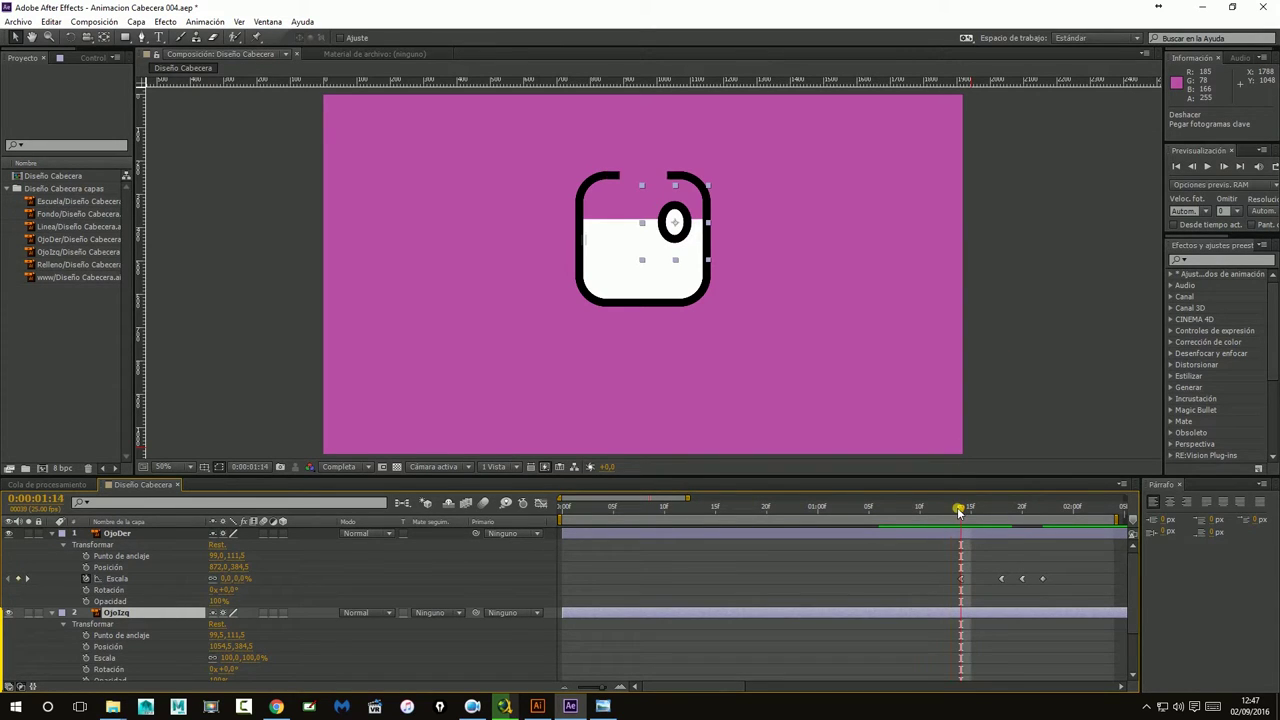
{"action": "left_click", "coordinate": [112, 578]}
{"action": "left_click_drag", "start_coordinate": [953, 567], "coordinate": [1065, 592]}
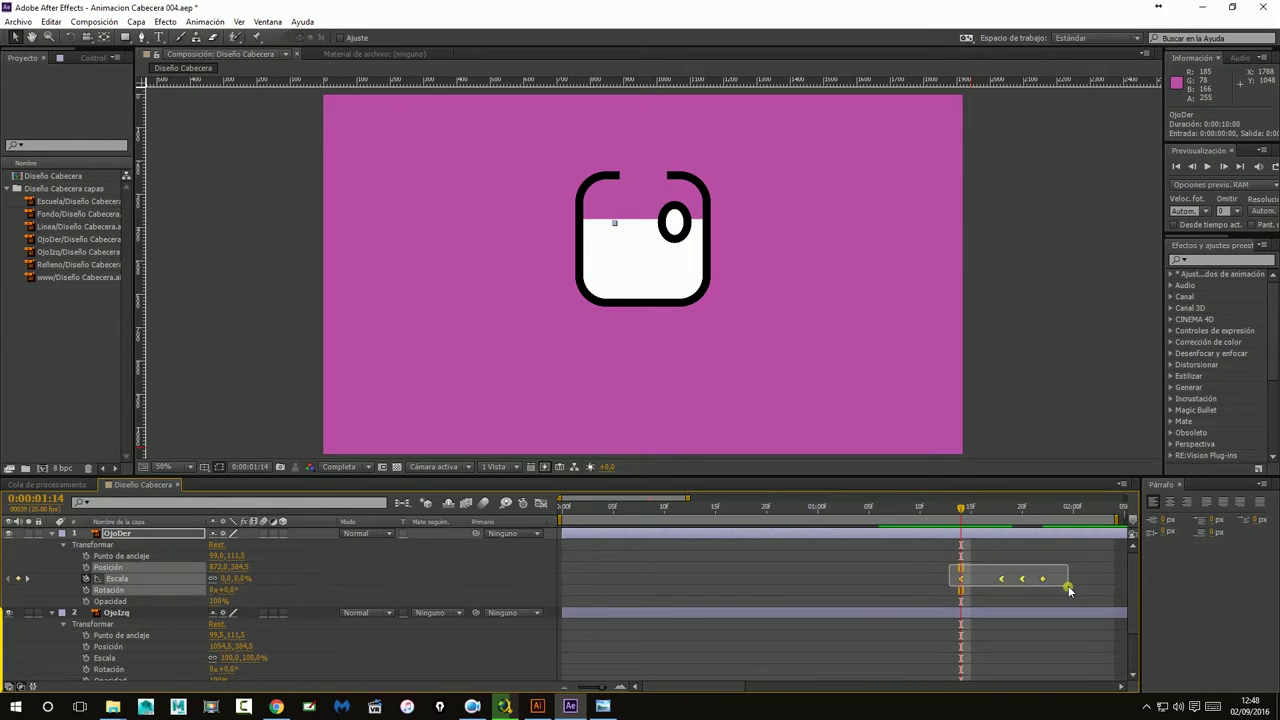
{"action": "key", "text": "ctrl+c"}
{"action": "left_click", "coordinate": [989, 615]}
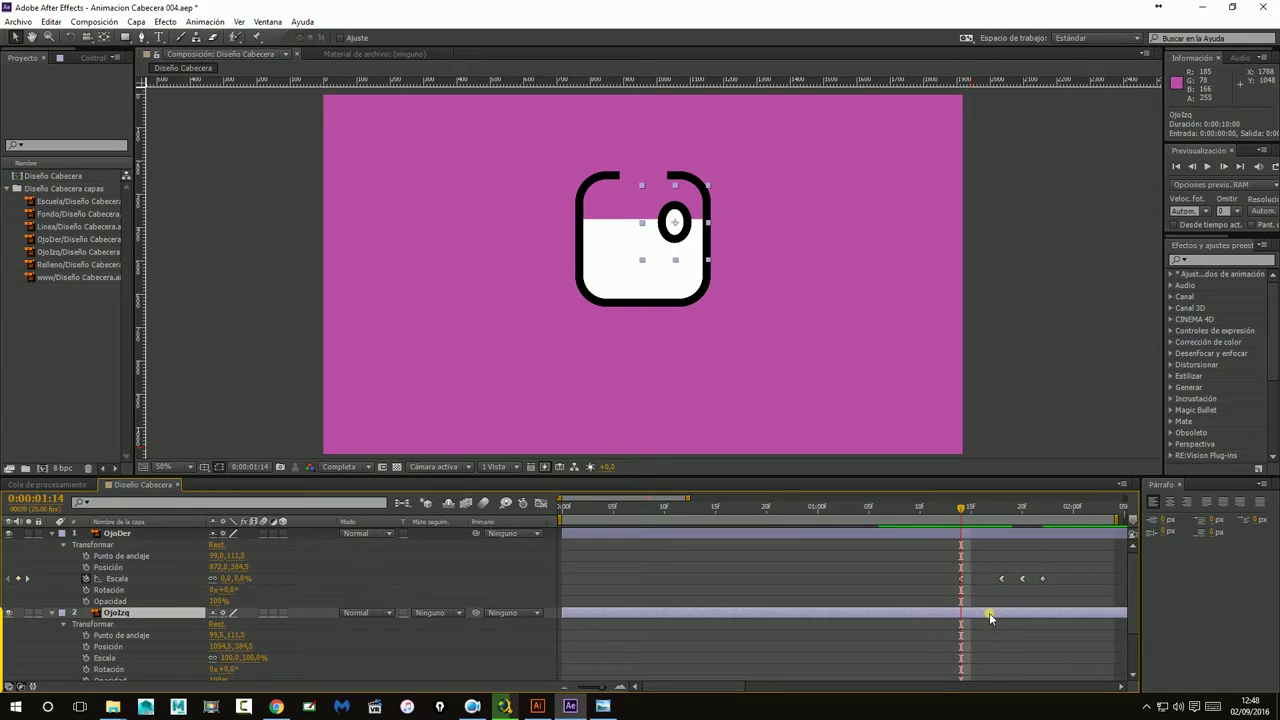
{"action": "key", "text": "ctrl+v"}
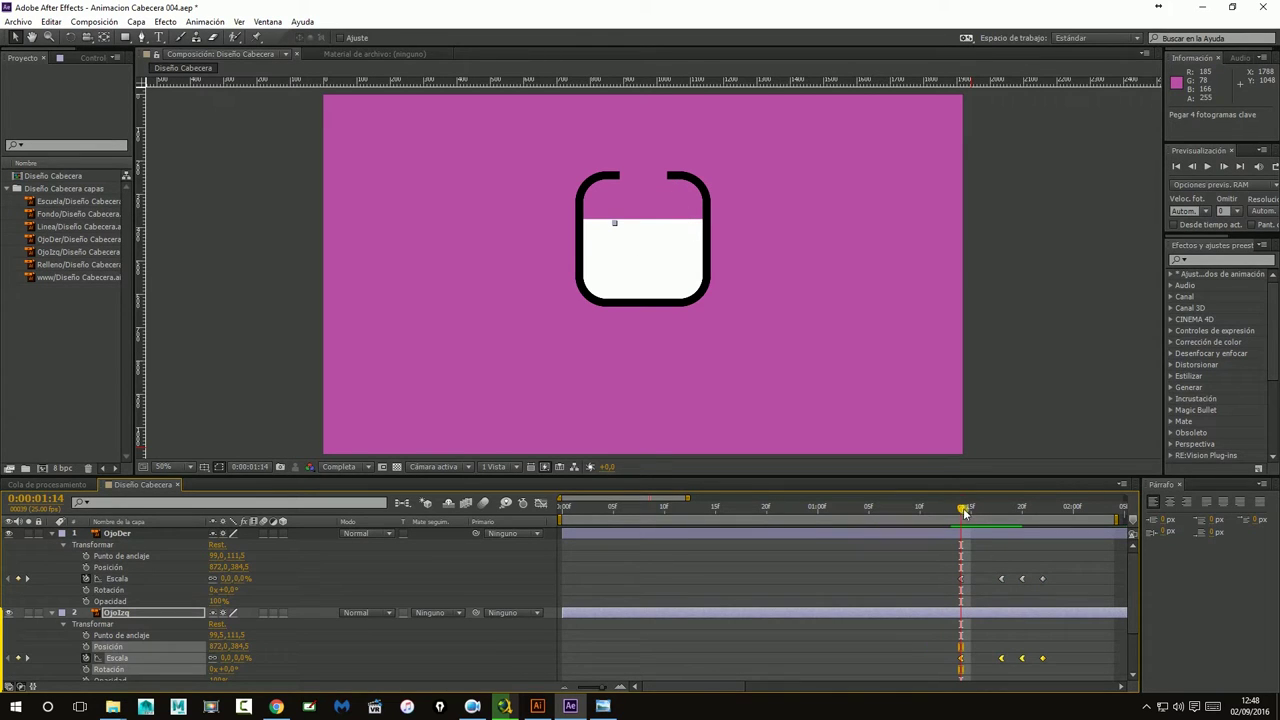
{"action": "mouse_move", "coordinate": [961, 512]}
{"action": "left_mouse_down"}
{"action": "mouse_move", "coordinate": [1024, 511]}
{"action": "mouse_move", "coordinate": [961, 524]}
{"action": "left_mouse_up"}
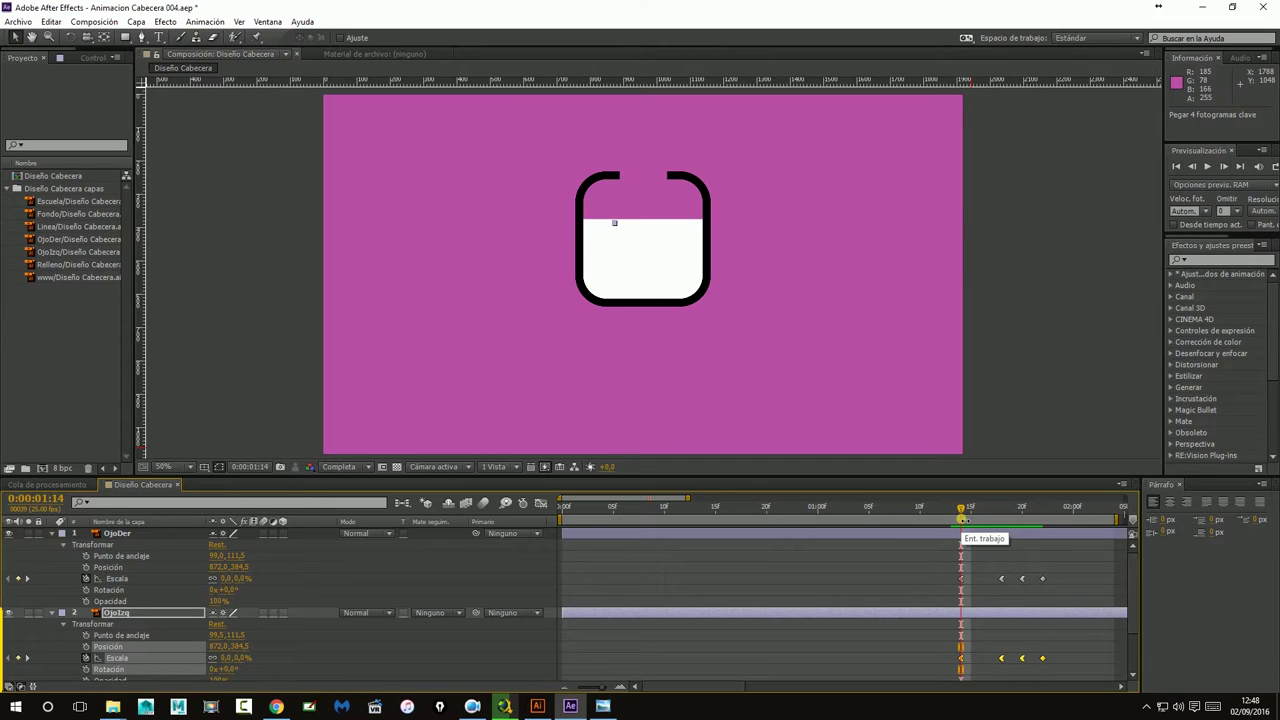
{"action": "key", "text": "ctrl+z"}
Enlarge the Timeline panel to show all seven layers and set the time to 1:14.
{"action": "left_click", "coordinate": [1016, 412]}
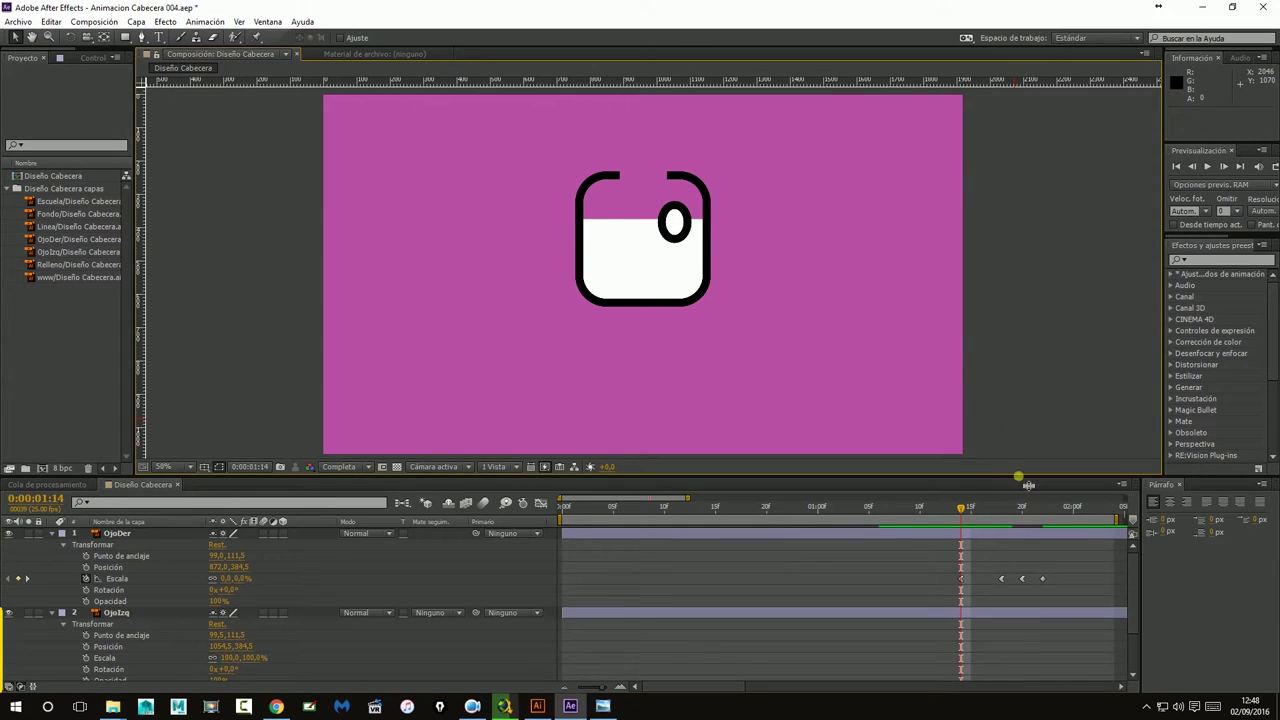
{"action": "left_click_drag", "start_coordinate": [1028, 485], "coordinate": [1028, 385]}
{"action": "left_click", "coordinate": [968, 418]}
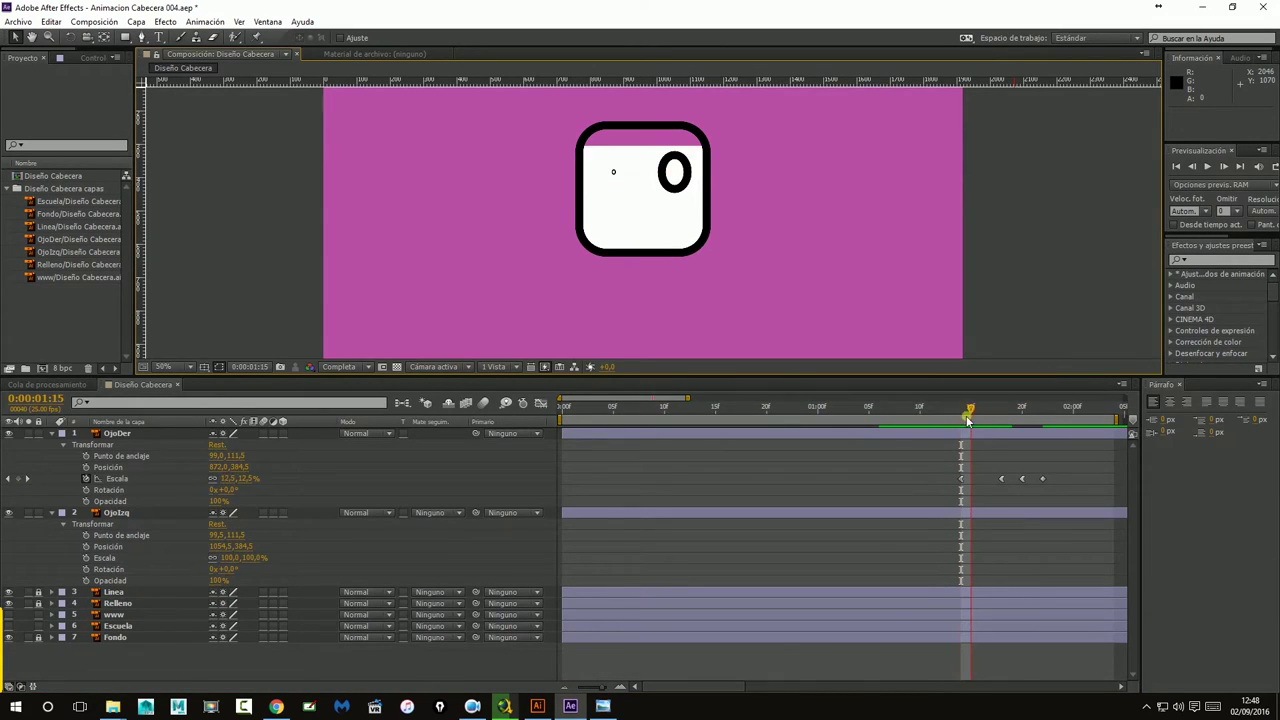
{"action": "key", "text": "Page_Up"}
Start OjoIzq's Posición and Escala keyframes at 1:14 and paste OjoDer's keyframes into its Escala.
{"action": "left_click", "coordinate": [974, 509]}
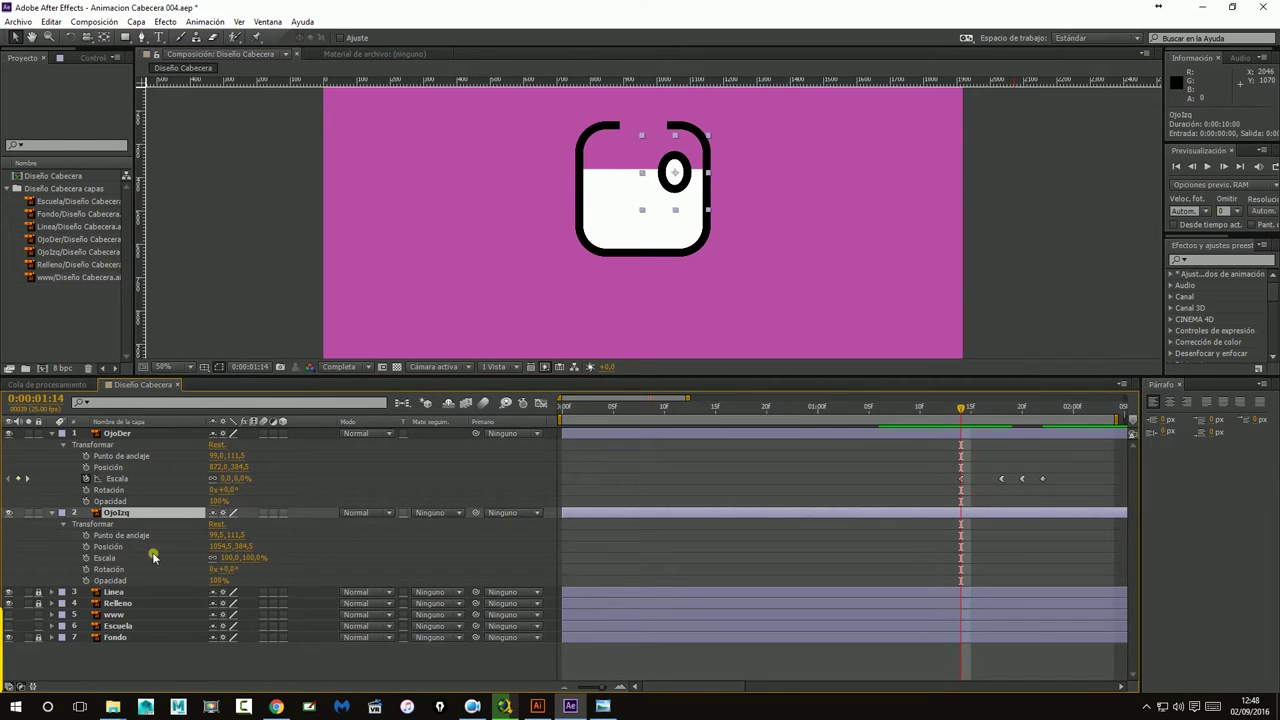
{"action": "left_click", "coordinate": [87, 547]}
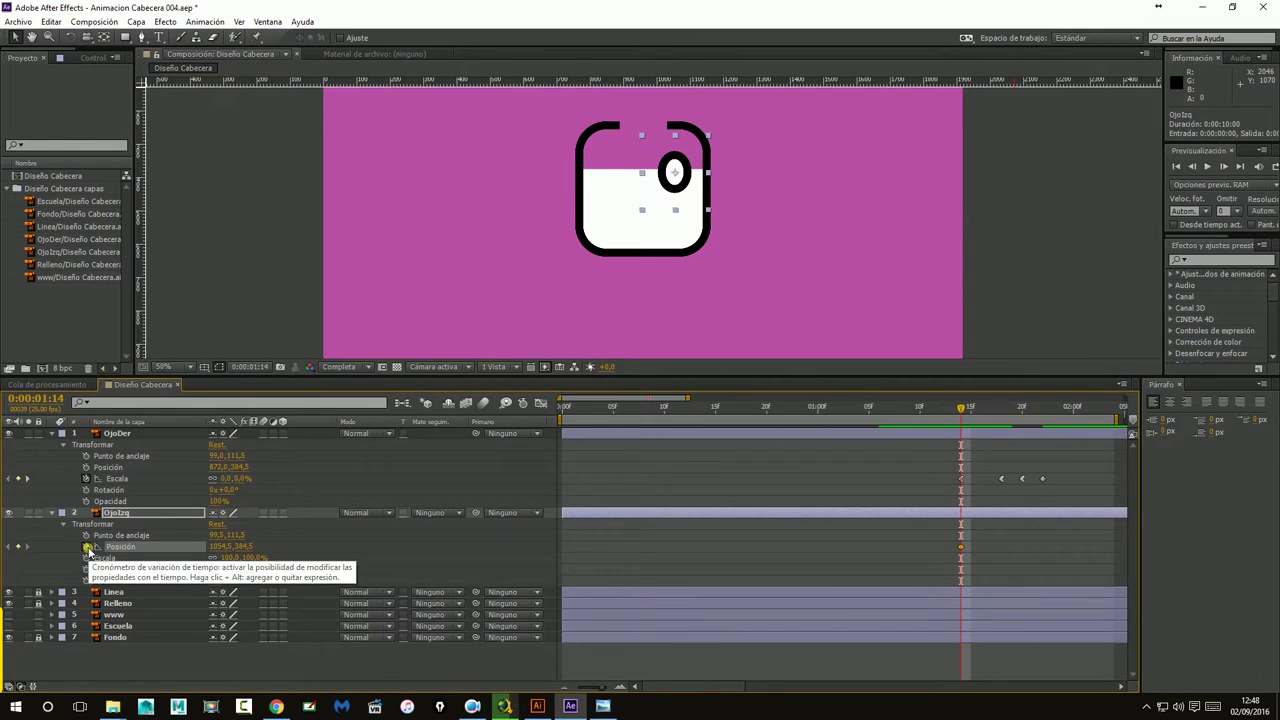
{"action": "left_click", "coordinate": [88, 559]}
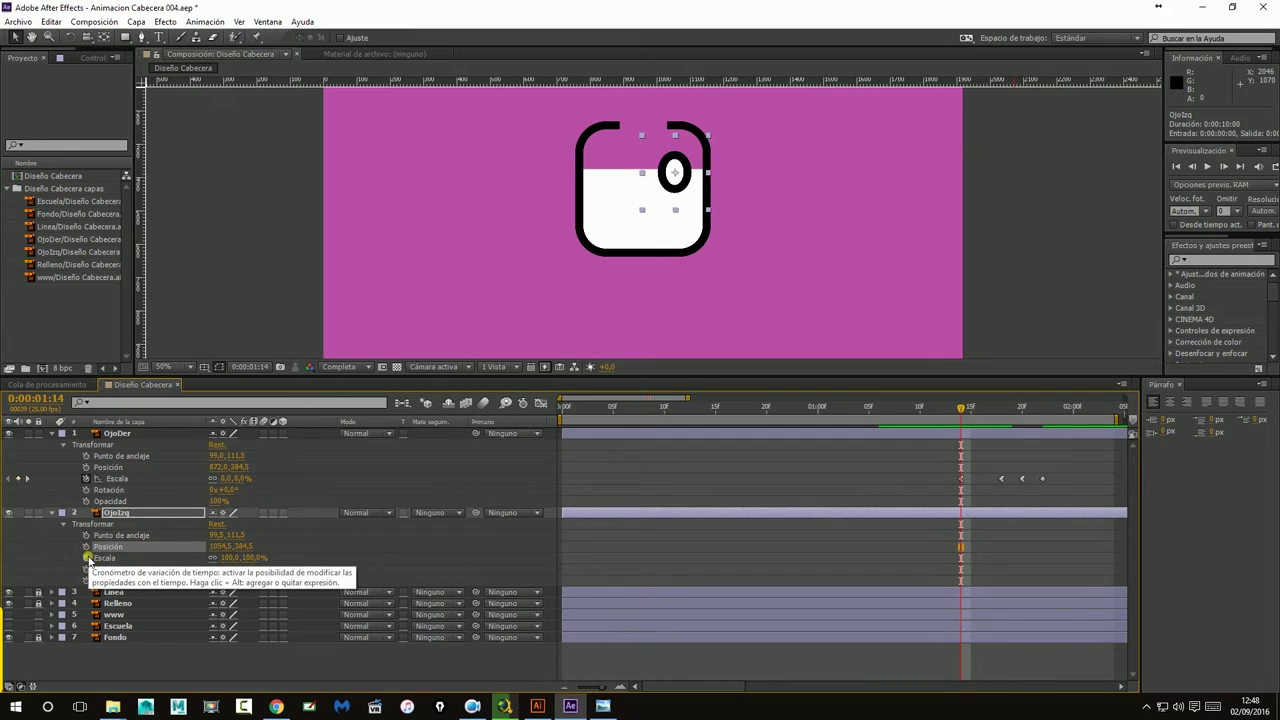
{"action": "left_click", "coordinate": [87, 559]}
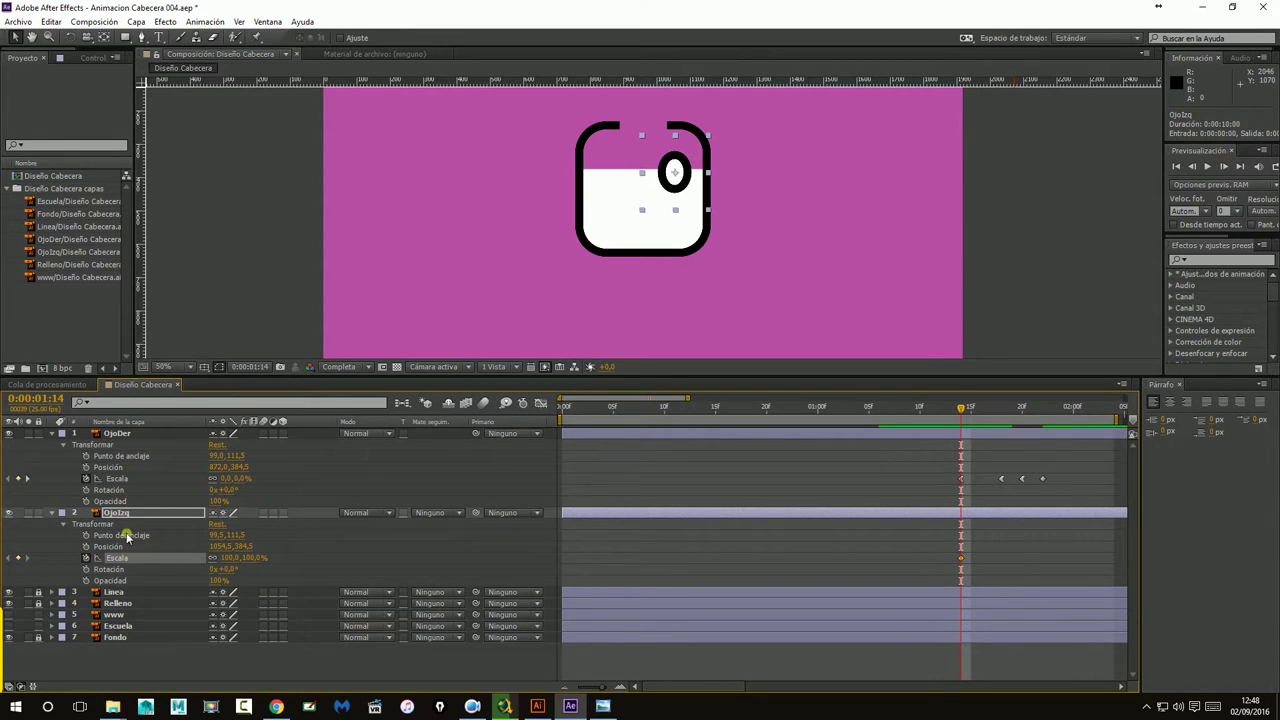
{"action": "left_click_drag", "start_coordinate": [948, 466], "coordinate": [1049, 484]}
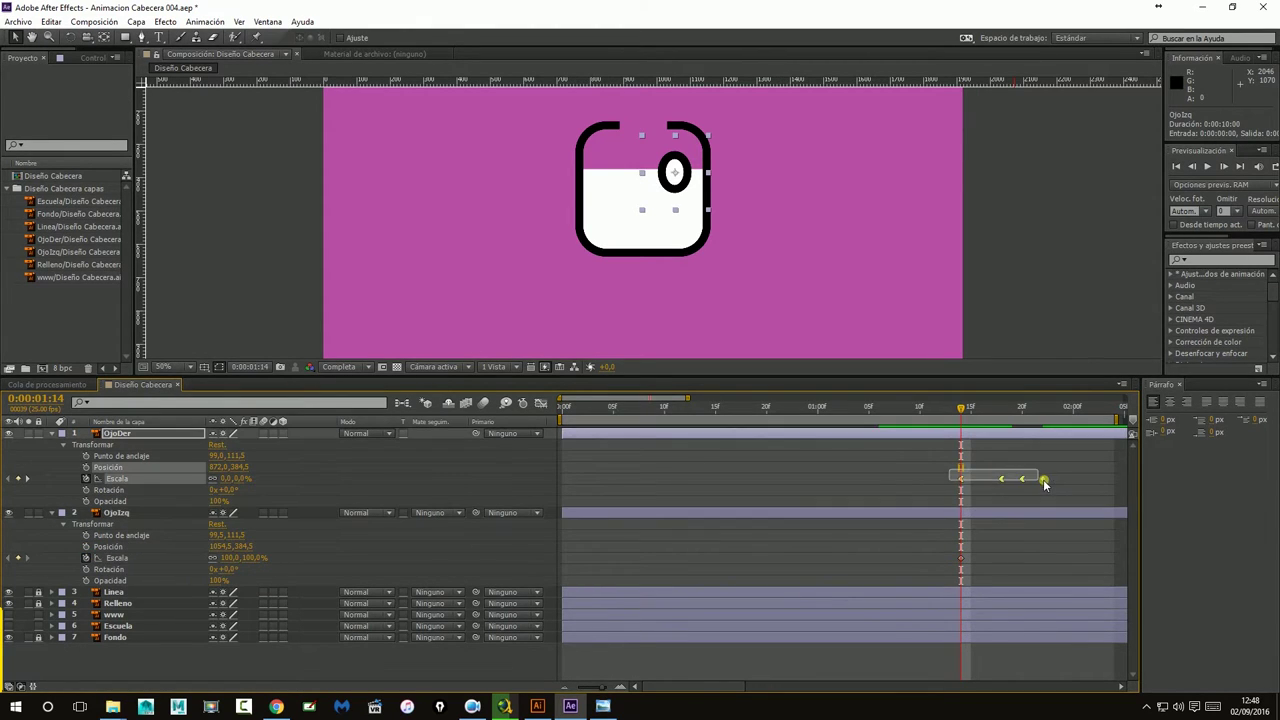
{"action": "left_click", "coordinate": [116, 560]}
{"action": "key", "text": "ctrl+v"}
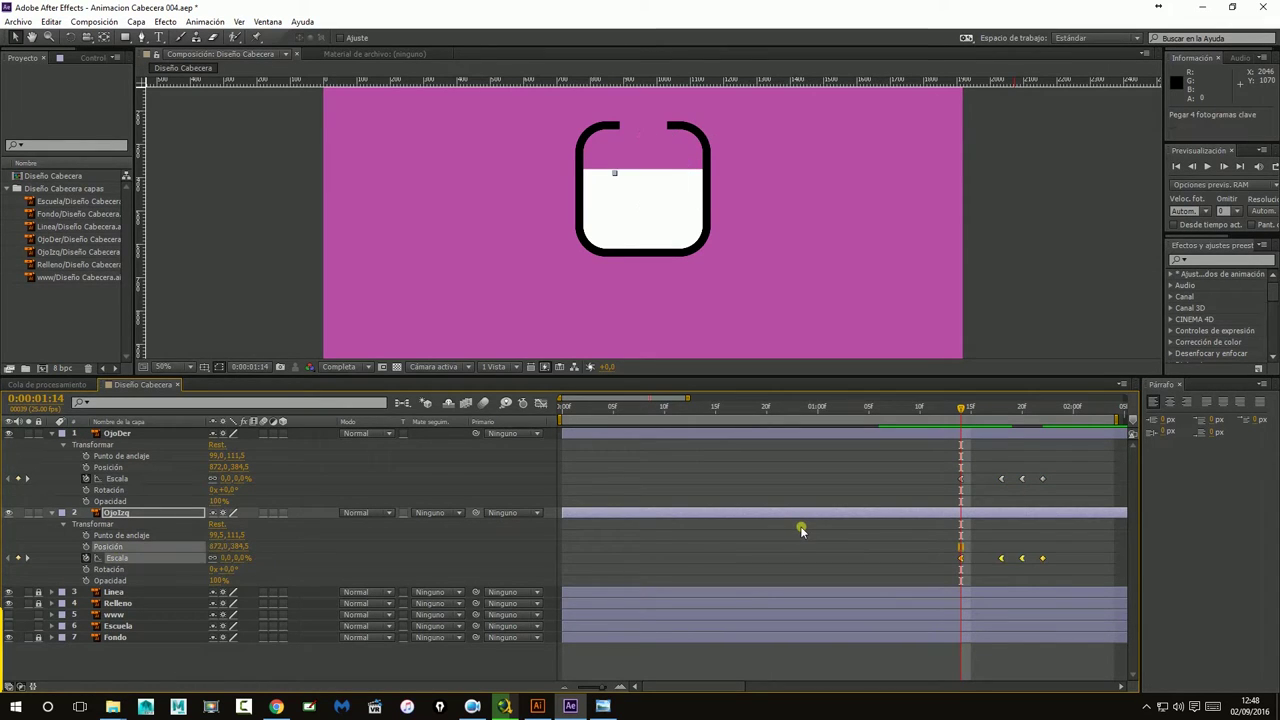
{"action": "left_click_drag", "start_coordinate": [961, 408], "coordinate": [1021, 425]}
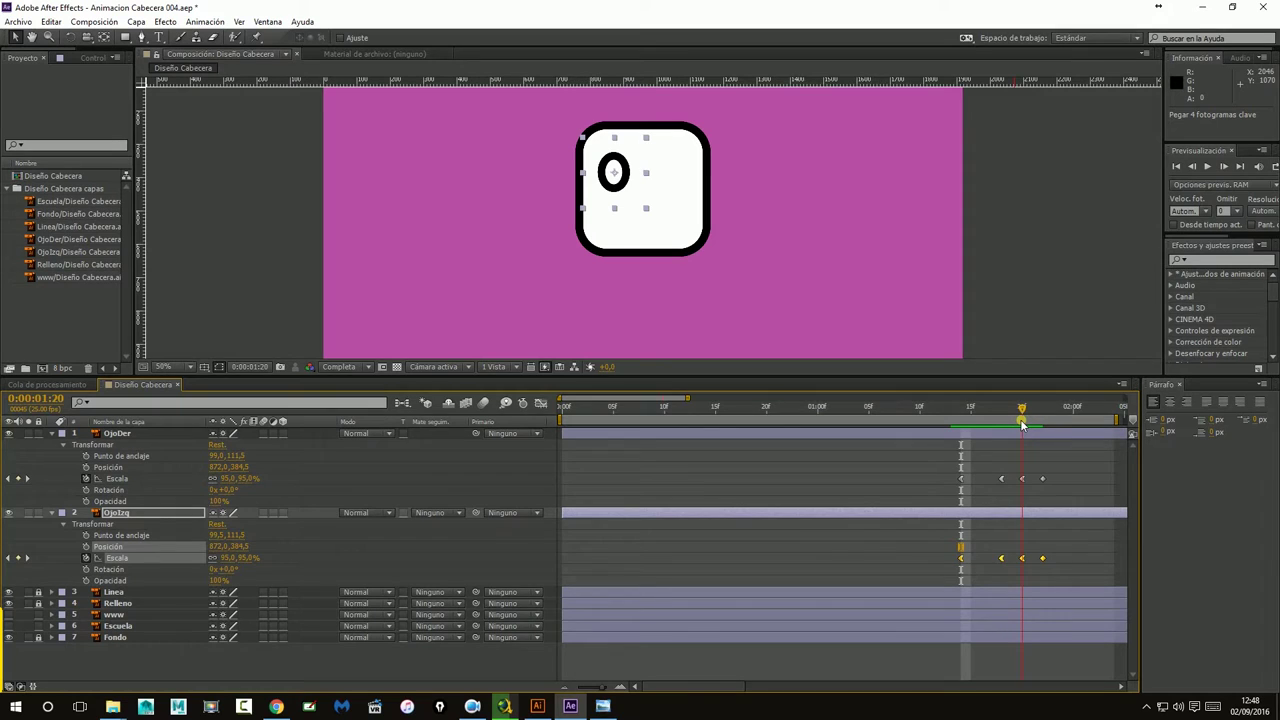
{"action": "key", "text": "ctrl+v"}
Undo the trial paste and scale keyframing, then paste OjoDer's 0% Escala keyframe onto OjoIzq at 1:14.
{"action": "key", "text": "ctrl+z"}
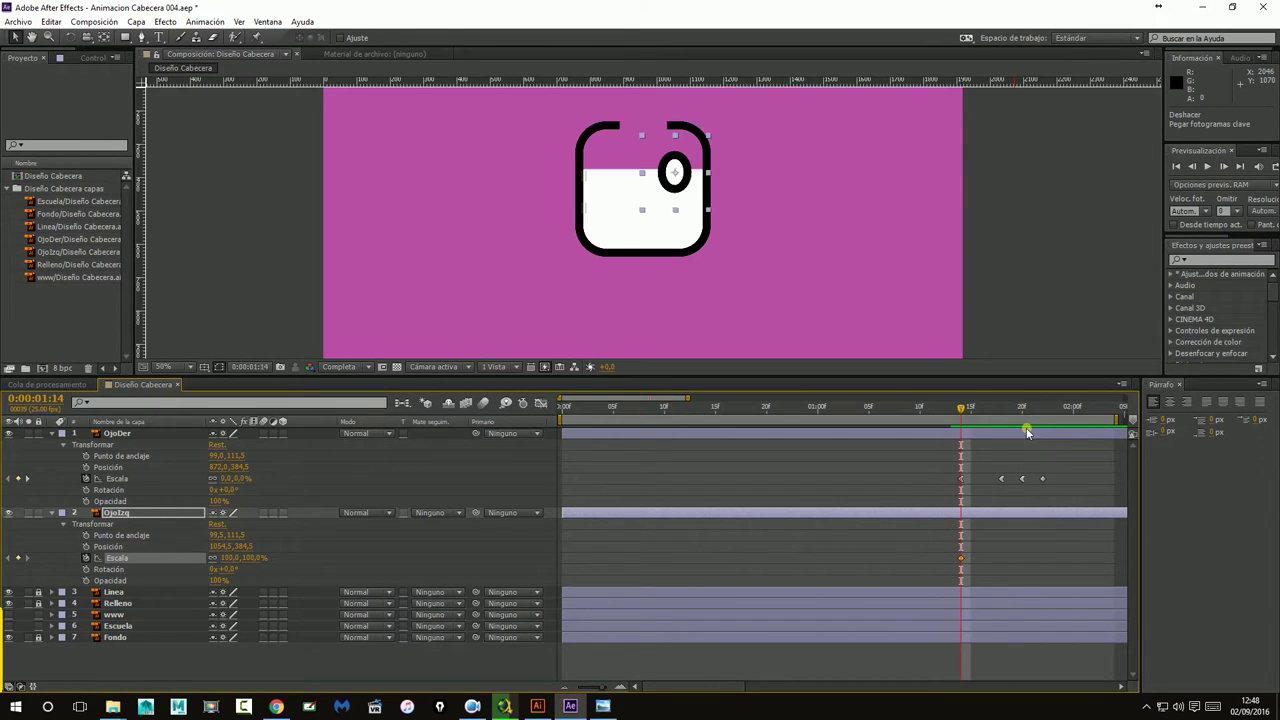
{"action": "key", "text": "alt+shift+p"}
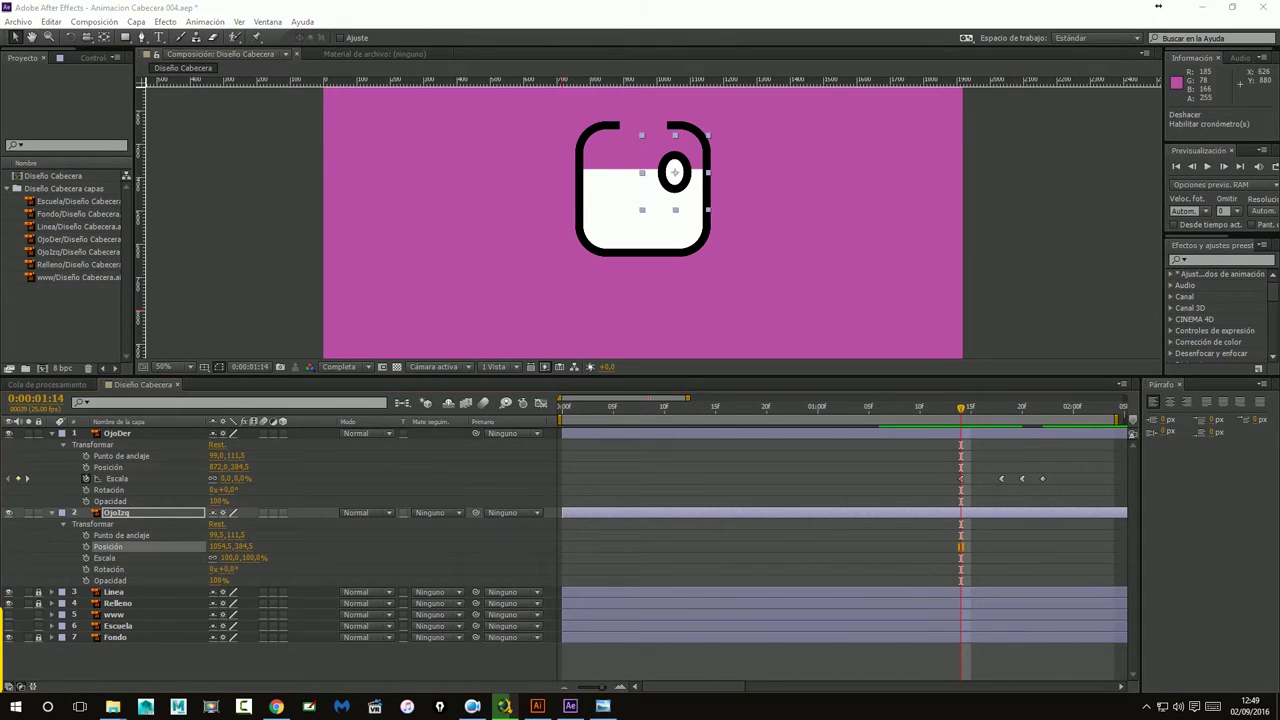
{"action": "left_click_drag", "start_coordinate": [957, 408], "coordinate": [961, 408]}
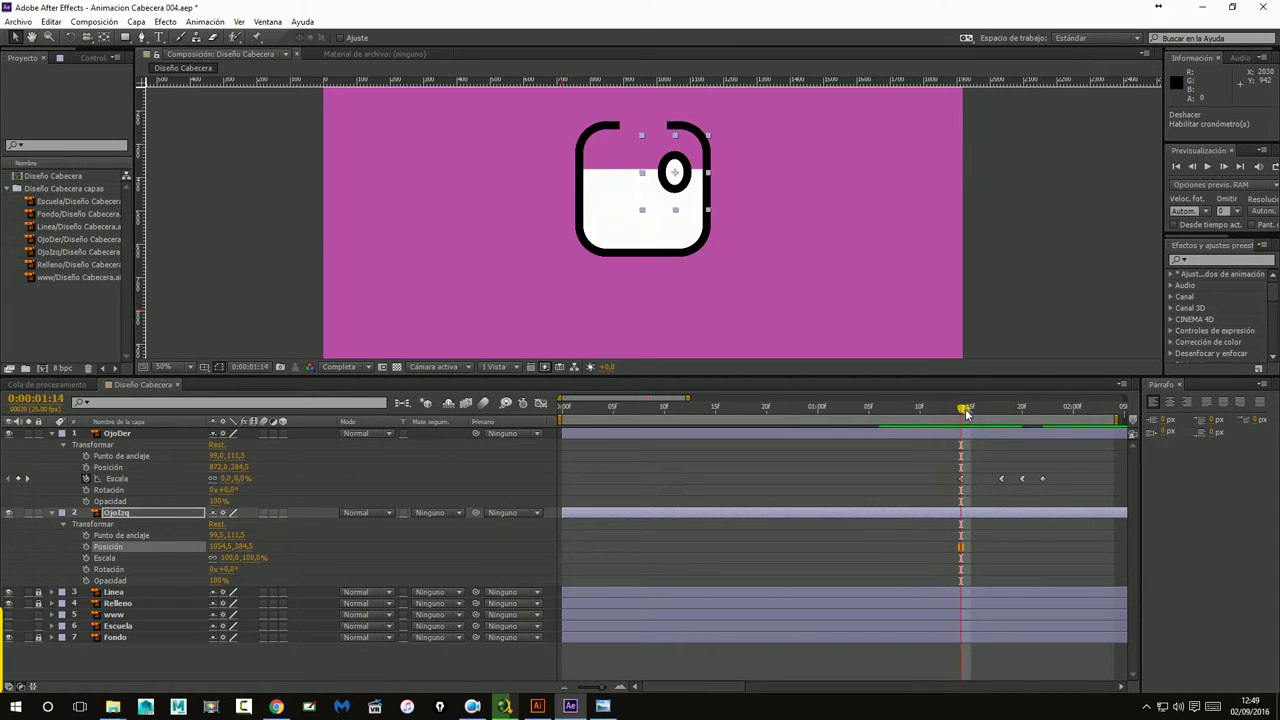
{"action": "left_click", "coordinate": [962, 480]}
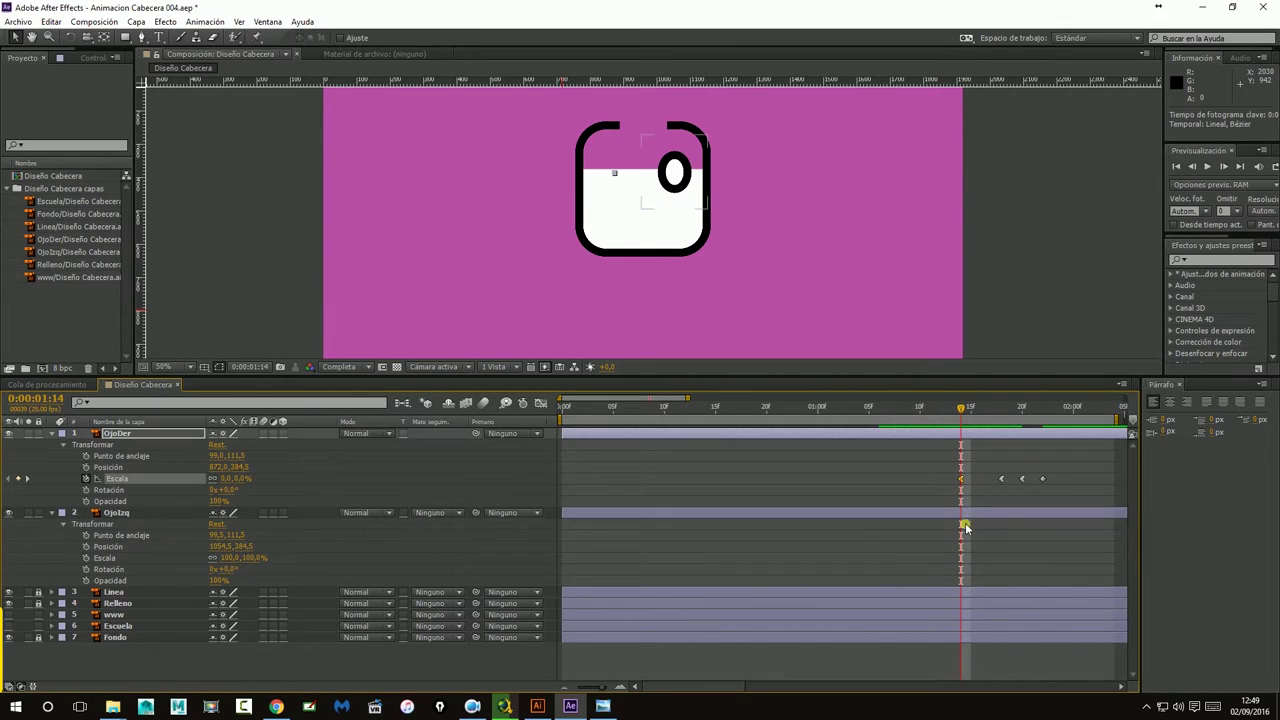
{"action": "left_click", "coordinate": [968, 516]}
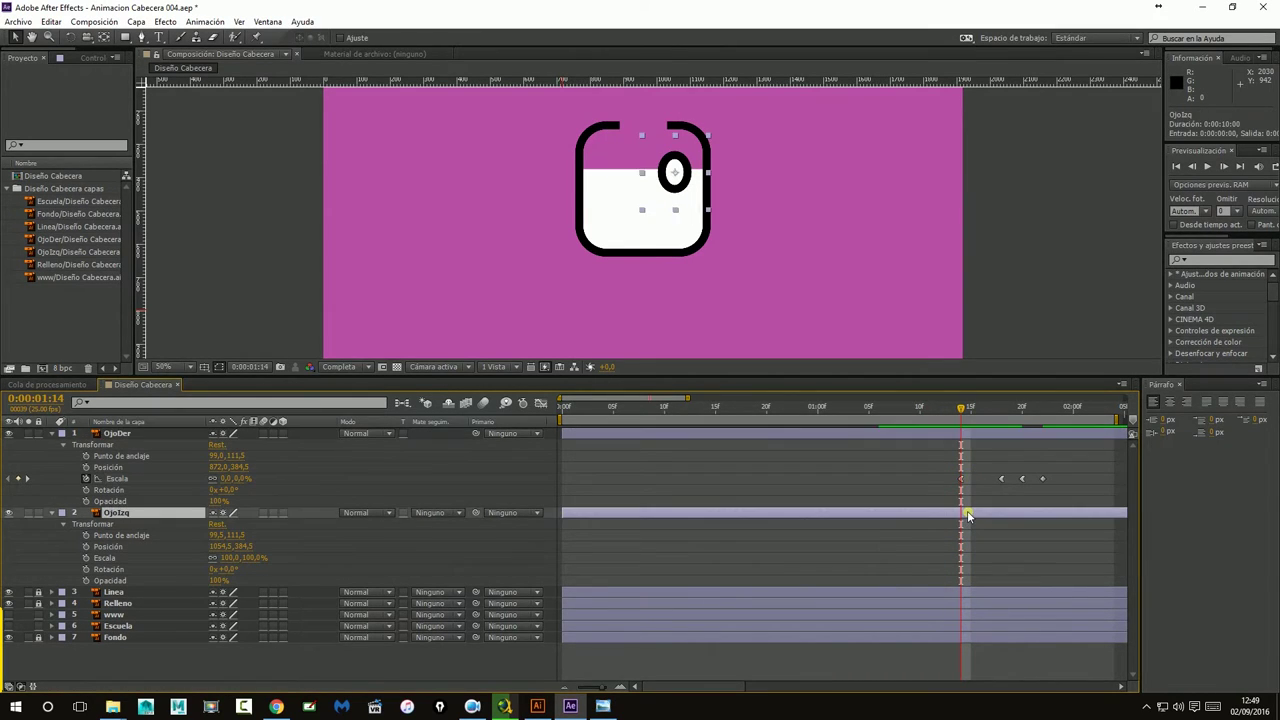
{"action": "key", "text": "ctrl+v"}
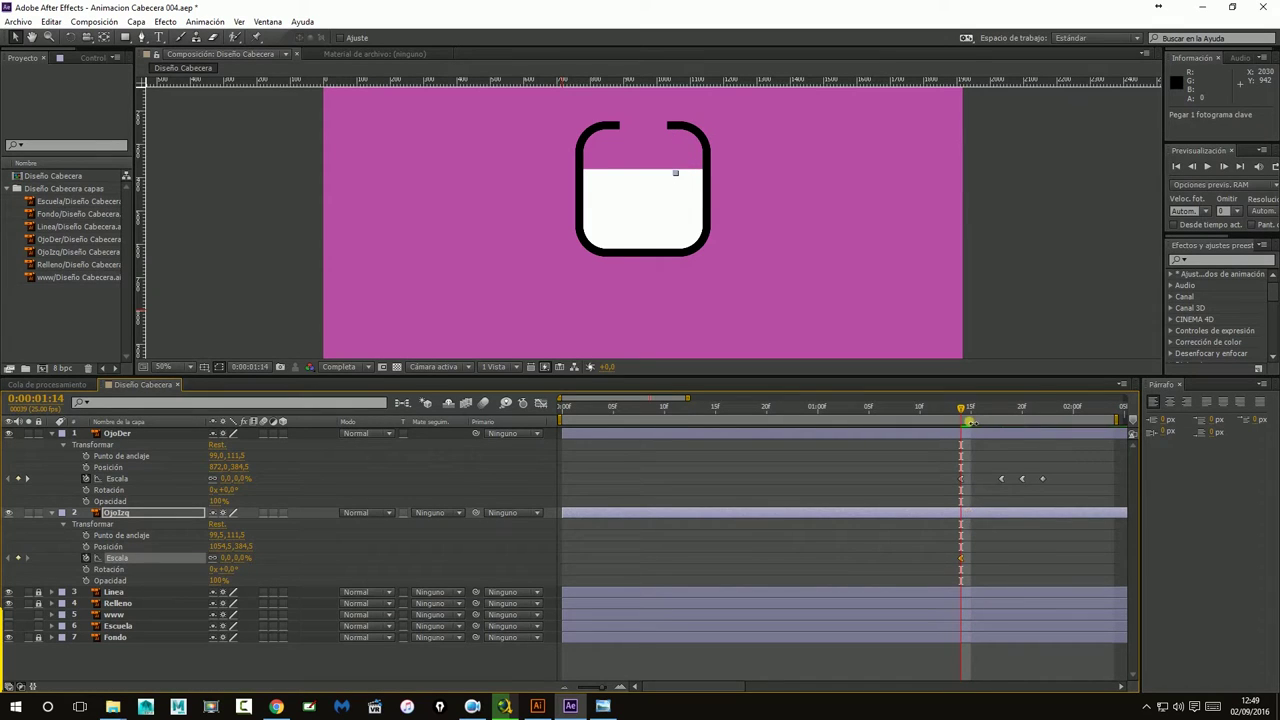
Paste OjoDer's 110% Escala keyframe onto OjoIzq at 1:18.
{"action": "left_click_drag", "start_coordinate": [963, 412], "coordinate": [1001, 408]}
{"action": "left_click", "coordinate": [1001, 480]}
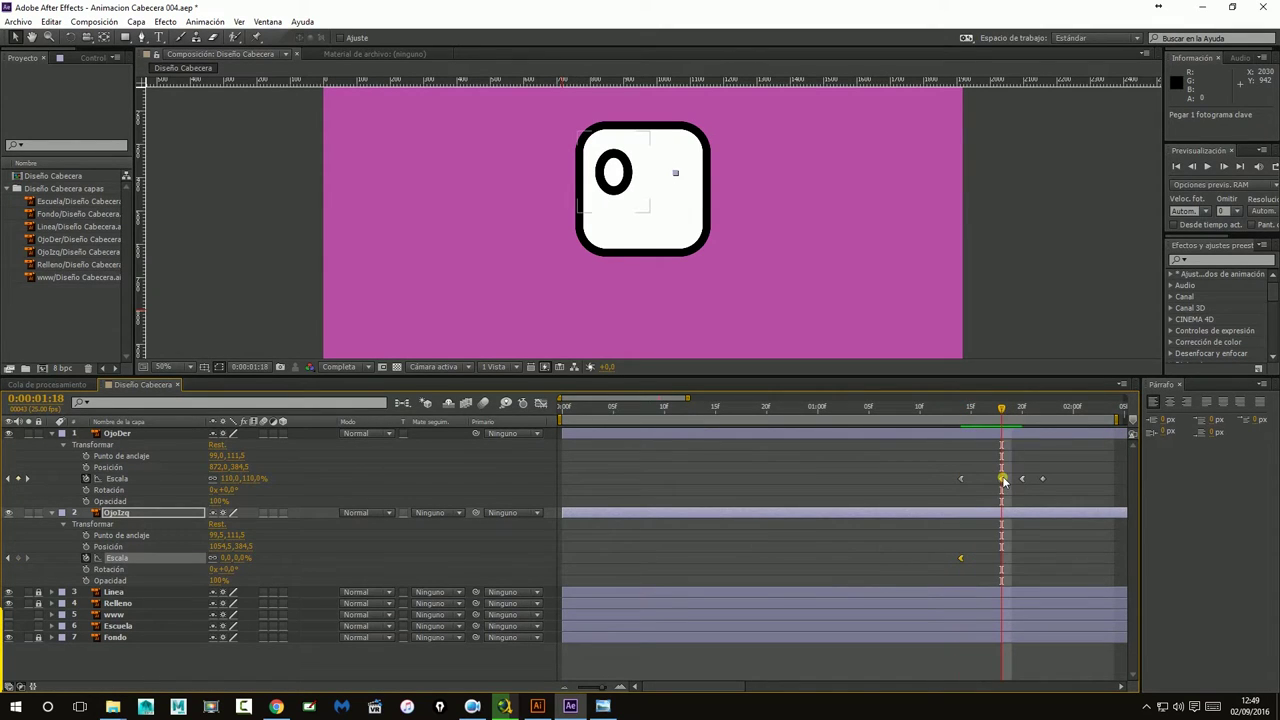
{"action": "left_click", "coordinate": [1012, 515]}
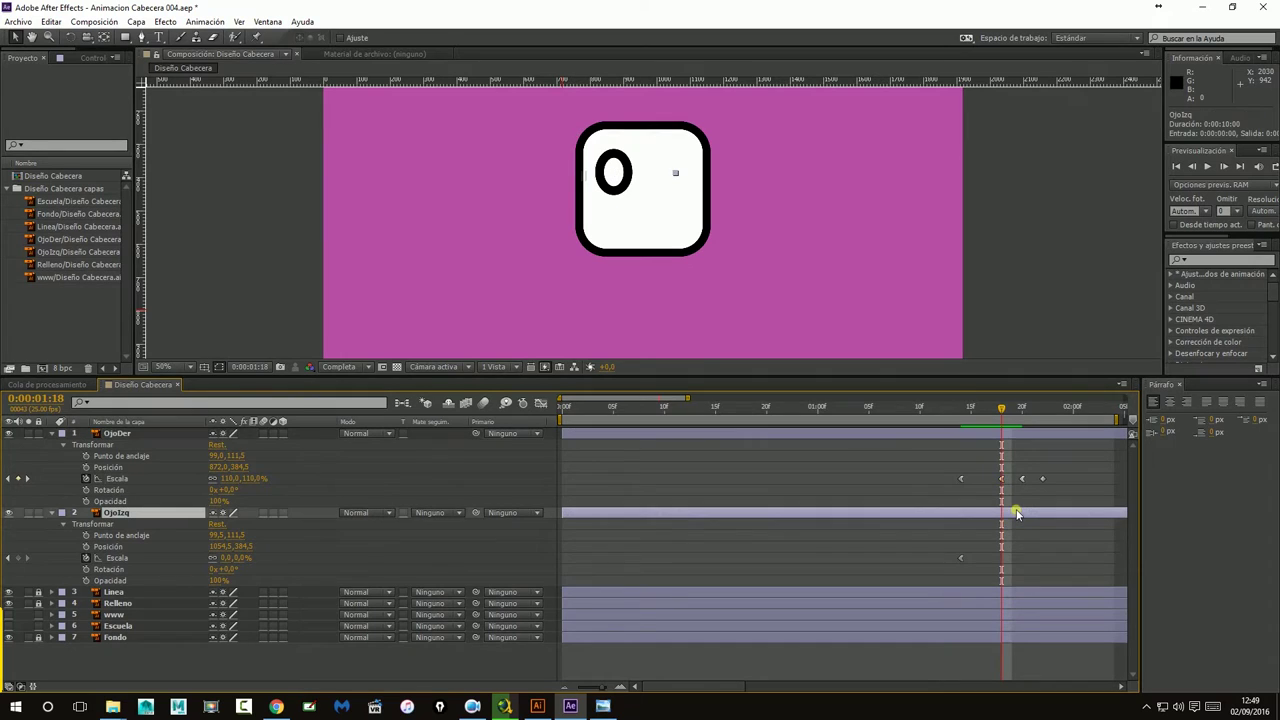
{"action": "key", "text": "ctrl+v"}
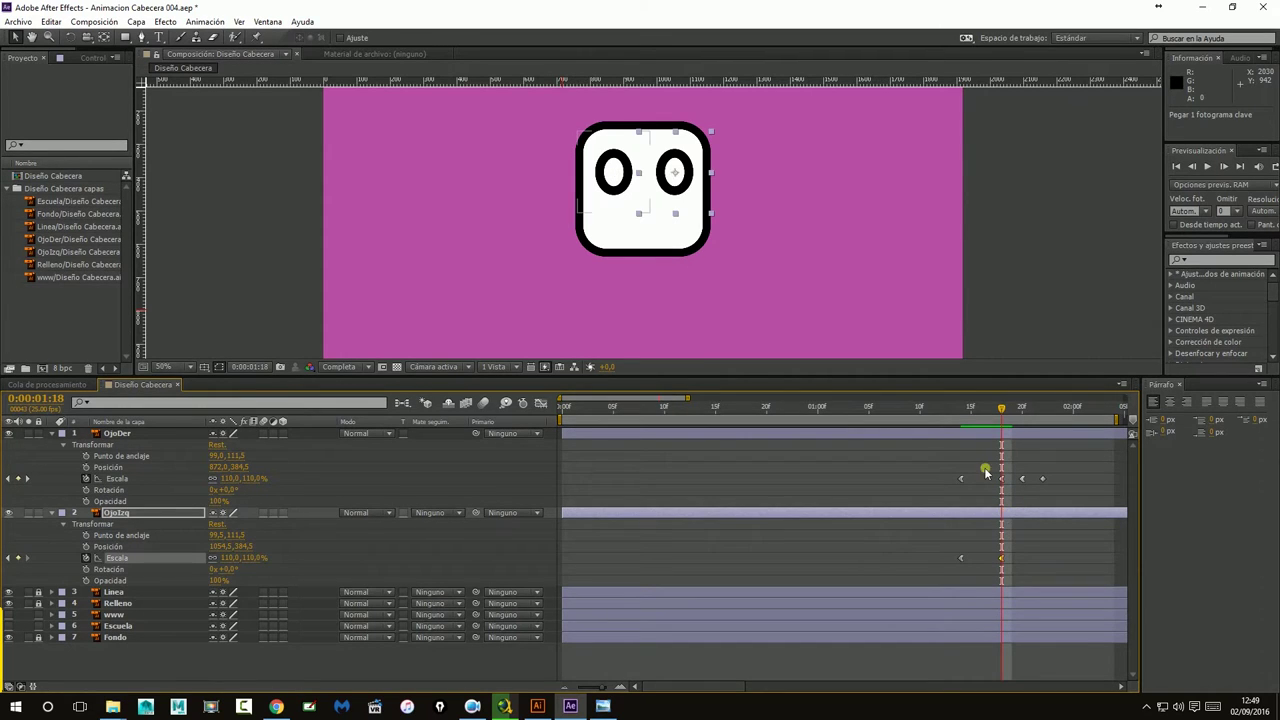
Copy OjoDer's last two Escala keyframes (95%, 100%) and paste them onto OjoIzq at 1:20.
{"action": "mouse_move", "coordinate": [1001, 409]}
{"action": "left_mouse_down"}
{"action": "mouse_move", "coordinate": [979, 412]}
{"action": "mouse_move", "coordinate": [999, 412]}
{"action": "left_mouse_up"}
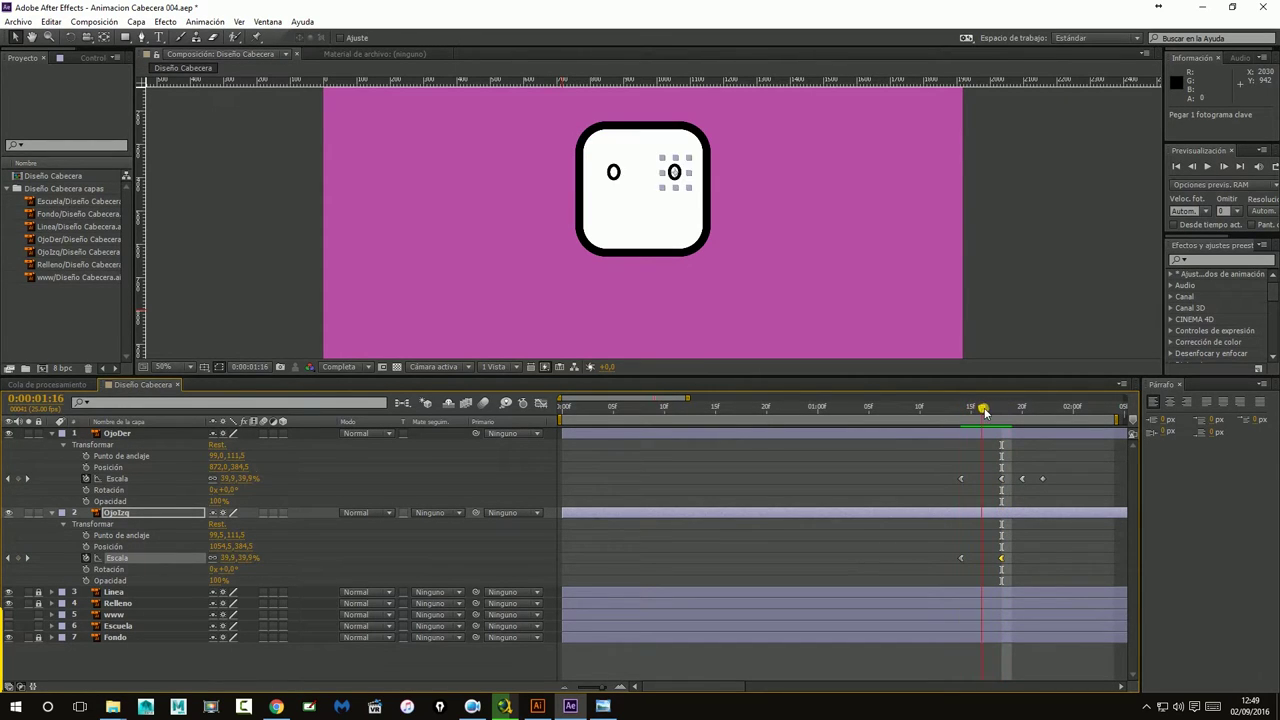
{"action": "left_click_drag", "start_coordinate": [1012, 458], "coordinate": [1061, 488]}
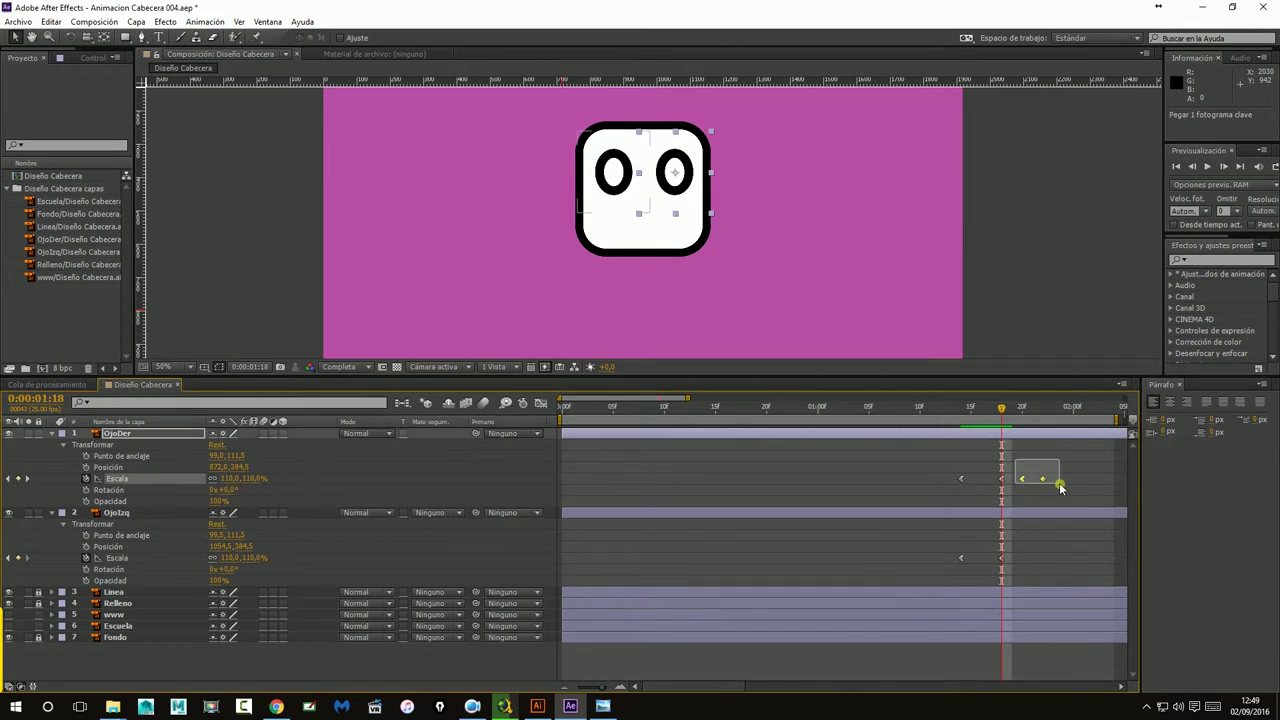
{"action": "key", "text": "ctrl+c"}
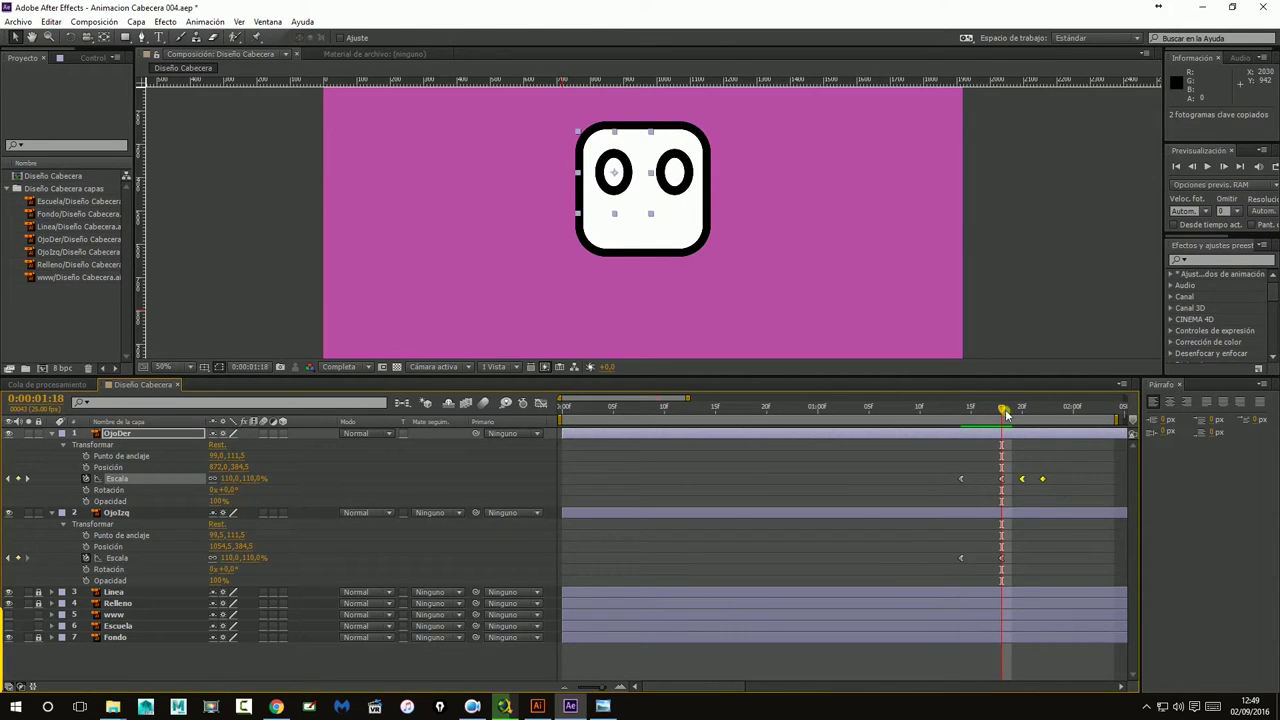
{"action": "left_click_drag", "start_coordinate": [1005, 412], "coordinate": [1022, 410]}
{"action": "left_click", "coordinate": [1044, 514]}
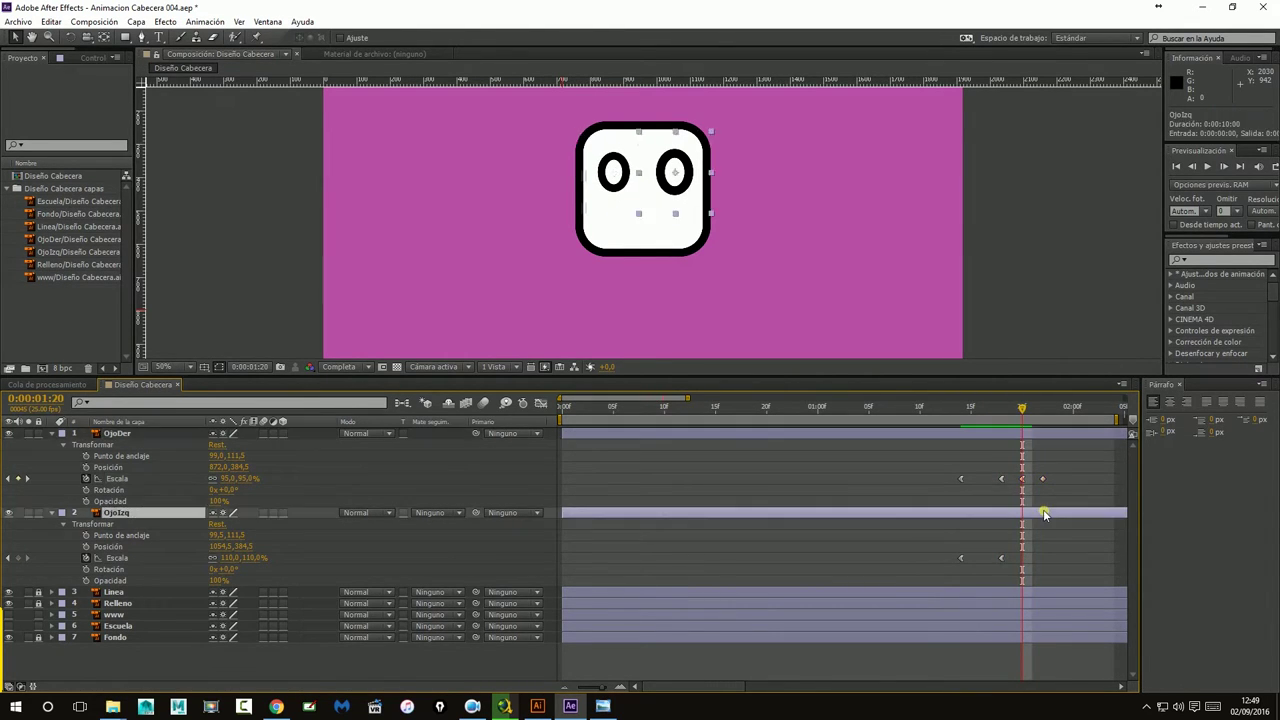
{"action": "key", "text": "ctrl+v"}
{"action": "mouse_move", "coordinate": [1022, 410]}
{"action": "left_mouse_down"}
{"action": "mouse_move", "coordinate": [988, 418]}
{"action": "mouse_move", "coordinate": [1052, 410]}
{"action": "left_mouse_up"}
{"action": "left_click", "coordinate": [1032, 343]}
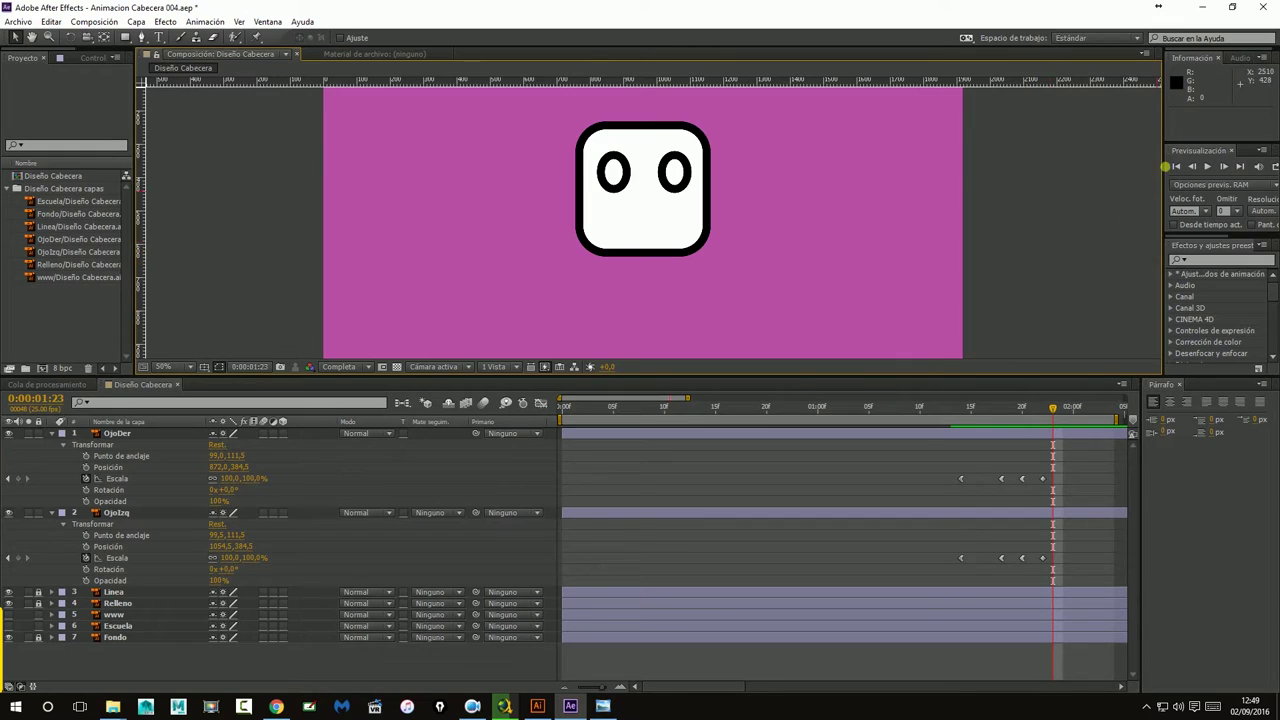
Shift OjoIzq's four Escala keyframes one frame later than OjoDer's.
{"action": "left_click", "coordinate": [1207, 167]}
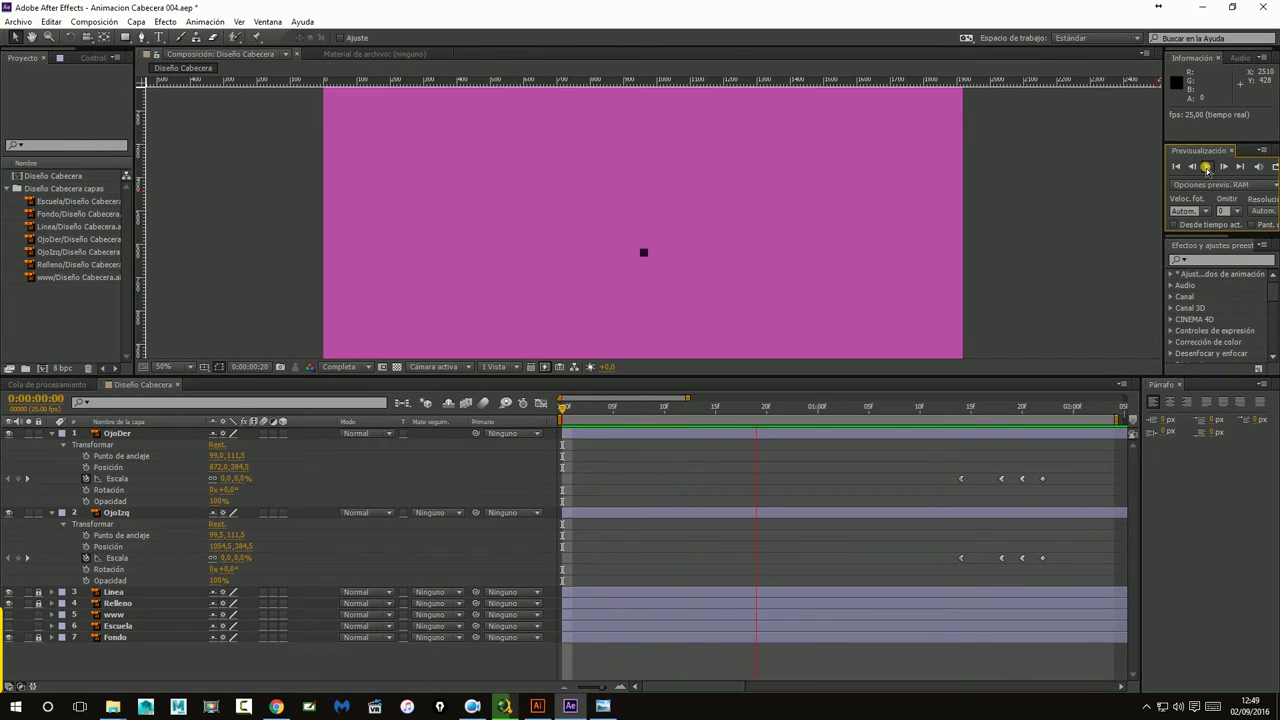
{"action": "left_click", "coordinate": [1207, 167]}
{"action": "left_click_drag", "start_coordinate": [956, 550], "coordinate": [1058, 568]}
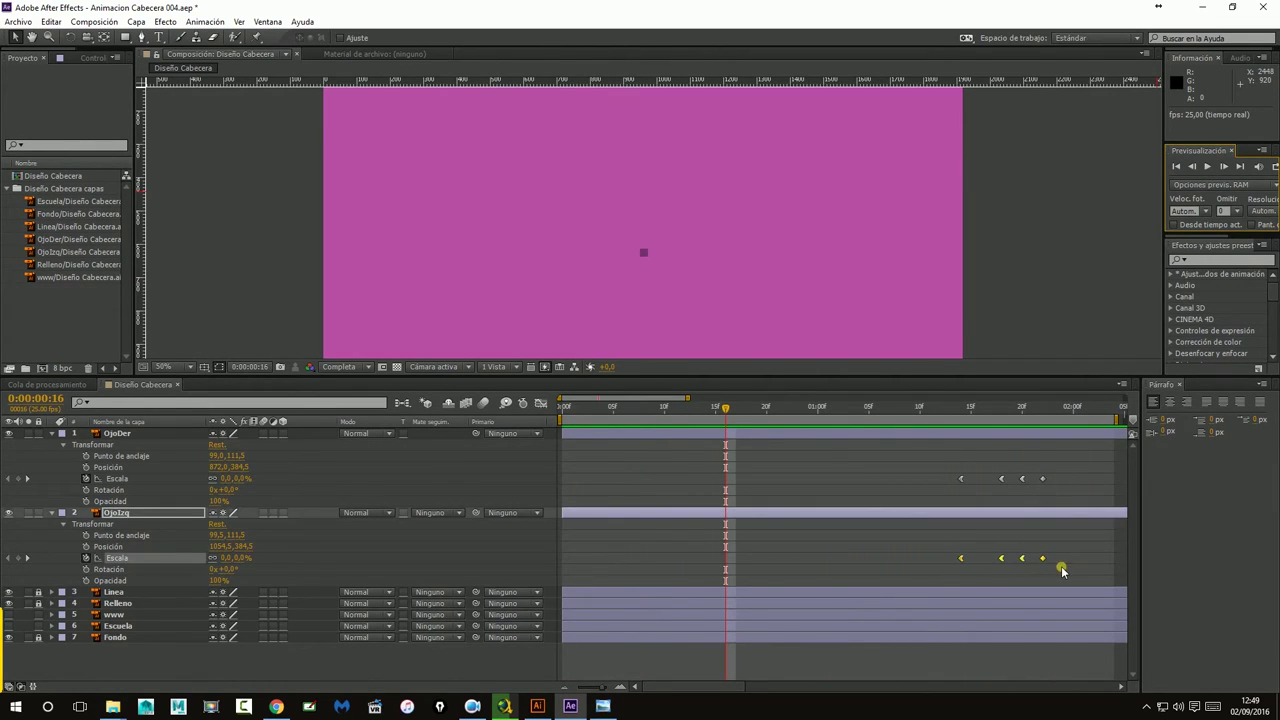
{"action": "left_click", "coordinate": [1046, 560]}
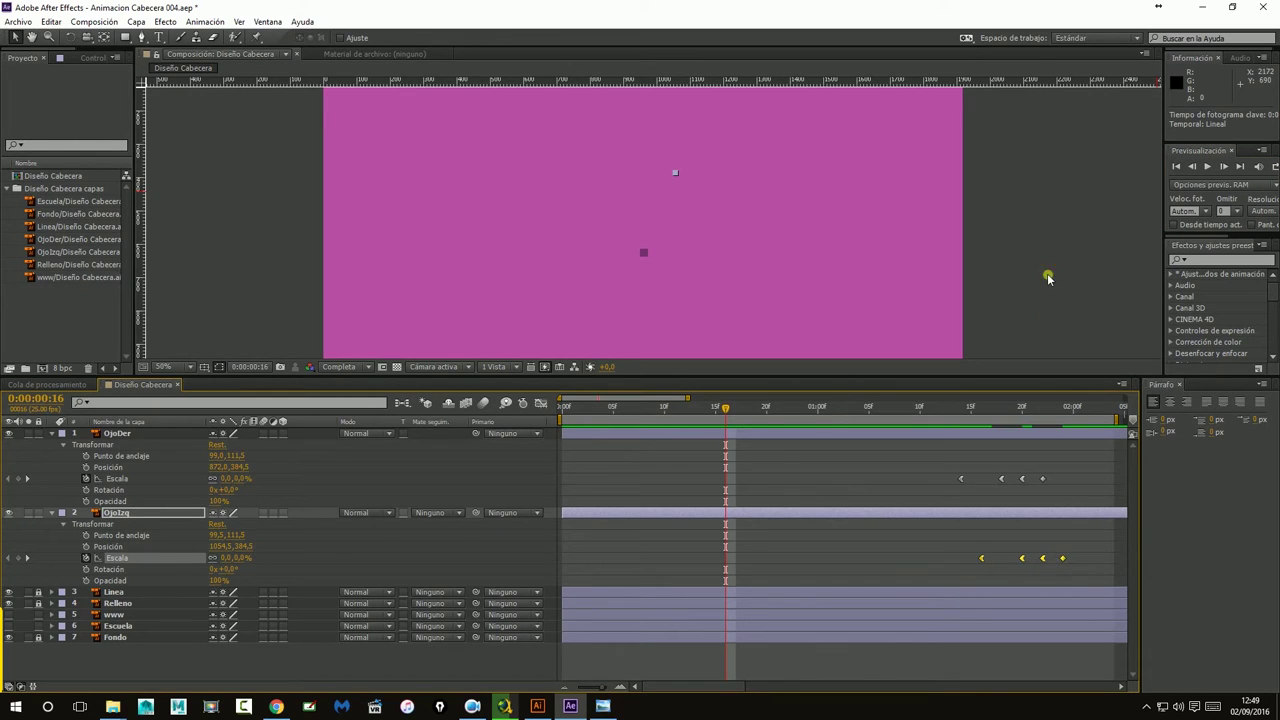
{"action": "left_click", "coordinate": [1029, 215]}
Preview the animation from the start to check the staggered eye pop-in.
{"action": "left_click", "coordinate": [1207, 167]}
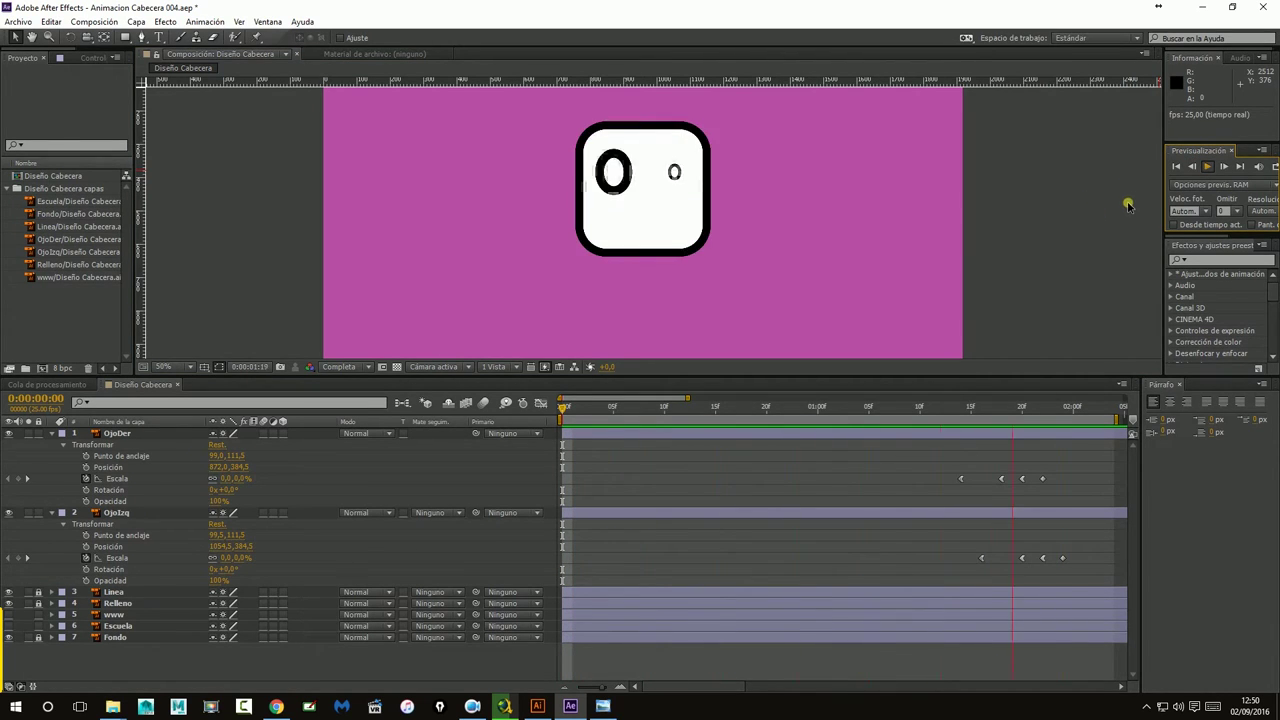
{"action": "left_click", "coordinate": [1209, 165]}
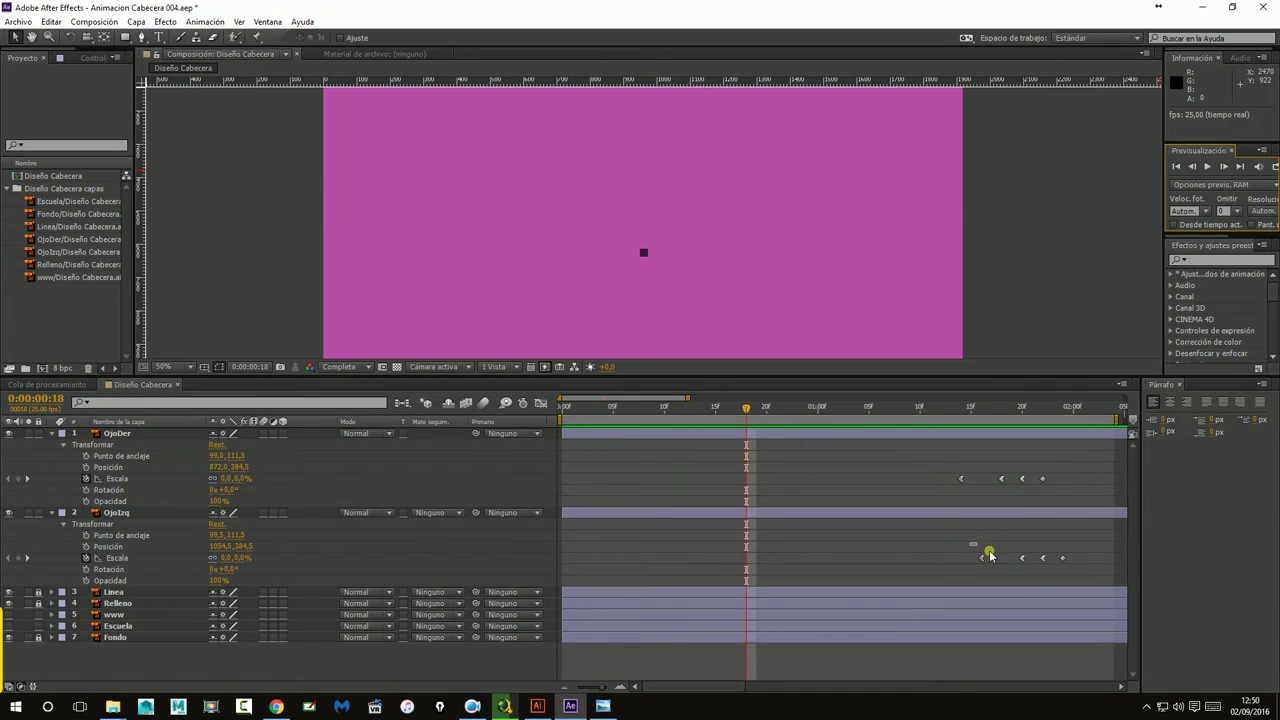
{"action": "left_click_drag", "start_coordinate": [968, 542], "coordinate": [1063, 566]}
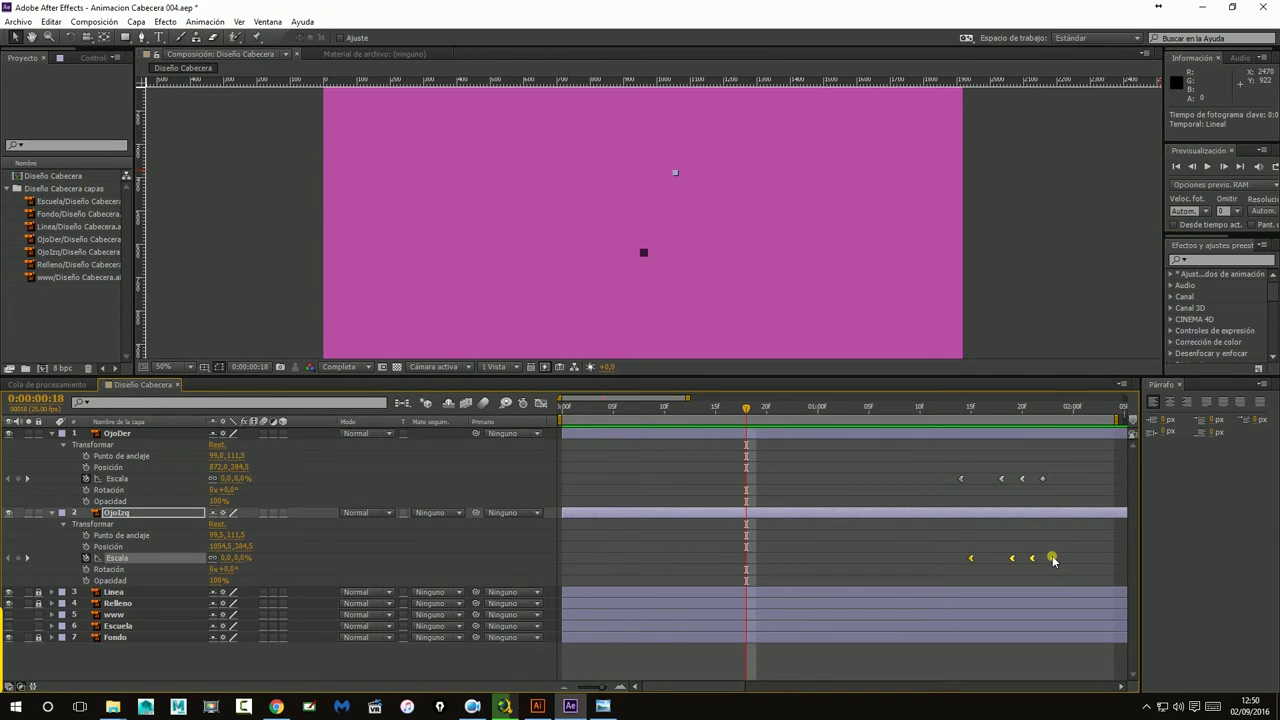
{"action": "left_click", "coordinate": [1077, 266]}
{"action": "left_click", "coordinate": [1207, 166]}
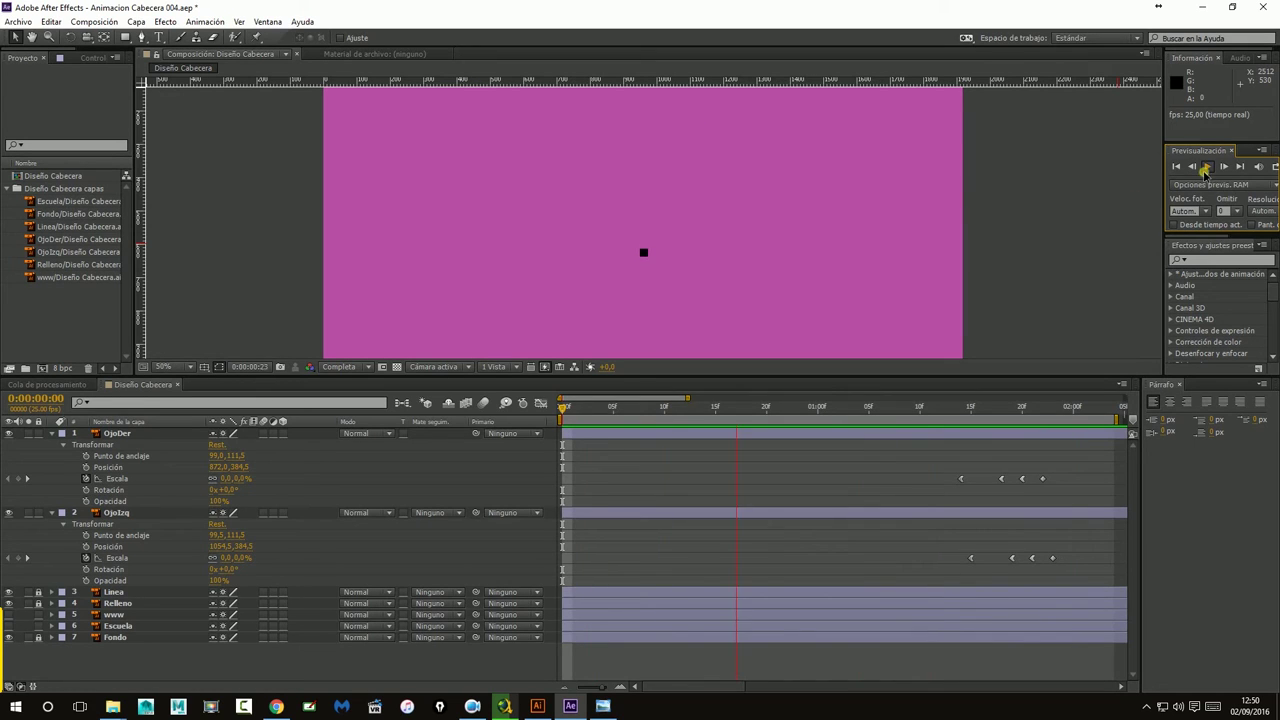
Drag OjoIzq's four Escala keyframes to two frames behind OjoDer's and preview from frame one.
{"action": "left_click", "coordinate": [1205, 168]}
{"action": "left_click_drag", "start_coordinate": [957, 543], "coordinate": [1055, 566]}
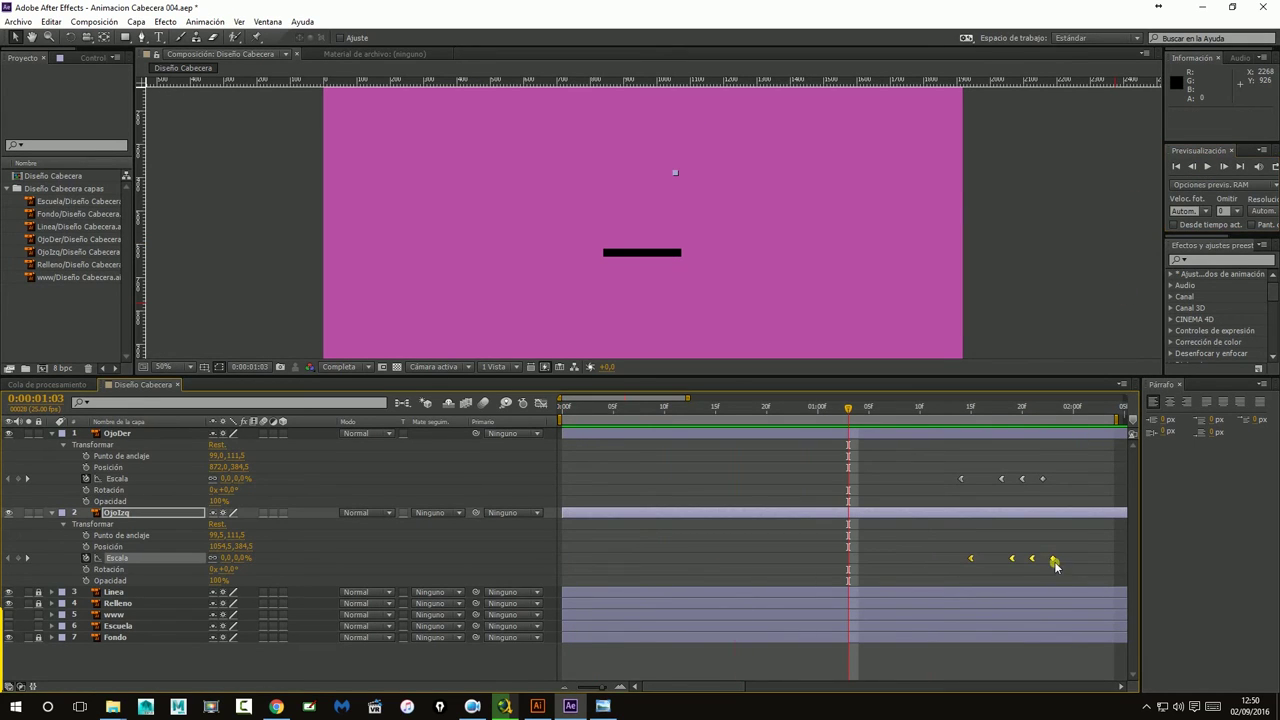
{"action": "key", "text": "space"}
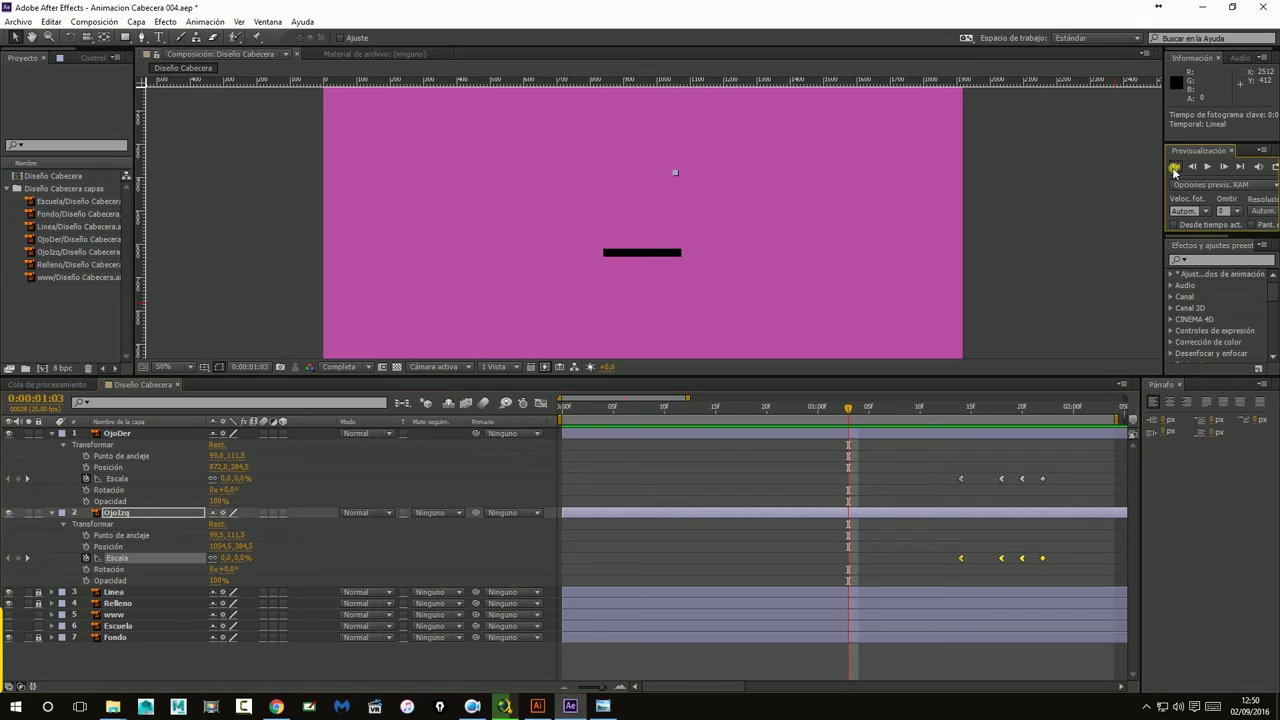
{"action": "key", "text": "space"}
{"action": "left_click", "coordinate": [1063, 207]}
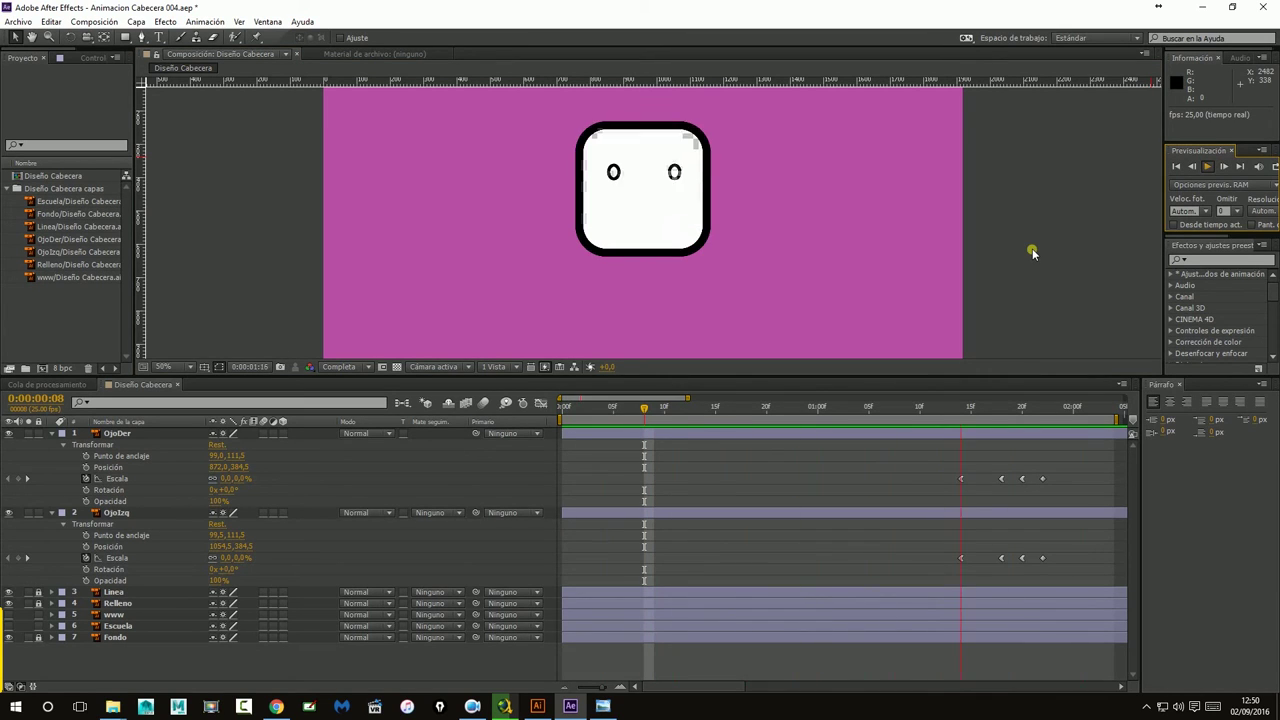
{"action": "left_click", "coordinate": [1203, 190]}
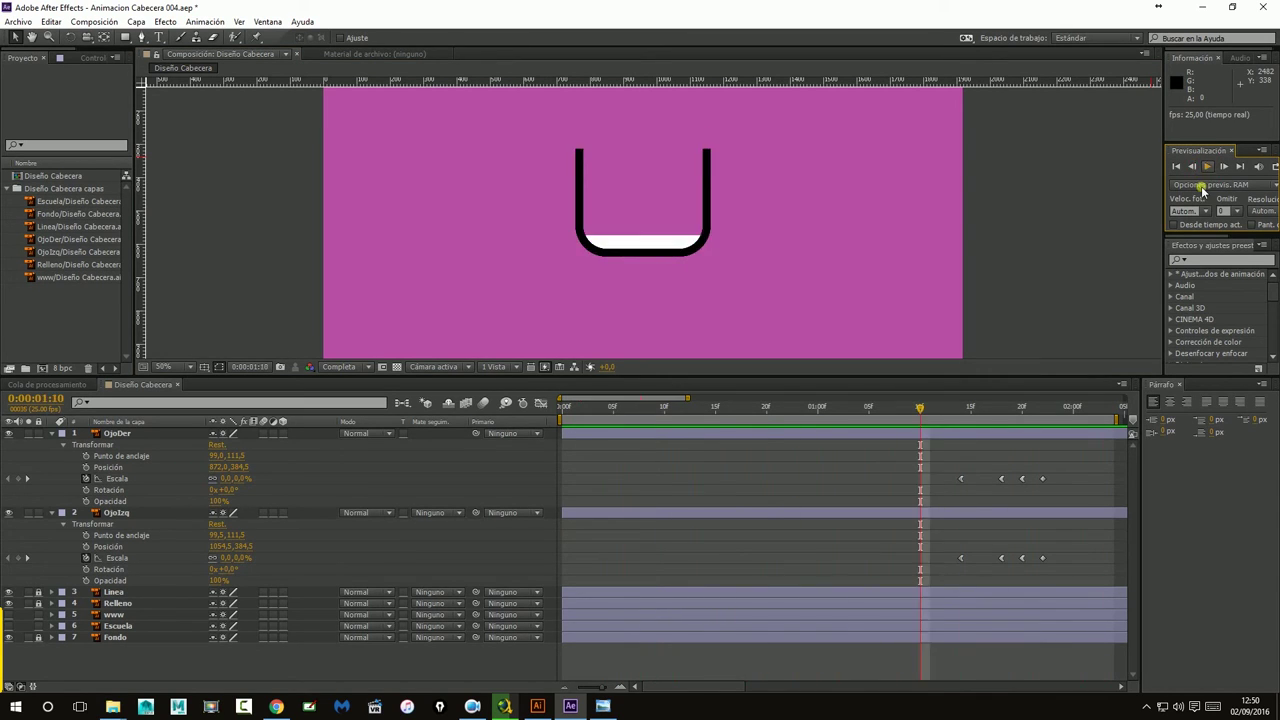
{"action": "left_click_drag", "start_coordinate": [946, 541], "coordinate": [1048, 568]}
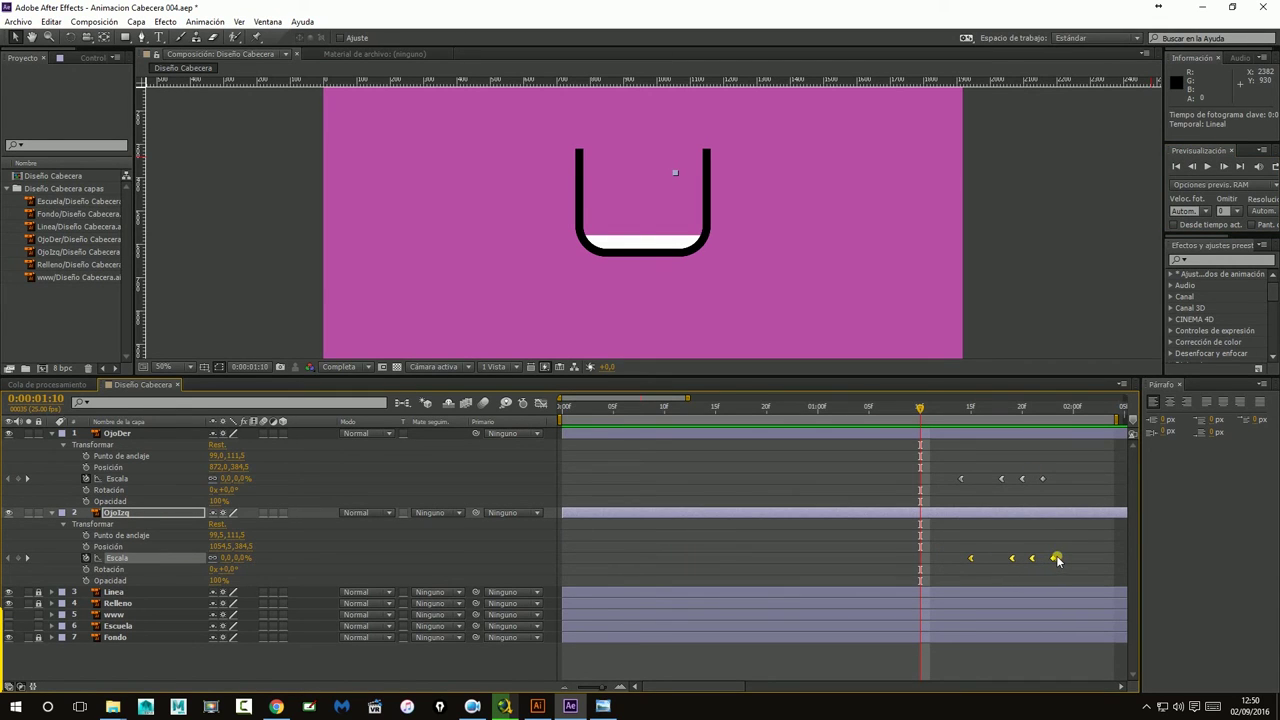
{"action": "left_click", "coordinate": [1176, 166]}
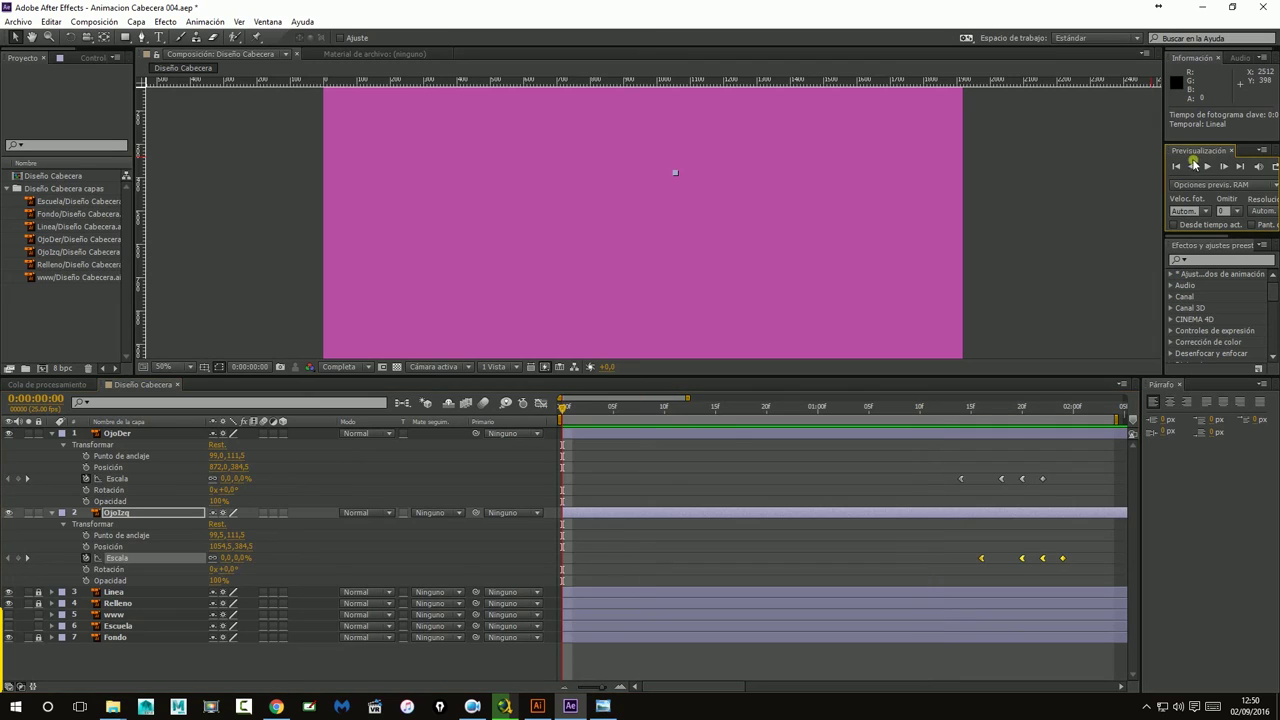
{"action": "left_click", "coordinate": [1207, 166]}
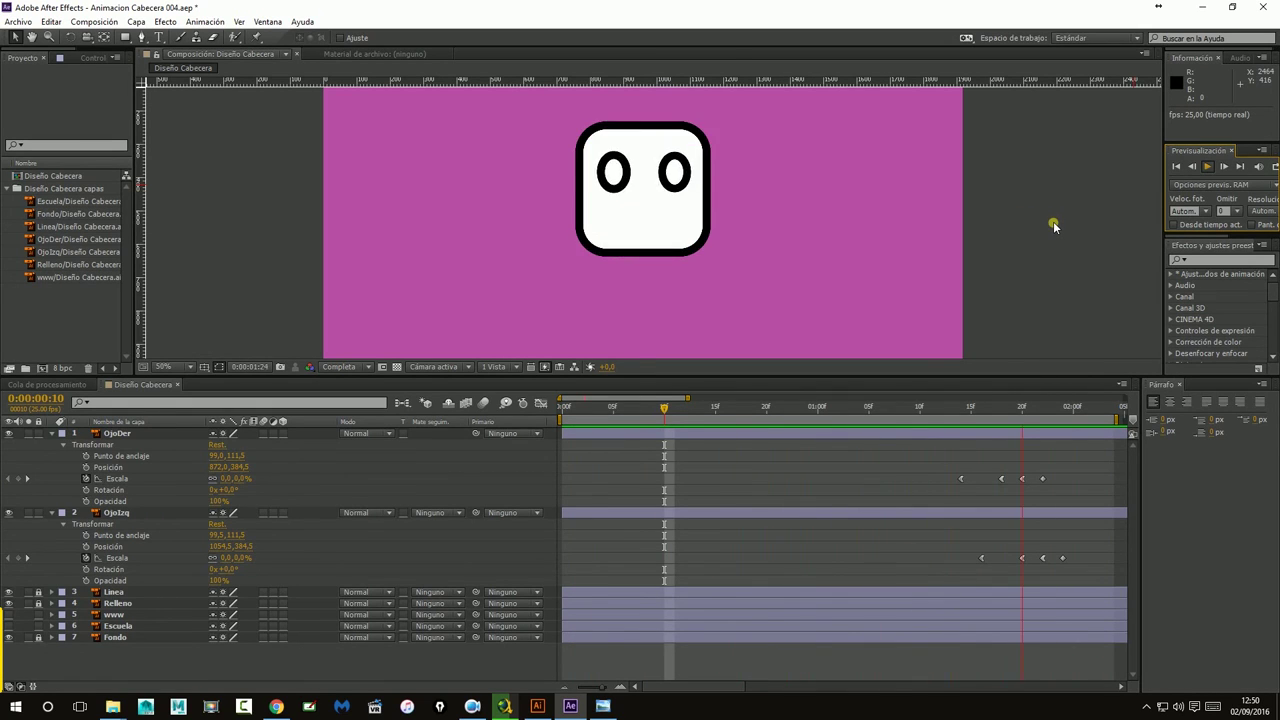
Nudge OjoIzq's Escala keyframes back to about one frame behind OjoDer's and preview the result.
{"action": "left_click", "coordinate": [1206, 168]}
{"action": "mouse_move", "coordinate": [988, 548]}
{"action": "left_mouse_down"}
{"action": "mouse_move", "coordinate": [1068, 566]}
{"action": "mouse_move", "coordinate": [1055, 560]}
{"action": "left_mouse_up"}
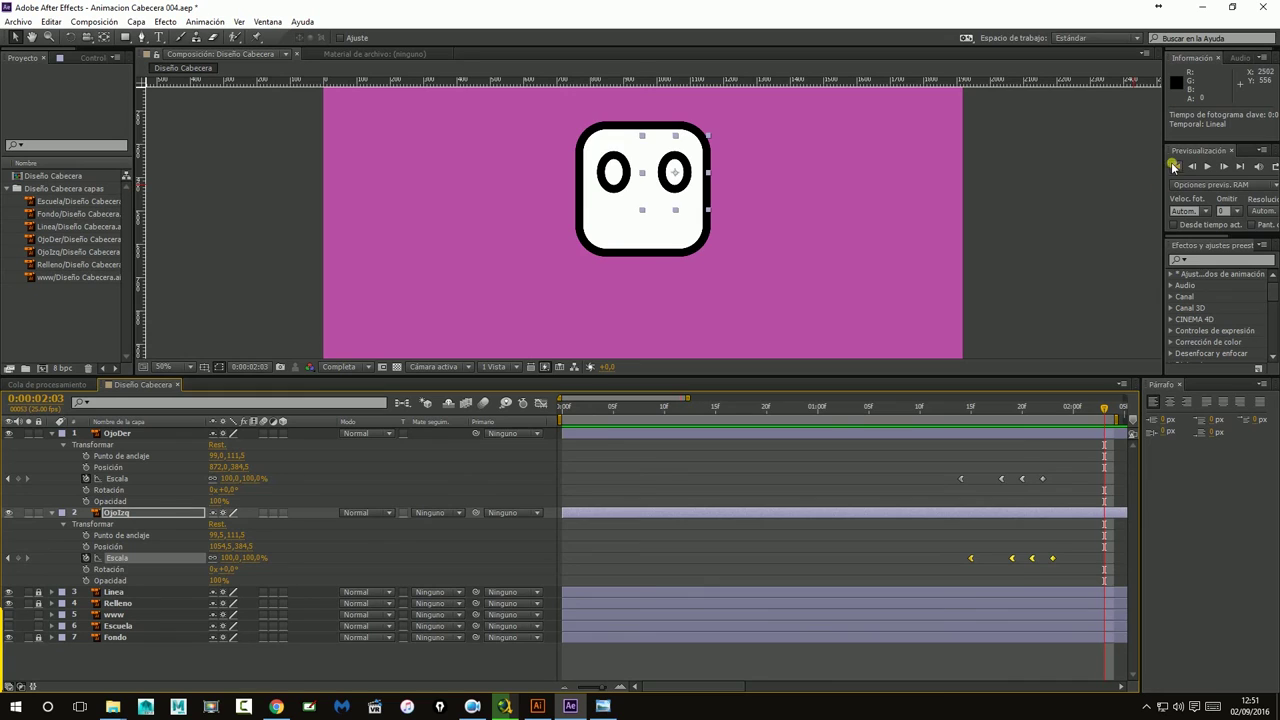
{"action": "left_click", "coordinate": [1174, 168]}
{"action": "left_click", "coordinate": [1206, 167]}
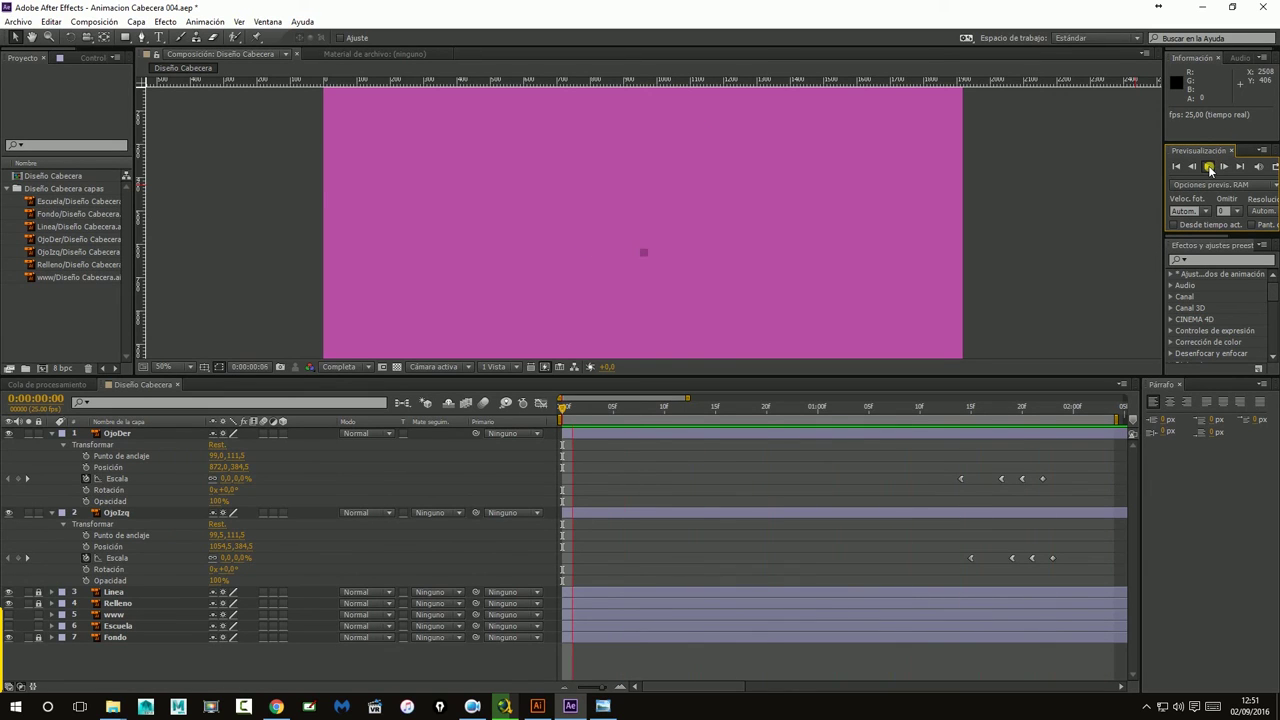
{"action": "left_click", "coordinate": [1209, 168]}
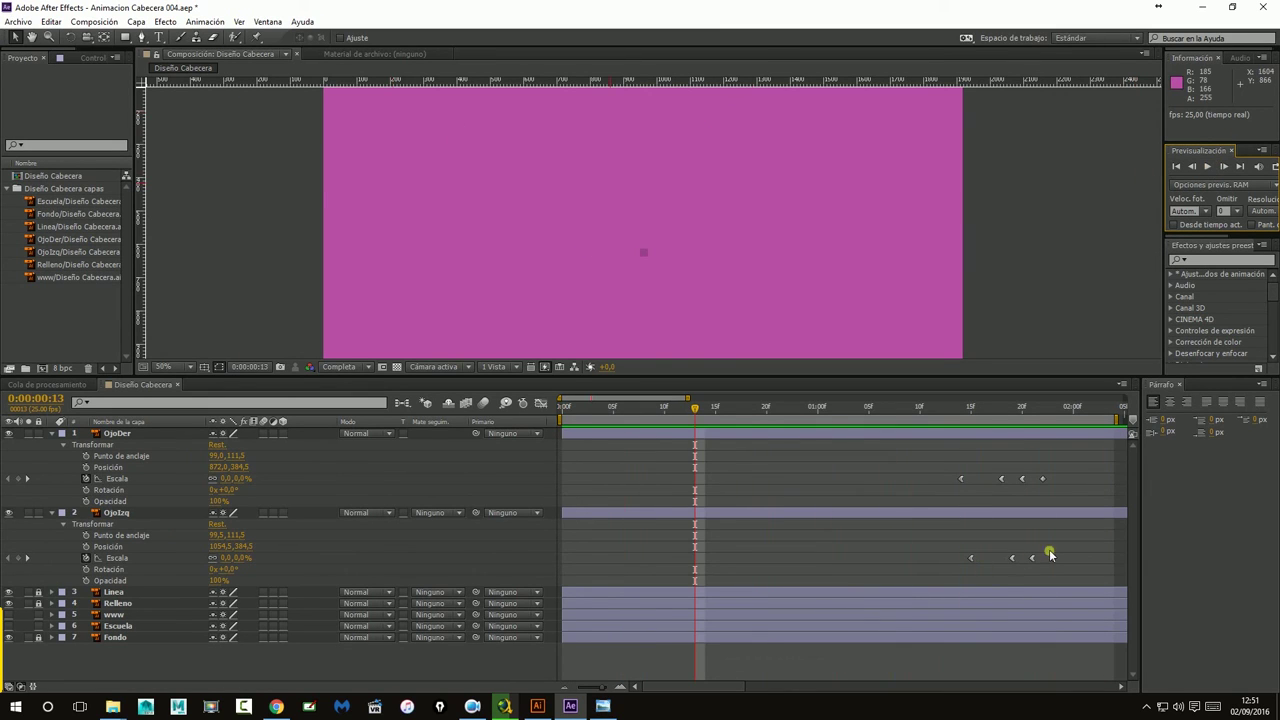
{"action": "left_click", "coordinate": [18, 21]}
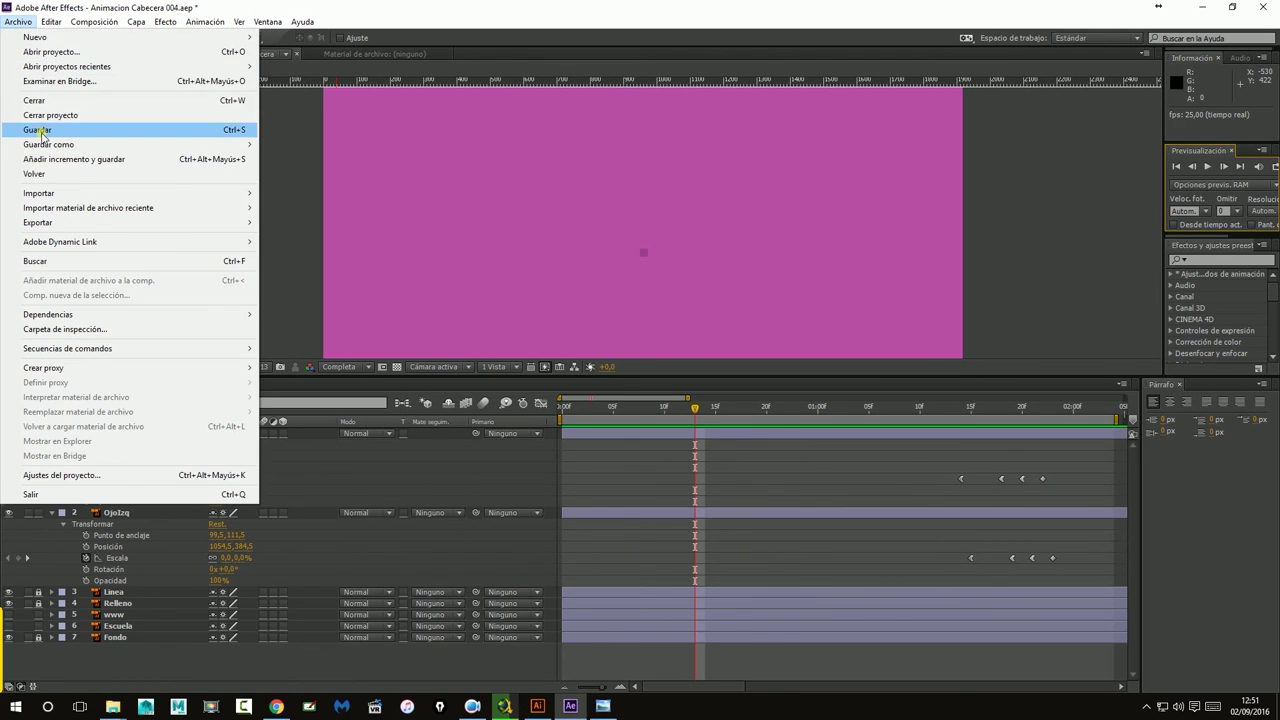
Save the project, then preview at 25% zoom and scrub 1:19–1:21 to check the overshoot.
{"action": "left_click", "coordinate": [40, 133]}
{"action": "key", "text": "comma"}
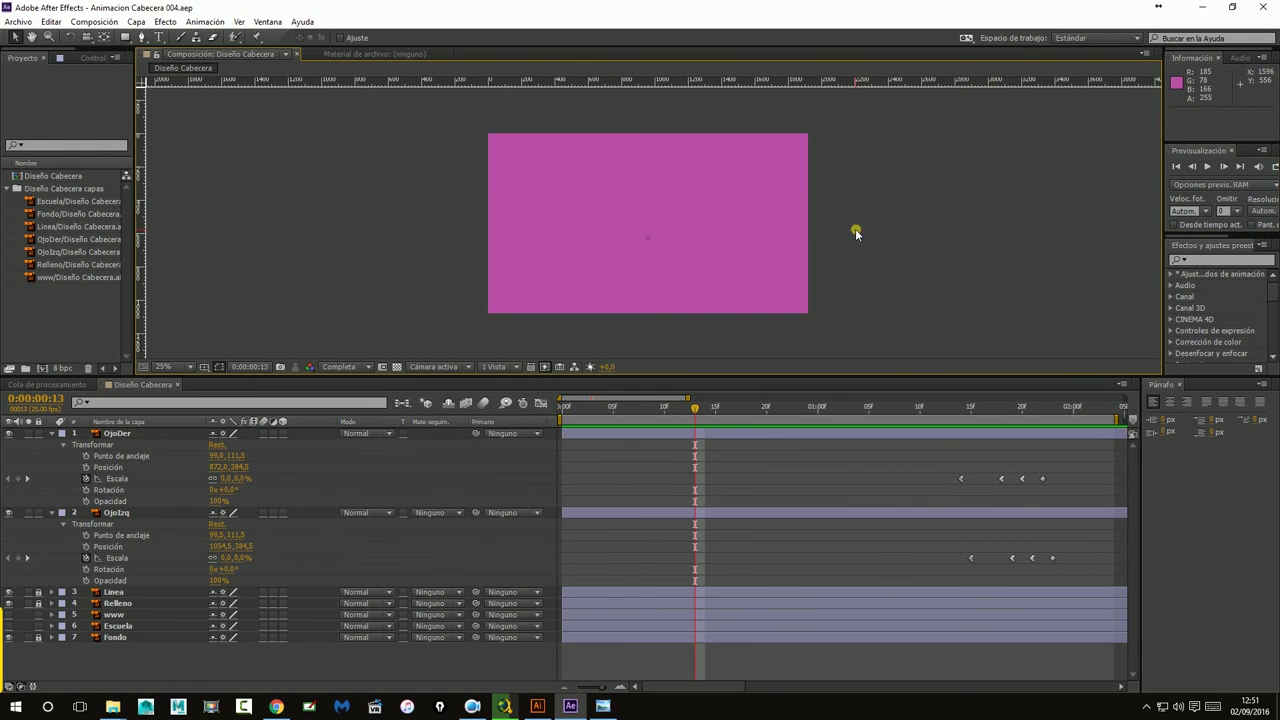
{"action": "left_click_drag", "start_coordinate": [763, 202], "coordinate": [766, 220]}
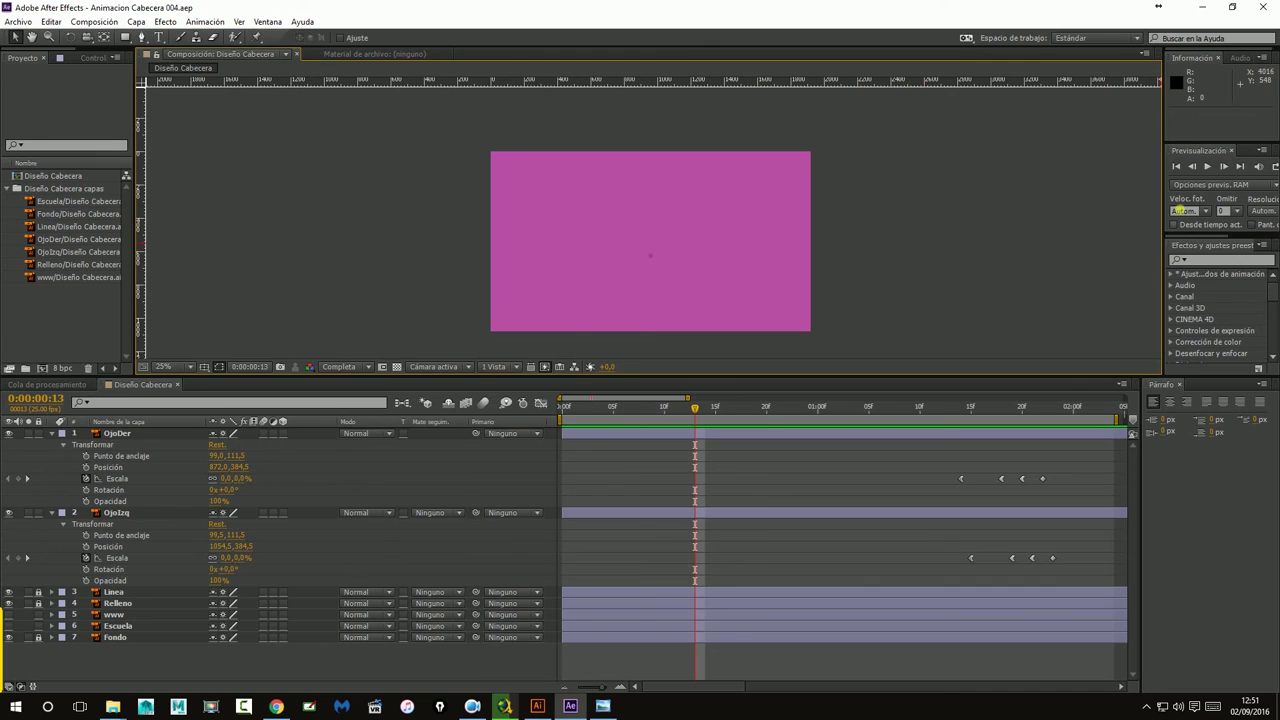
{"action": "left_click", "coordinate": [1177, 167]}
{"action": "left_click", "coordinate": [1207, 167]}
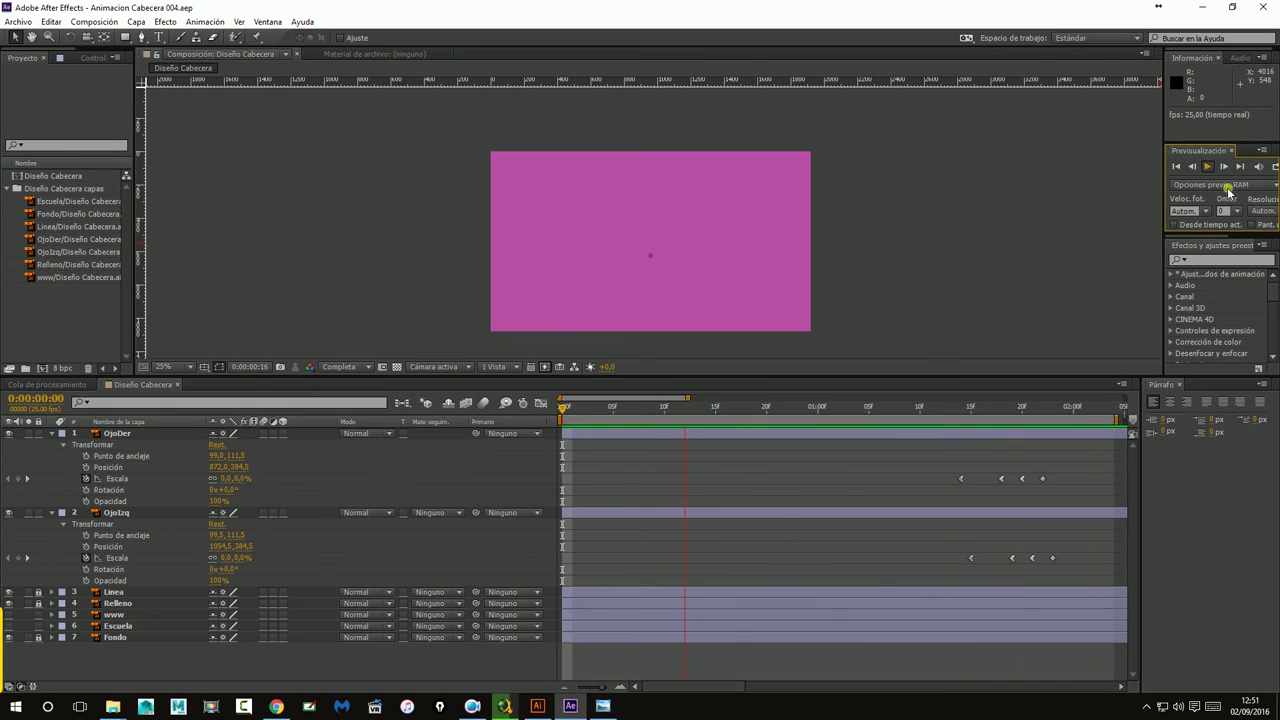
{"action": "left_click", "coordinate": [1014, 400]}
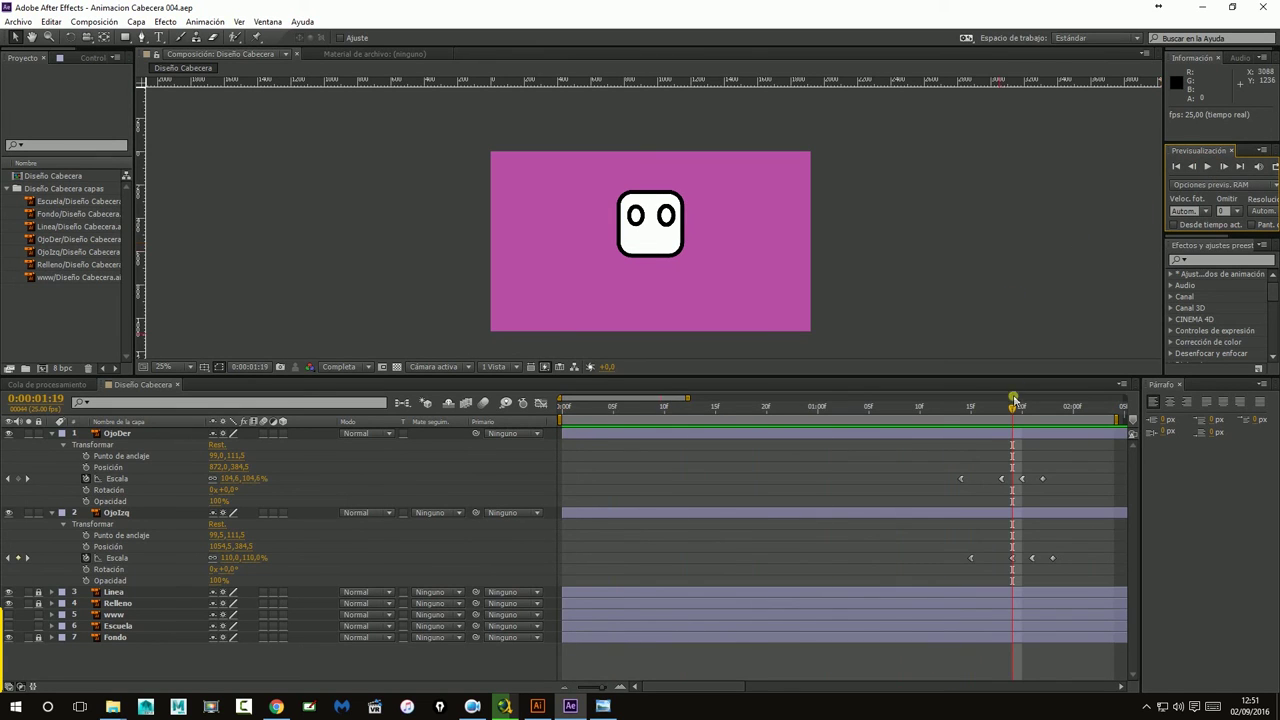
{"action": "left_click_drag", "start_coordinate": [993, 413], "coordinate": [1043, 414]}
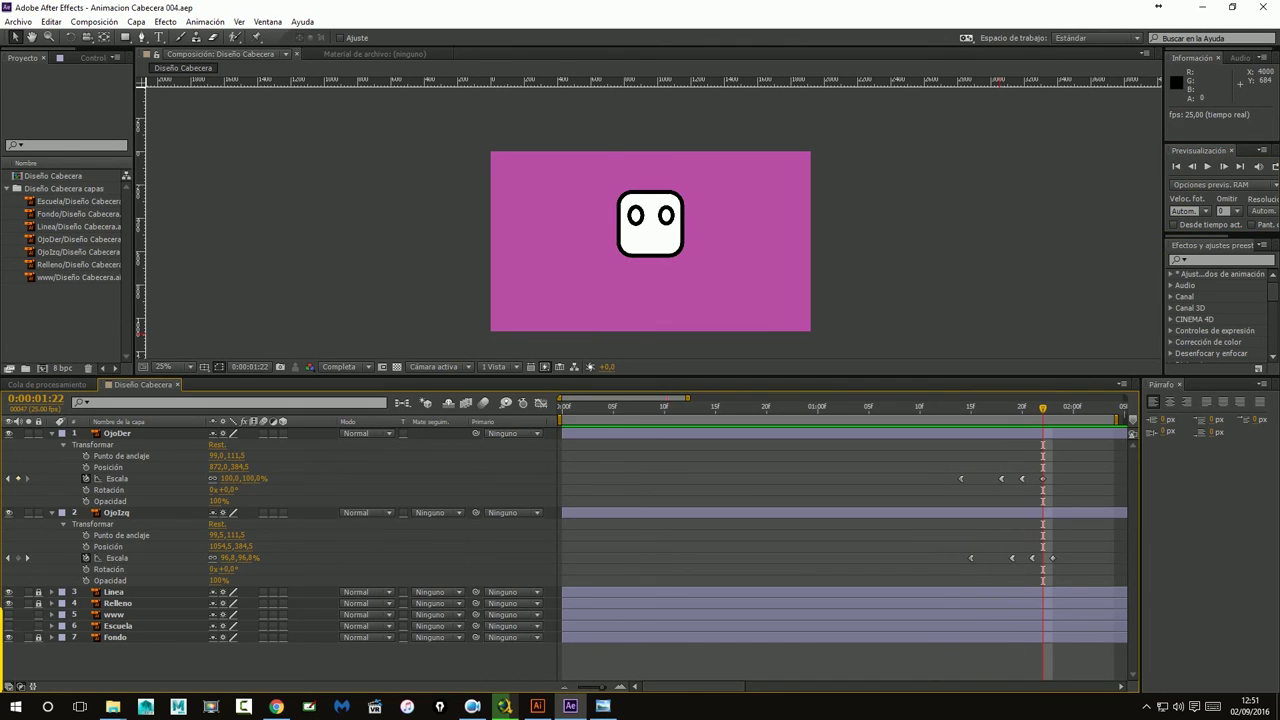